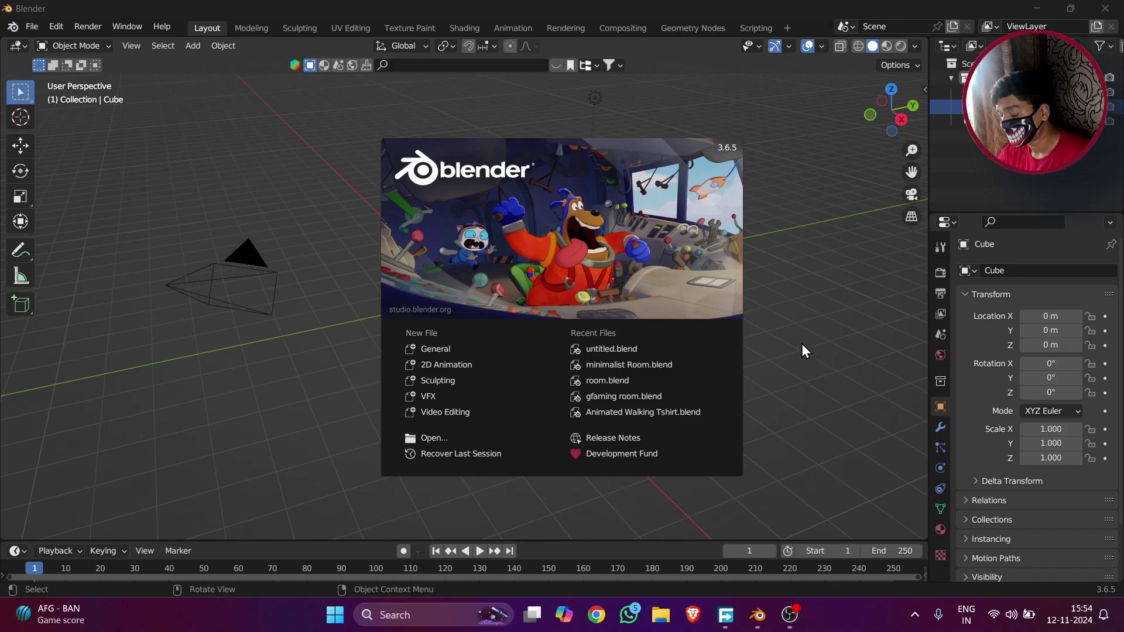
- Open the recent file untitled.blend, inspect the room scene with the desk and chair, and save it
{"action": "left_click", "coordinate": [627, 347]}
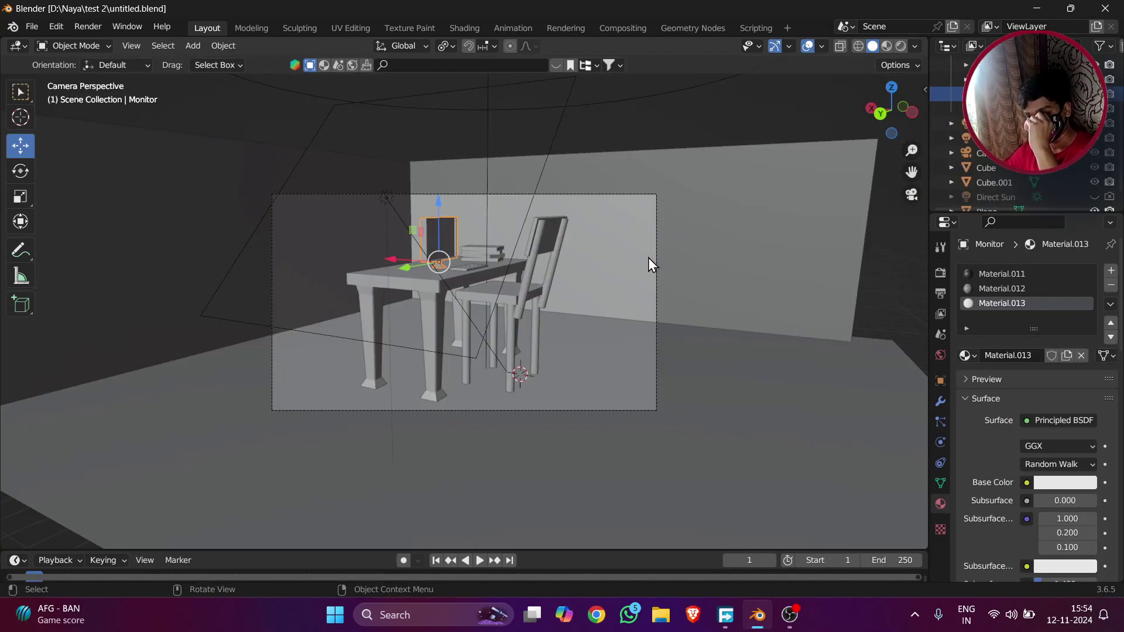
{"action": "middle_click_drag", "start_coordinate": [648, 258], "coordinate": [638, 172]}
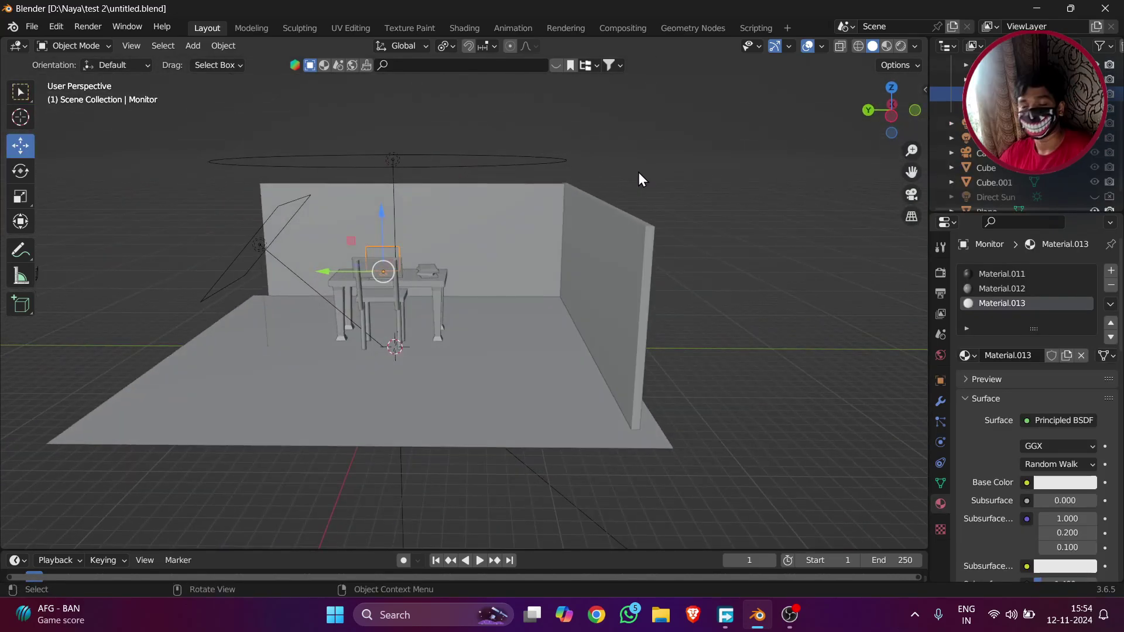
{"action": "scroll", "coordinate": [638, 172], "scroll_direction": "down", "scroll_amount": 2}
{"action": "scroll", "coordinate": [629, 172], "scroll_direction": "down", "scroll_amount": 2}
{"action": "middle_click_drag", "start_coordinate": [531, 186], "coordinate": [580, 185]}
{"action": "scroll", "coordinate": [564, 183], "scroll_direction": "down", "scroll_amount": 2}
{"action": "scroll", "coordinate": [607, 231], "scroll_direction": "up", "scroll_amount": 5}
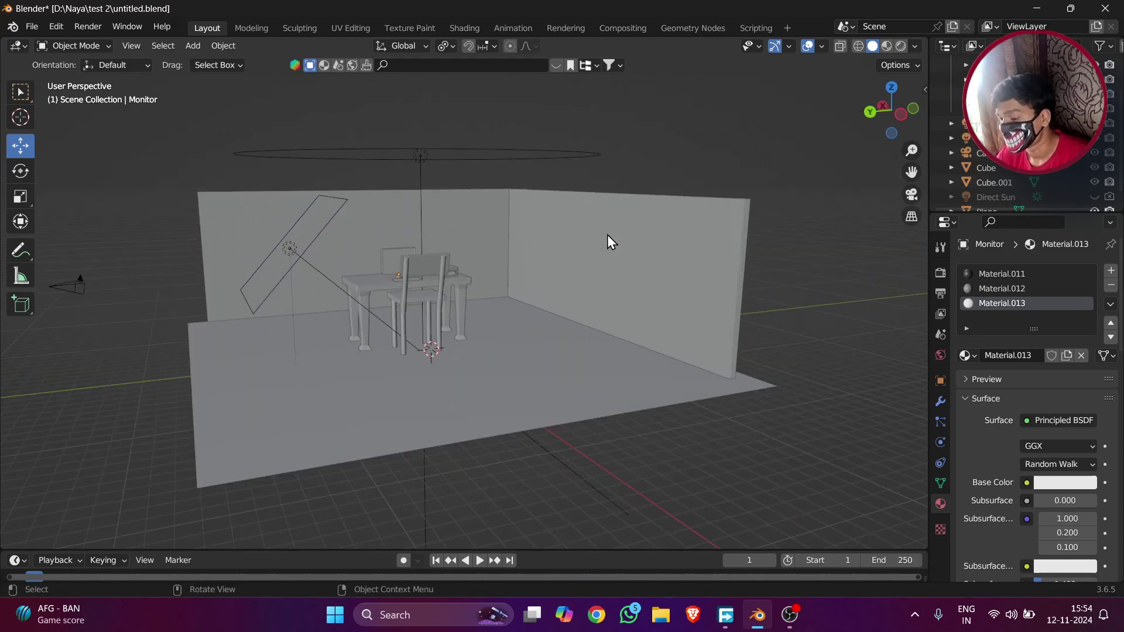
{"action": "scroll", "coordinate": [607, 241], "scroll_direction": "down", "scroll_amount": 5}
{"action": "mouse_move", "coordinate": [608, 241]}
{"action": "middle_mouse_down"}
{"action": "mouse_move", "coordinate": [691, 258]}
{"action": "mouse_move", "coordinate": [602, 240]}
{"action": "middle_mouse_up"}
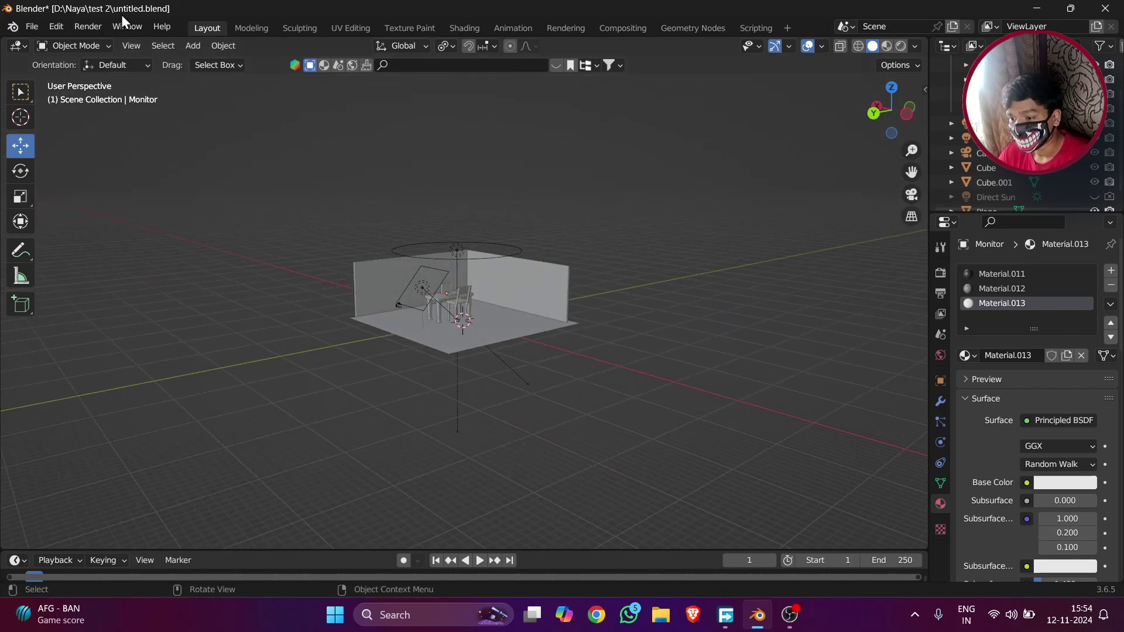
{"action": "key", "text": "ctrl+s"}
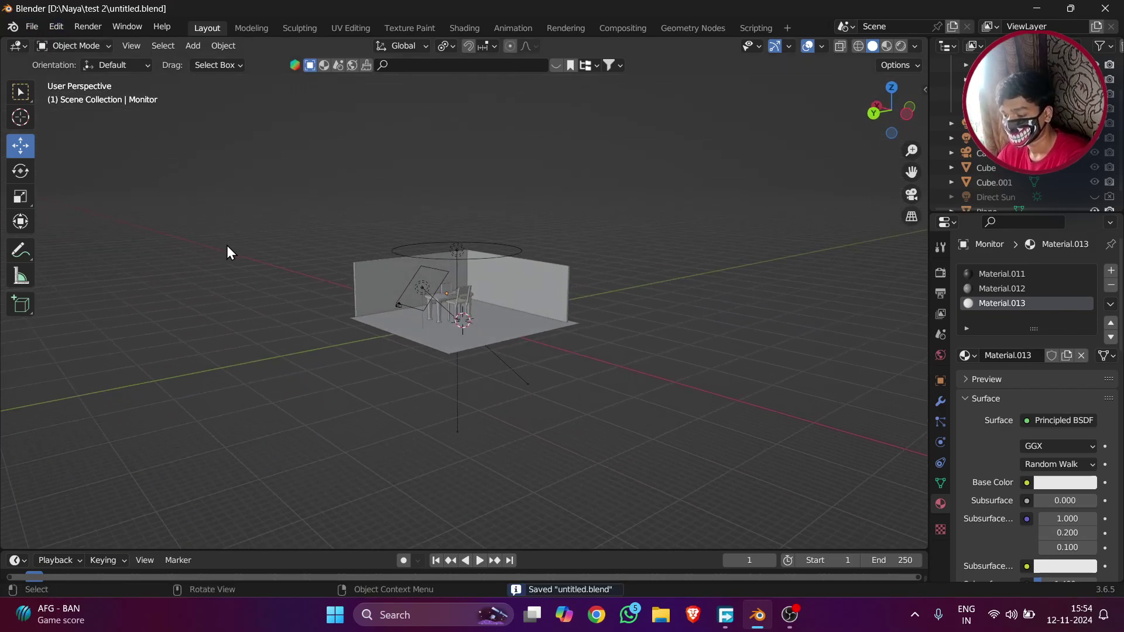
- Start a new General file and delete its default cube, camera and light
{"action": "left_click", "coordinate": [31, 28]}
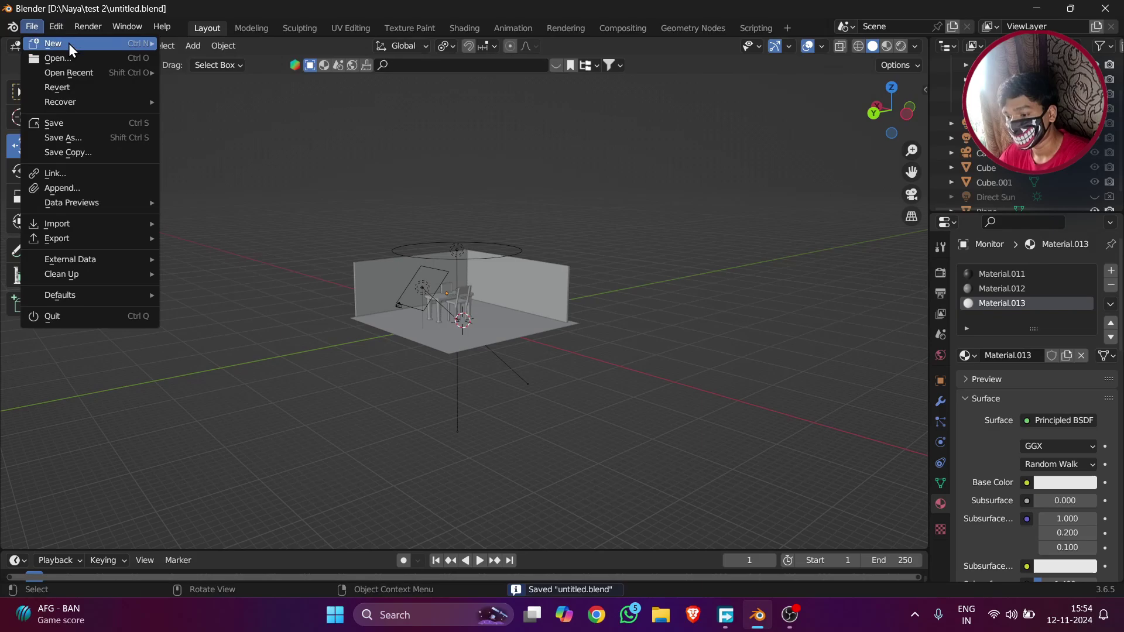
{"action": "mouse_move", "coordinate": [71, 45]}
{"action": "left_click", "coordinate": [196, 47]}
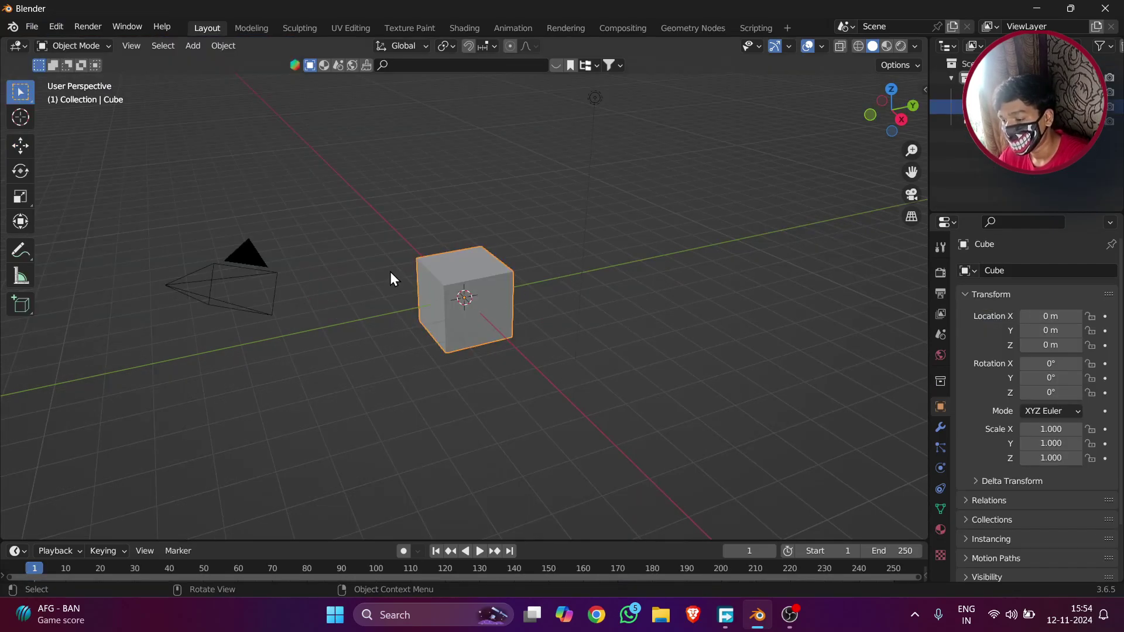
{"action": "left_click_drag", "start_coordinate": [692, 125], "coordinate": [314, 406]}
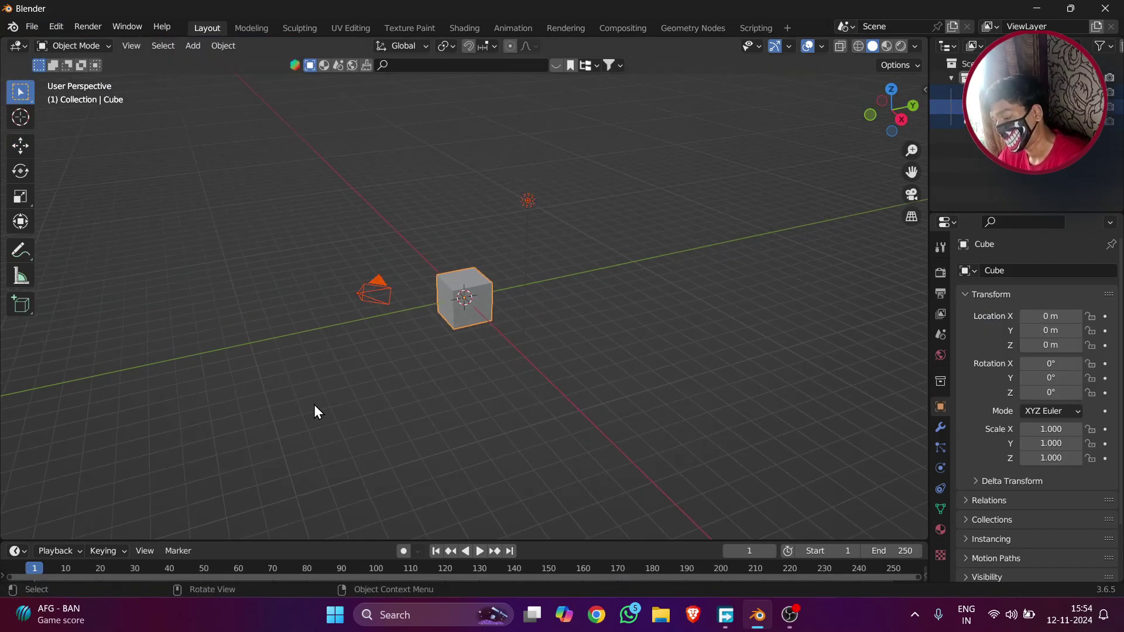
{"action": "key", "text": "Delete"}
- Add a cube mesh at the origin and enlarge the timeline area
{"action": "key", "text": "shift+a"}
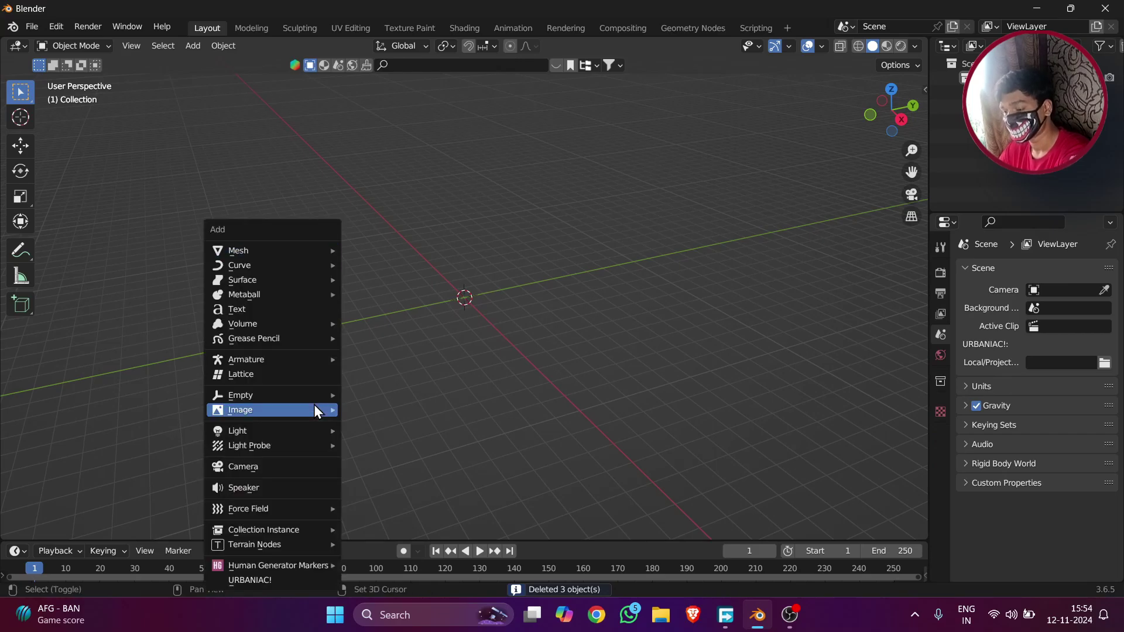
{"action": "mouse_move", "coordinate": [272, 252]}
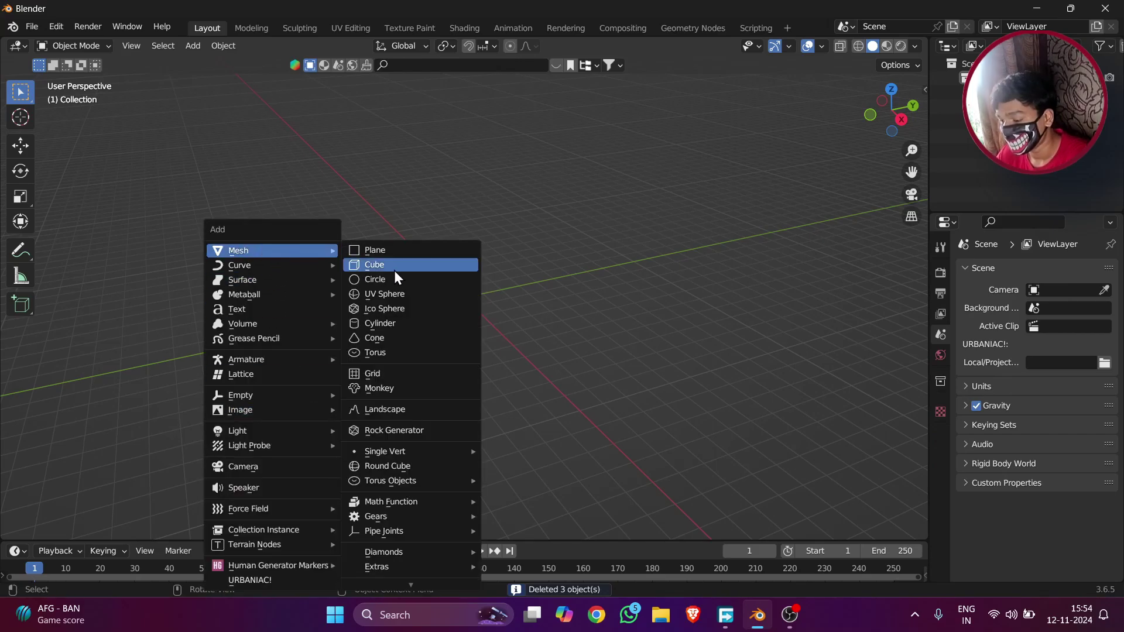
{"action": "left_click", "coordinate": [395, 270]}
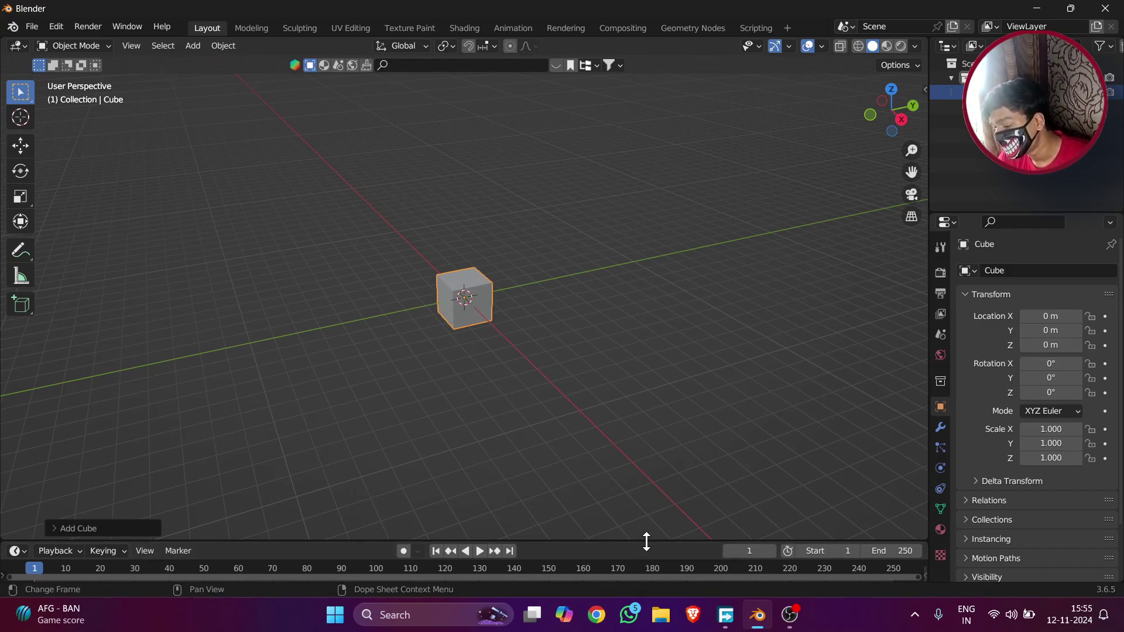
{"action": "left_click_drag", "start_coordinate": [644, 539], "coordinate": [640, 417]}
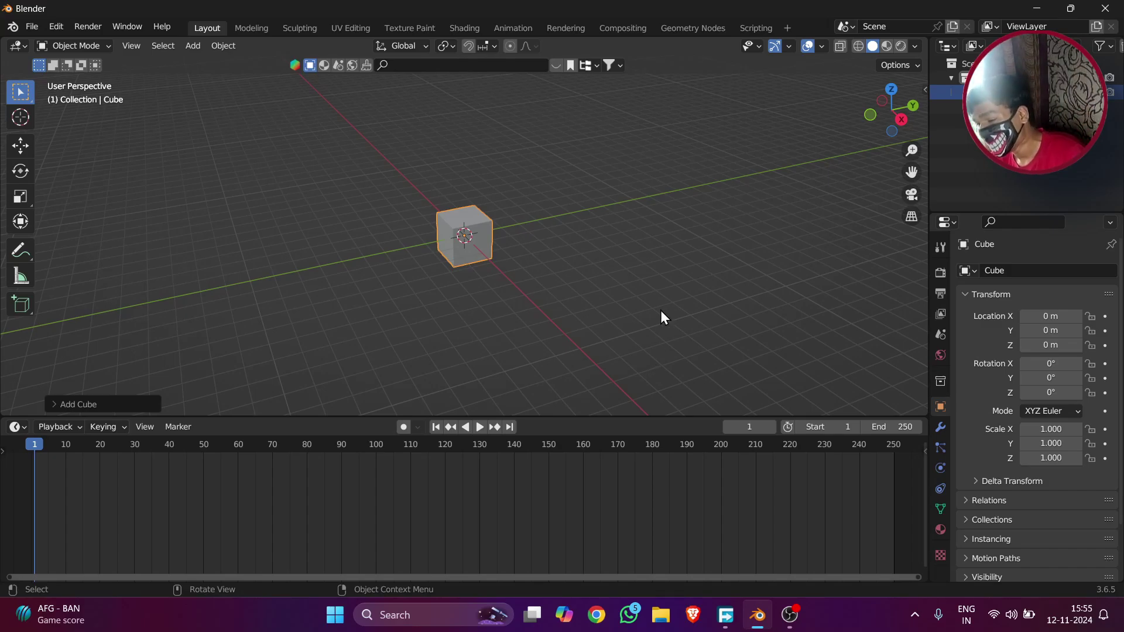
{"action": "middle_click_drag", "start_coordinate": [731, 119], "coordinate": [664, 156]}
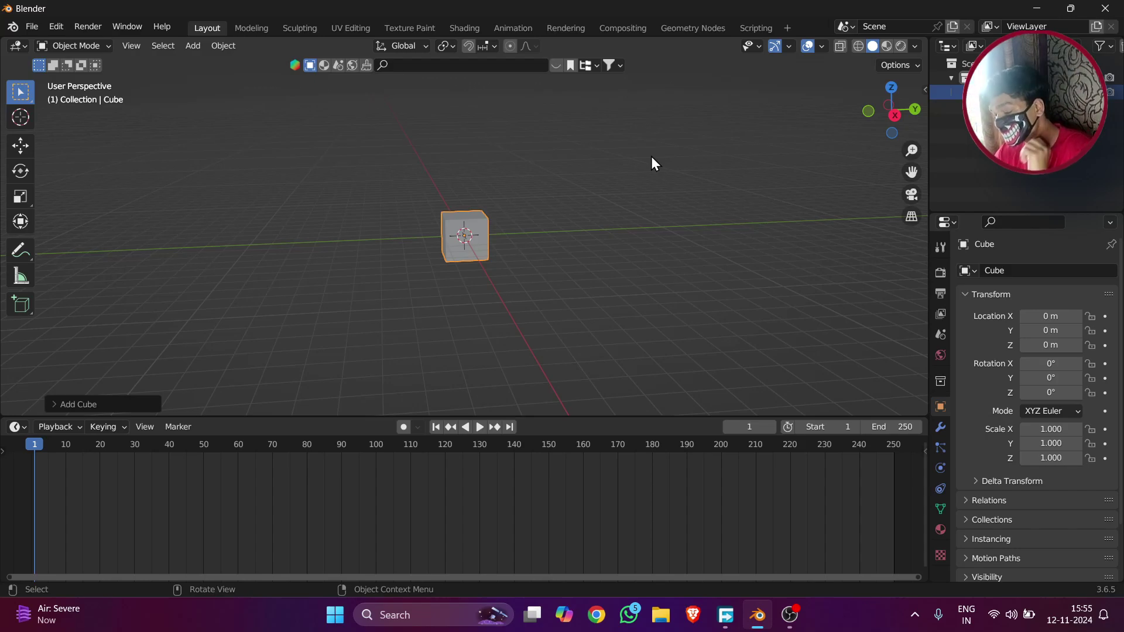
{"action": "scroll", "coordinate": [529, 286], "scroll_direction": "up", "scroll_amount": 3}
{"action": "middle_click_drag", "start_coordinate": [529, 287], "coordinate": [588, 301]}
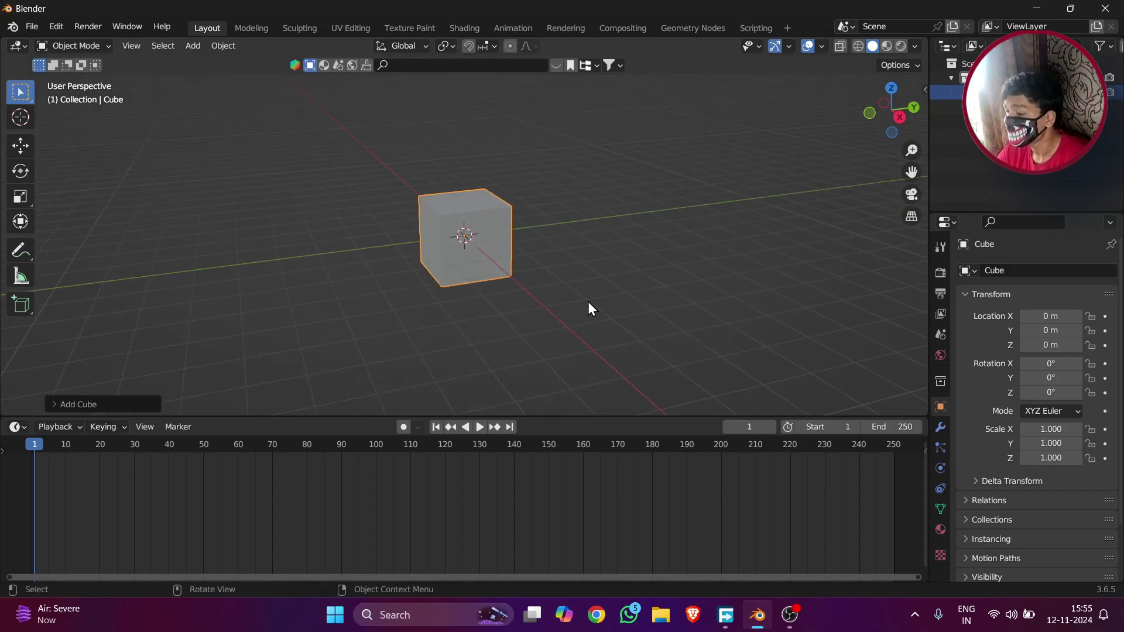
{"action": "scroll", "coordinate": [562, 303], "scroll_direction": "down", "scroll_amount": 3}
{"action": "middle_click_drag", "start_coordinate": [415, 202], "coordinate": [326, 170]}
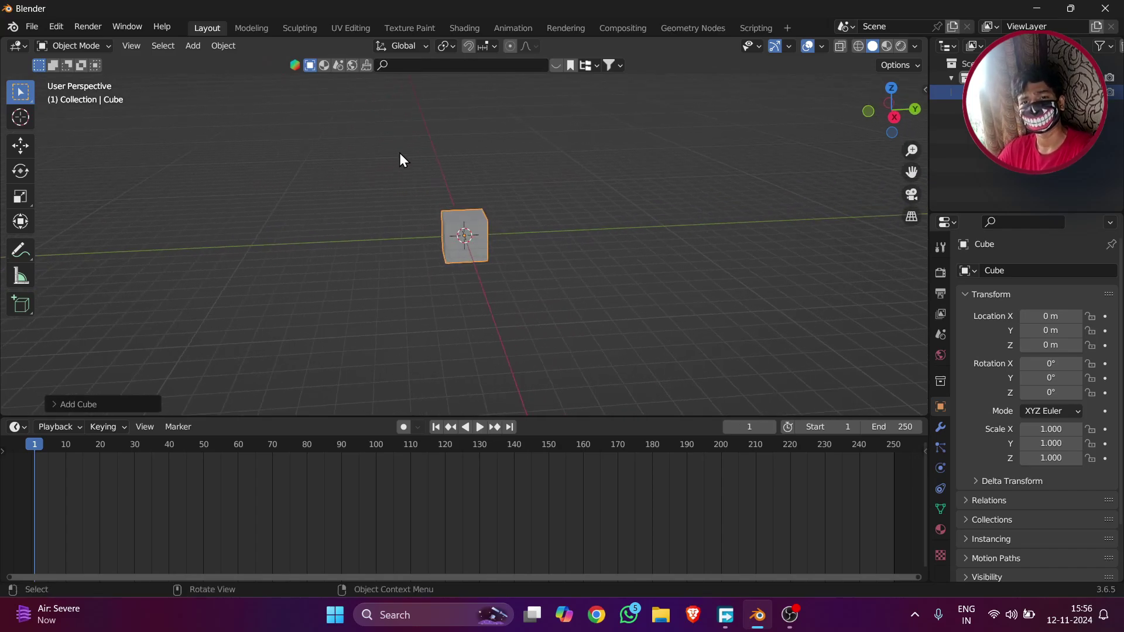
- Move the cube off the origin with the Move tool to about Y -10.37 m and Z 4.53 m
{"action": "left_click", "coordinate": [19, 147]}
{"action": "left_click_drag", "start_coordinate": [459, 191], "coordinate": [310, 145]}
{"action": "middle_click_drag", "start_coordinate": [328, 158], "coordinate": [420, 255]}
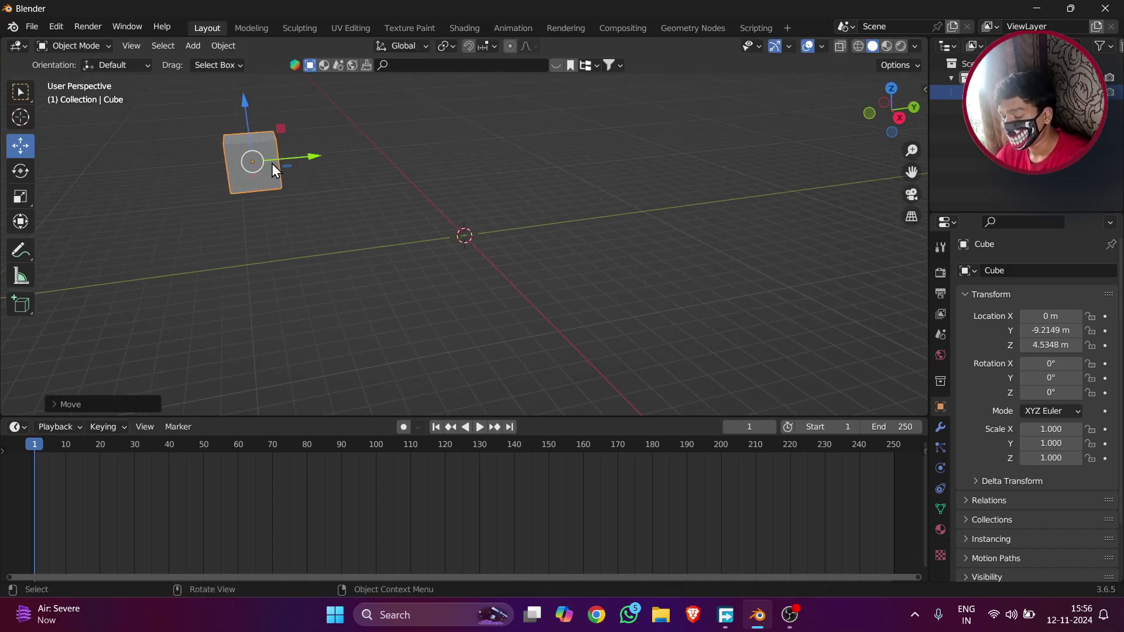
{"action": "left_click_drag", "start_coordinate": [300, 157], "coordinate": [664, 164]}
{"action": "left_click_drag", "start_coordinate": [659, 124], "coordinate": [726, 174]}
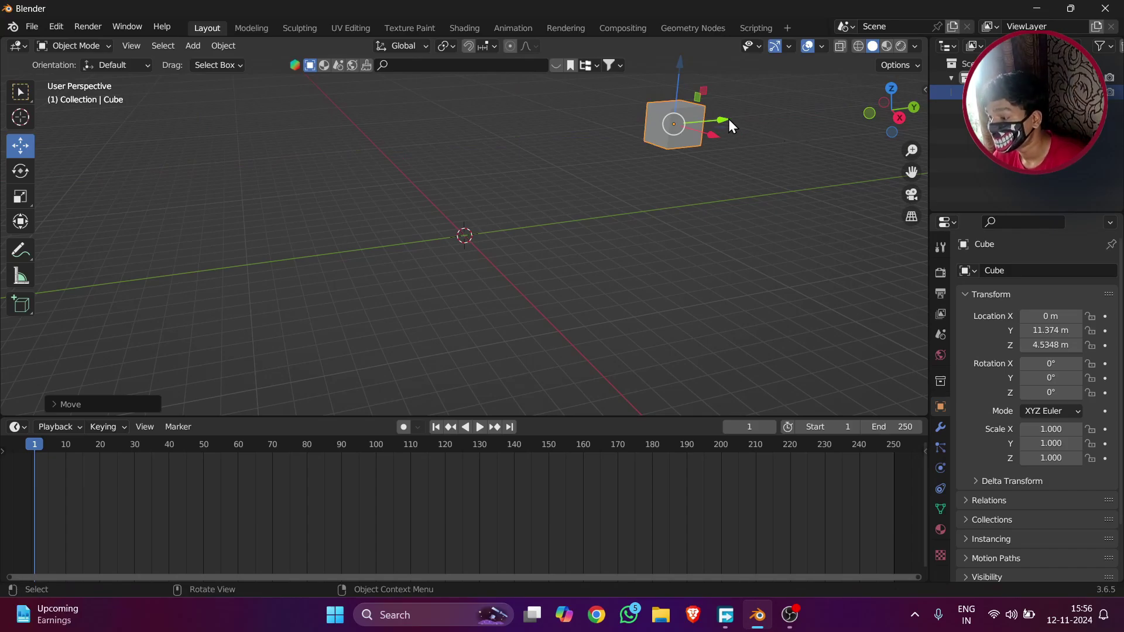
{"action": "left_click_drag", "start_coordinate": [728, 124], "coordinate": [272, 201]}
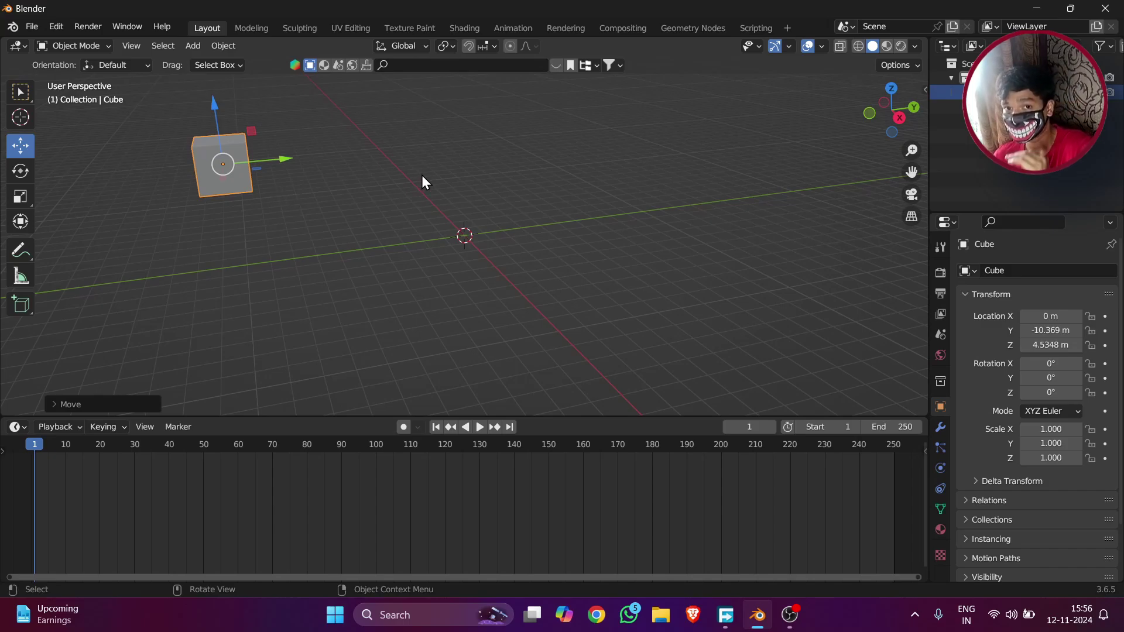
{"action": "middle_click_drag", "start_coordinate": [434, 168], "coordinate": [402, 151]}
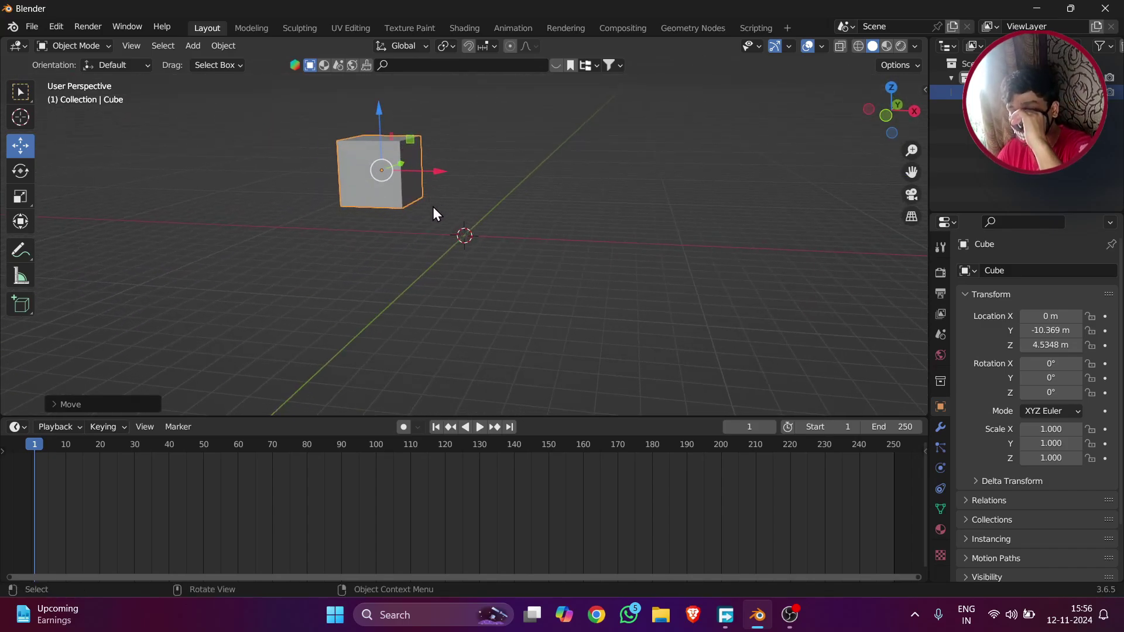
{"action": "middle_click_drag", "start_coordinate": [433, 206], "coordinate": [296, 214]}
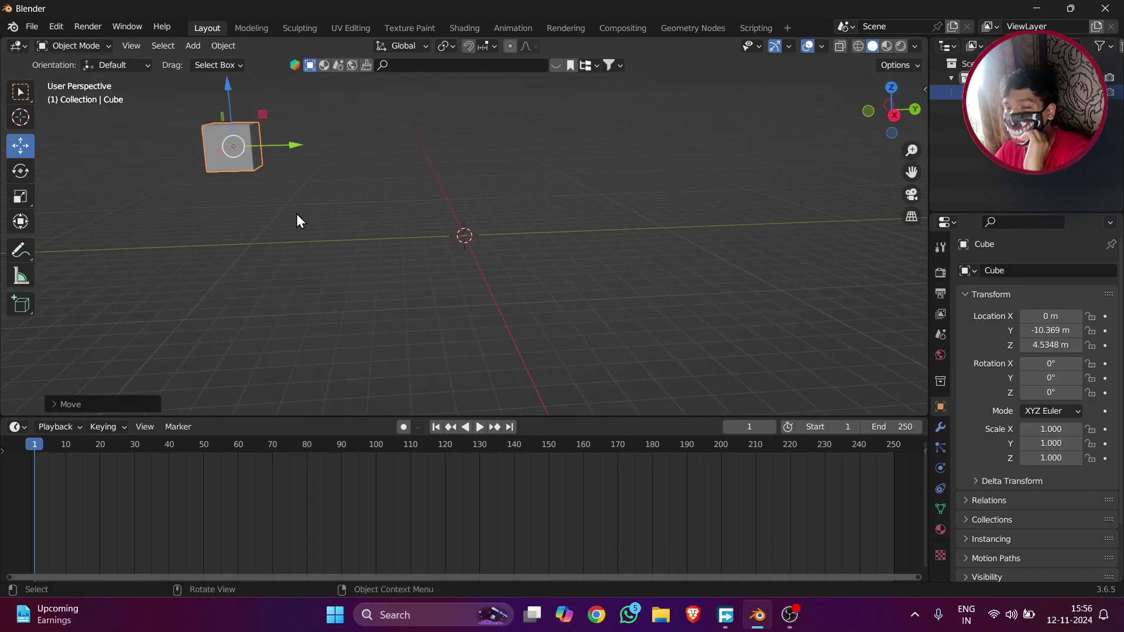
- Insert a Location, Rotation & Scale keyframe for the cube at frame 1 and delete it again
{"action": "key", "text": "i"}
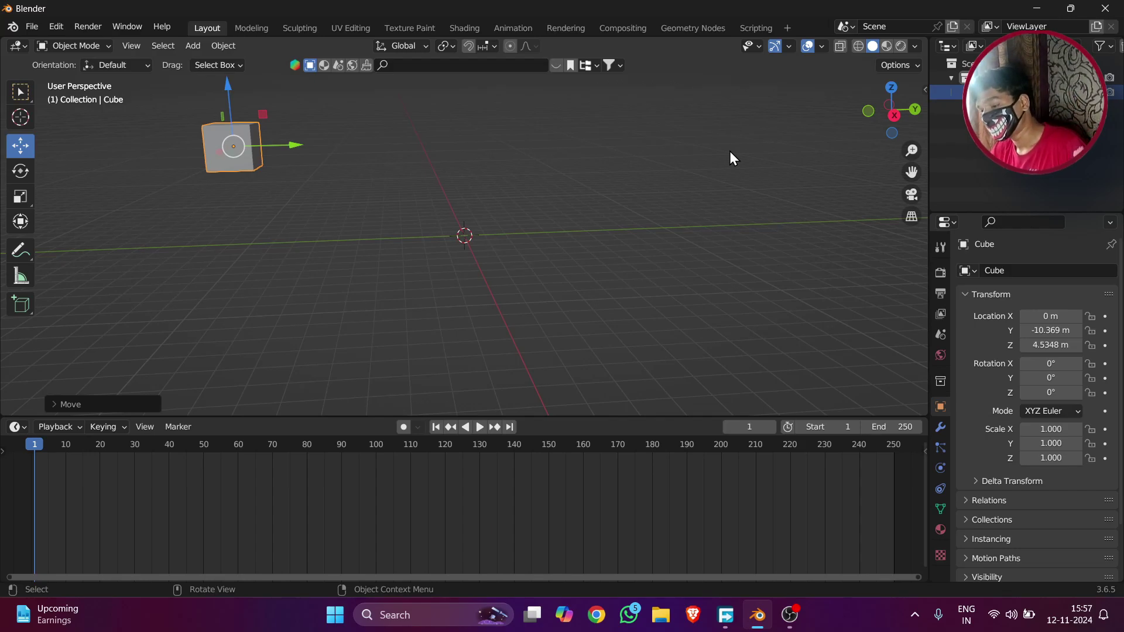
{"action": "key", "text": "i"}
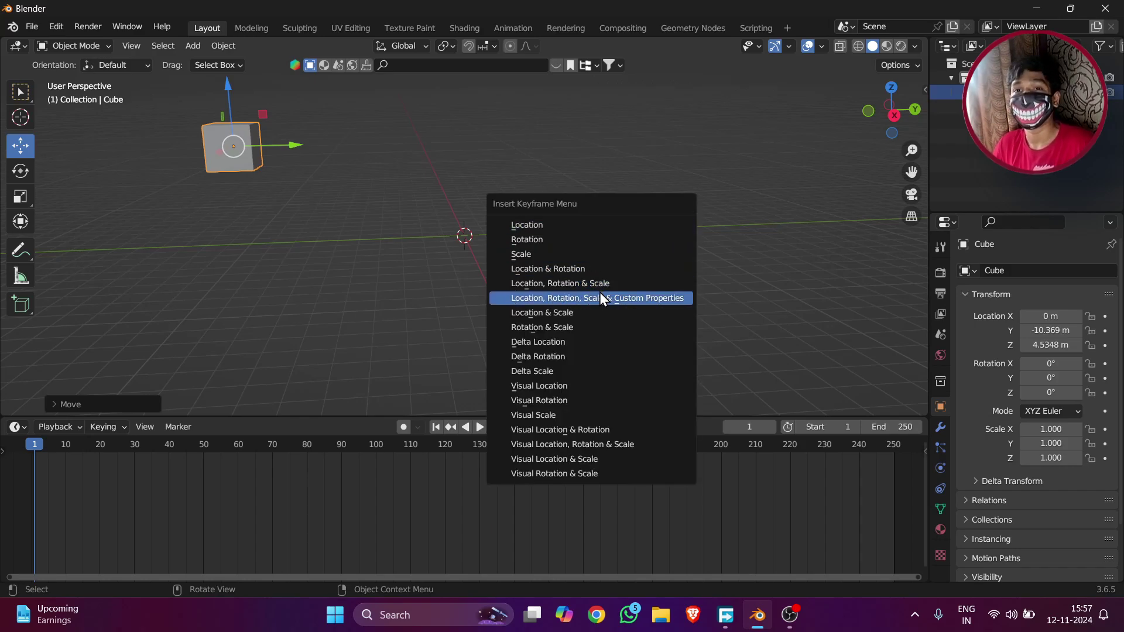
{"action": "left_click", "coordinate": [673, 286]}
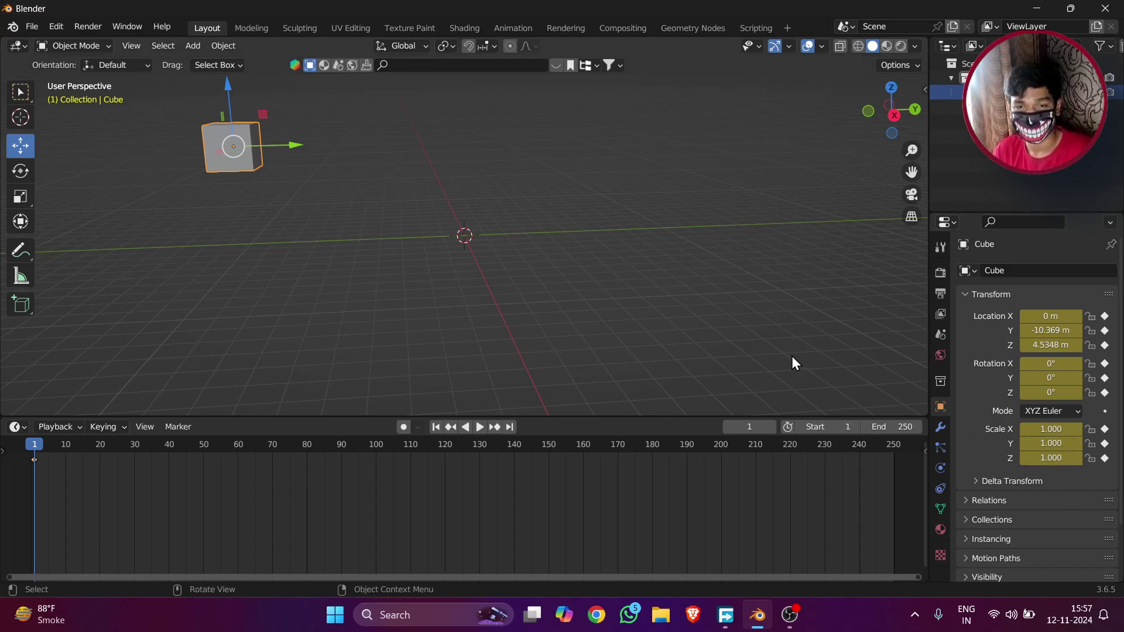
{"action": "key", "text": "alt+i"}
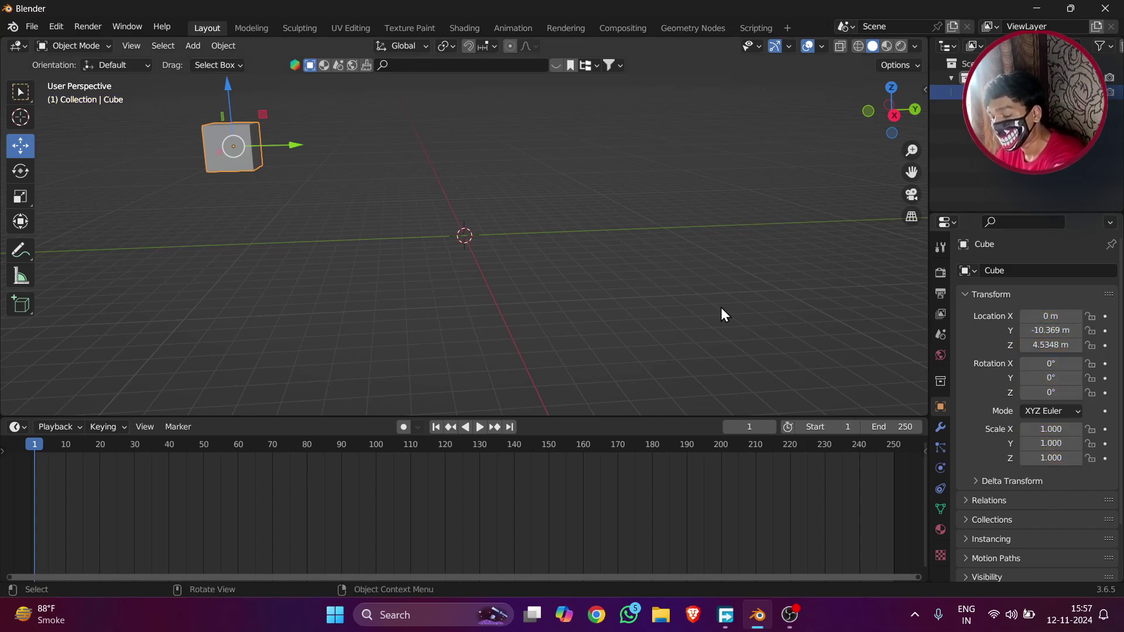
- Try a Location keyframe and a Rotation keyframe on the cube at frame 1, removing each one again
{"action": "key", "text": "i"}
{"action": "left_click", "coordinate": [655, 246]}
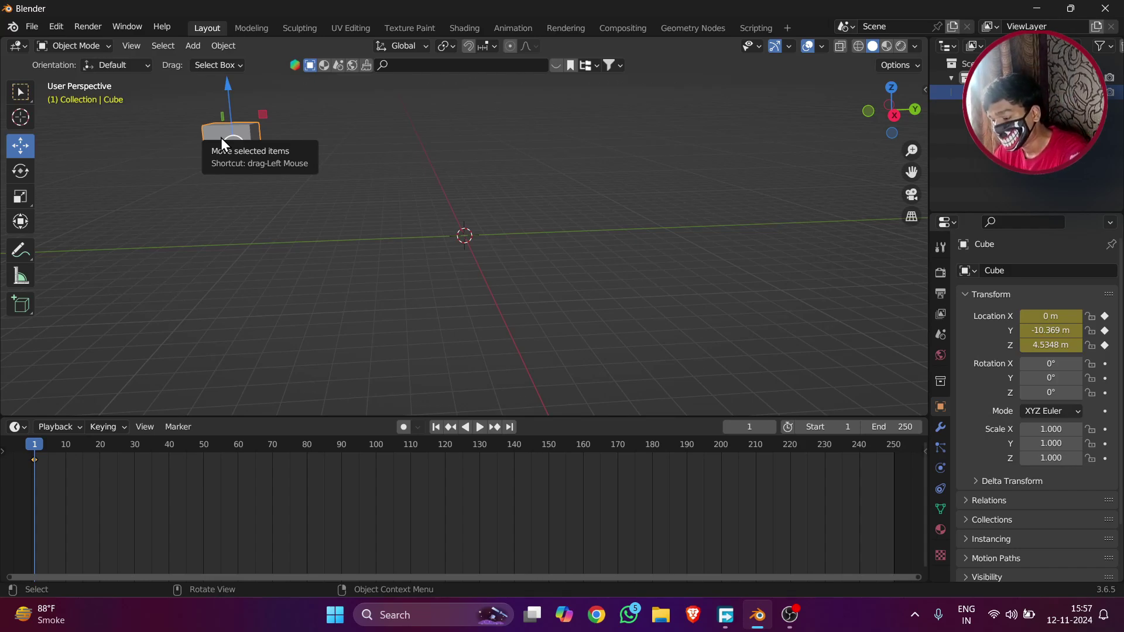
{"action": "key", "text": "alt+i"}
{"action": "key", "text": "i"}
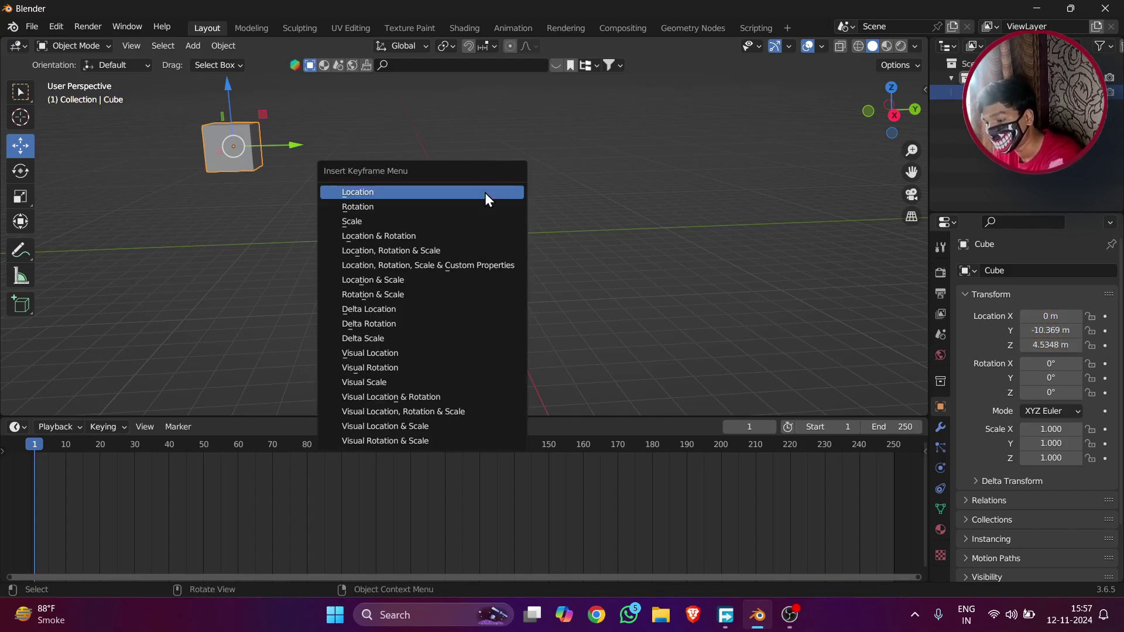
{"action": "left_click", "coordinate": [473, 207]}
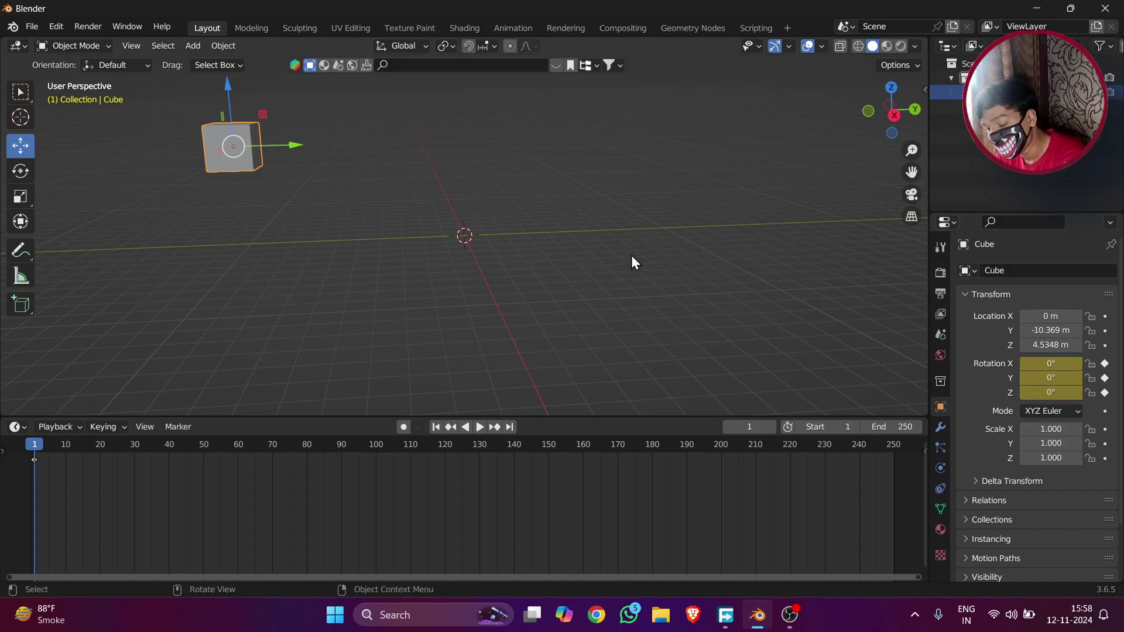
{"action": "key", "text": "ctrl+z"}
- Keyframe the cube's Location, Rotation & Scale at frame 1 and run through the timeline to frame 220
{"action": "key", "text": "i"}
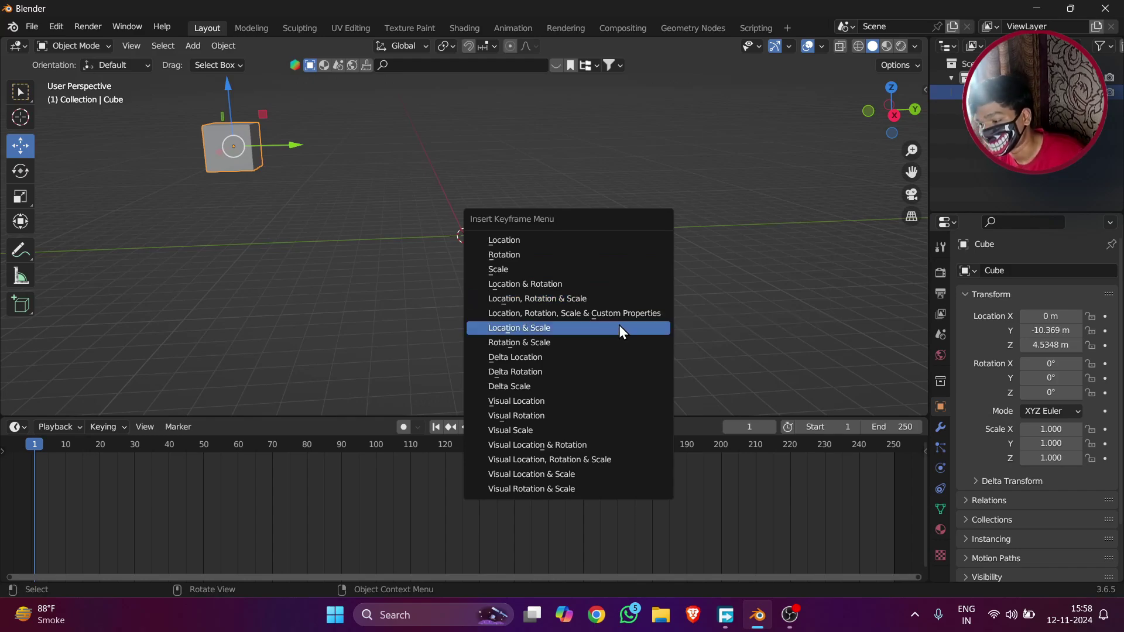
{"action": "left_click", "coordinate": [627, 304]}
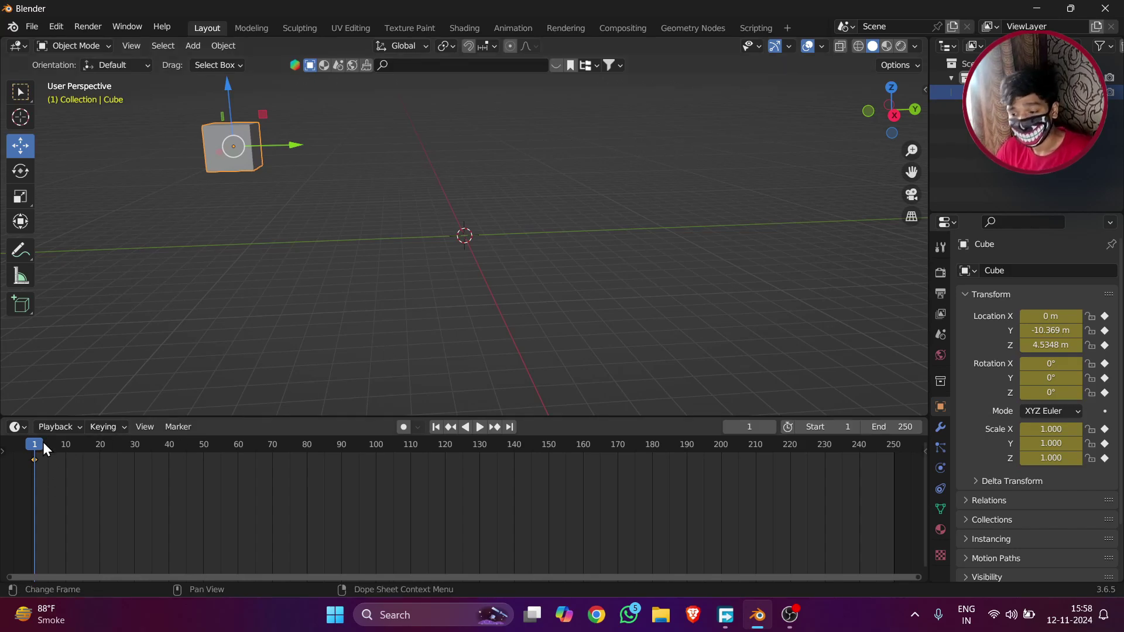
{"action": "left_click_drag", "start_coordinate": [37, 448], "coordinate": [72, 521]}
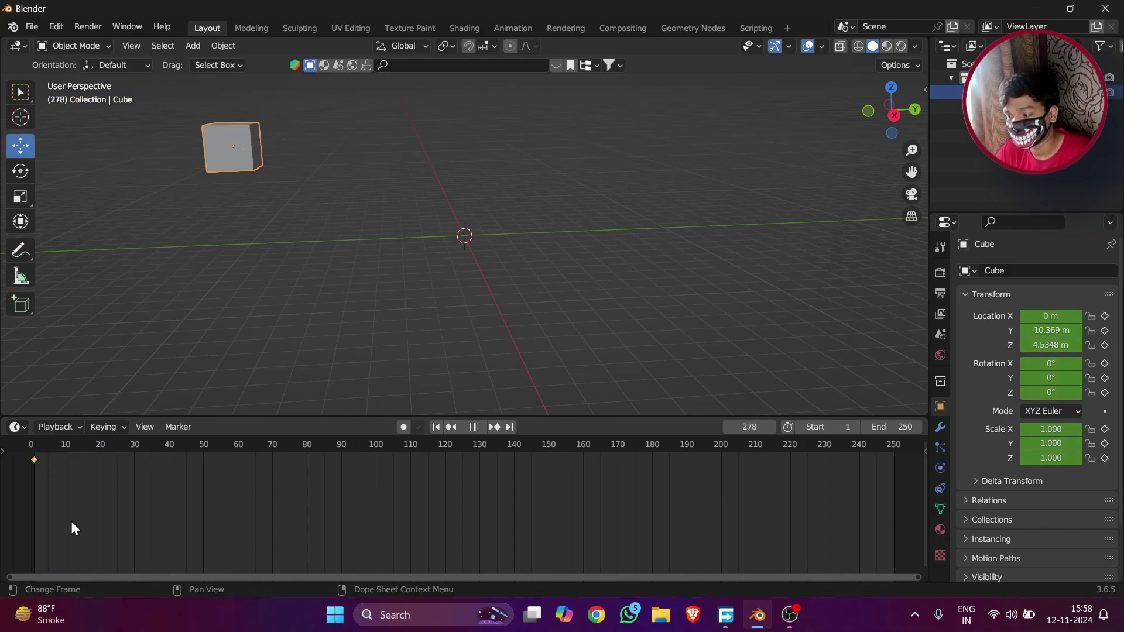
{"action": "left_click_drag", "start_coordinate": [827, 514], "coordinate": [790, 527]}
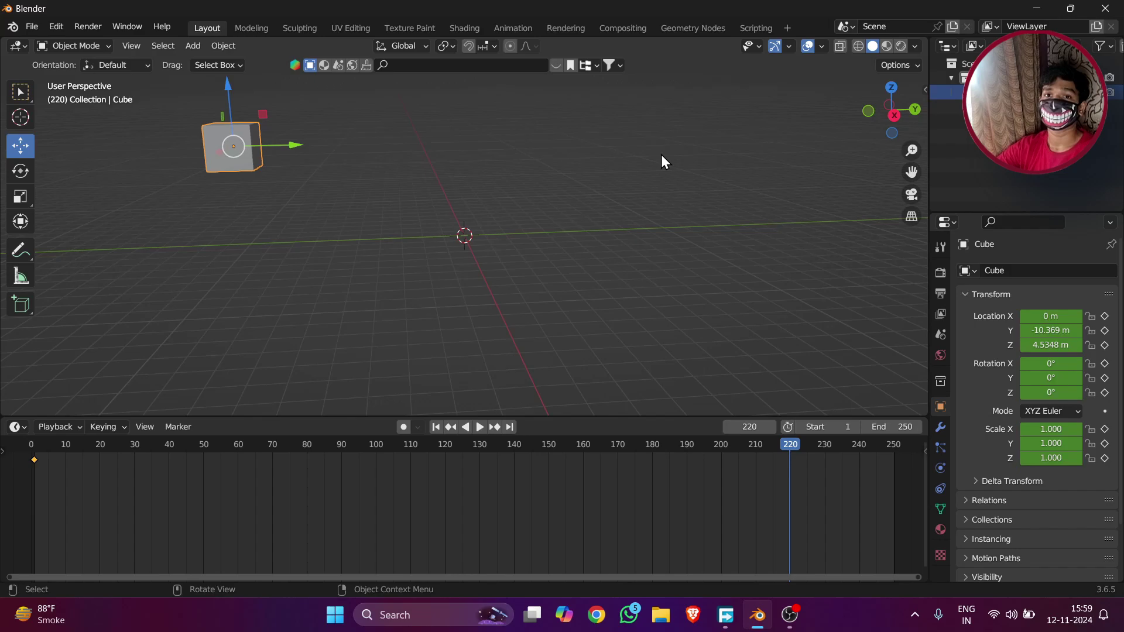
- At frame 24, move the cube along Y to about 10.93 m and keyframe its Location, Rotation & Scale
{"action": "left_click", "coordinate": [116, 446]}
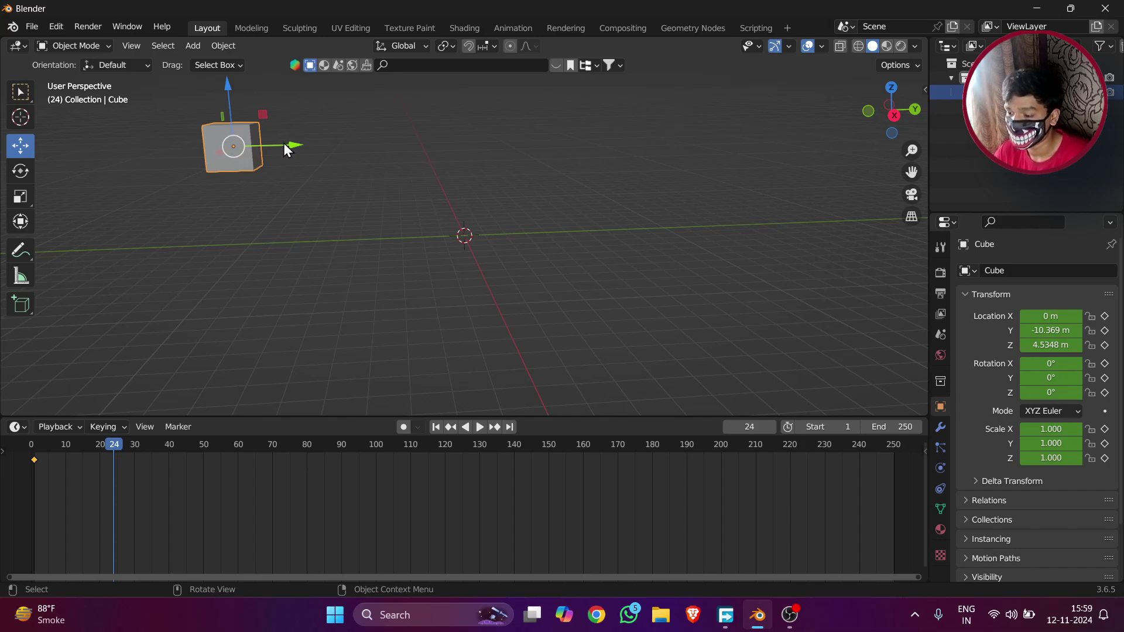
{"action": "left_click_drag", "start_coordinate": [286, 146], "coordinate": [743, 230]}
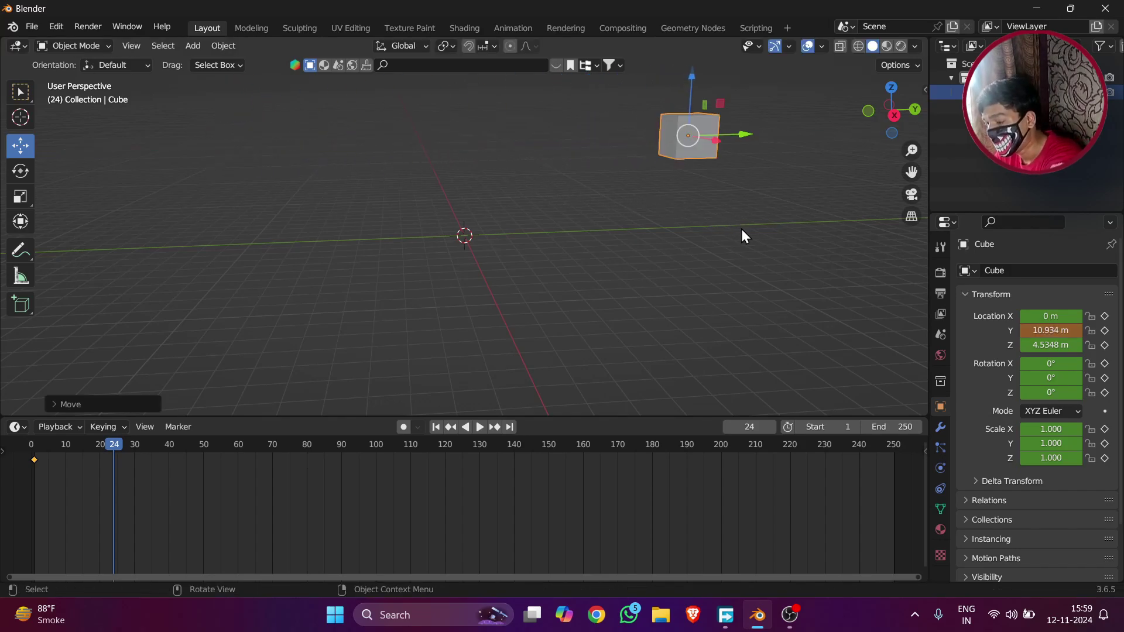
{"action": "key", "text": "i"}
{"action": "left_click", "coordinate": [741, 229]}
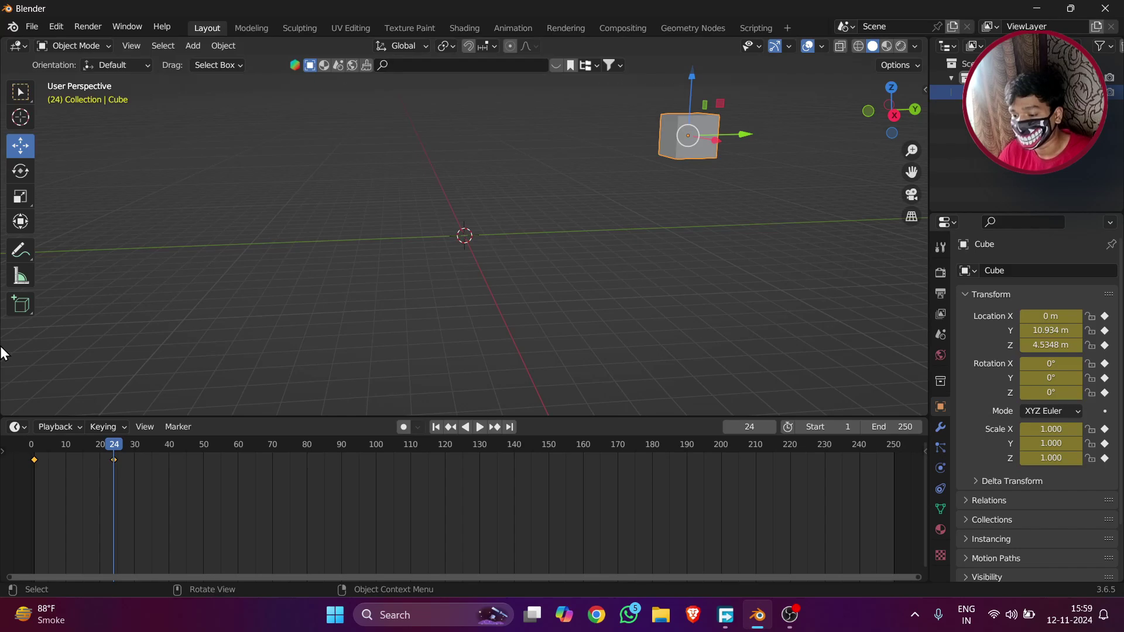
- Compare the cube's position at the start keyframe on frame 1 with the end keyframe on frame 24
{"action": "left_click", "coordinate": [31, 445]}
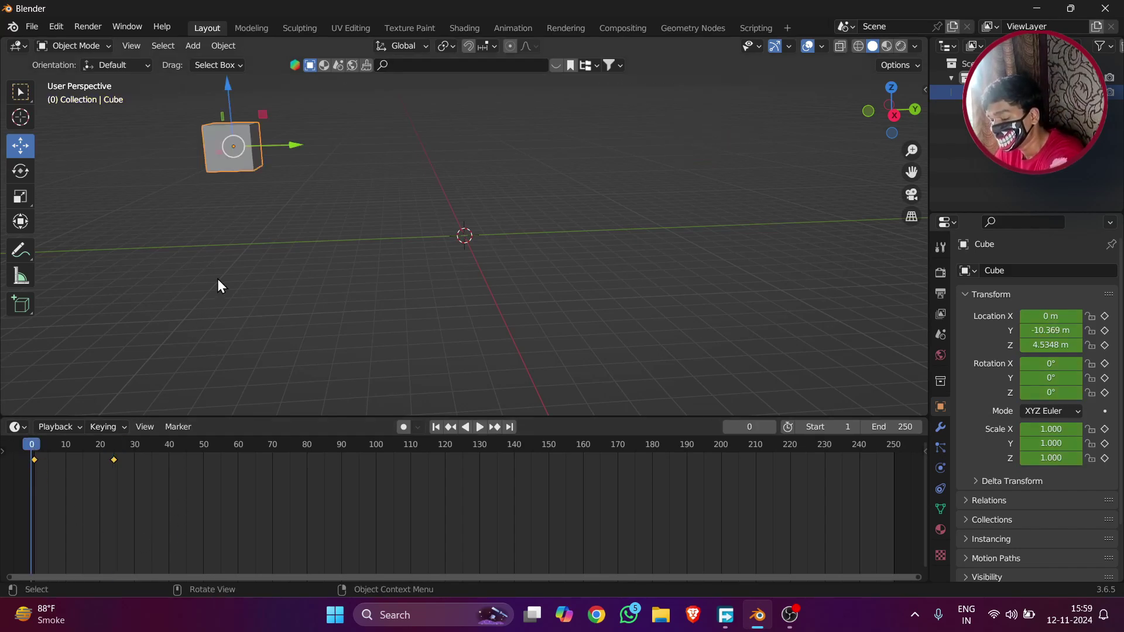
{"action": "key", "text": "Right"}
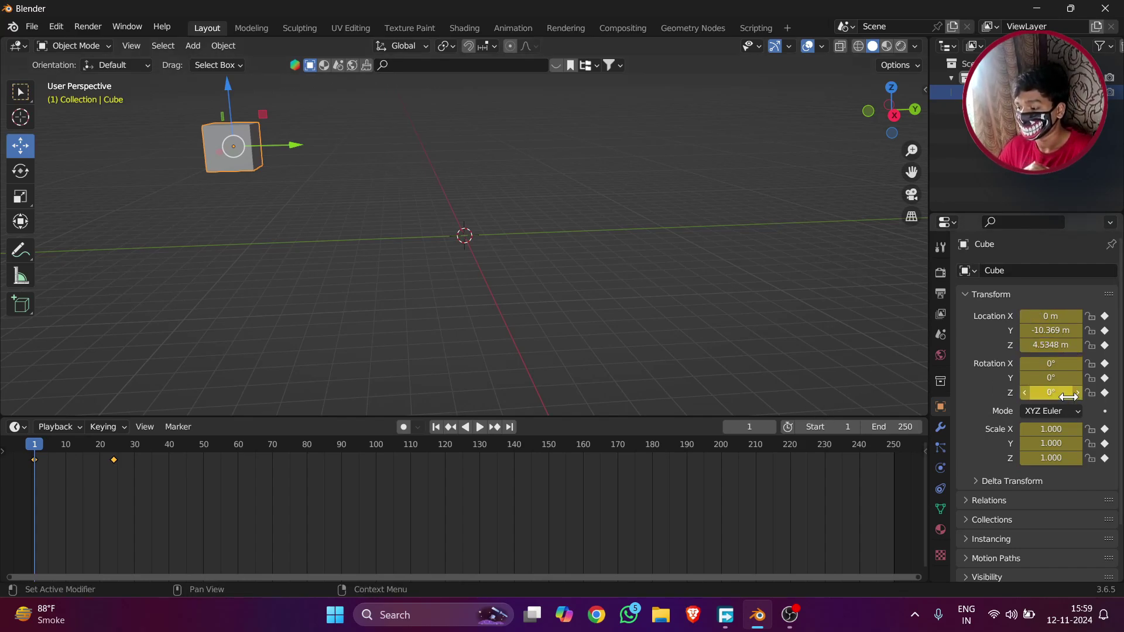
{"action": "key", "text": "Delete"}
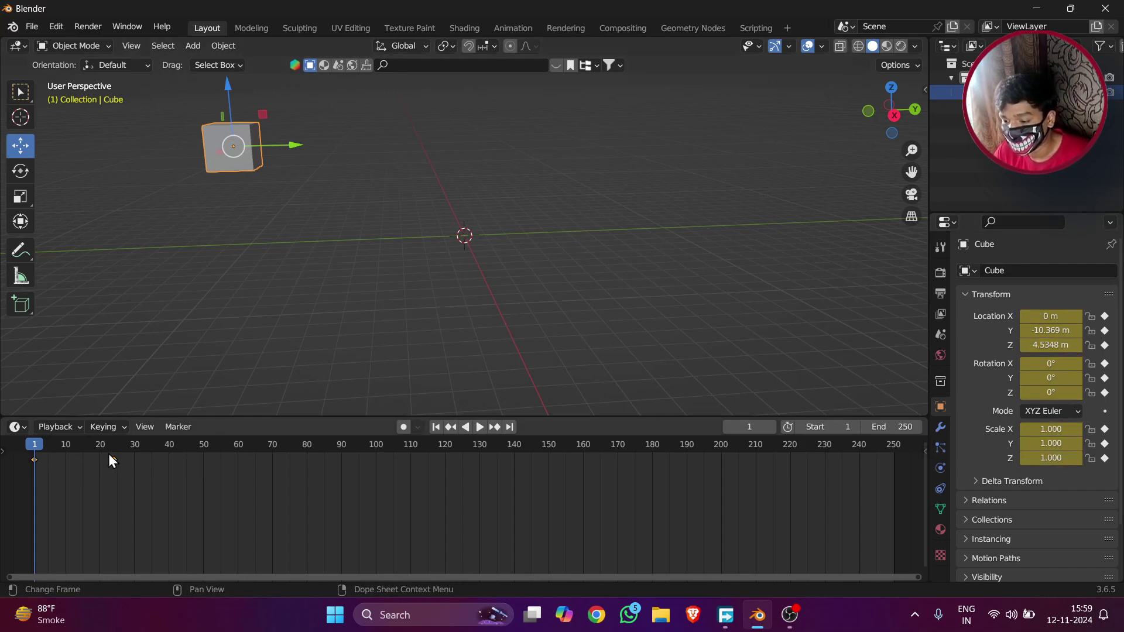
{"action": "left_click", "coordinate": [112, 453]}
{"action": "key", "text": "Right"}
{"action": "key", "text": "i"}
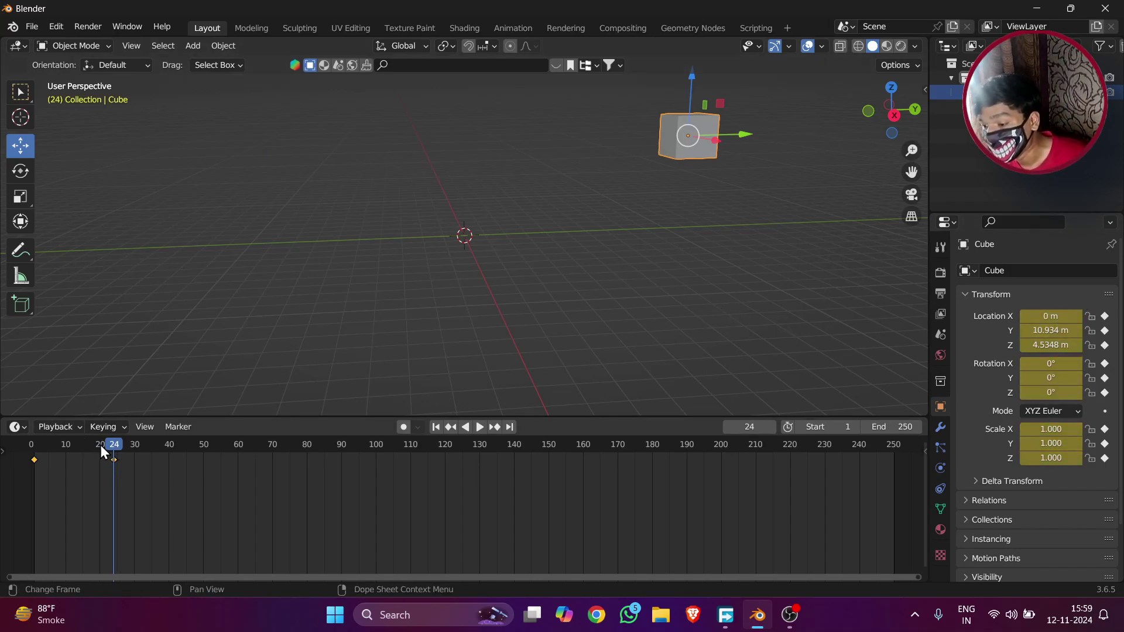
- Scrub the timeline to frame 78 and move backward and forward through the neighbouring frames one at a time
{"action": "left_click_drag", "start_coordinate": [100, 445], "coordinate": [301, 465]}
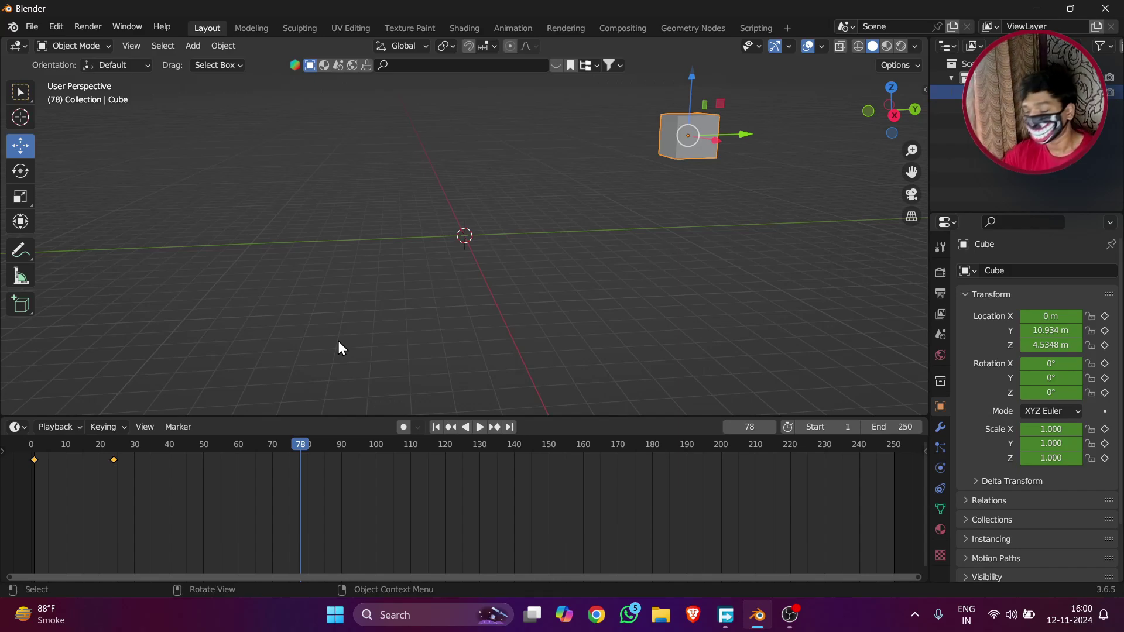
{"action": "key", "text": "Right"}
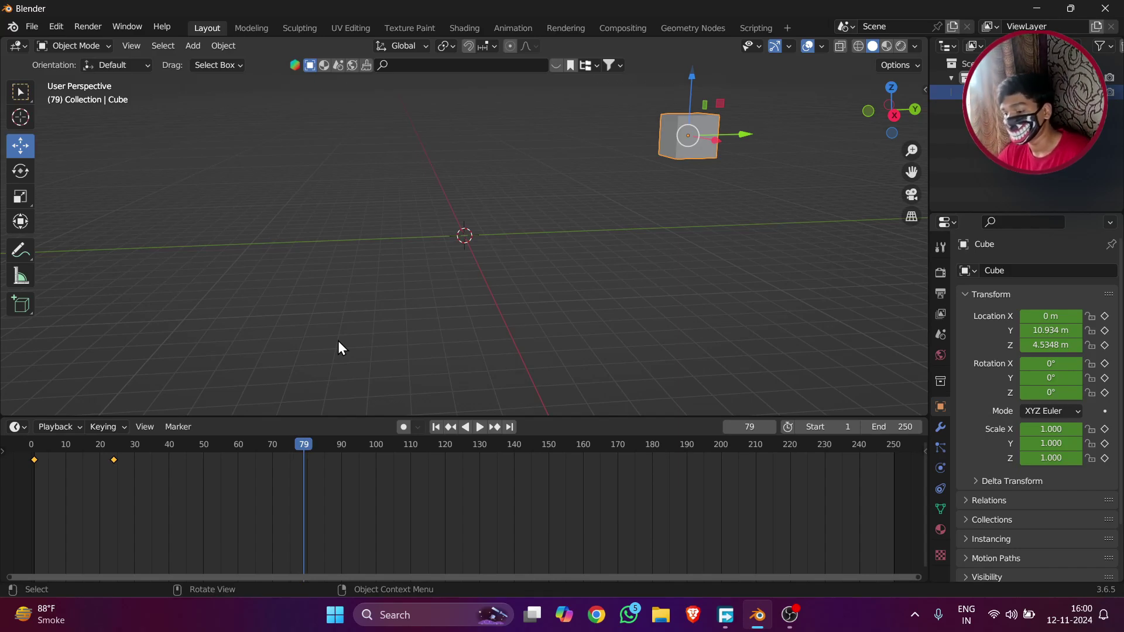
{"action": "key", "text": "Left"}
{"action": "key", "text": "Left"}
{"action": "key", "text": "Left"}
{"action": "key", "text": "Left"}
{"action": "key", "text": "Left"}
{"action": "key", "text": "Left"}
{"action": "key", "text": "Left"}
{"action": "key", "text": "Left"}
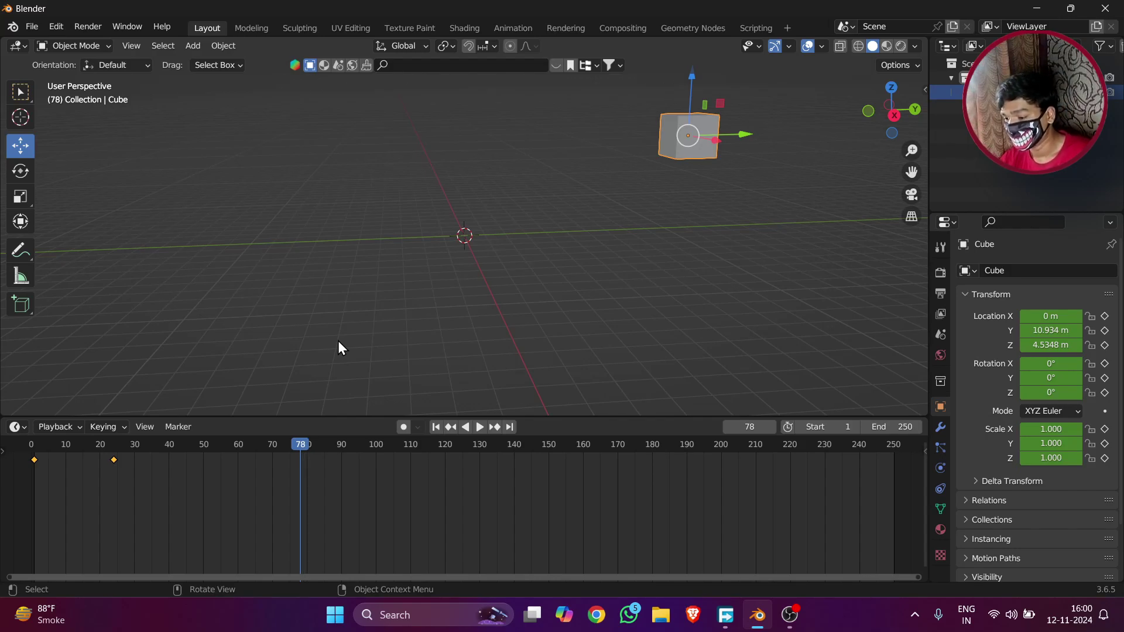
{"action": "key", "text": "Right"}
{"action": "key", "text": "Right"}
{"action": "key", "text": "Right"}
{"action": "key", "text": "Right"}
{"action": "key", "text": "Right"}
{"action": "key", "text": "Right"}
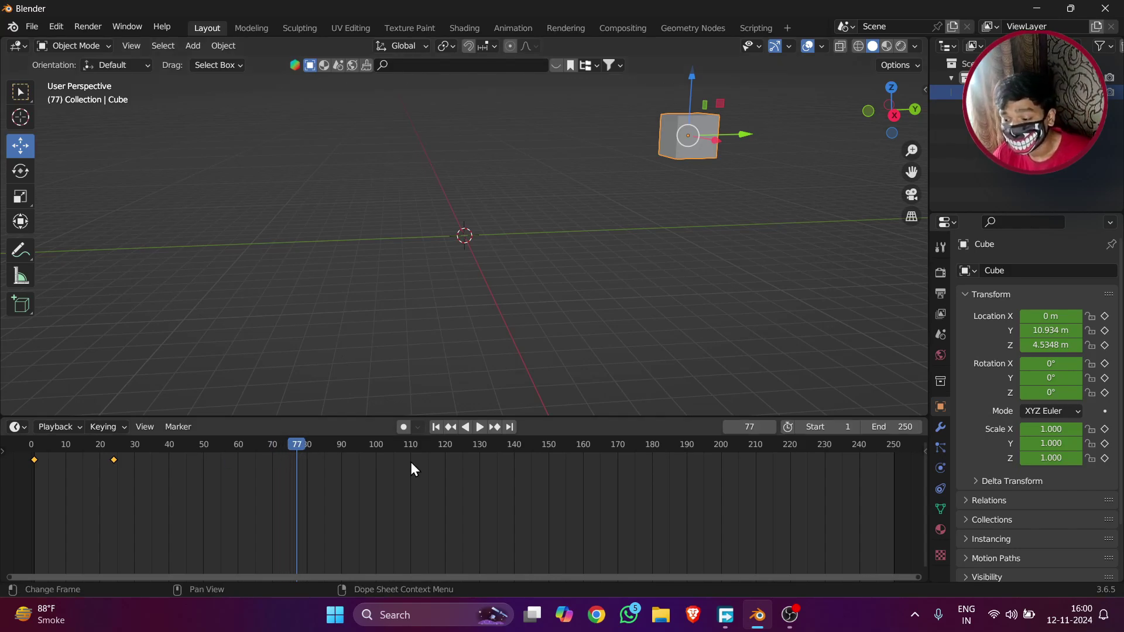
- Examine the timeline's frame numbering and keyframes at closer and wider scales
{"action": "scroll", "coordinate": [396, 481], "scroll_direction": "up", "scroll_amount": 3}
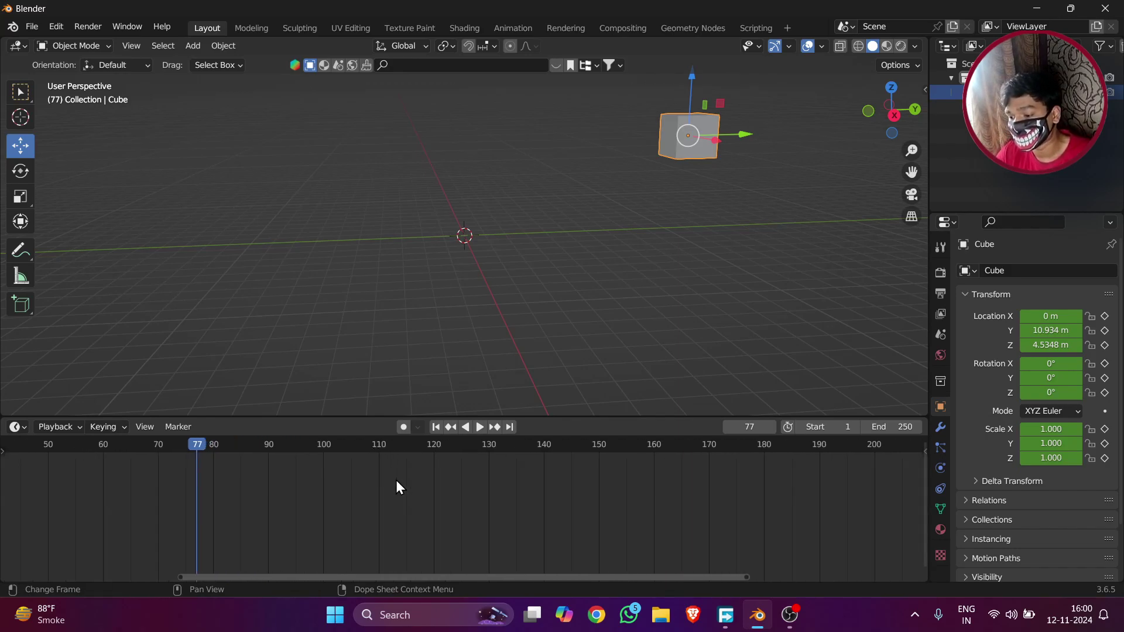
{"action": "scroll", "coordinate": [398, 482], "scroll_direction": "down", "scroll_amount": 5, "text": "ctrl"}
{"action": "scroll", "coordinate": [401, 489], "scroll_direction": "up", "scroll_amount": 5, "text": "ctrl"}
{"action": "scroll", "coordinate": [402, 490], "scroll_direction": "down", "scroll_amount": 4}
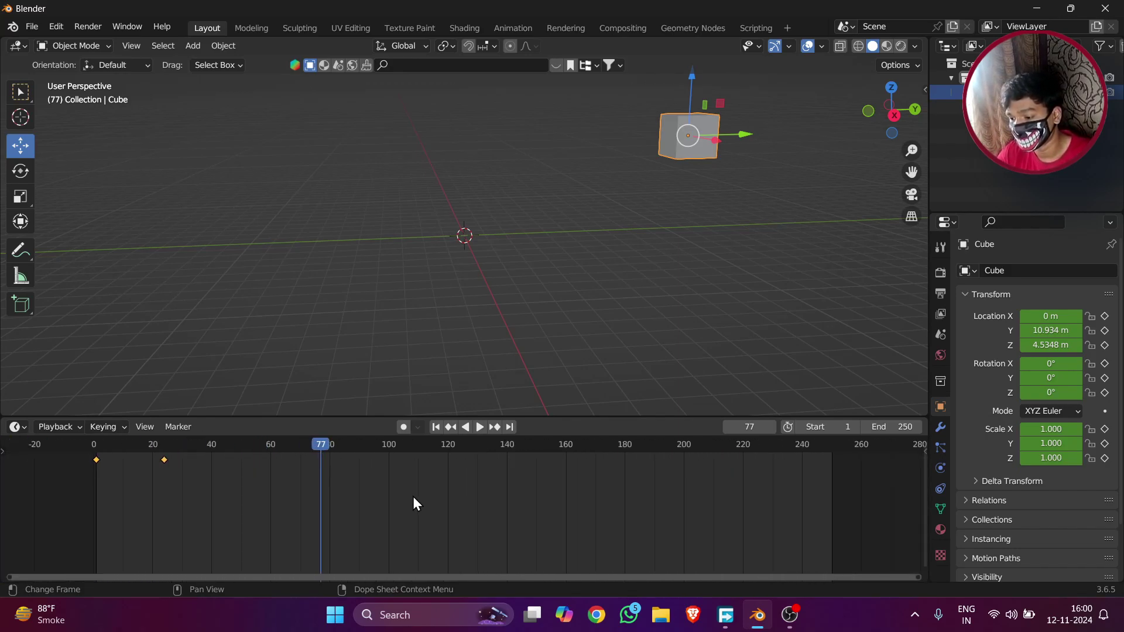
{"action": "scroll", "coordinate": [414, 504], "scroll_direction": "down", "scroll_amount": 6}
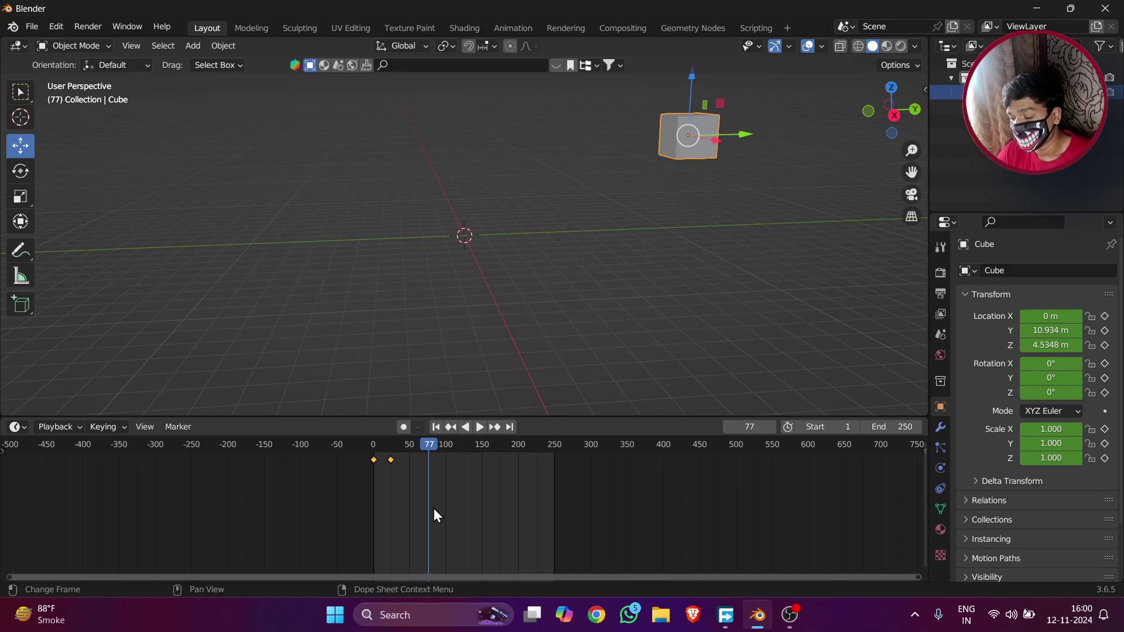
{"action": "scroll", "coordinate": [436, 512], "scroll_direction": "up", "scroll_amount": 15}
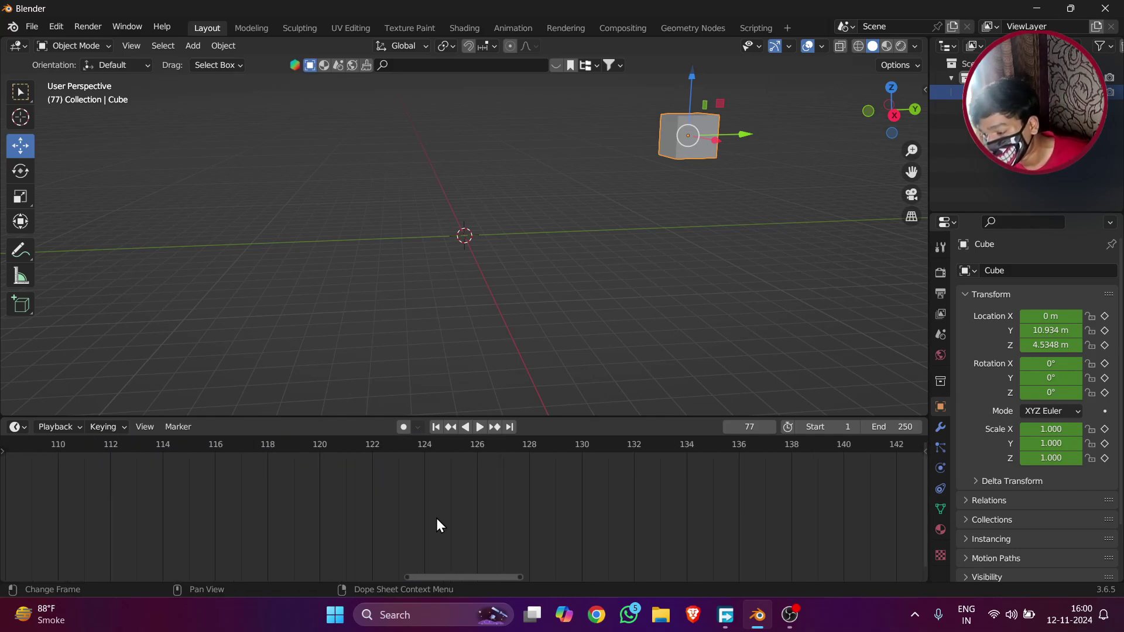
{"action": "scroll", "coordinate": [437, 518], "scroll_direction": "up", "scroll_amount": 2}
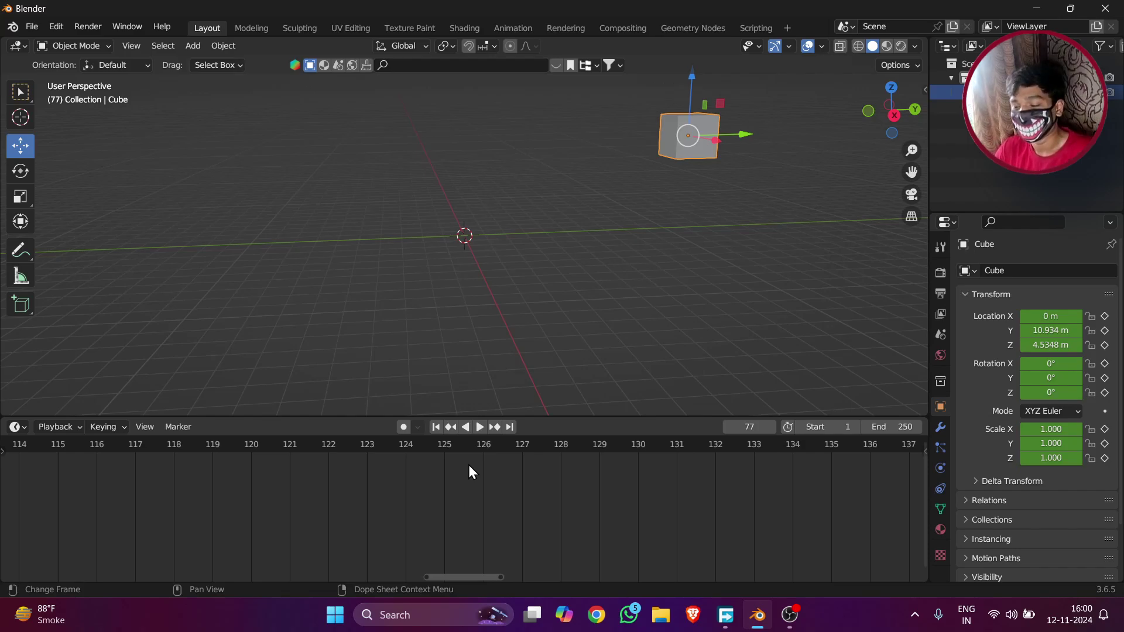
{"action": "scroll", "coordinate": [468, 468], "scroll_direction": "down", "scroll_amount": 9}
{"action": "scroll", "coordinate": [457, 489], "scroll_direction": "down", "scroll_amount": 2}
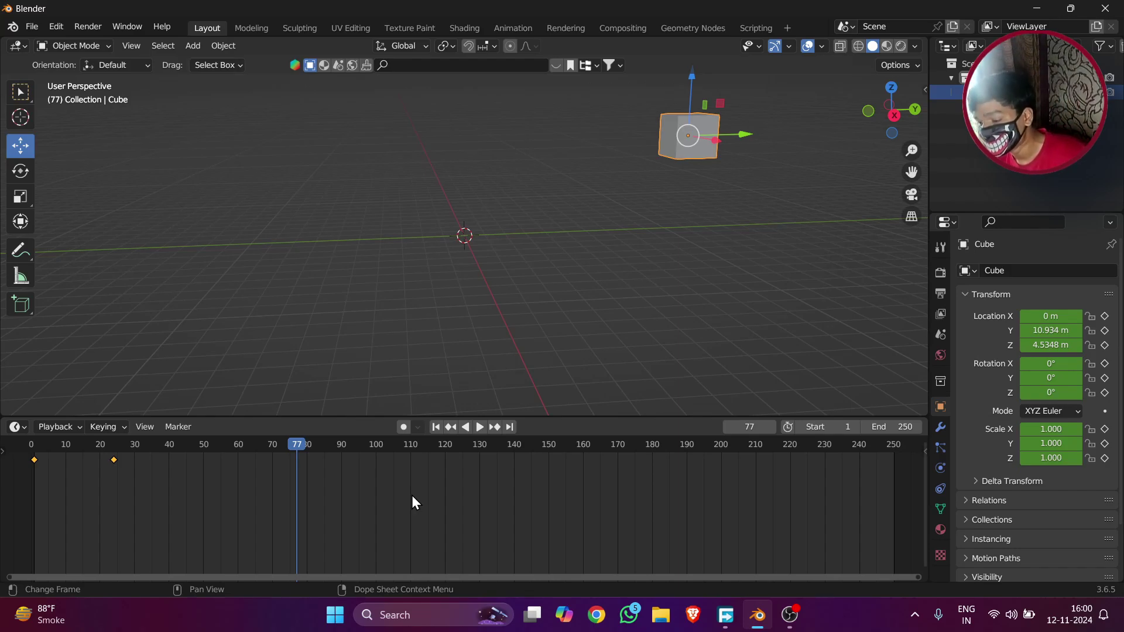
- Return the playhead to the keyframe at frame 24 and turn on the on-screen display of pressed keys
{"action": "left_click_drag", "start_coordinate": [290, 448], "coordinate": [120, 512]}
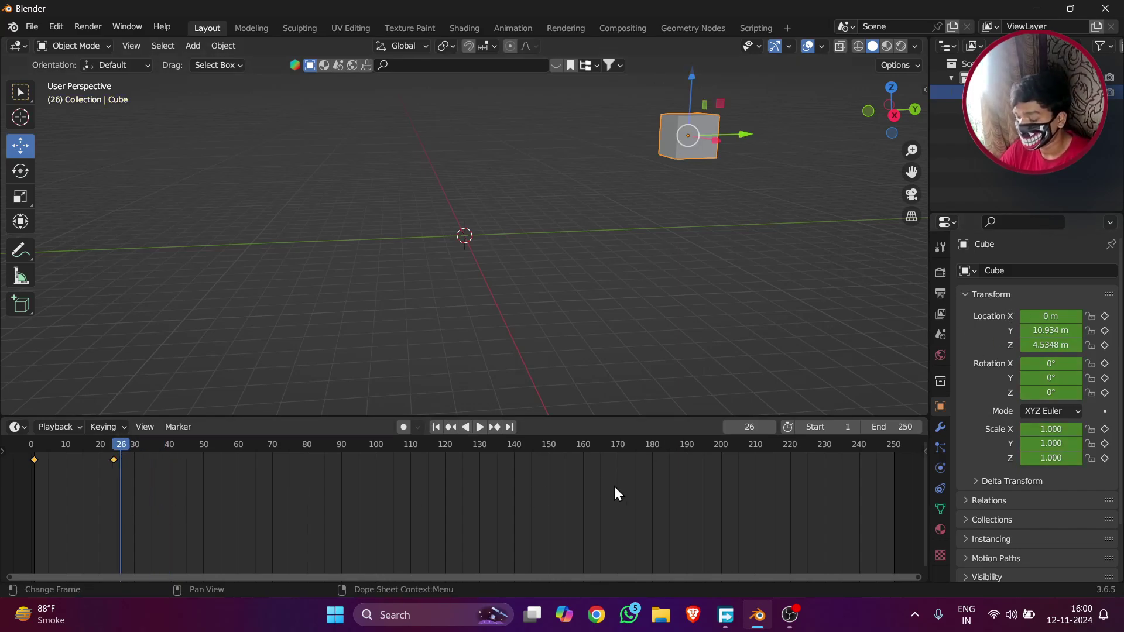
{"action": "key", "text": "Down"}
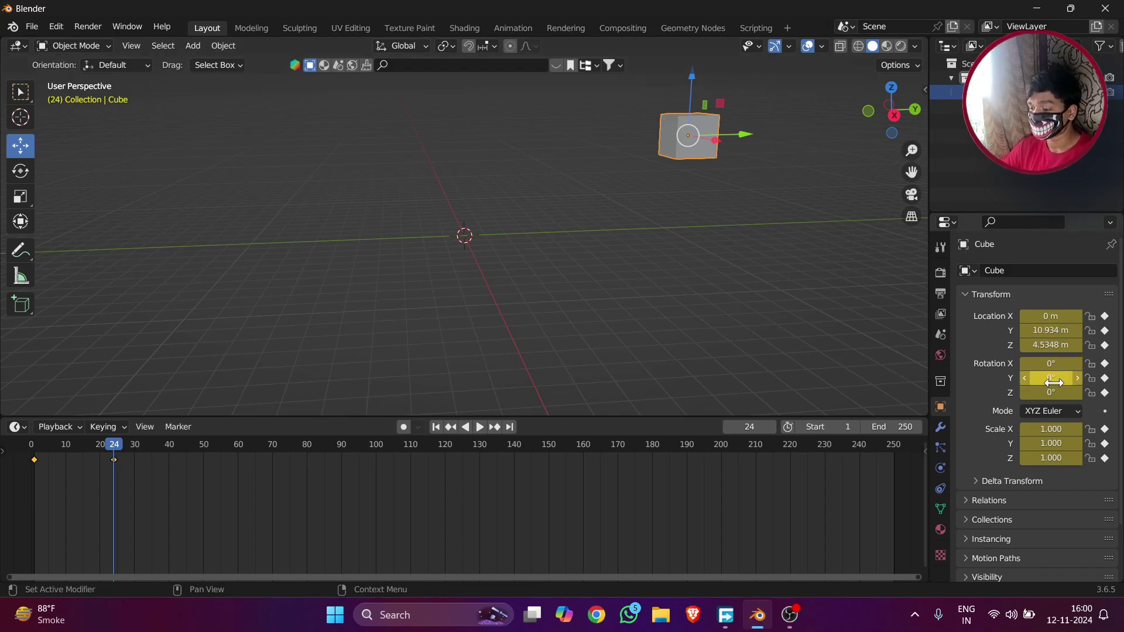
{"action": "key", "text": "n"}
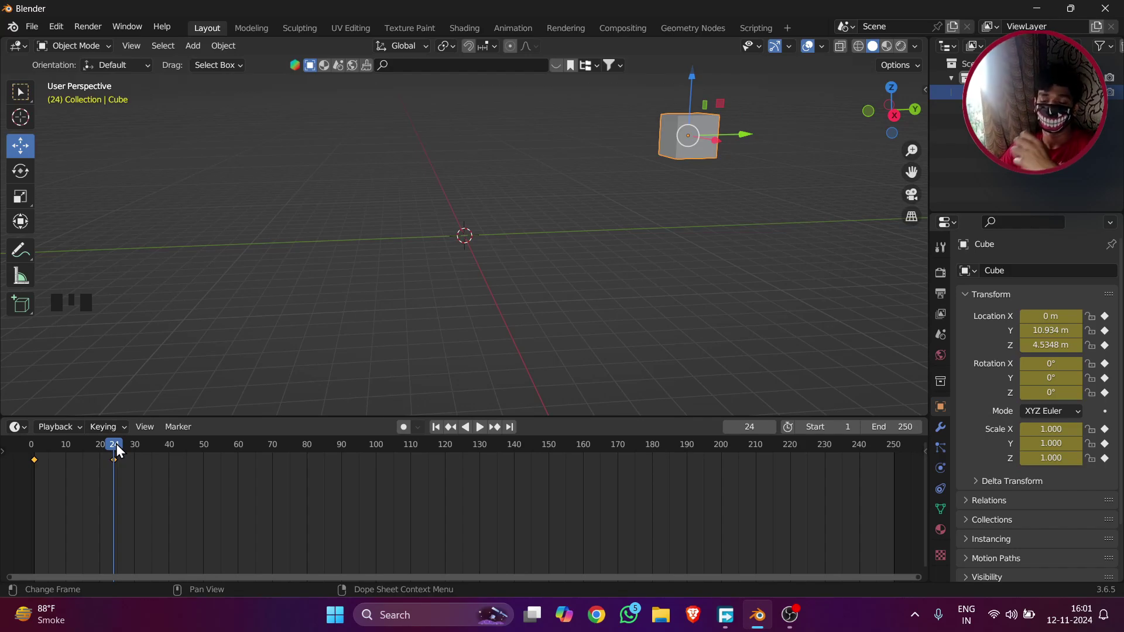
- Play the cube's animation twice from frame 0, and let playback run on past the last keyframe to frame 123
{"action": "left_click", "coordinate": [31, 445]}
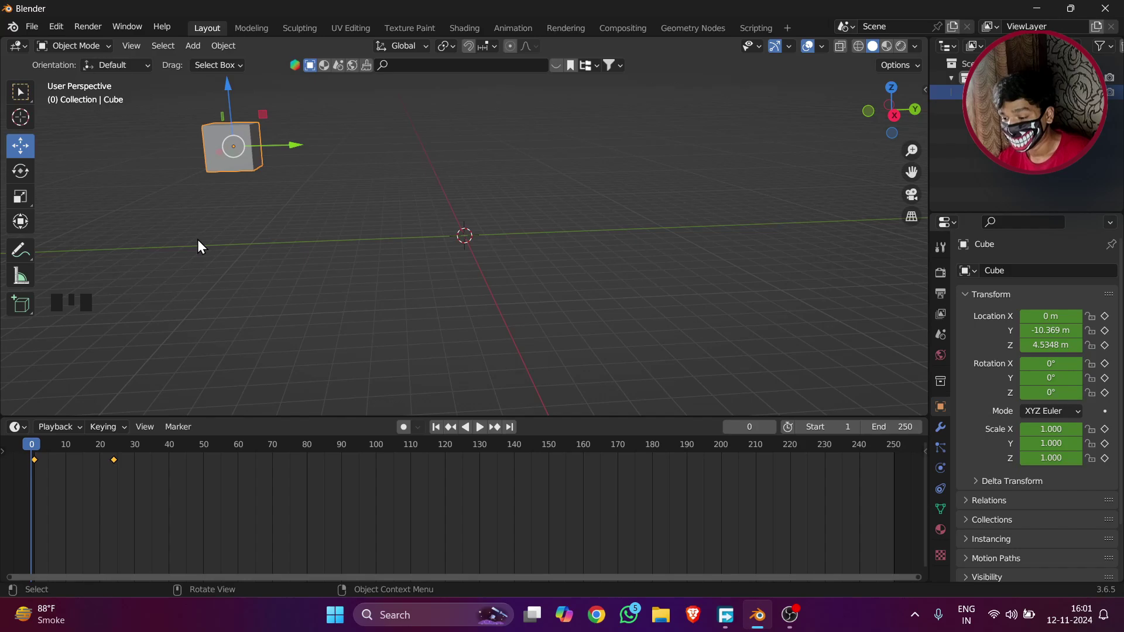
{"action": "key", "text": "space"}
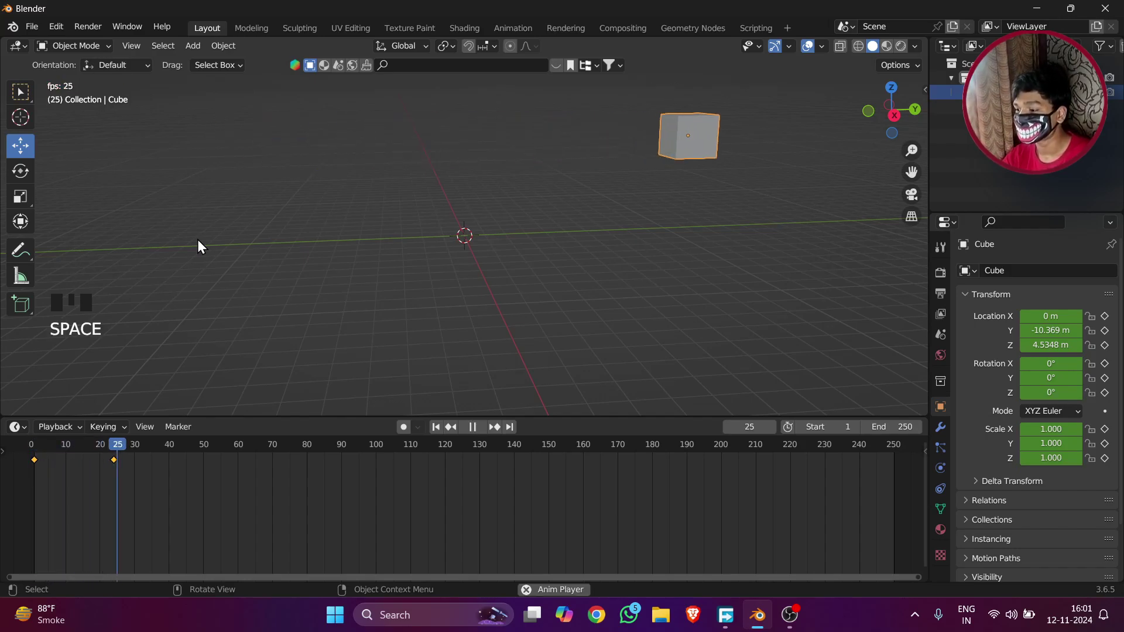
{"action": "key", "text": "space"}
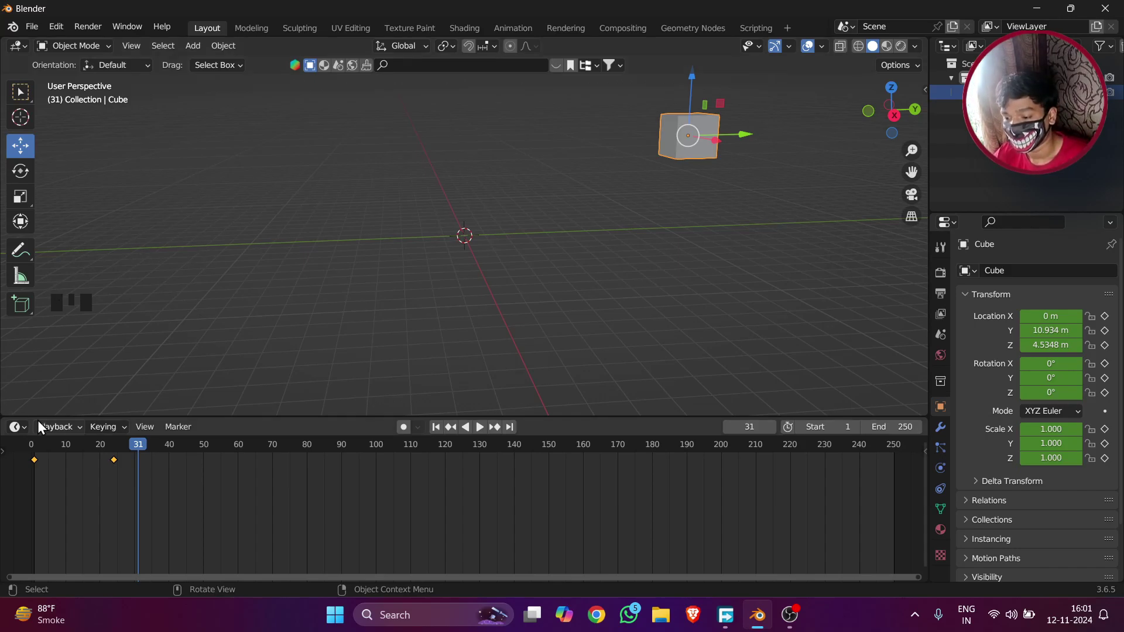
{"action": "left_click", "coordinate": [37, 446]}
{"action": "left_click", "coordinate": [32, 445]}
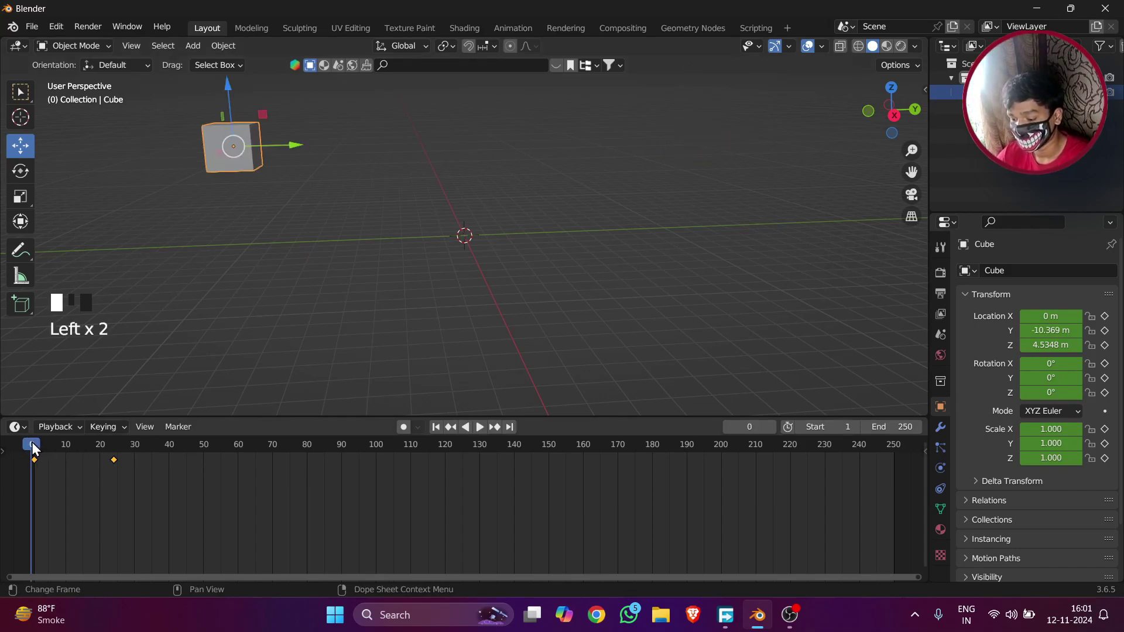
{"action": "key", "text": "space"}
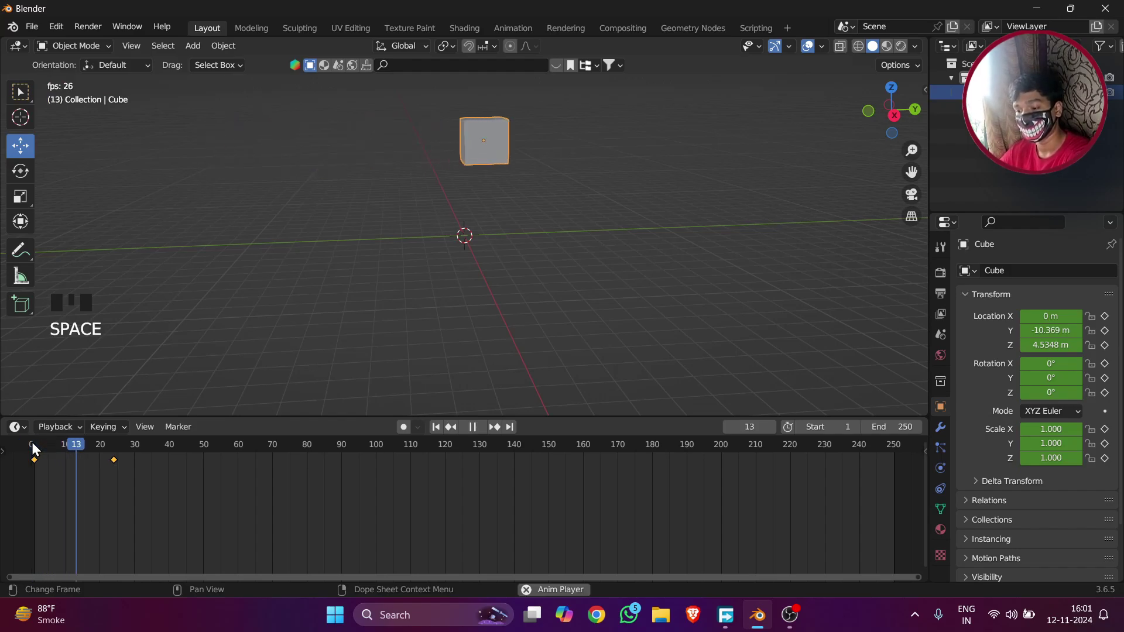
{"action": "key", "text": "space"}
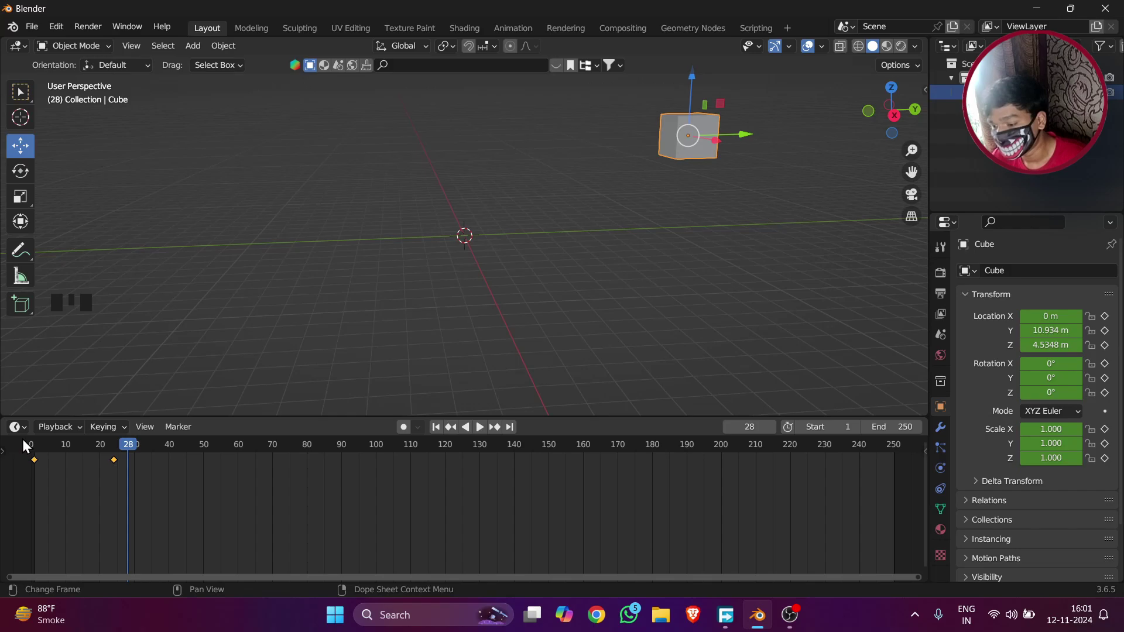
{"action": "key", "text": "space"}
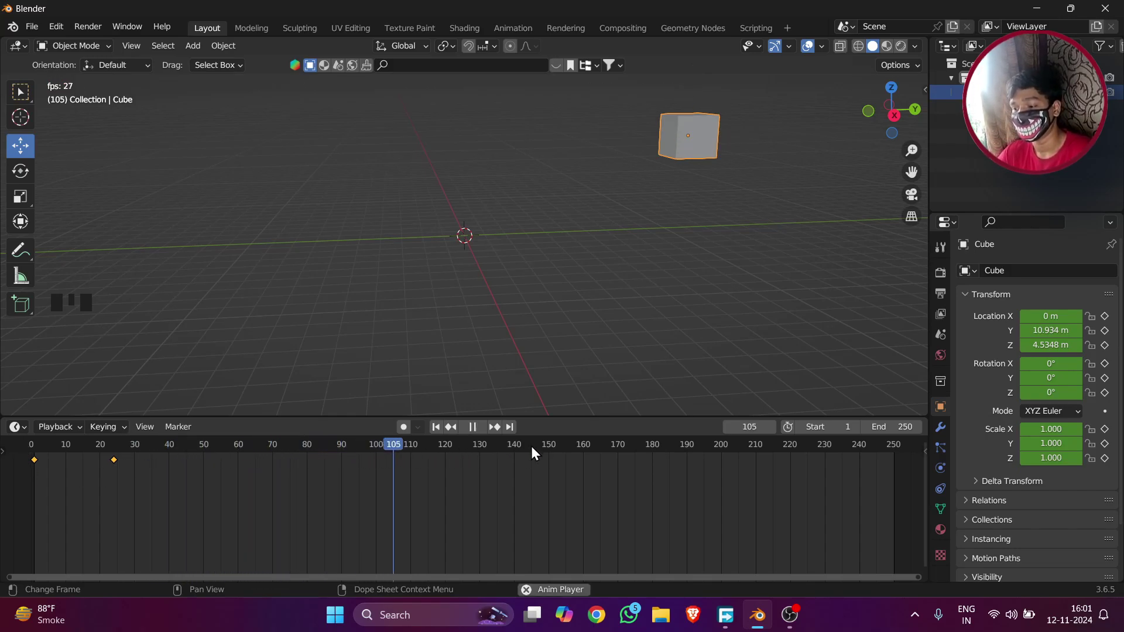
{"action": "left_click", "coordinate": [471, 427]}
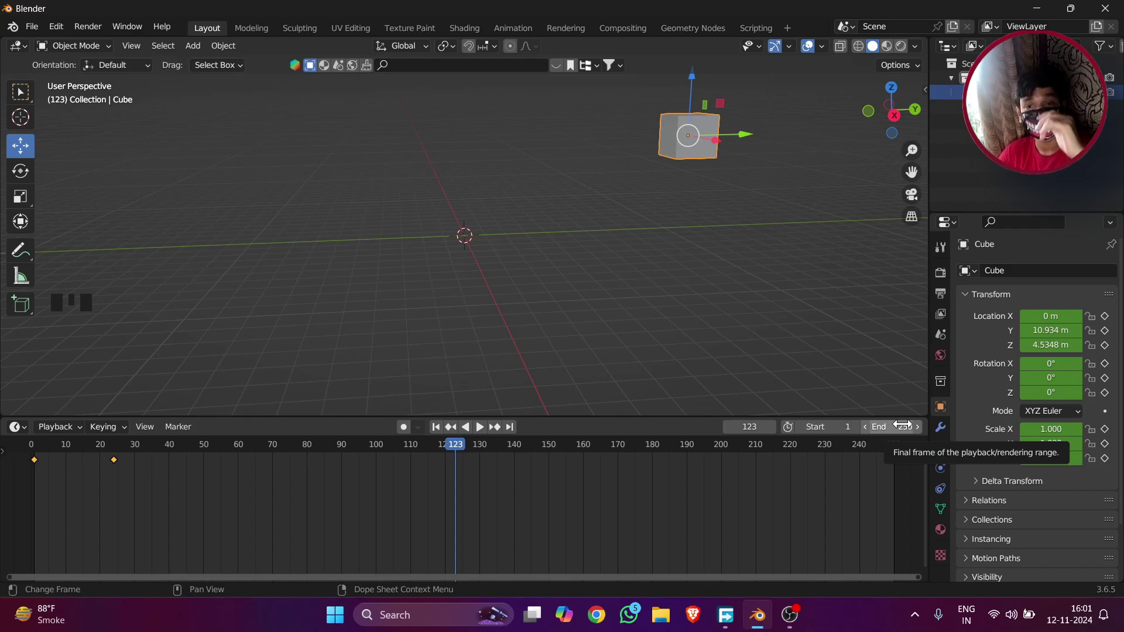
- Return to the cube's last keyframe at frame 24 and set the playback range's end frame to 24
{"action": "left_click", "coordinate": [115, 443]}
{"action": "left_click", "coordinate": [115, 448]}
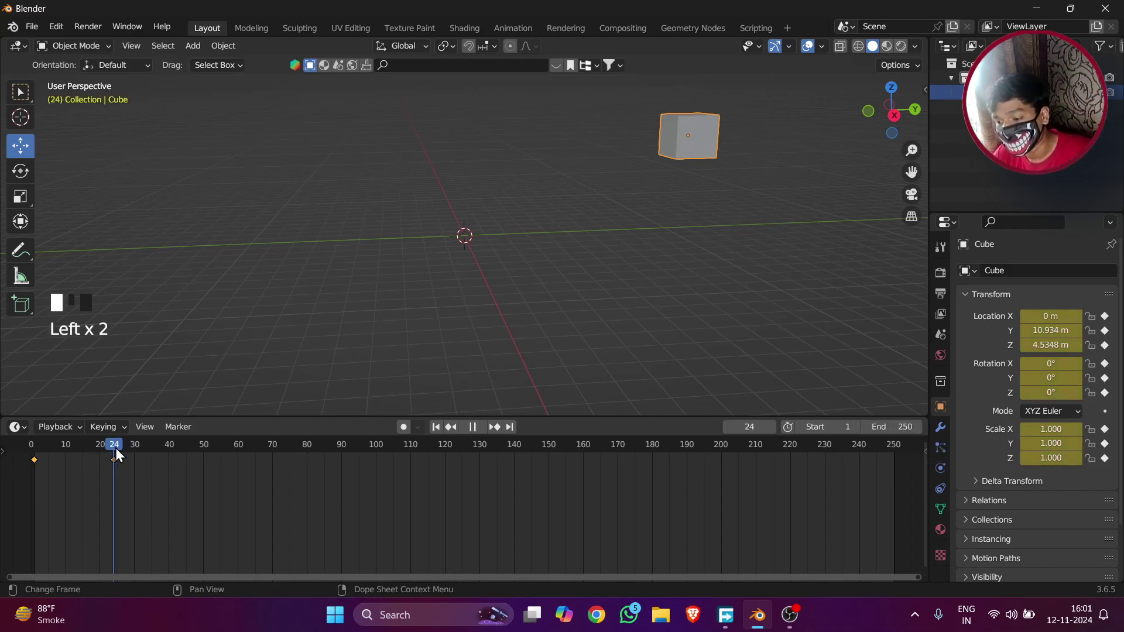
{"action": "left_click", "coordinate": [904, 425]}
{"action": "type", "text": "70"}
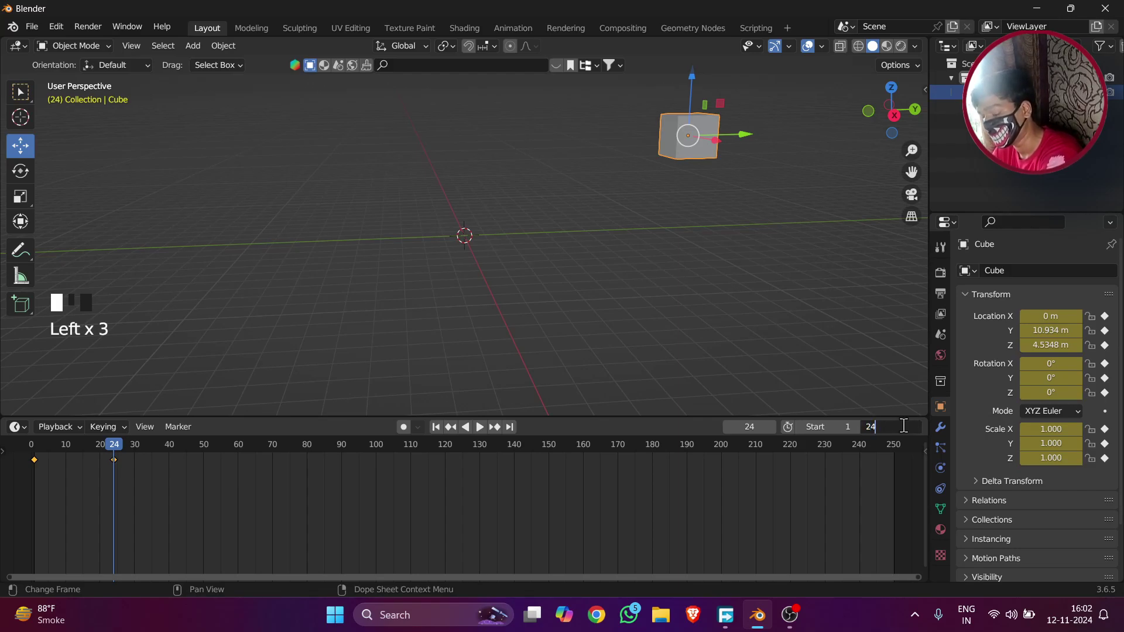
{"action": "key", "text": "Return"}
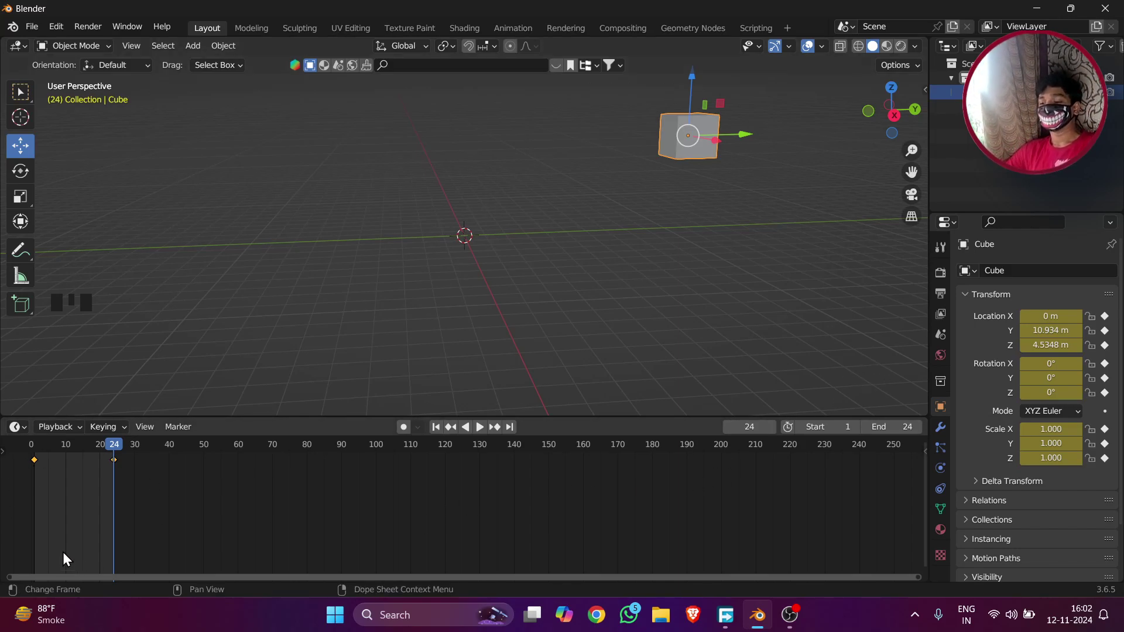
- Try retiming the motion by moving the frame 24 keyframe to frame 29 and the frame 1 keyframe to about frame -1
{"action": "left_click_drag", "start_coordinate": [117, 459], "coordinate": [142, 464]}
{"action": "key", "text": "ctrl+z"}
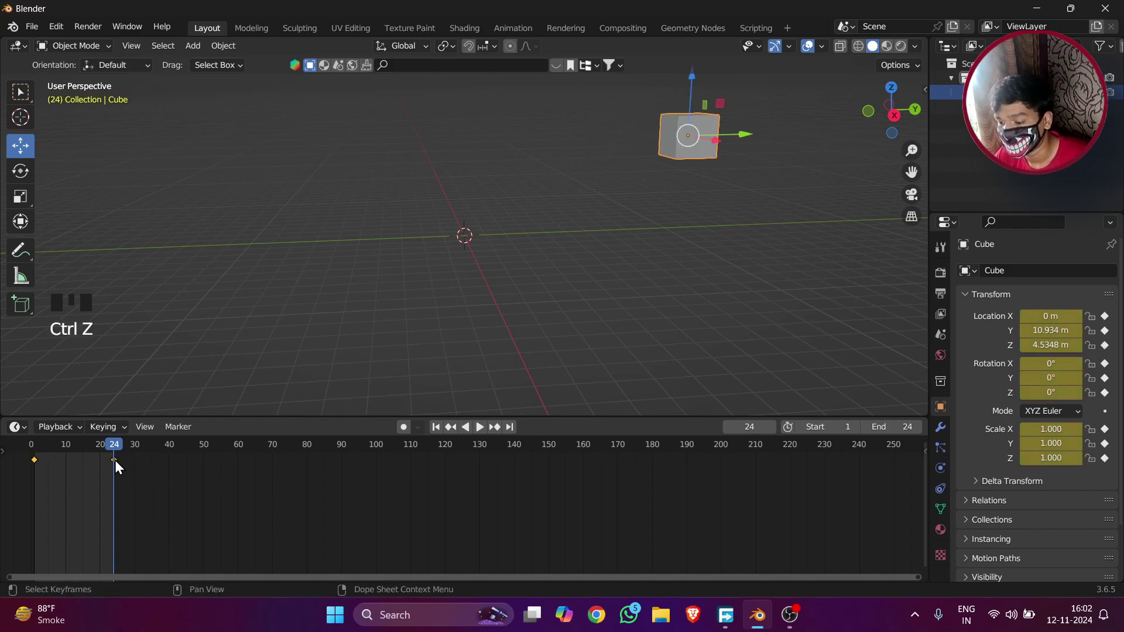
{"action": "left_click", "coordinate": [115, 460]}
{"action": "left_click", "coordinate": [101, 448]}
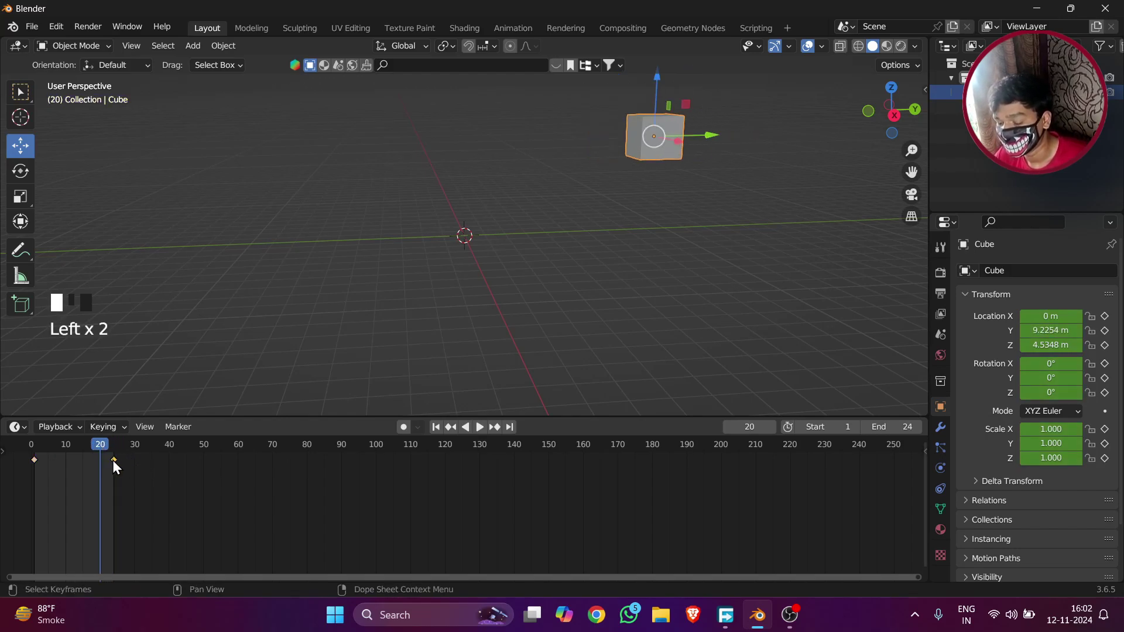
{"action": "mouse_move", "coordinate": [115, 460]}
{"action": "left_mouse_down"}
{"action": "mouse_move", "coordinate": [193, 463]}
{"action": "mouse_move", "coordinate": [131, 467]}
{"action": "left_mouse_up"}
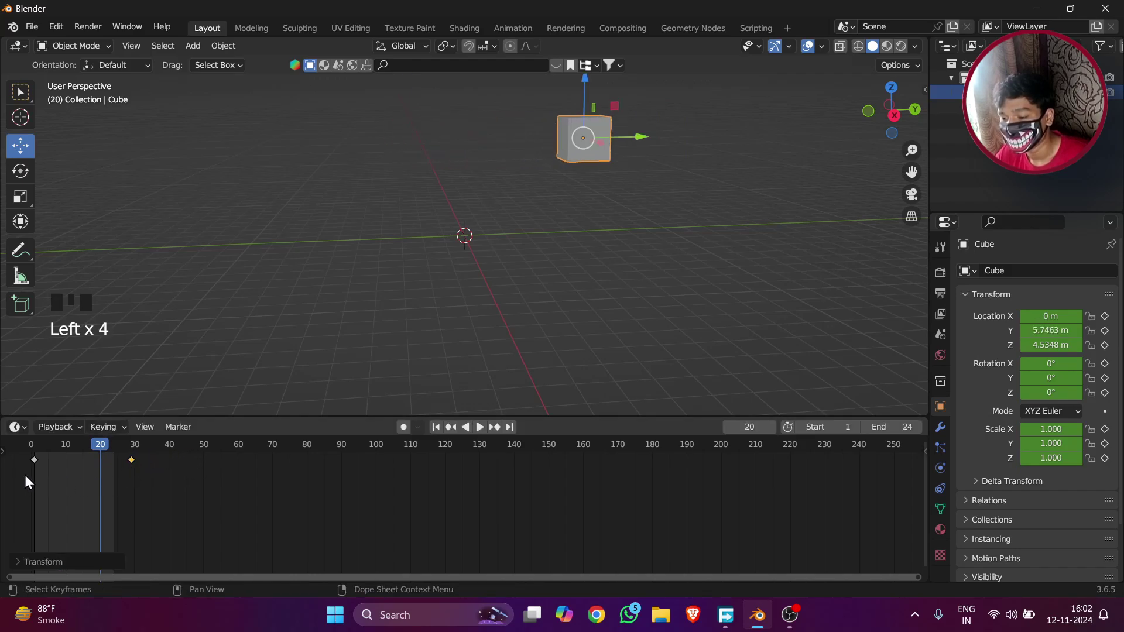
{"action": "left_click_drag", "start_coordinate": [30, 462], "coordinate": [24, 461]}
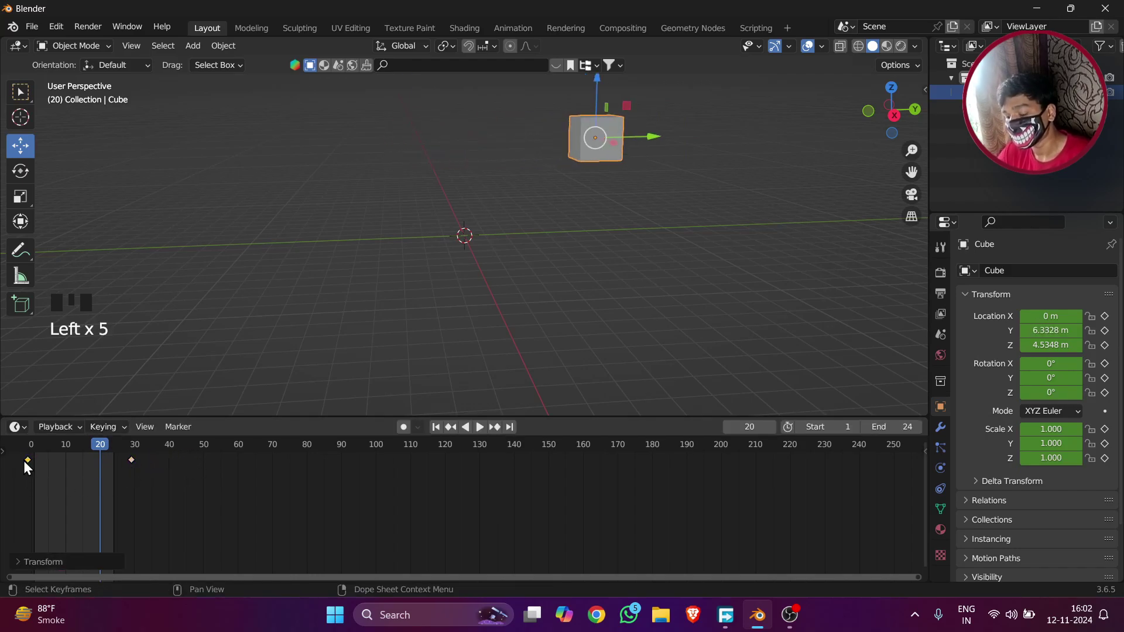
- Undo the keyframe moves until the cube's keyframes are back at frames 1 and 24
{"action": "key", "text": "ctrl+z"}
{"action": "key", "text": "ctrl+z"}
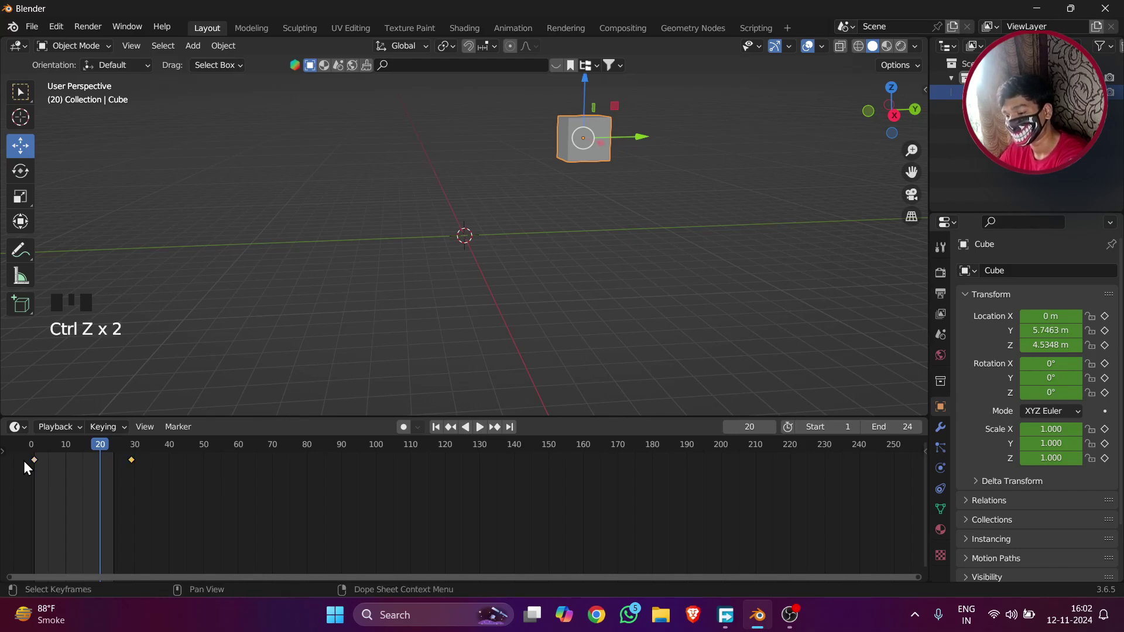
{"action": "key", "text": "ctrl+z"}
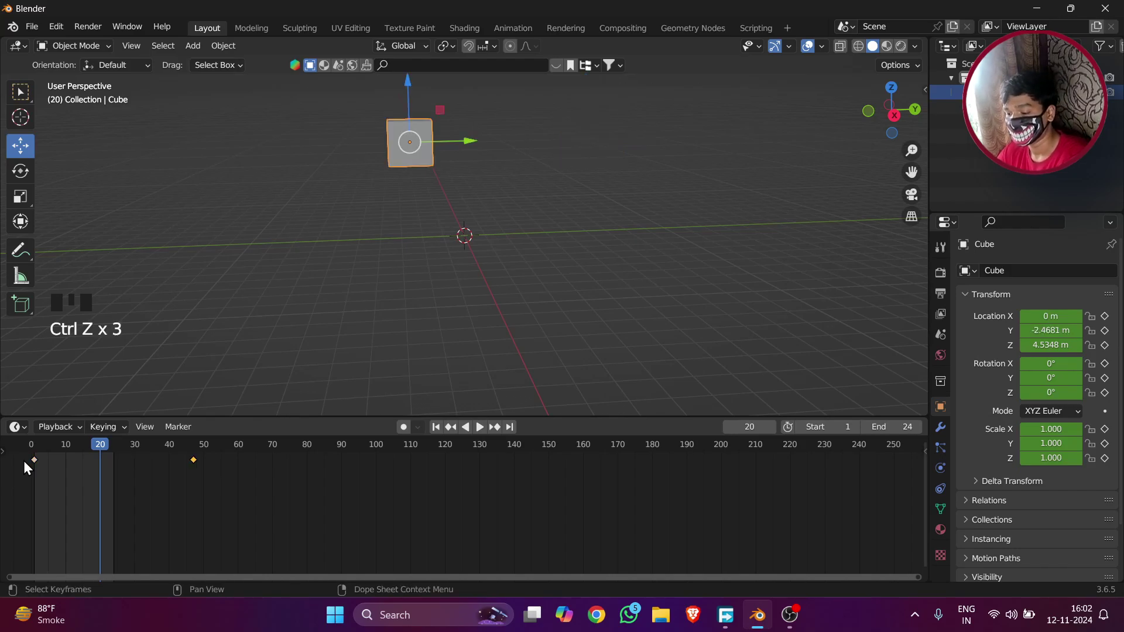
{"action": "key", "text": "ctrl+z"}
{"action": "key", "text": "ctrl+z"}
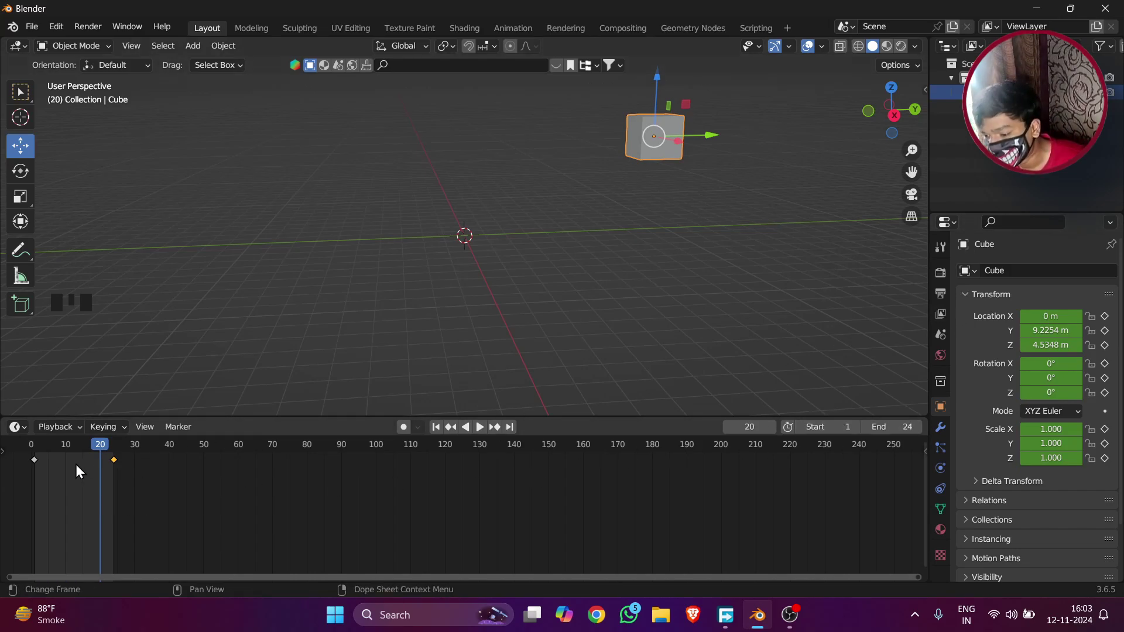
- Play the cube's animation from frame 0 and stop it at frame 22
{"action": "left_click_drag", "start_coordinate": [90, 448], "coordinate": [27, 459]}
{"action": "key", "text": "space"}
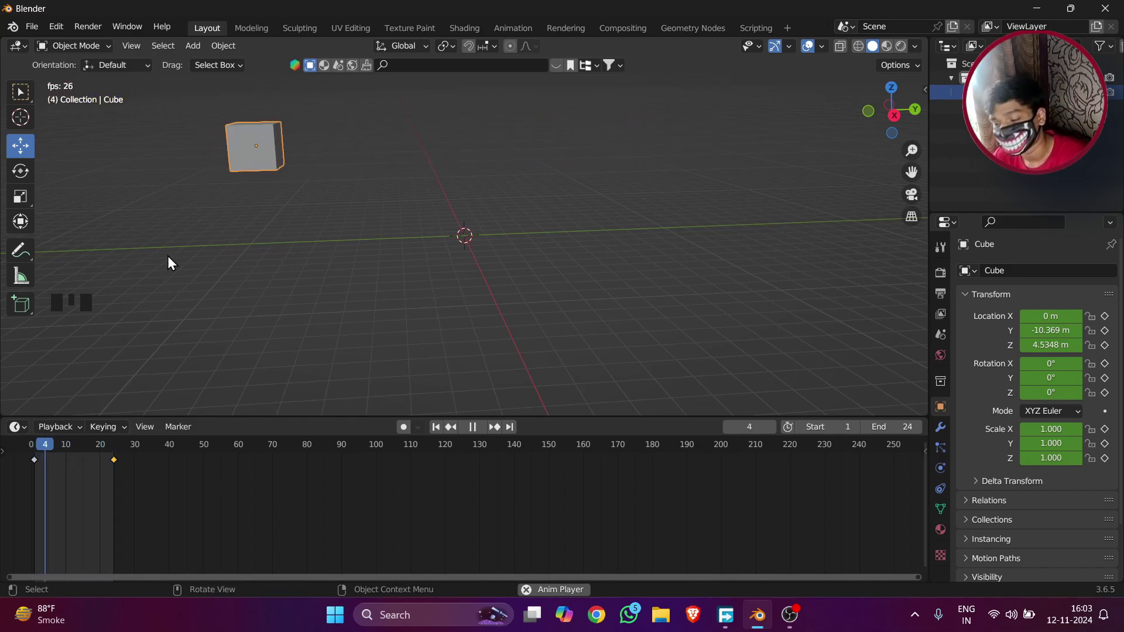
{"action": "left_click", "coordinate": [470, 428]}
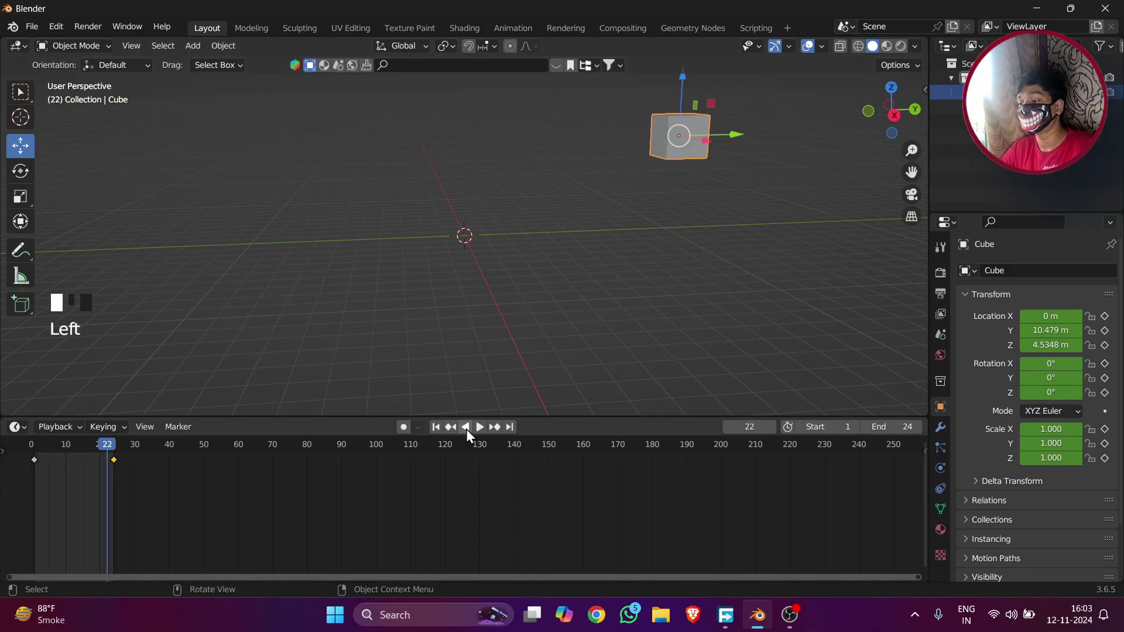
- Switch the scene's output frame rate to Custom and set it to 1 fps
{"action": "left_click", "coordinate": [946, 292]}
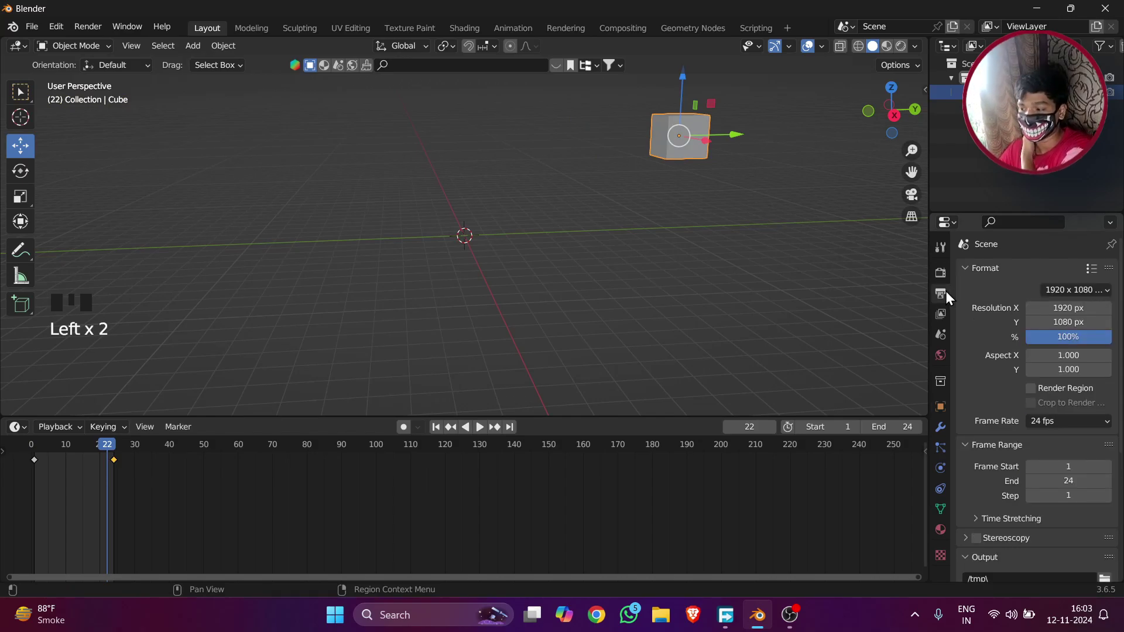
{"action": "scroll", "coordinate": [982, 398], "scroll_direction": "down", "scroll_amount": 1}
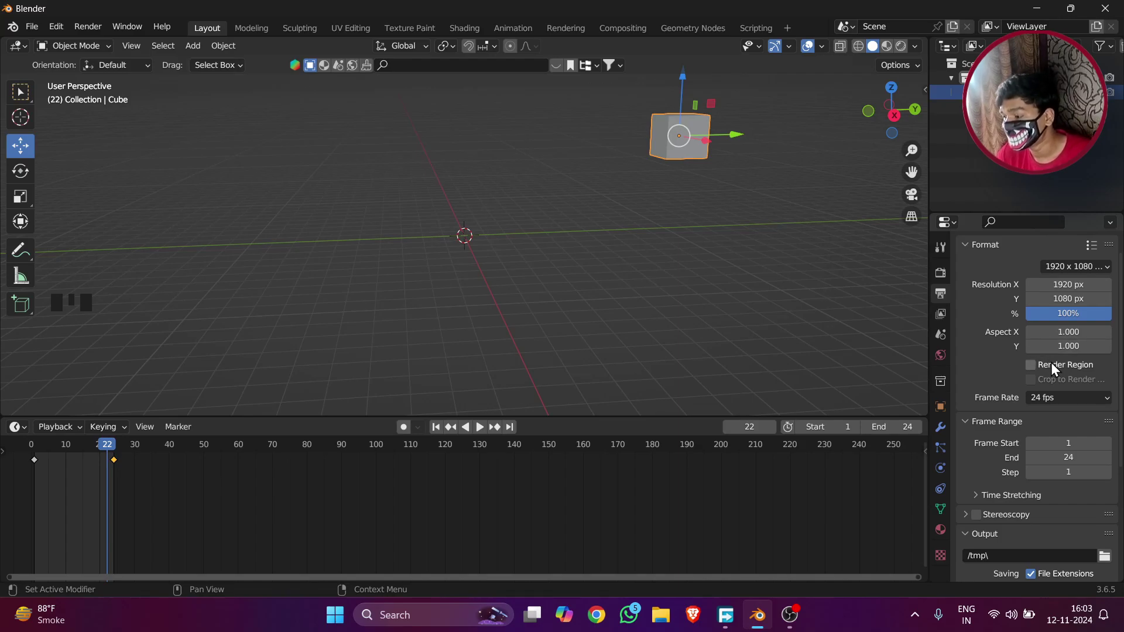
{"action": "left_click", "coordinate": [1055, 395]}
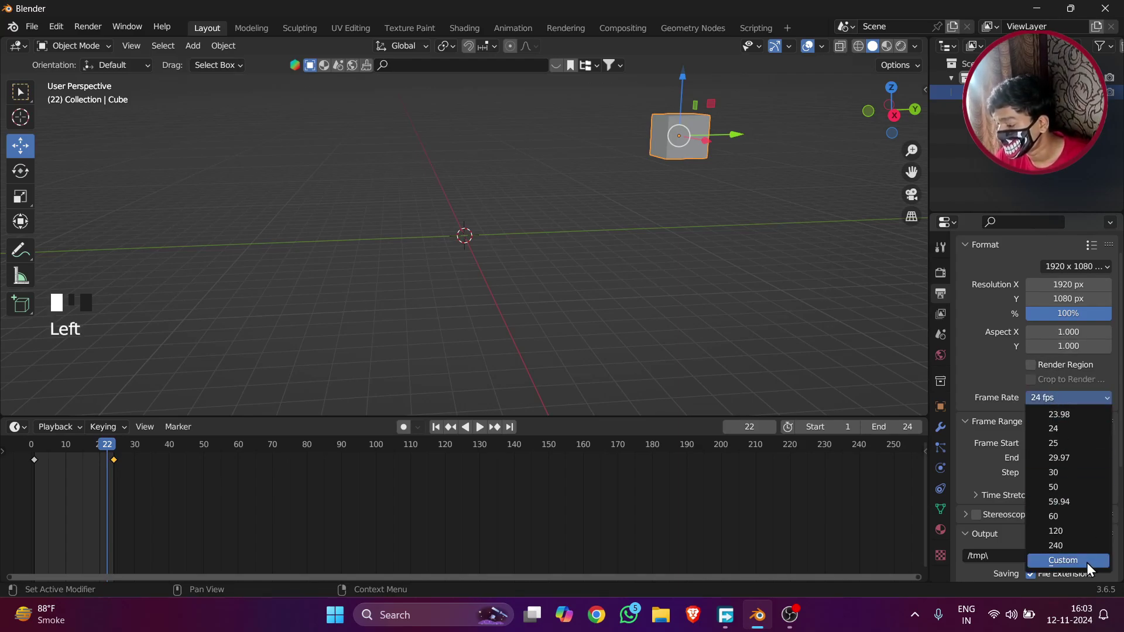
{"action": "left_click", "coordinate": [1087, 563]}
{"action": "left_click", "coordinate": [1069, 413]}
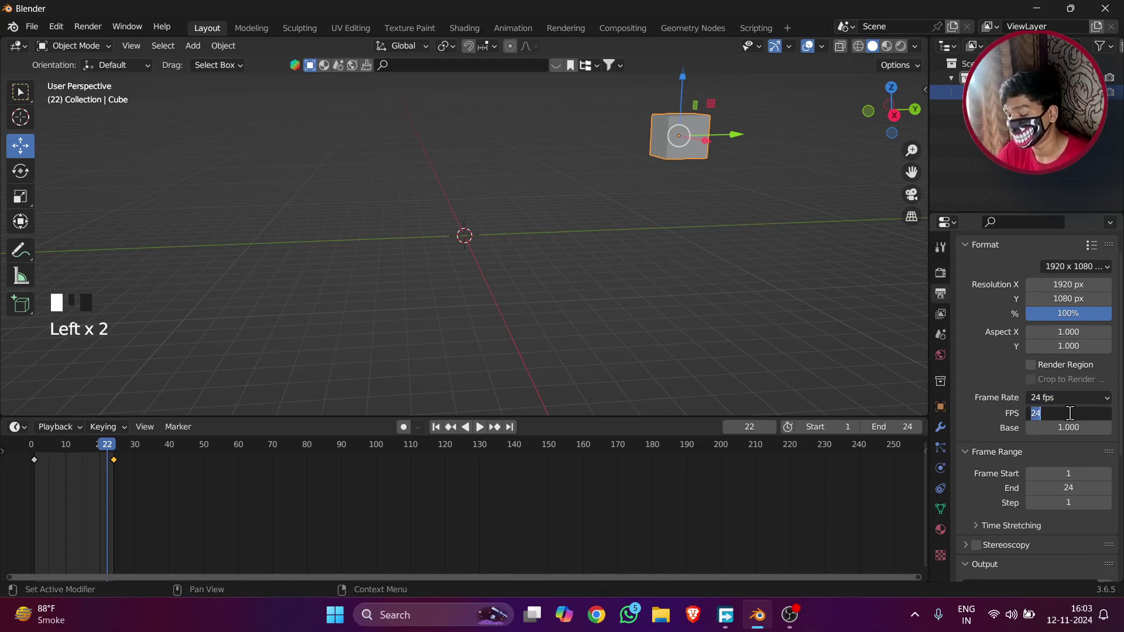
{"action": "type", "text": "1"}
{"action": "key", "text": "Return"}
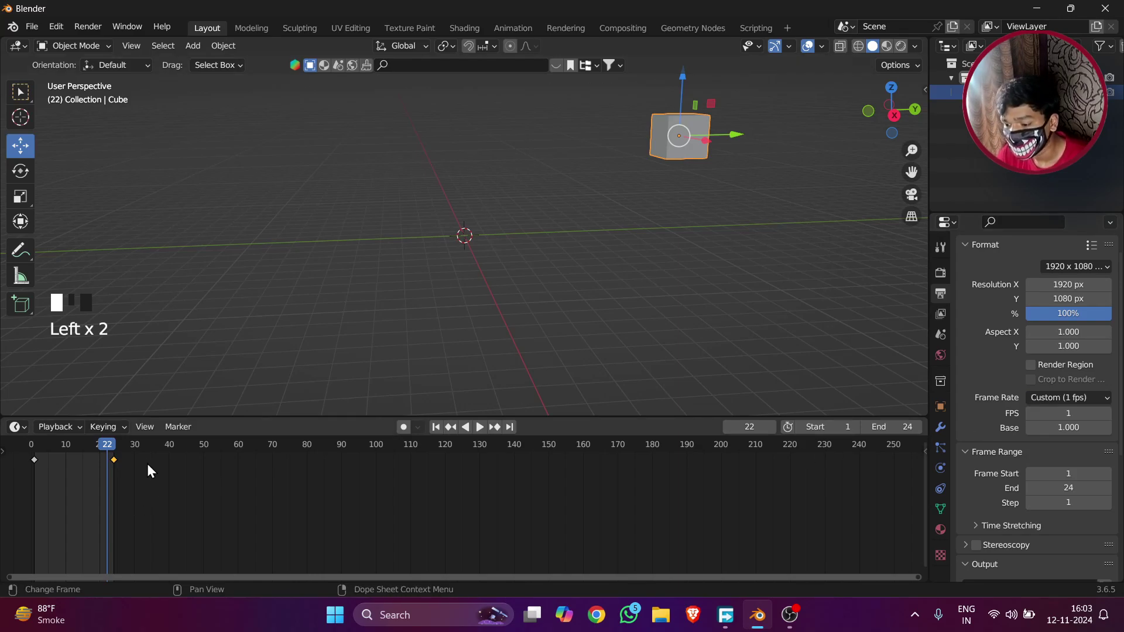
- Play the cube's animation at 1 fps from frame 0 and stop it at frame 12
{"action": "left_click", "coordinate": [29, 458]}
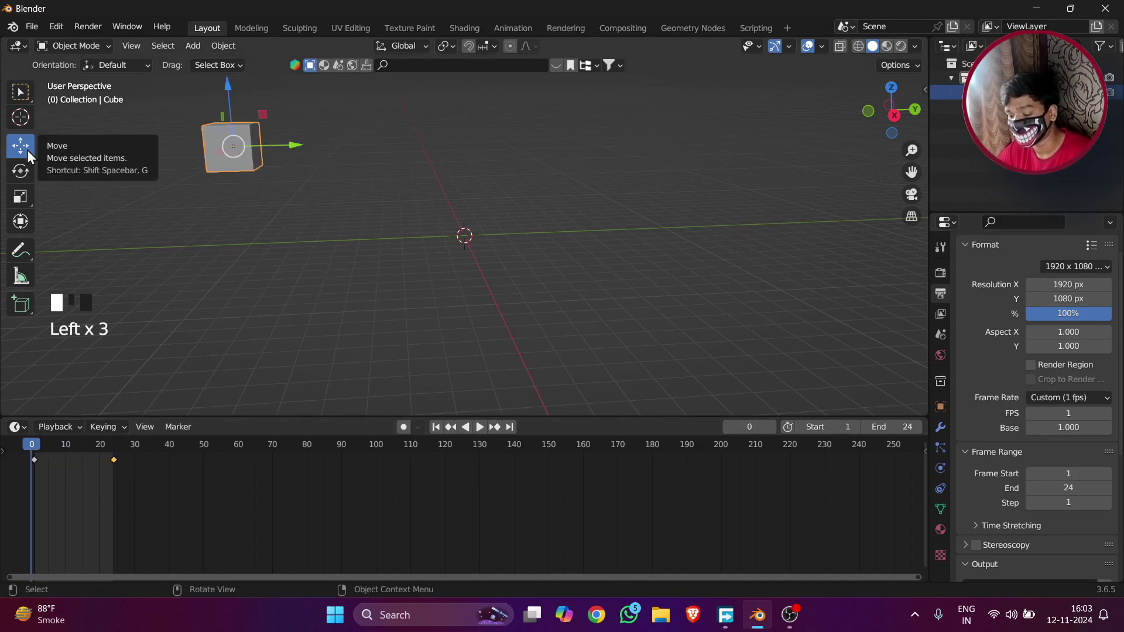
{"action": "key", "text": "space"}
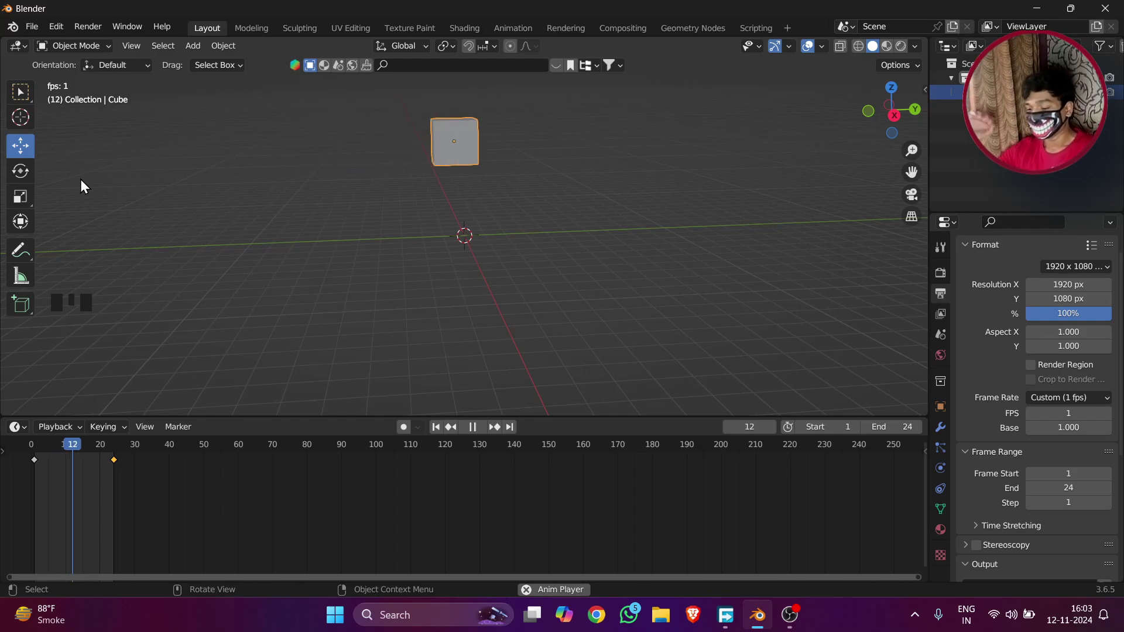
{"action": "key", "text": "space"}
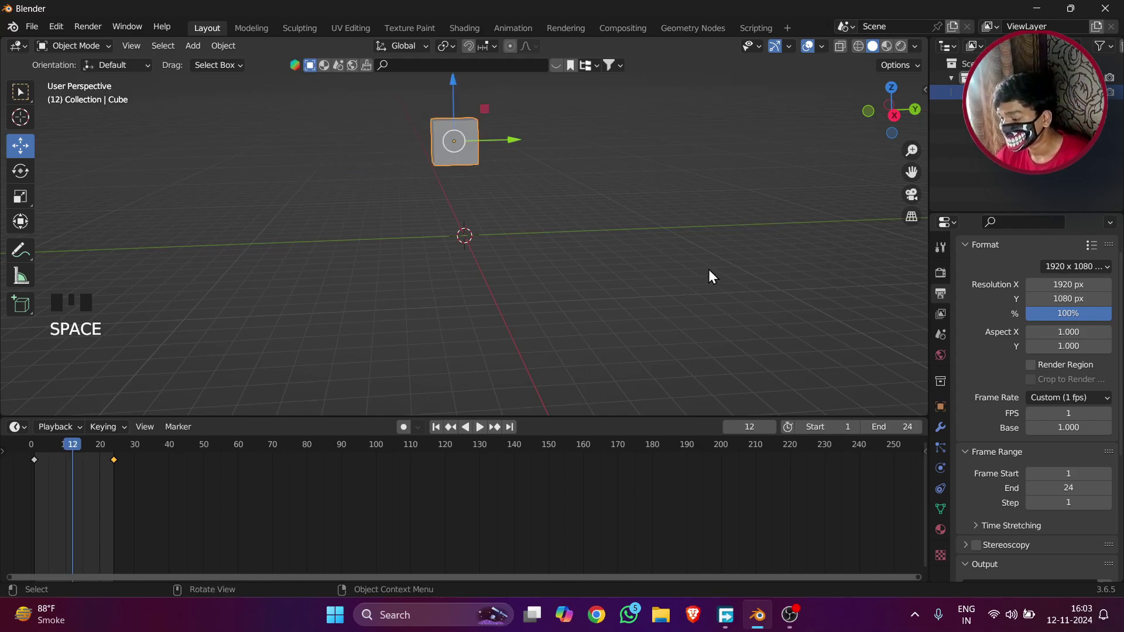
- Set the output FPS to 24 and play the cube's animation from frame 0 at that rate
{"action": "left_click", "coordinate": [1092, 413]}
{"action": "type", "text": "24"}
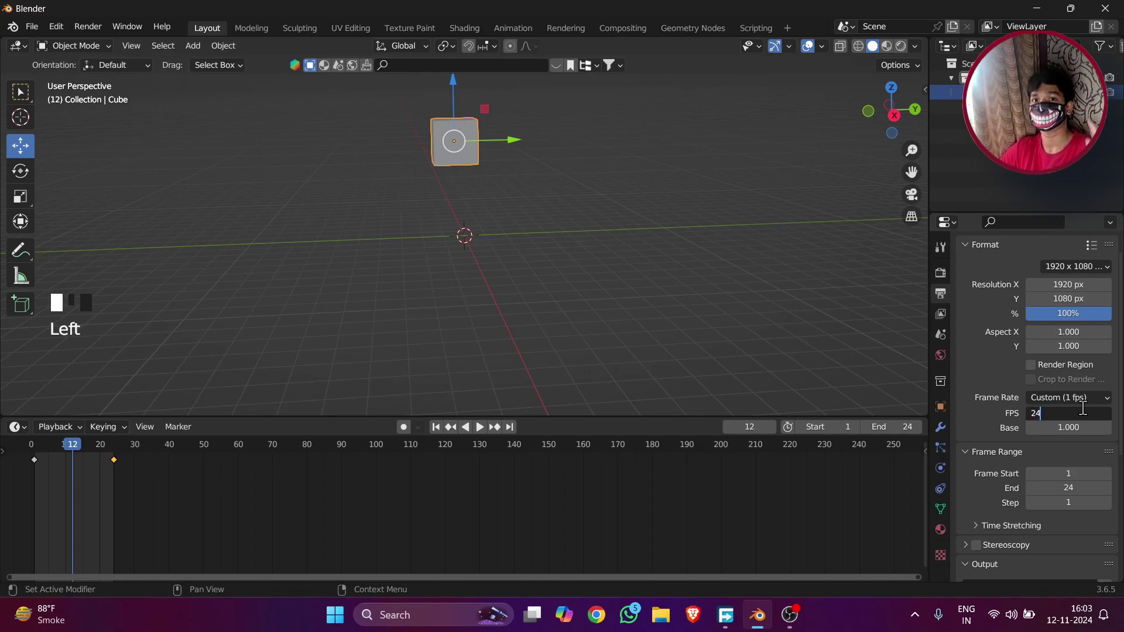
{"action": "key", "text": "Return"}
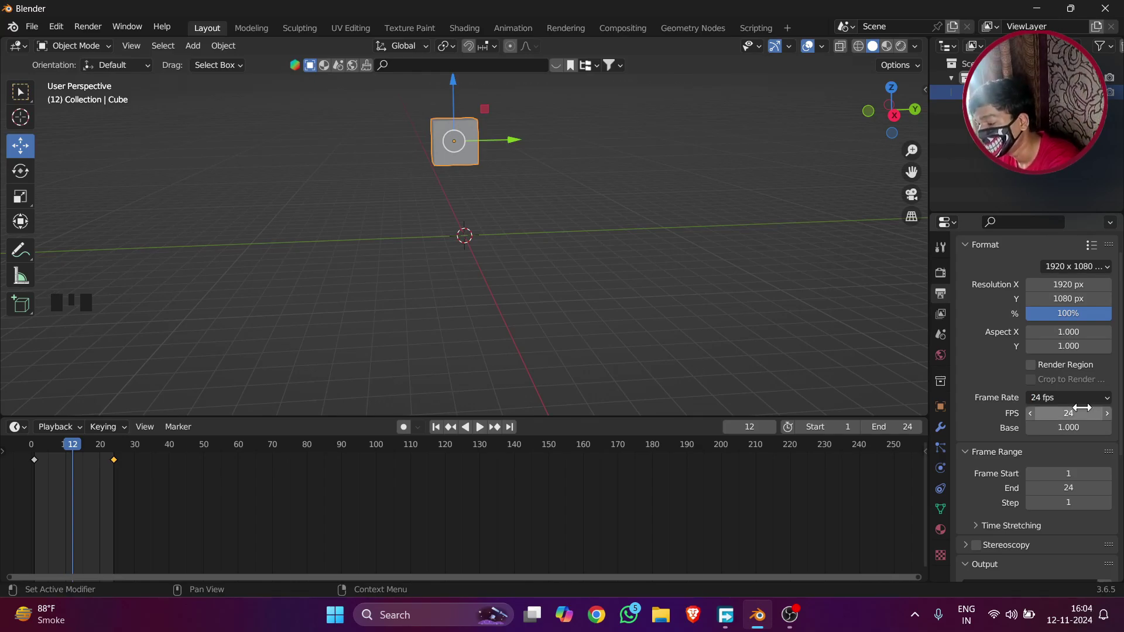
{"action": "left_click", "coordinate": [24, 444]}
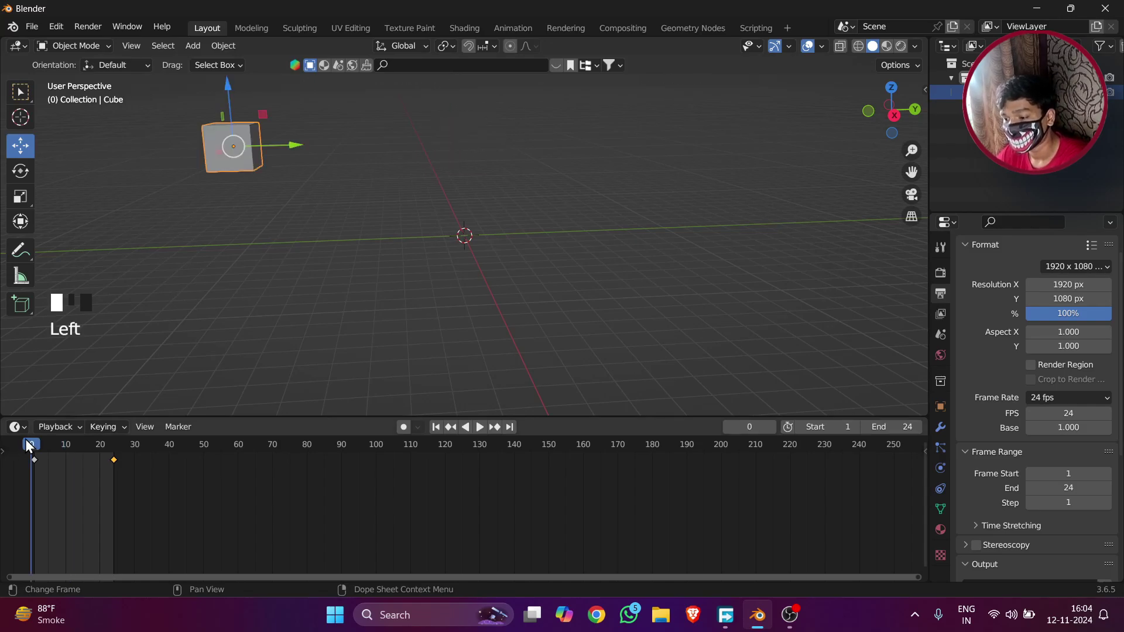
{"action": "key", "text": "space"}
{"action": "key", "text": "space"}
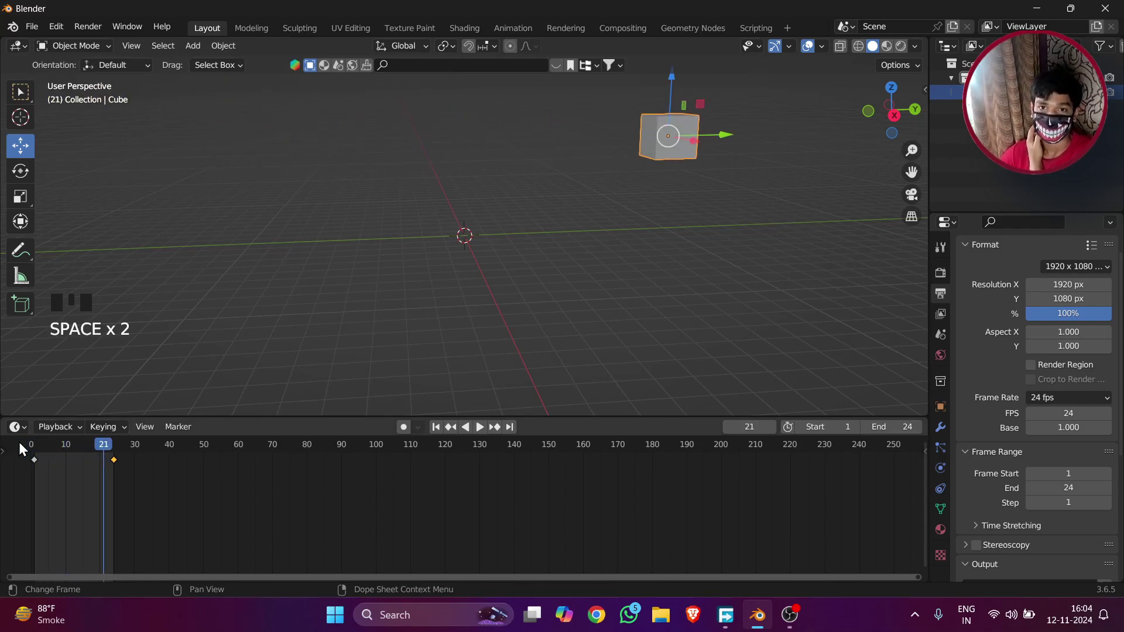
- Set the output FPS to 50 and play the cube's animation from frame 0 at that rate
{"action": "left_click", "coordinate": [1074, 414]}
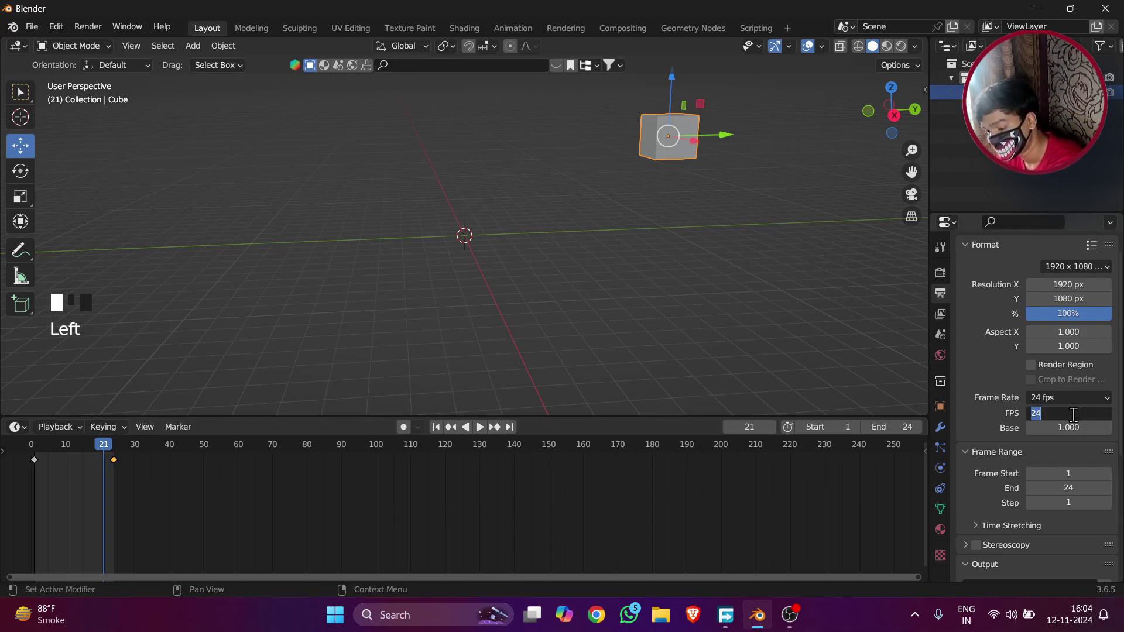
{"action": "type", "text": "50"}
{"action": "key", "text": "Return"}
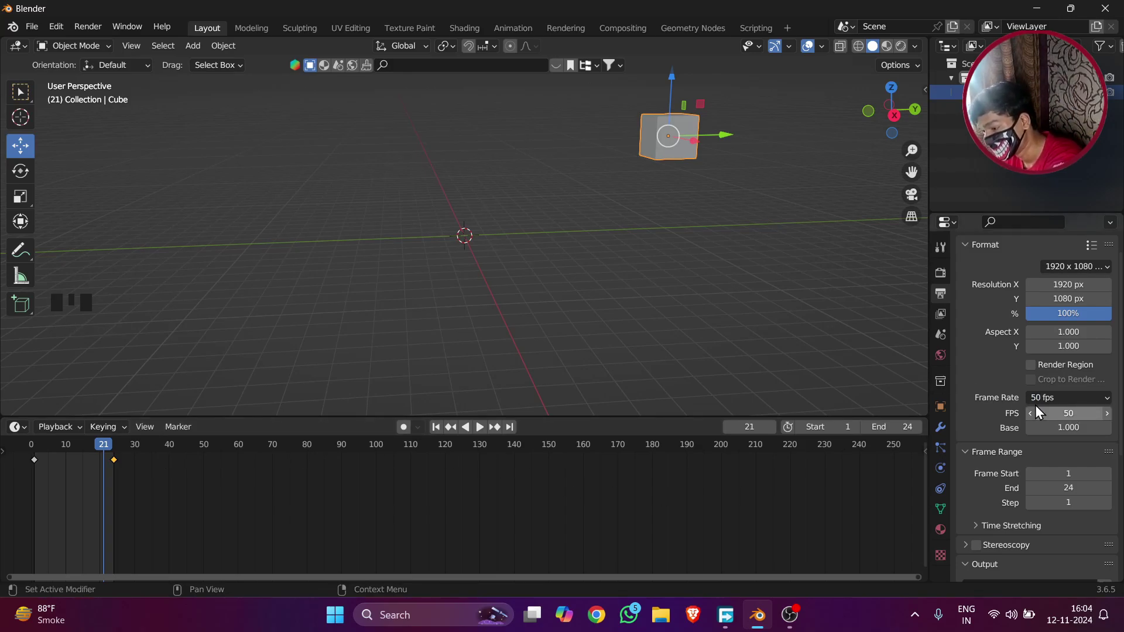
{"action": "left_click", "coordinate": [39, 444]}
{"action": "left_click", "coordinate": [29, 444]}
{"action": "key", "text": "space"}
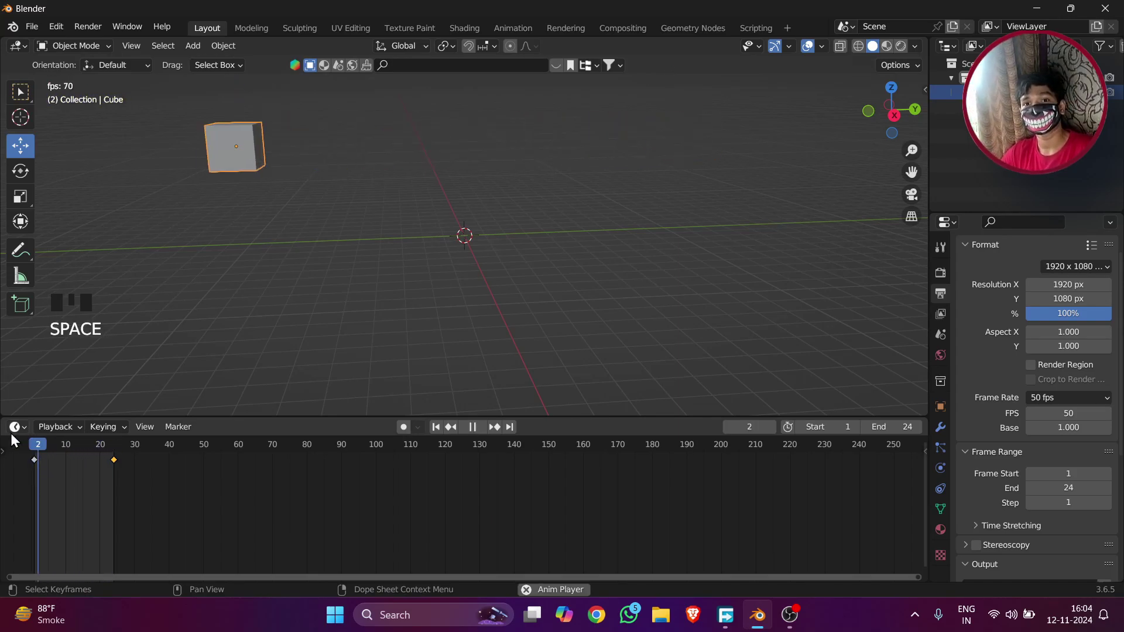
{"action": "left_click", "coordinate": [471, 427]}
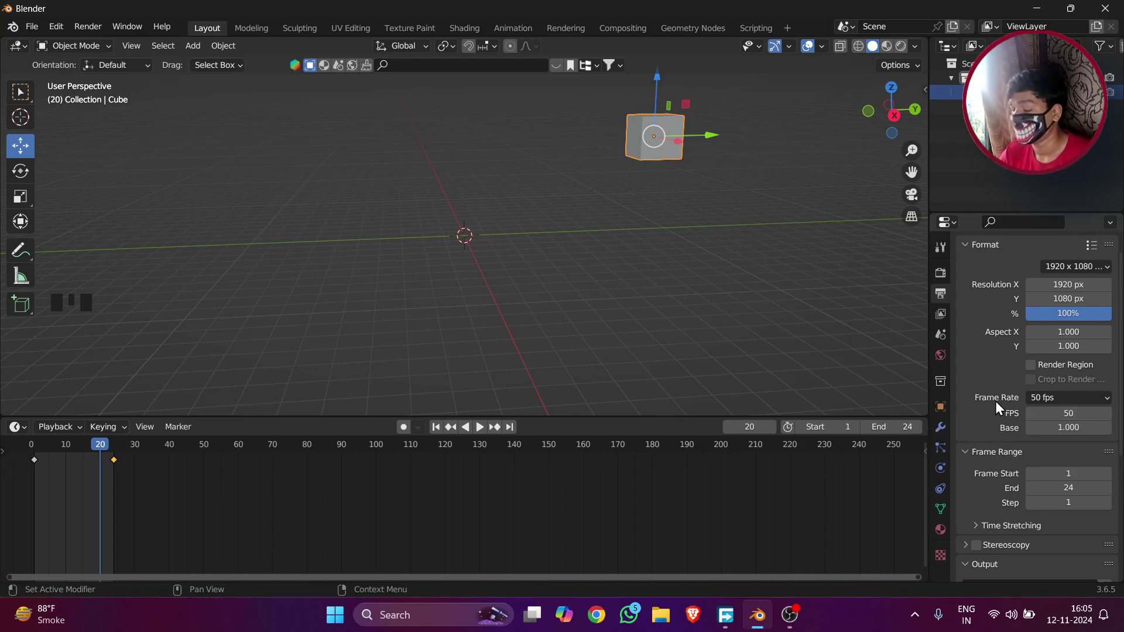
- Return the cube's animation to frame 0
{"action": "middle_click_drag", "start_coordinate": [600, 367], "coordinate": [505, 234]}
{"action": "scroll", "coordinate": [573, 236], "scroll_direction": "down", "scroll_amount": 2}
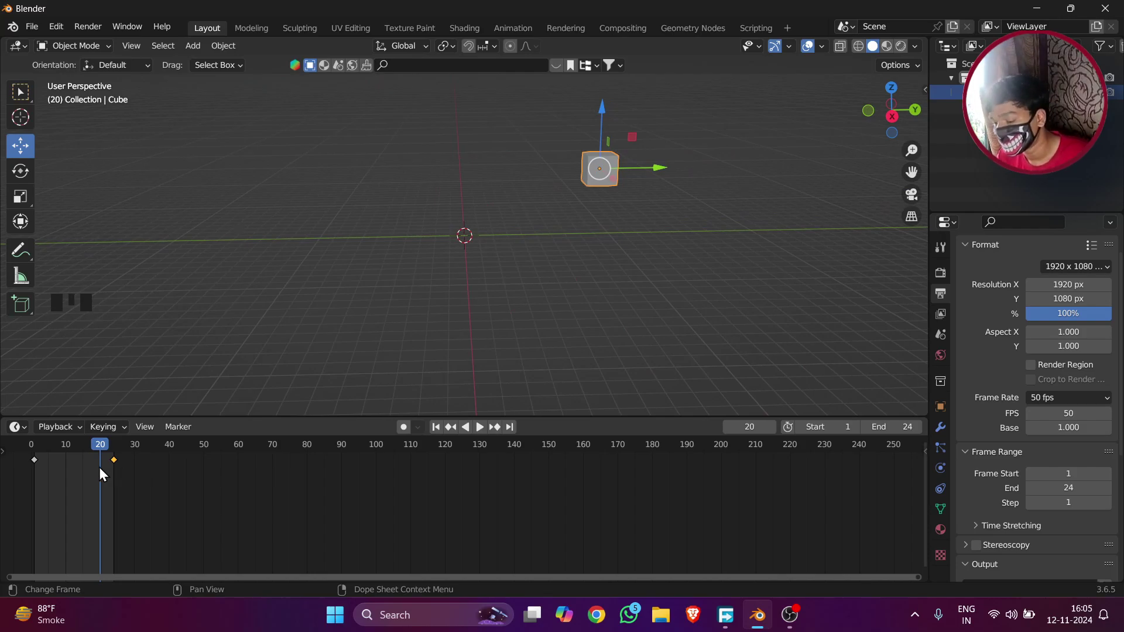
{"action": "left_click_drag", "start_coordinate": [89, 455], "coordinate": [33, 455]}
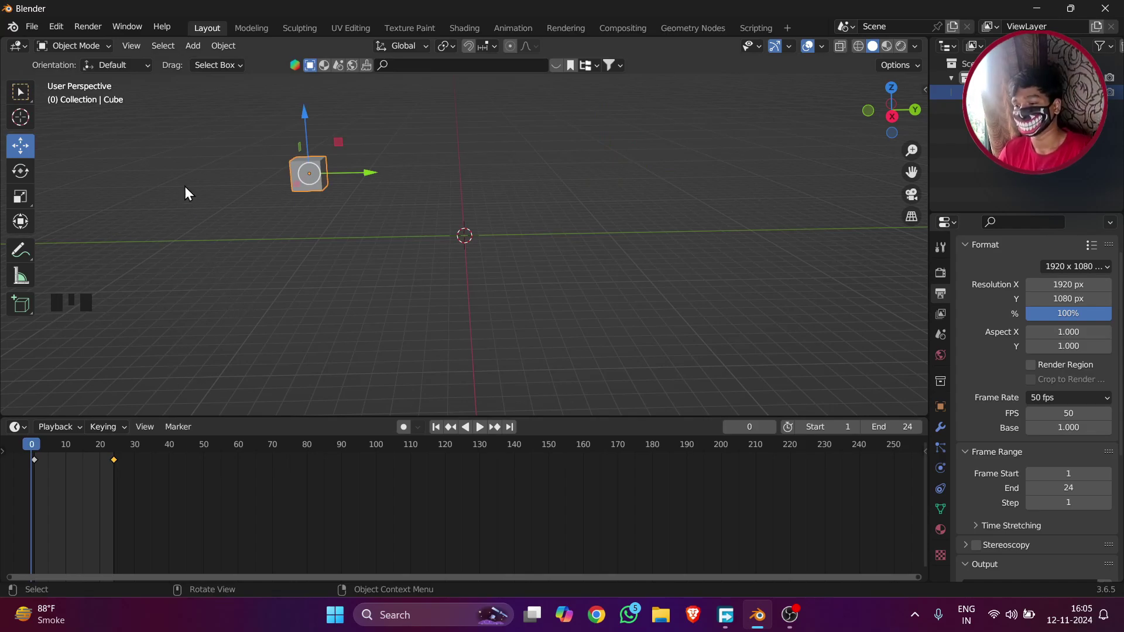
- Open the recent file untitled.blend without saving the changes to the cube scene
{"action": "left_click", "coordinate": [33, 26]}
{"action": "mouse_move", "coordinate": [63, 76]}
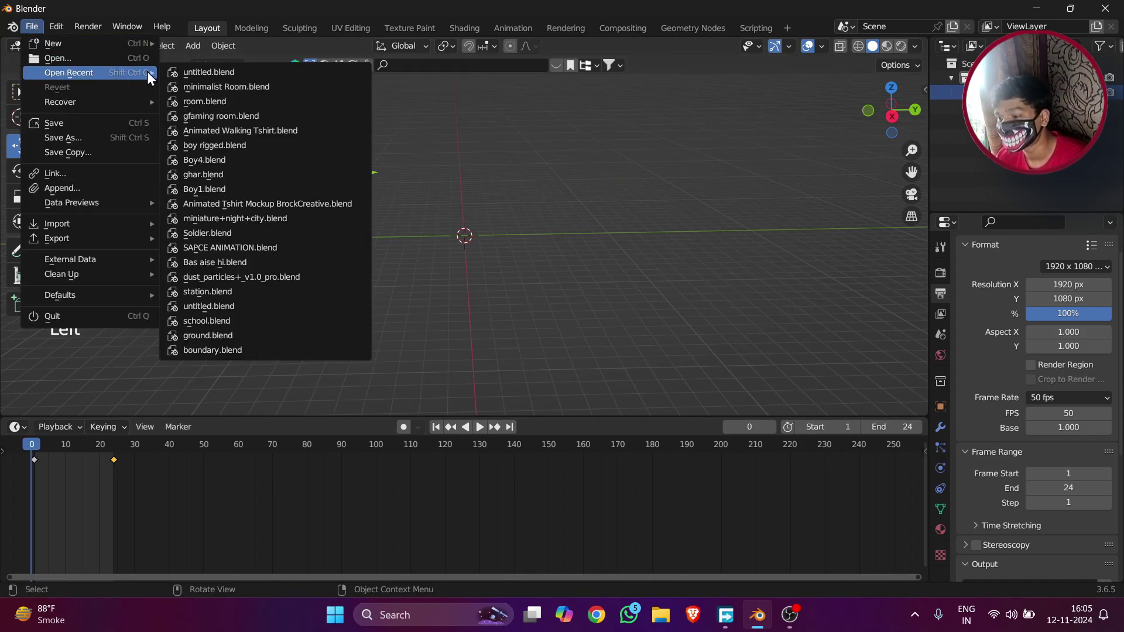
{"action": "left_click", "coordinate": [225, 73]}
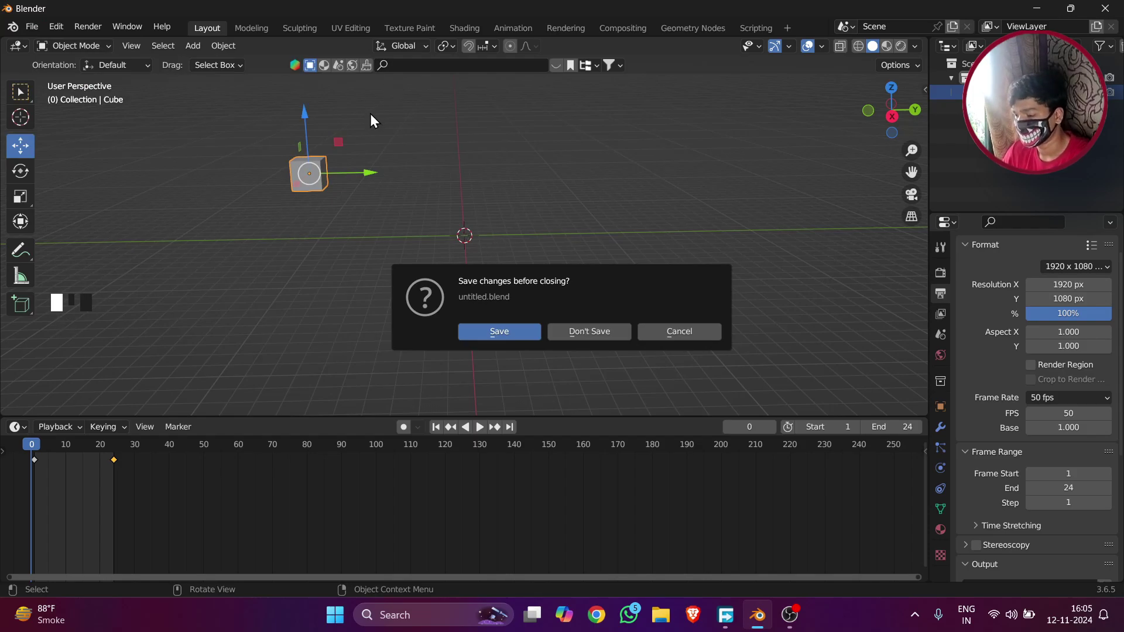
{"action": "left_click", "coordinate": [589, 331]}
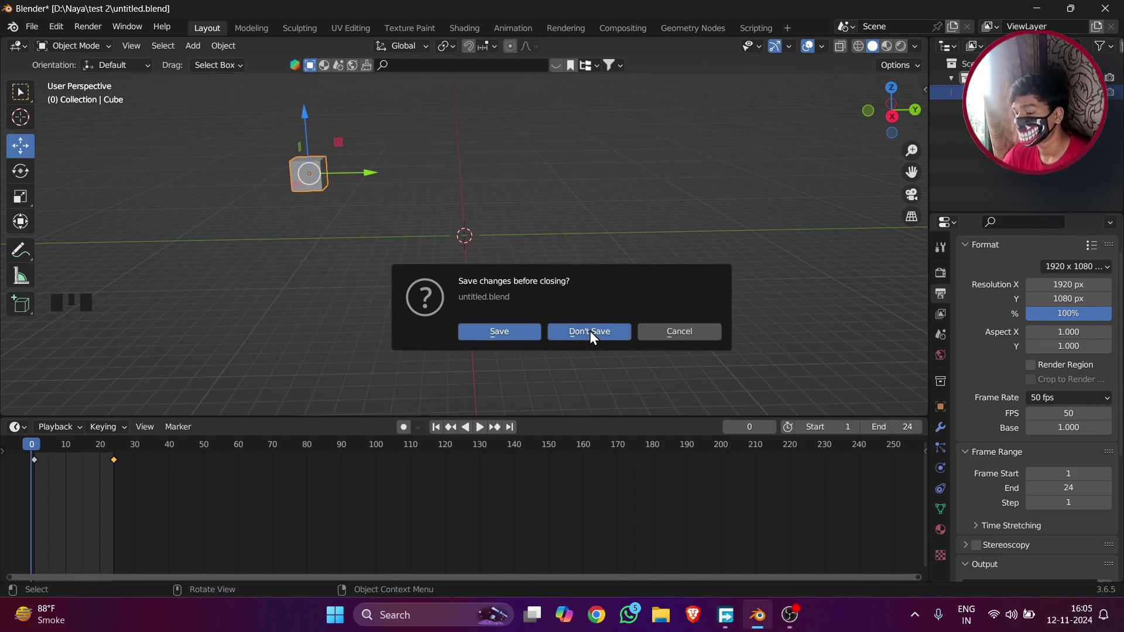
- Look around the desk room and switch the viewport to the scene camera's view
{"action": "scroll", "coordinate": [653, 234], "scroll_direction": "up", "scroll_amount": 5}
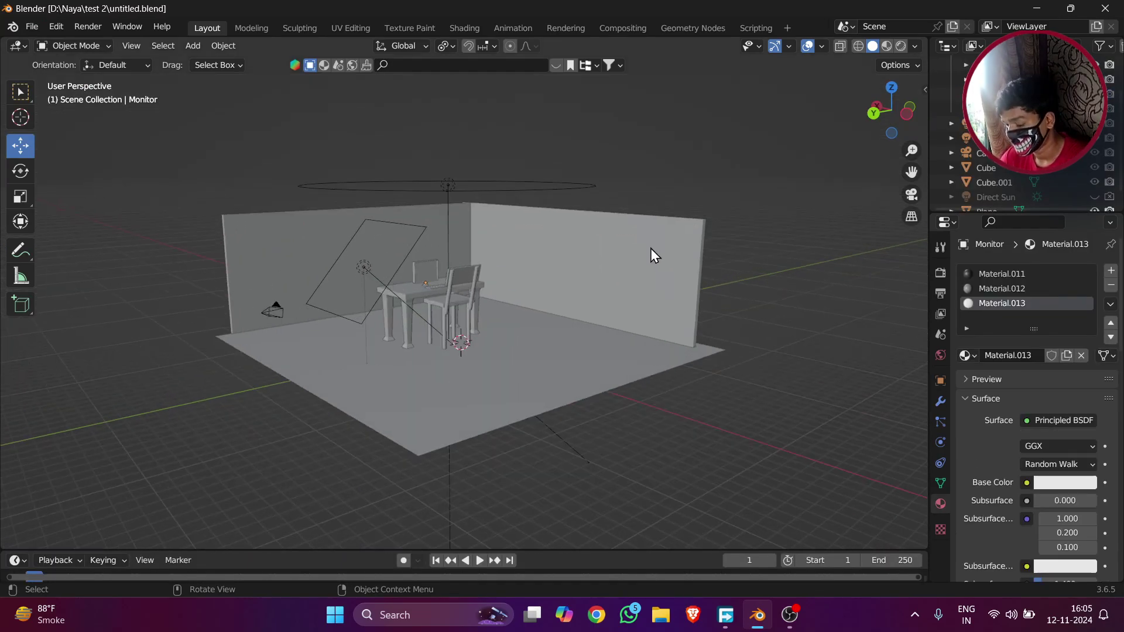
{"action": "middle_click_drag", "start_coordinate": [511, 358], "coordinate": [579, 333]}
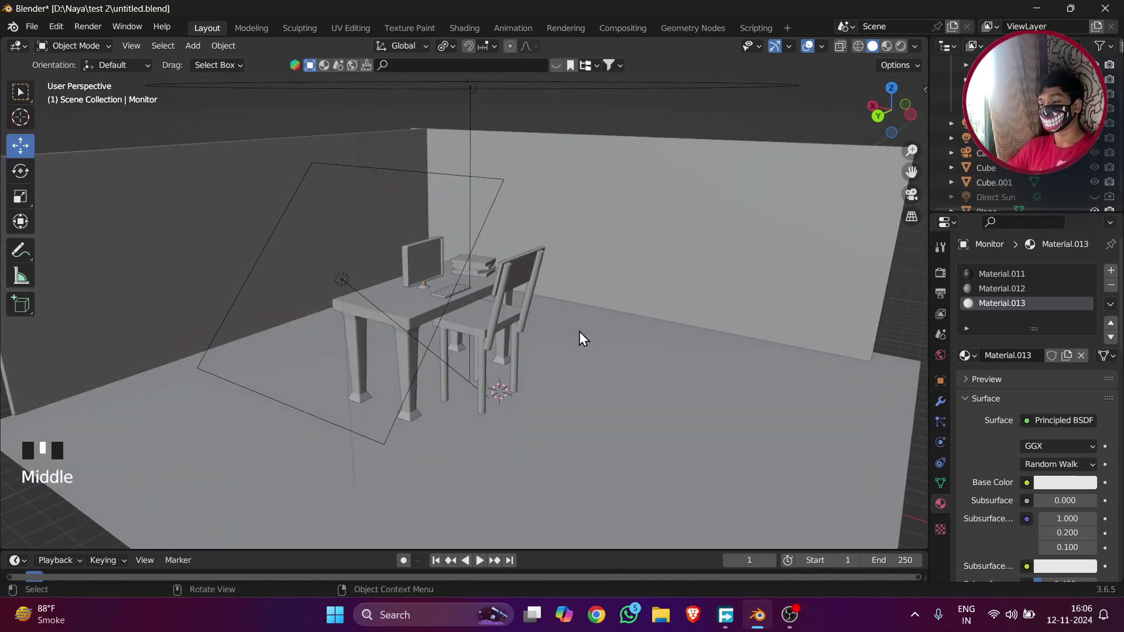
{"action": "scroll", "coordinate": [579, 339], "scroll_direction": "down", "scroll_amount": 4}
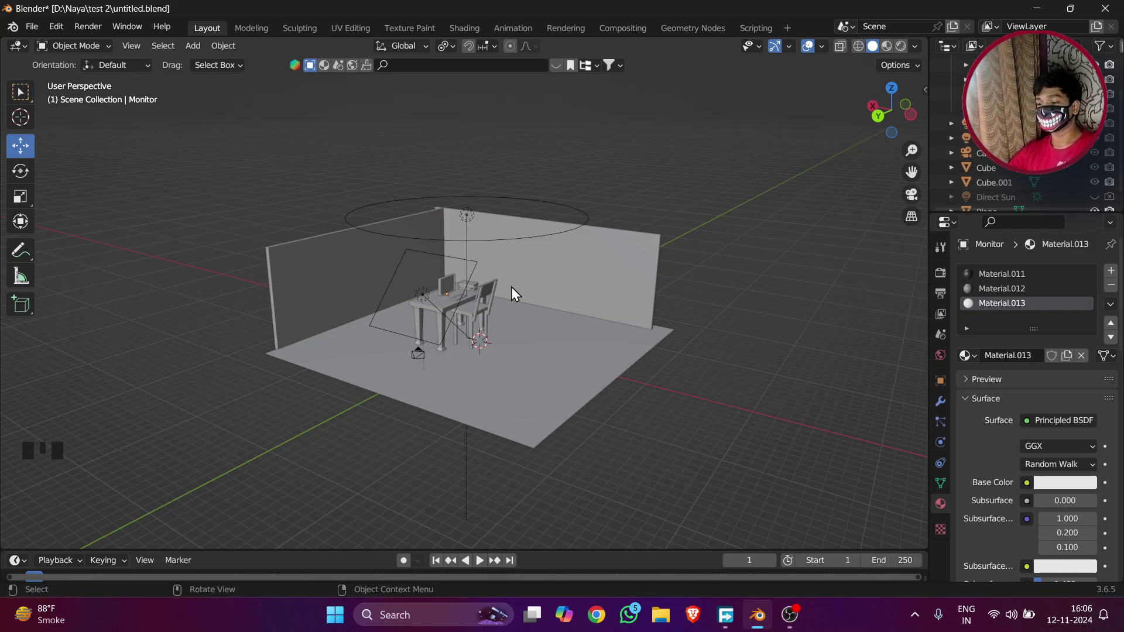
{"action": "key", "text": "KP_0"}
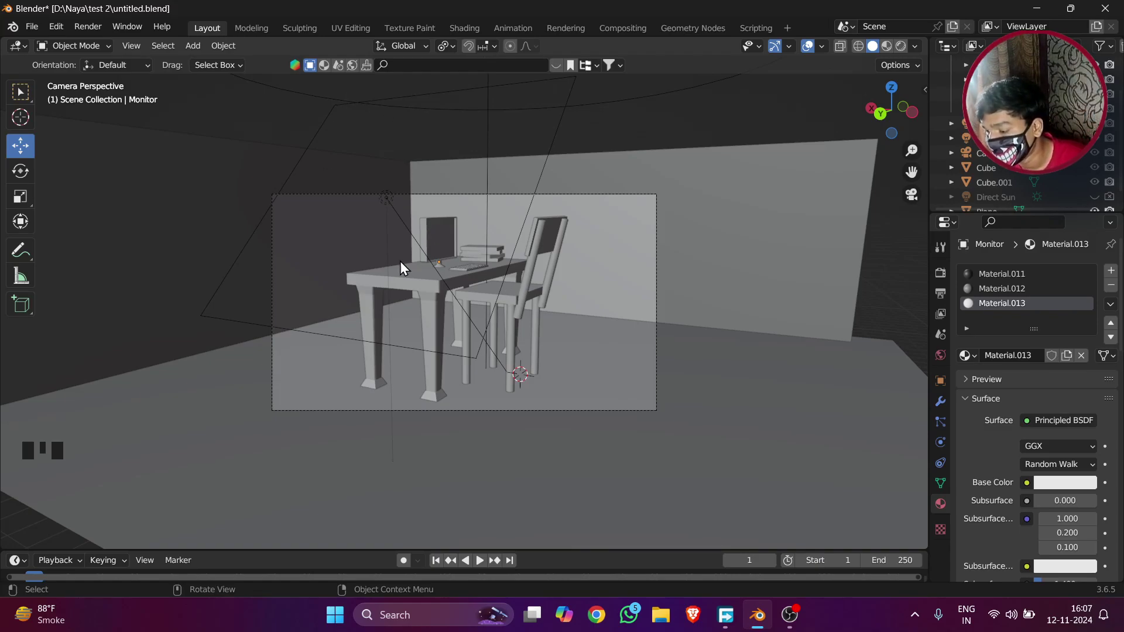
- Try moving the table sideways along its Y axis until it is out of the camera frame
{"action": "left_click", "coordinate": [392, 280]}
{"action": "left_click_drag", "start_coordinate": [431, 298], "coordinate": [124, 273]}
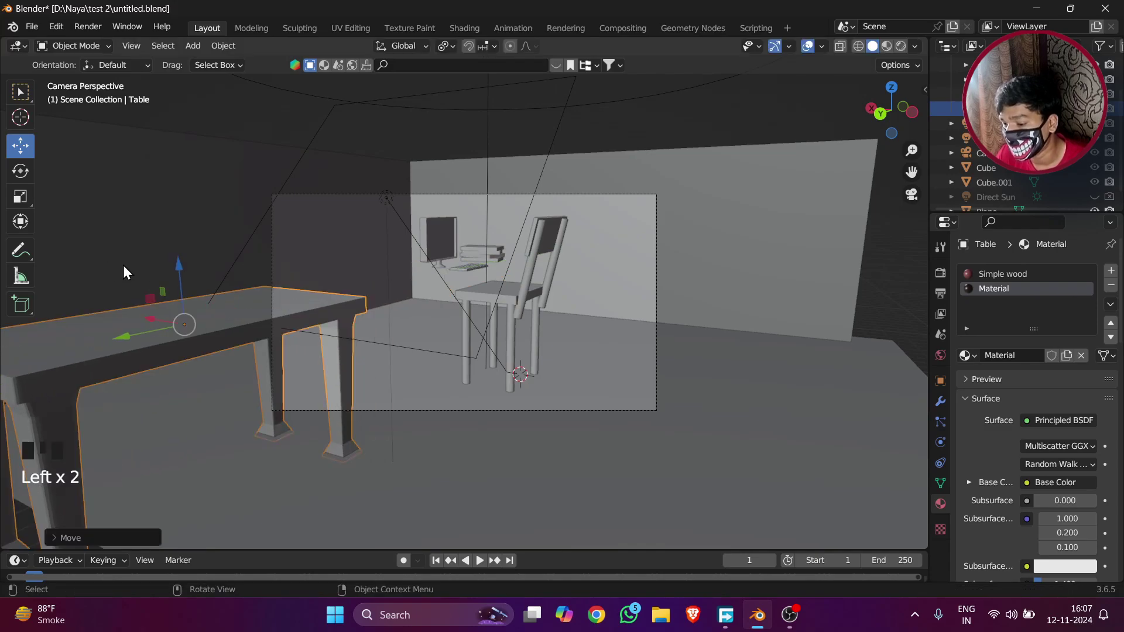
{"action": "left_click_drag", "start_coordinate": [121, 336], "coordinate": [46, 351]}
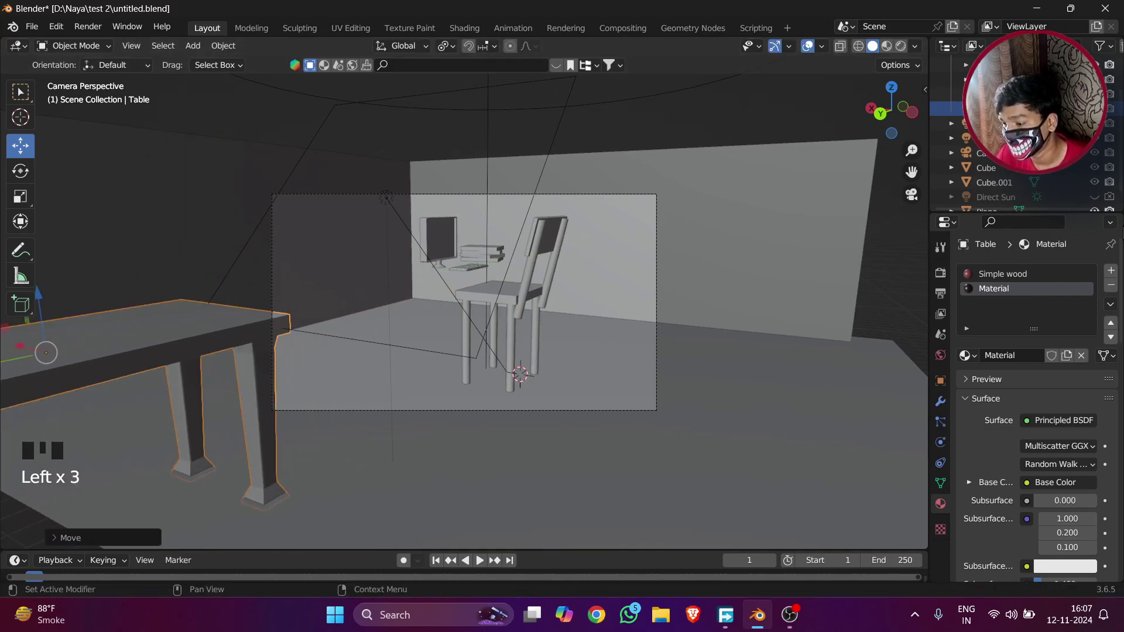
- Try raising the monitor and the books above the camera frame, and select the keyboard
{"action": "left_click", "coordinate": [440, 253]}
{"action": "left_click_drag", "start_coordinate": [438, 238], "coordinate": [440, 82]}
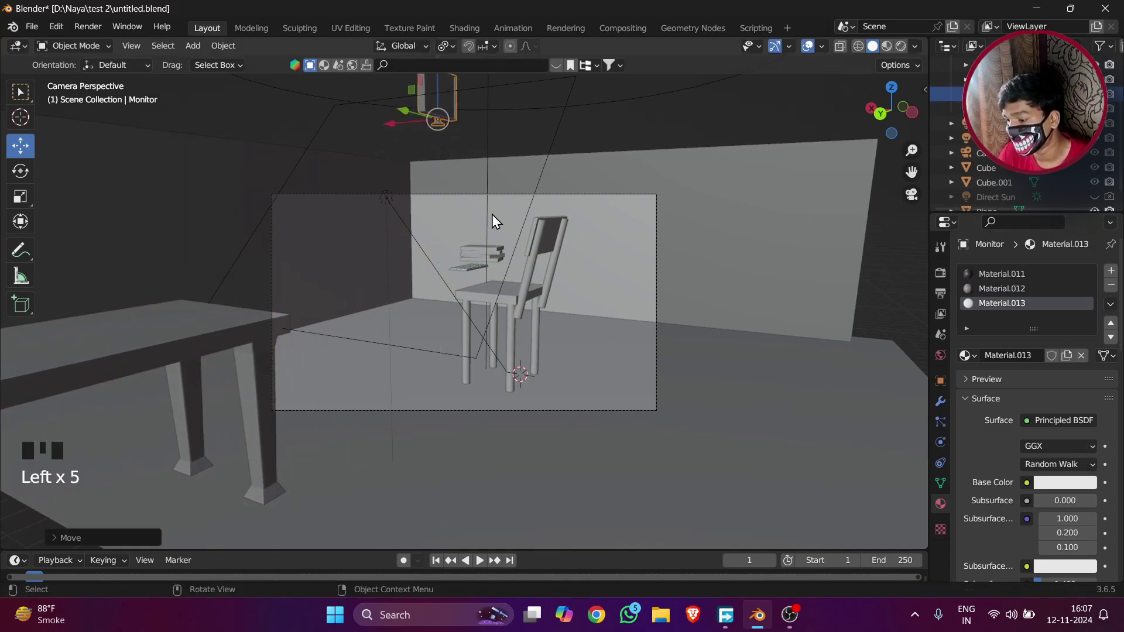
{"action": "left_click", "coordinate": [495, 263]}
{"action": "left_click_drag", "start_coordinate": [483, 202], "coordinate": [483, 117]}
{"action": "left_click", "coordinate": [469, 268]}
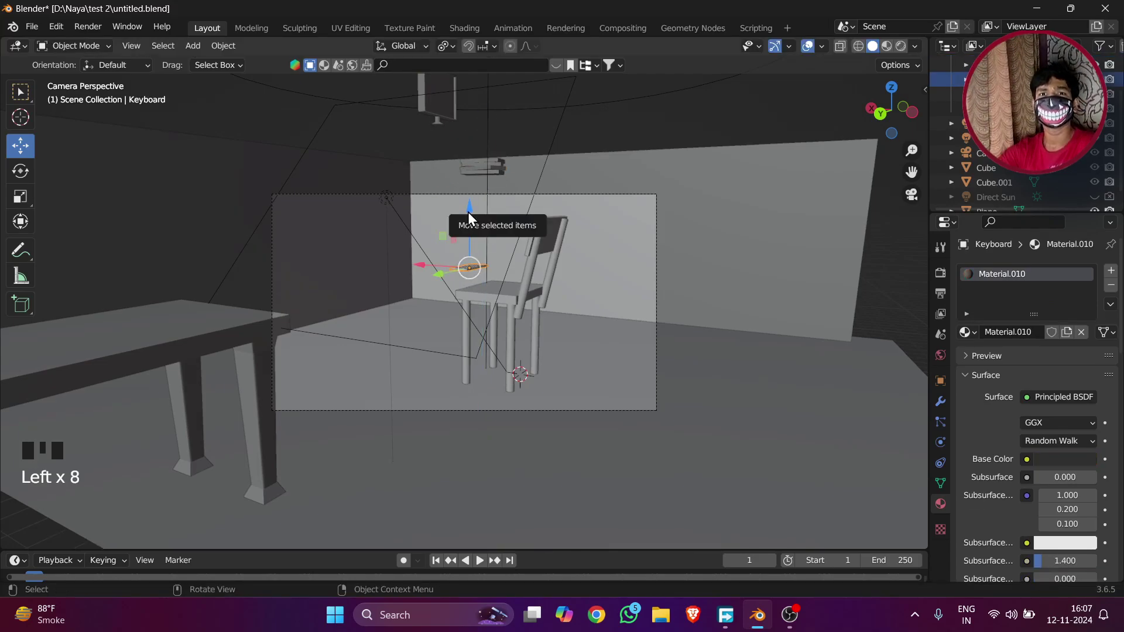
- Undo the moves of the books, monitor and table to restore the original desk arrangement
{"action": "key", "text": "ctrl+z"}
{"action": "key", "text": "ctrl+z"}
{"action": "key", "text": "ctrl+z"}
{"action": "key", "text": "ctrl+z"}
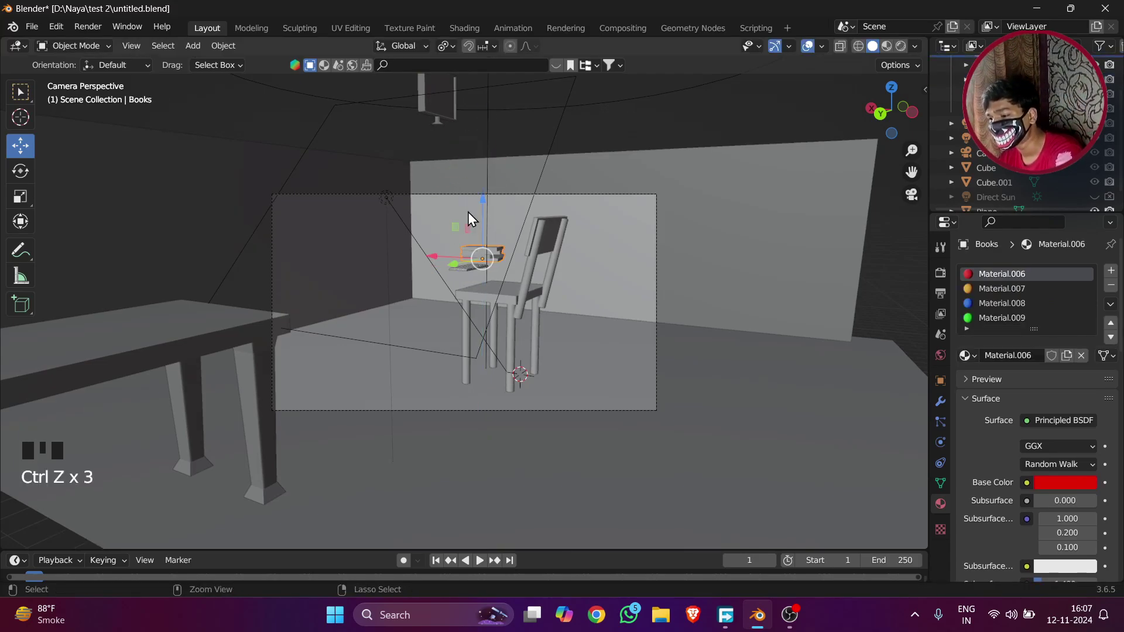
{"action": "key", "text": "ctrl+z"}
{"action": "key", "text": "ctrl+z"}
{"action": "key", "text": "ctrl+z"}
{"action": "key", "text": "ctrl+z"}
{"action": "key", "text": "ctrl+z"}
{"action": "key", "text": "ctrl+z"}
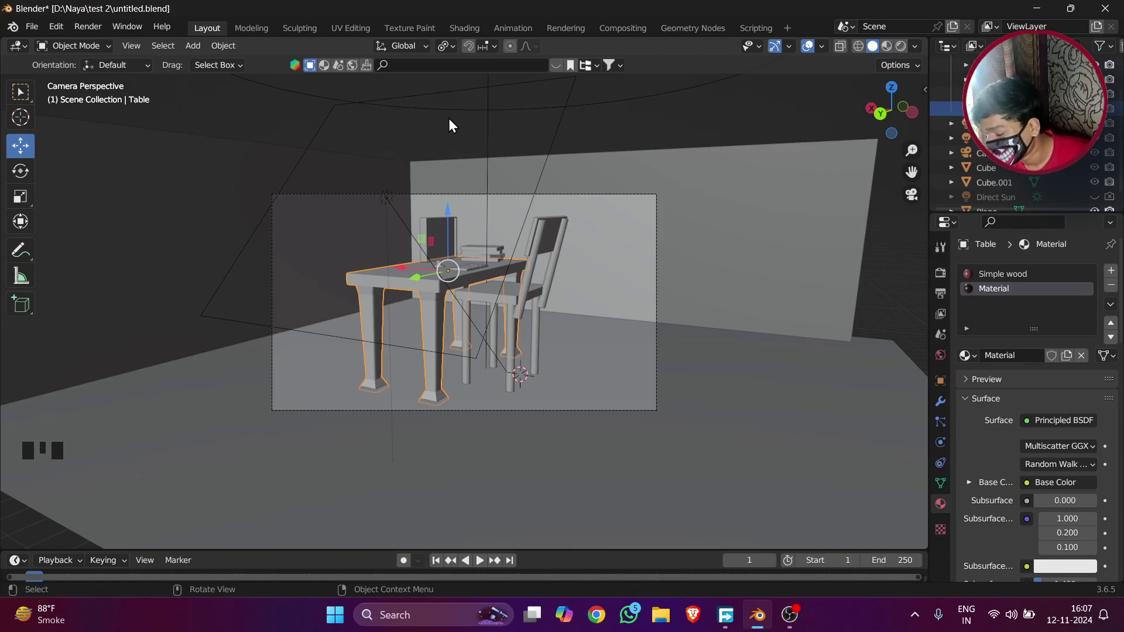
- Enlarge the timeline area and deselect the table
{"action": "left_click_drag", "start_coordinate": [552, 552], "coordinate": [593, 453]}
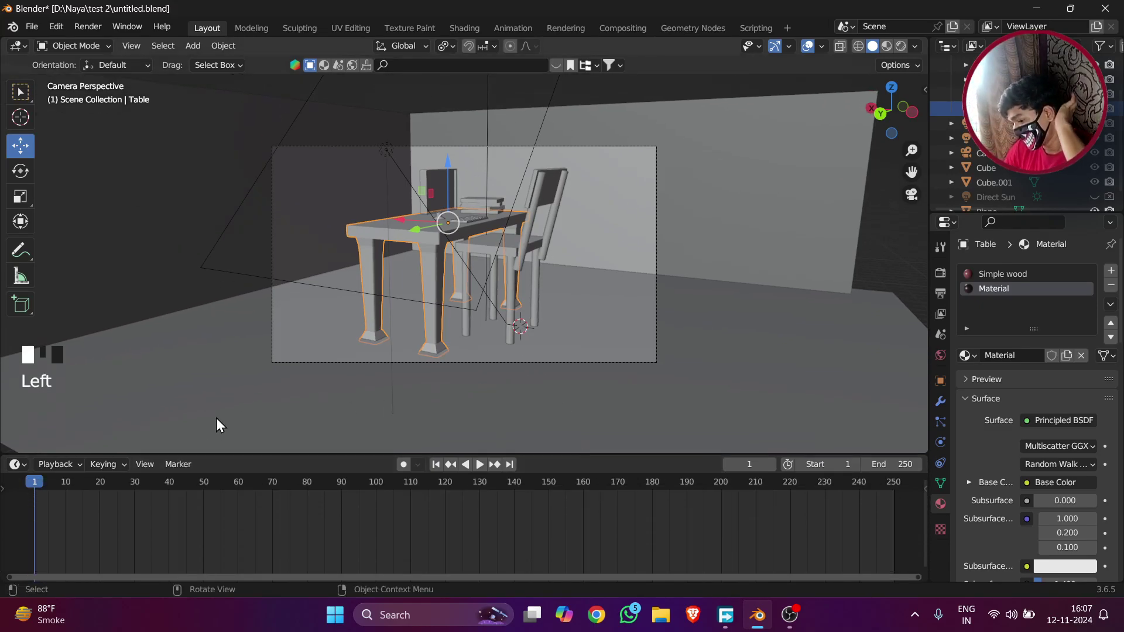
{"action": "left_click", "coordinate": [899, 259]}
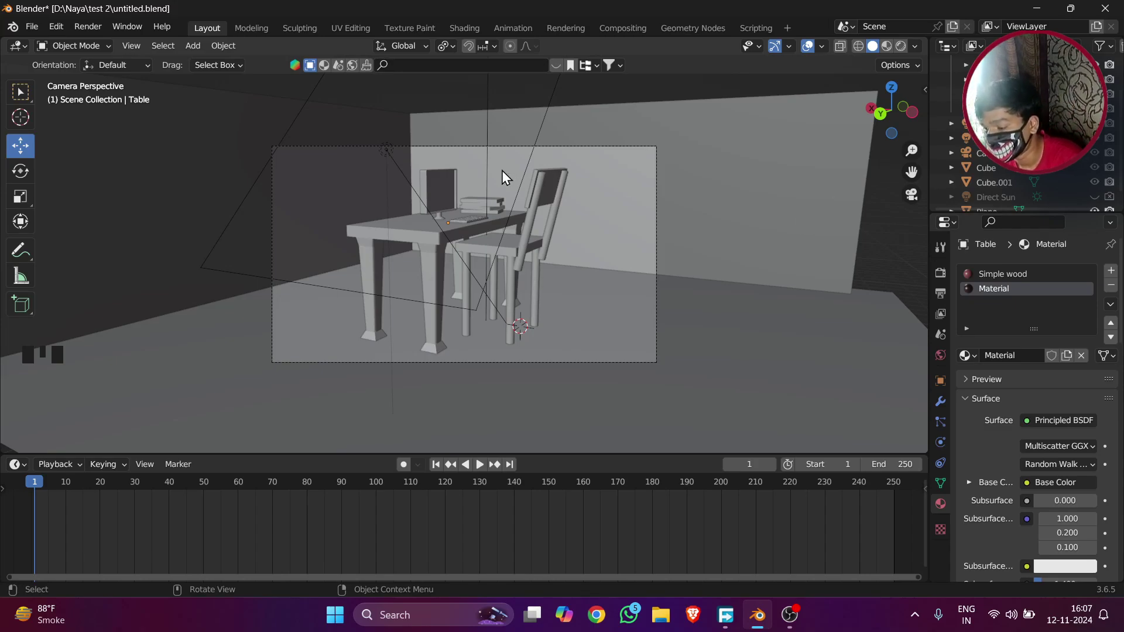
- Try raising the monitor above the camera frame and sliding the table along its Y axis out of the frame
{"action": "left_click", "coordinate": [451, 182]}
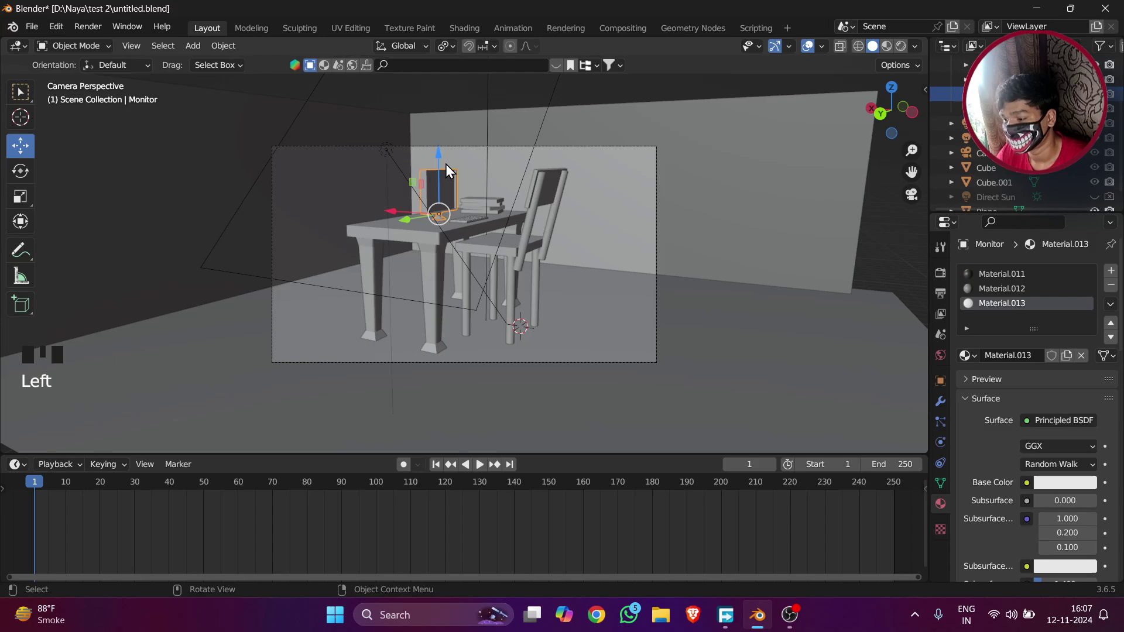
{"action": "left_click_drag", "start_coordinate": [447, 146], "coordinate": [450, 65]}
{"action": "left_click", "coordinate": [418, 218]}
{"action": "left_click", "coordinate": [419, 227]}
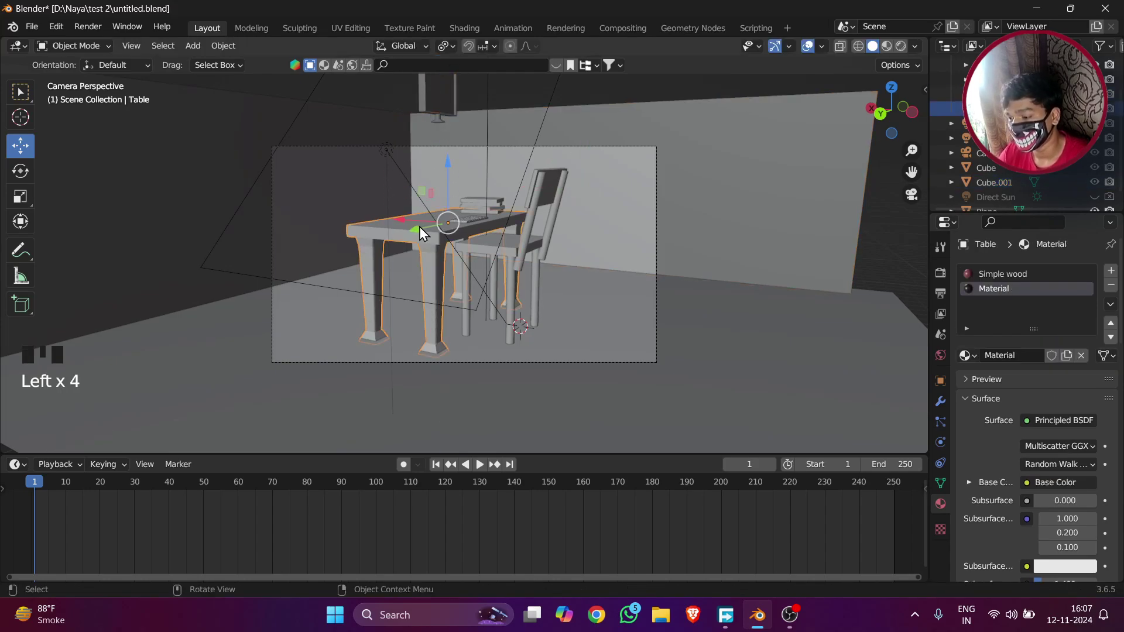
{"action": "left_click_drag", "start_coordinate": [419, 226], "coordinate": [50, 408]}
- Try moving the chair sideways along the X axis toward the frame's edge and raising the books above the camera frame
{"action": "left_click", "coordinate": [449, 261]}
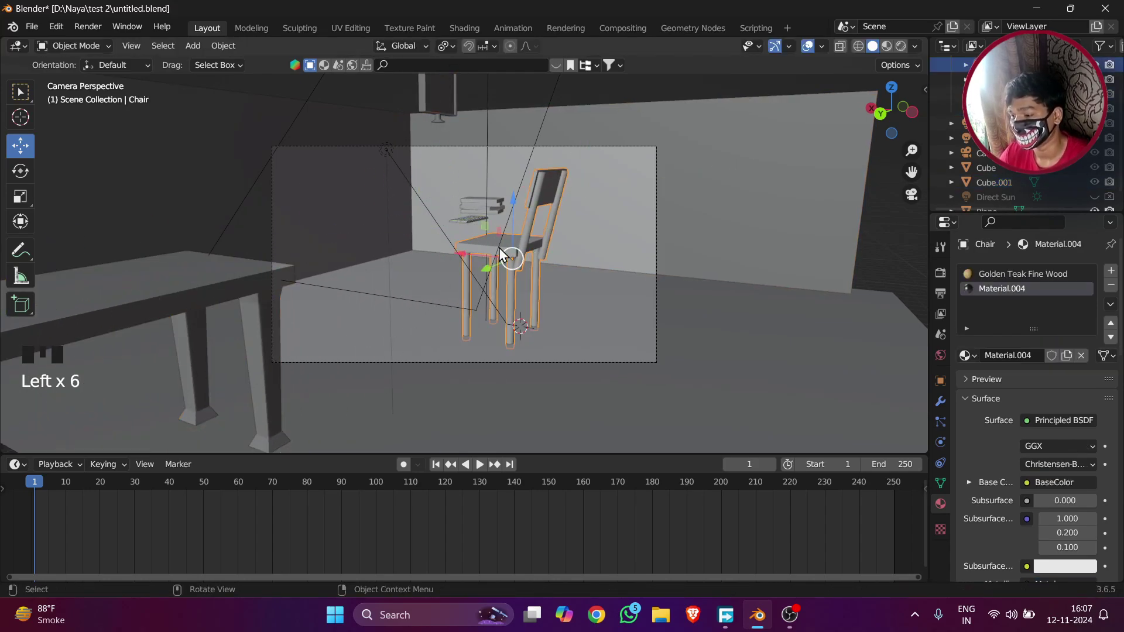
{"action": "left_click_drag", "start_coordinate": [468, 258], "coordinate": [638, 261]}
{"action": "left_click", "coordinate": [474, 211]}
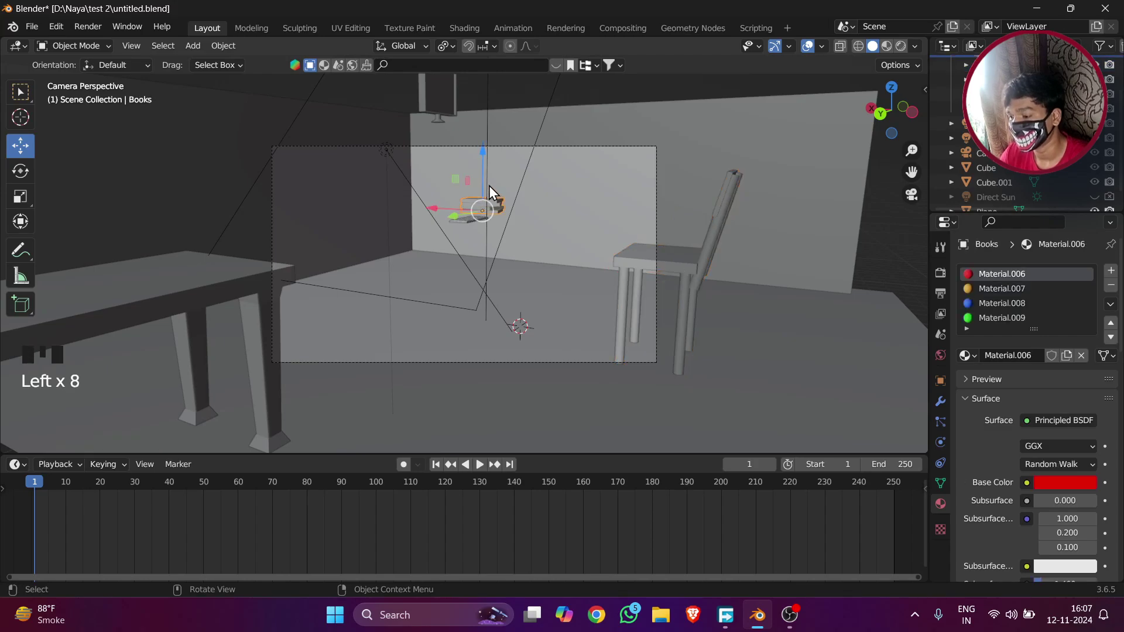
{"action": "left_click_drag", "start_coordinate": [479, 193], "coordinate": [485, 82]}
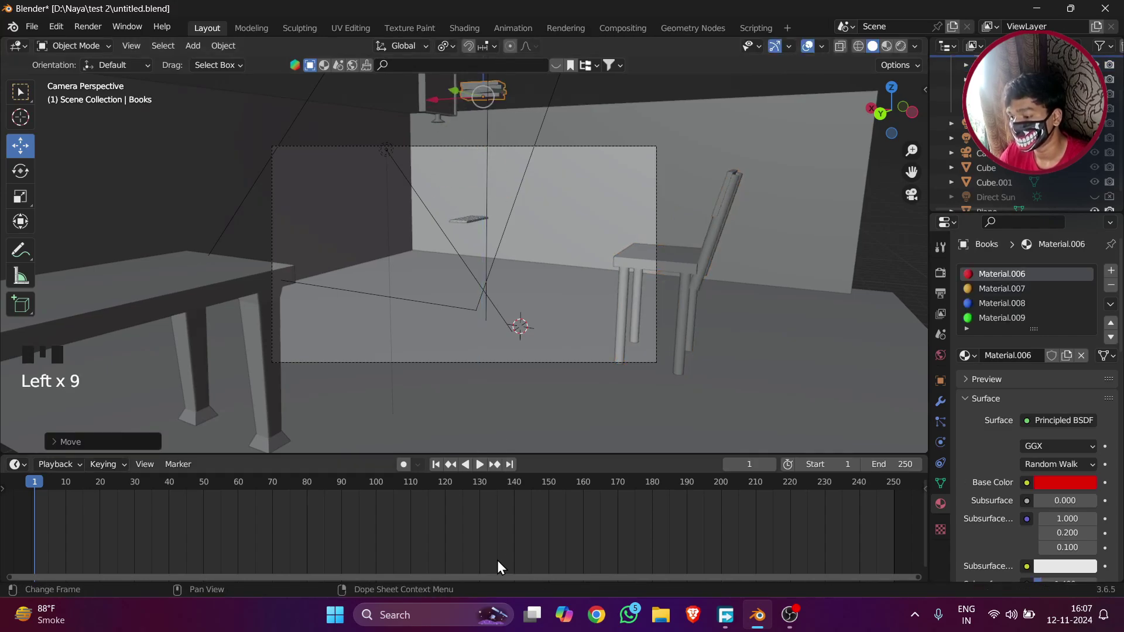
- Try raising the keyboard above the camera frame, and deselect it
{"action": "left_click", "coordinate": [467, 221]}
{"action": "left_click_drag", "start_coordinate": [469, 168], "coordinate": [587, 453]}
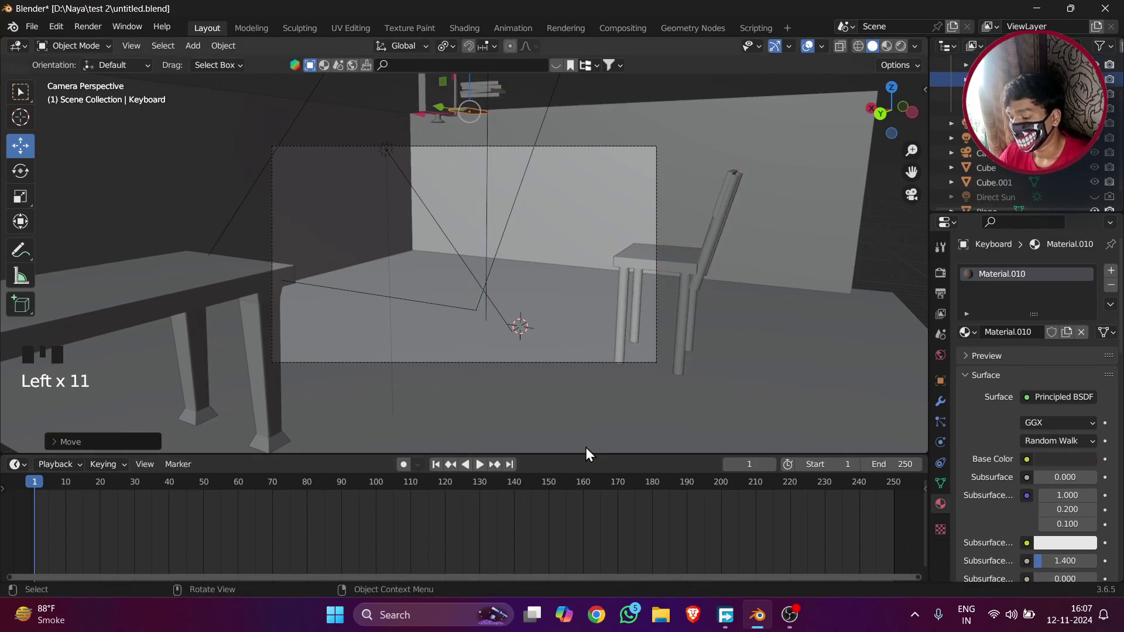
{"action": "left_click", "coordinate": [612, 407]}
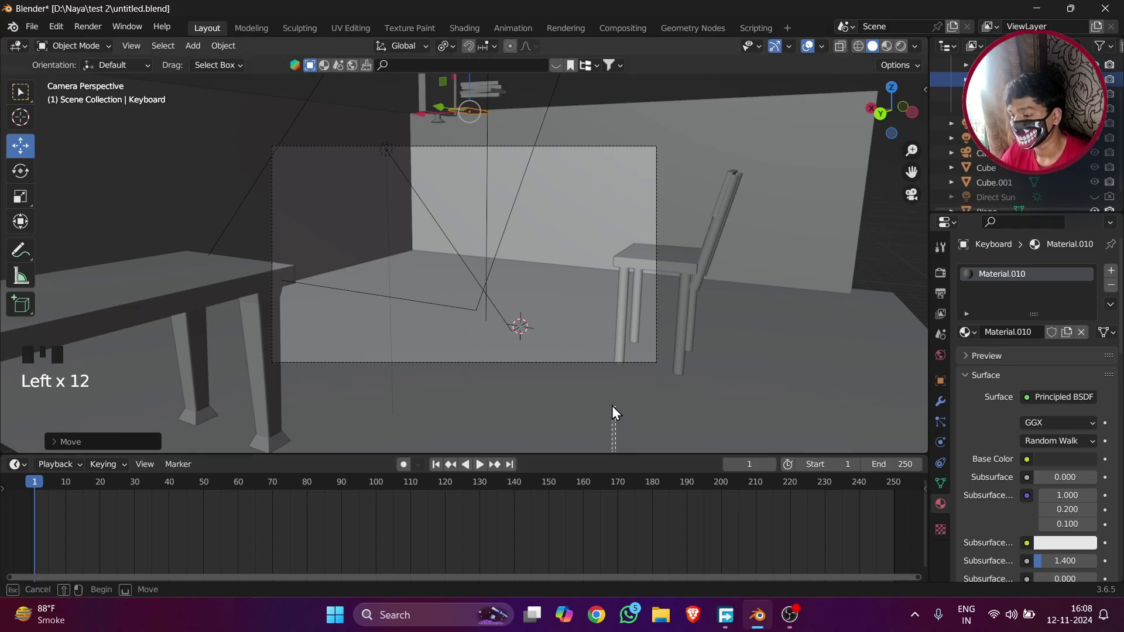
{"action": "left_click", "coordinate": [864, 277]}
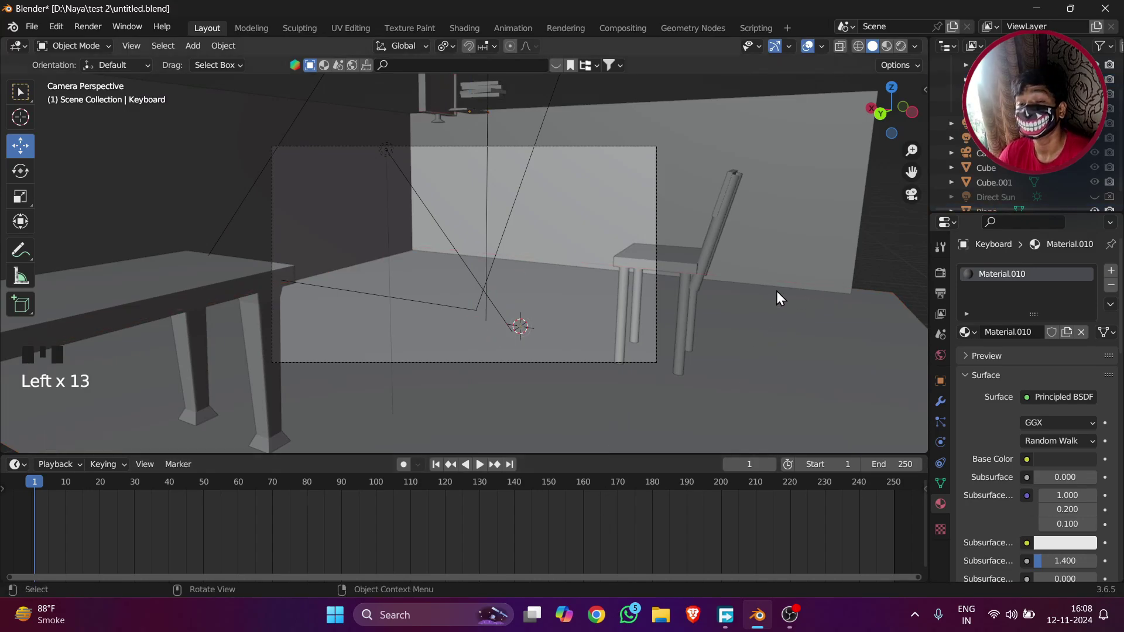
- Enlarge the timeline area and insert a Location, Rotation & Scale keyframe for the displaced table at frame 1
{"action": "left_click", "coordinate": [178, 279]}
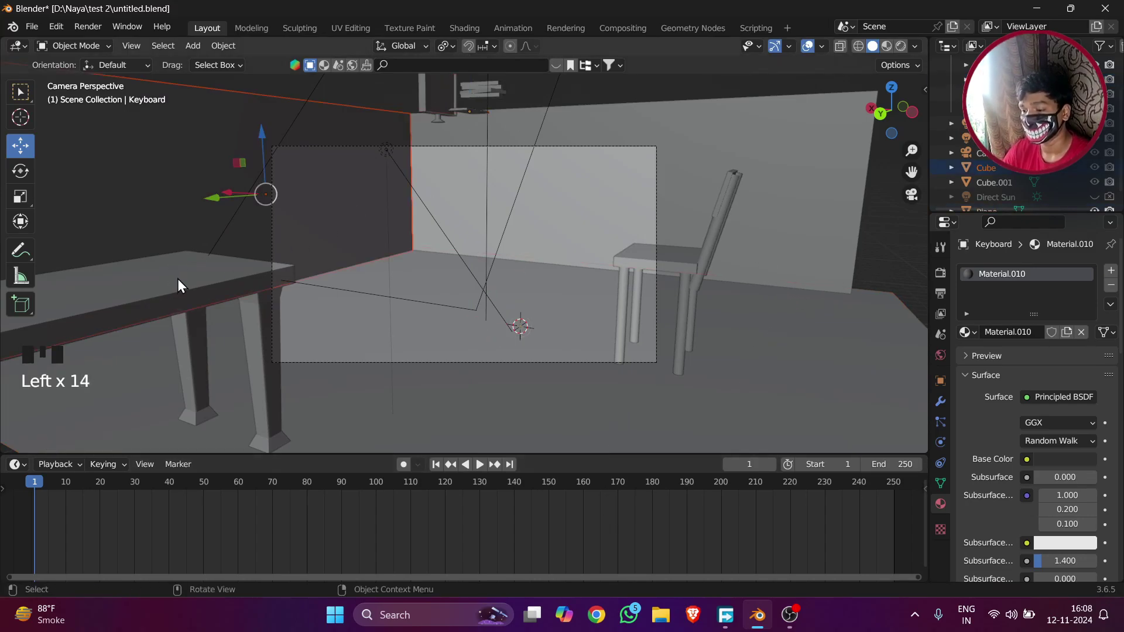
{"action": "left_click", "coordinate": [163, 392]}
{"action": "left_click_drag", "start_coordinate": [243, 455], "coordinate": [249, 386]}
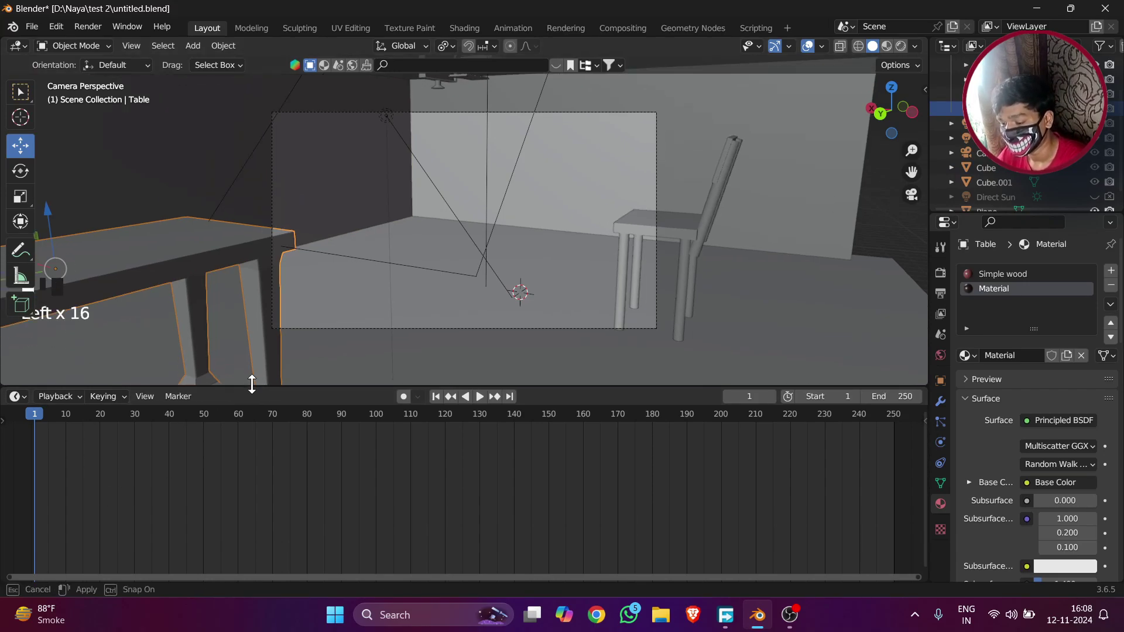
{"action": "key", "text": "i"}
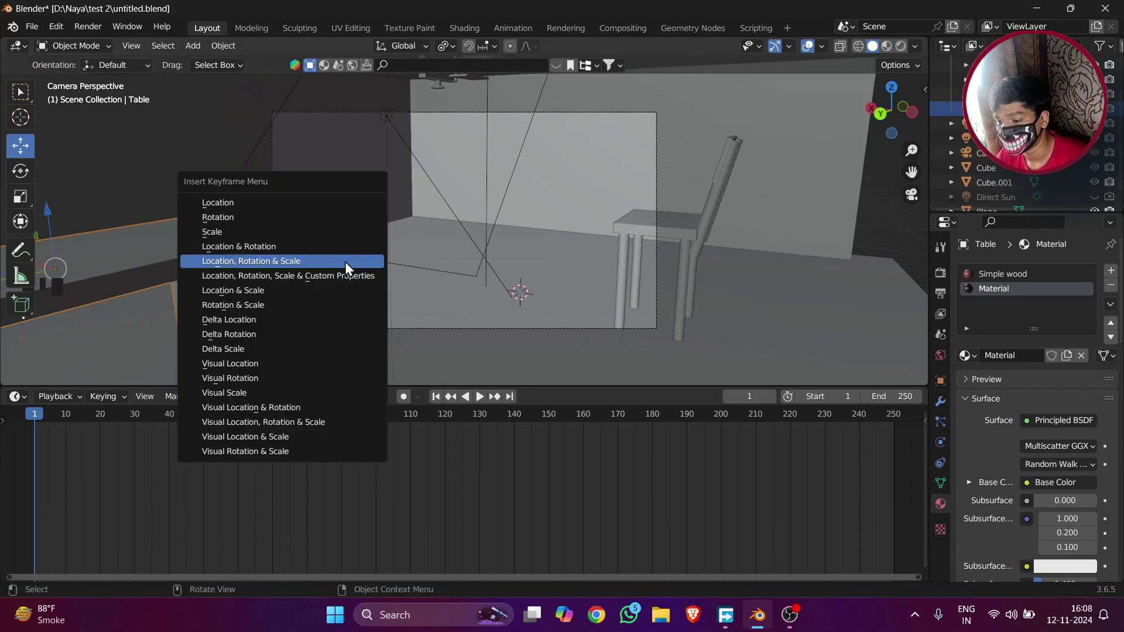
{"action": "left_click", "coordinate": [346, 262]}
- At frame 60, slide the table back into the camera frame, insert a Location, Rotation & Scale keyframe and scrub back to frame 2
{"action": "left_click", "coordinate": [238, 415]}
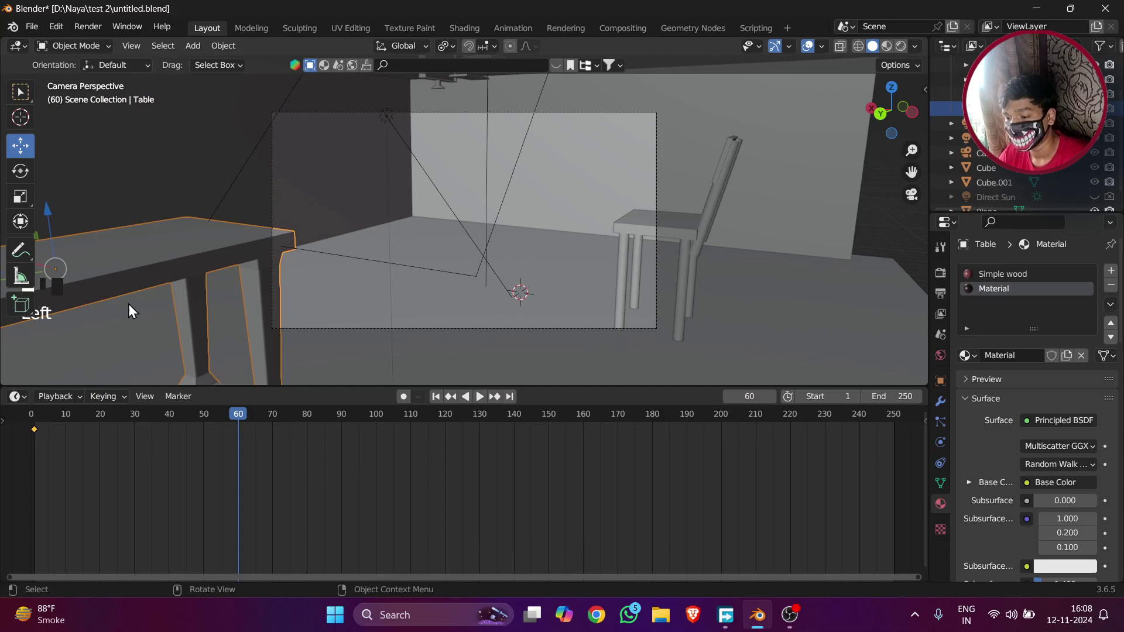
{"action": "scroll", "coordinate": [69, 251], "scroll_direction": "down", "scroll_amount": 2}
{"action": "left_click_drag", "start_coordinate": [101, 272], "coordinate": [360, 265]}
{"action": "scroll", "coordinate": [374, 261], "scroll_direction": "up", "scroll_amount": 4}
{"action": "scroll", "coordinate": [409, 251], "scroll_direction": "down", "scroll_amount": 2}
{"action": "key", "text": "i"}
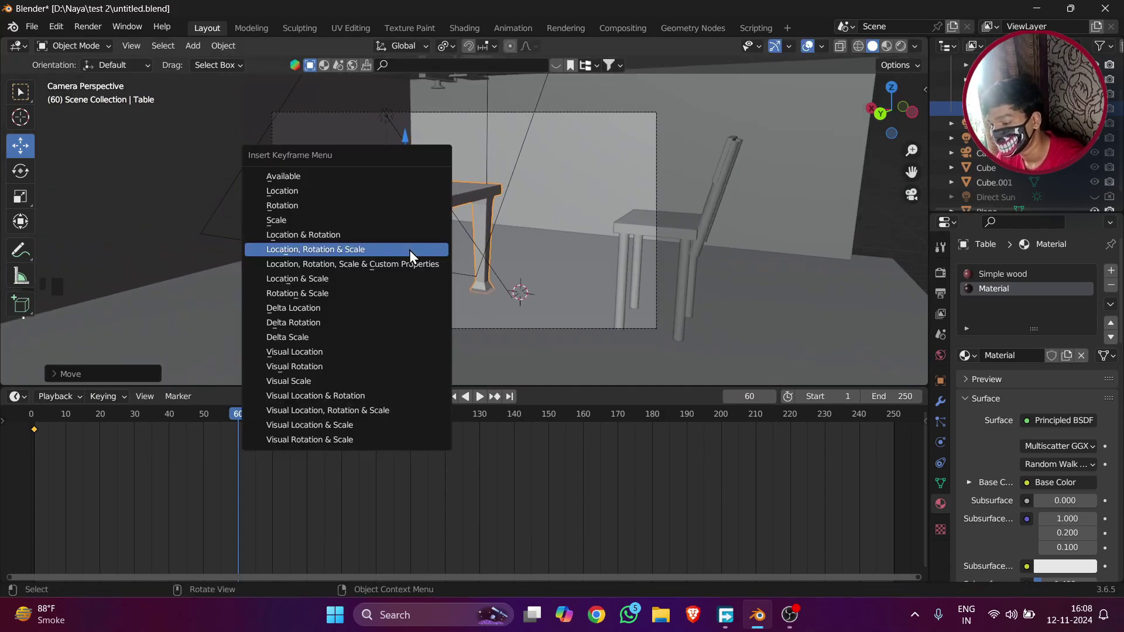
{"action": "left_click", "coordinate": [409, 249]}
{"action": "left_click_drag", "start_coordinate": [236, 418], "coordinate": [38, 522]}
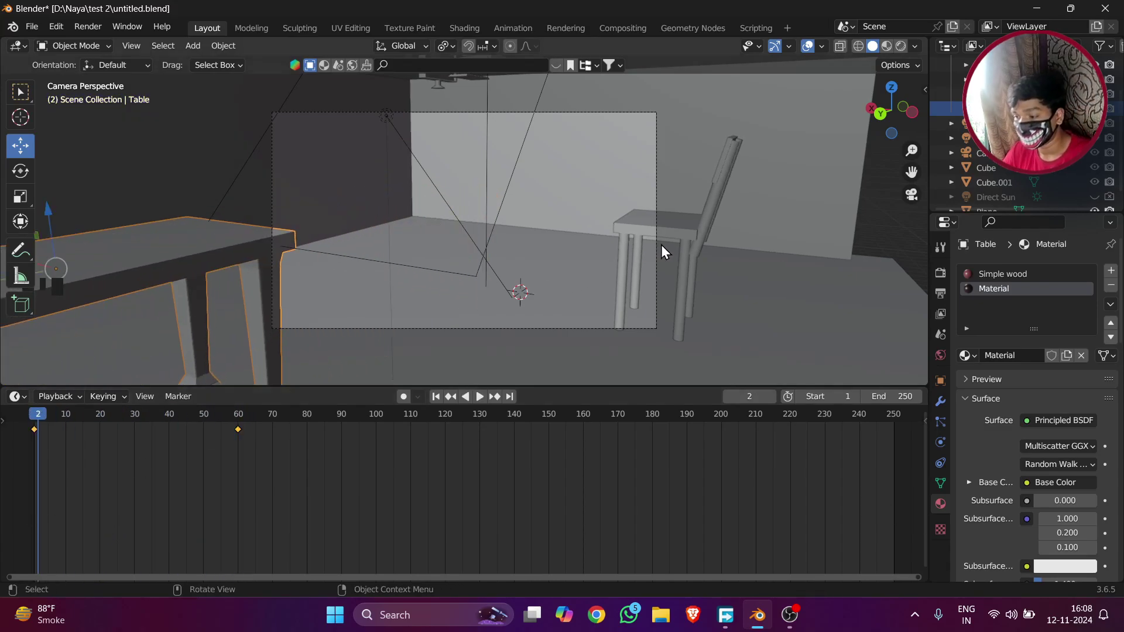
{"action": "scroll", "coordinate": [447, 164], "scroll_direction": "down", "scroll_amount": 3}
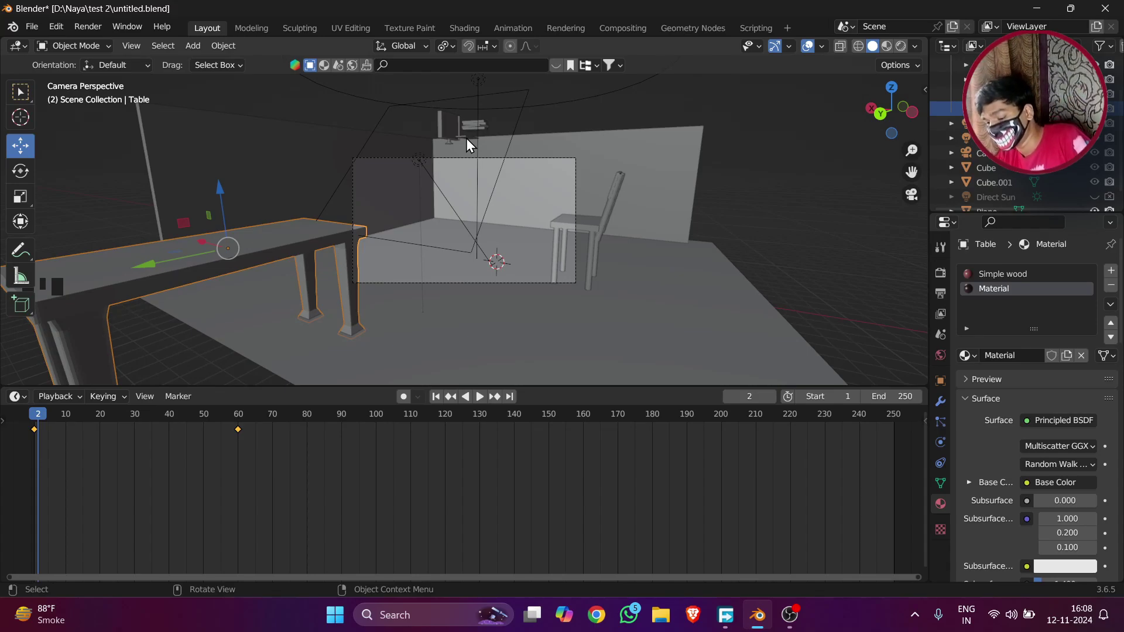
- Undo the table keyframes and all the object moves to restore the original desk arrangement
{"action": "key", "text": "ctrl+z"}
{"action": "key", "text": "ctrl+z"}
{"action": "key", "text": "ctrl+z"}
{"action": "key", "text": "ctrl+z"}
{"action": "key", "text": "ctrl+z"}
{"action": "key", "text": "ctrl+z"}
{"action": "key", "text": "ctrl+z"}
{"action": "key", "text": "ctrl+z"}
{"action": "key", "text": "ctrl+z"}
{"action": "key", "text": "ctrl+z"}
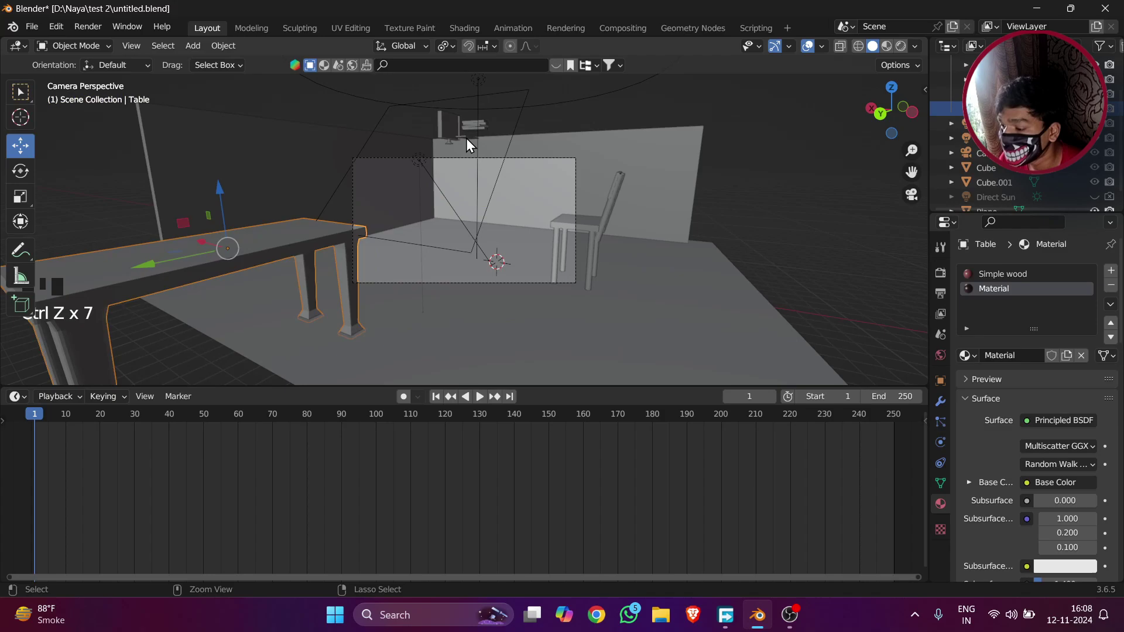
{"action": "key", "text": "ctrl+z"}
{"action": "key", "text": "ctrl+z"}
{"action": "key", "text": "ctrl+z"}
{"action": "key", "text": "ctrl+z"}
{"action": "key", "text": "ctrl+z"}
{"action": "key", "text": "ctrl+z"}
{"action": "key", "text": "ctrl+z"}
{"action": "key", "text": "ctrl+z"}
{"action": "key", "text": "ctrl+z"}
{"action": "key", "text": "ctrl+z"}
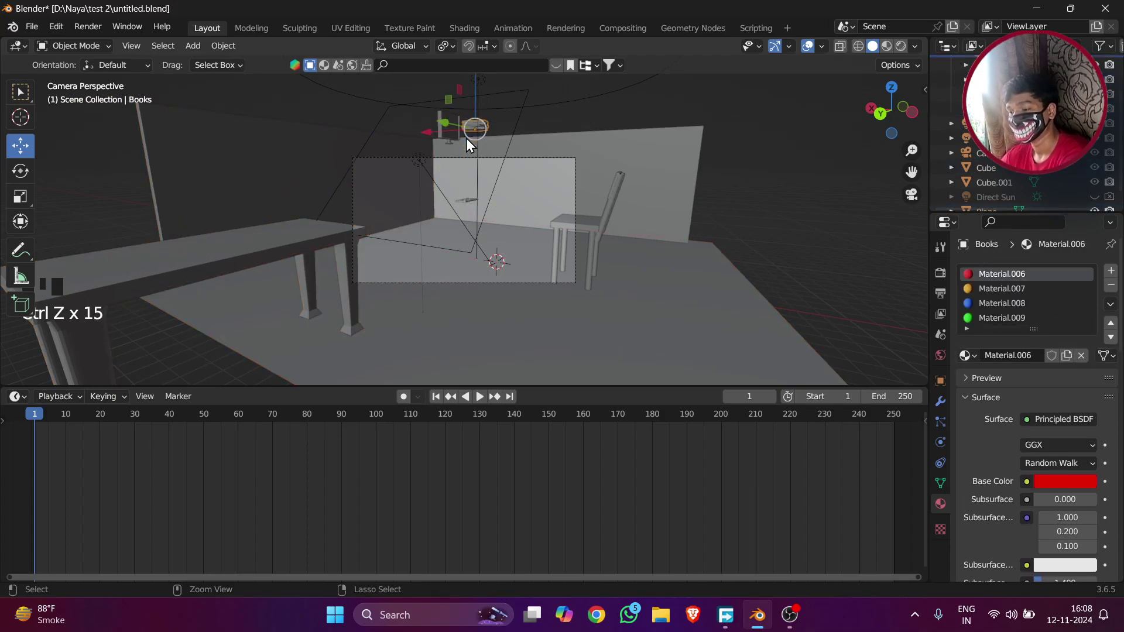
{"action": "key", "text": "ctrl+z"}
{"action": "key", "text": "ctrl+z"}
{"action": "key", "text": "ctrl+z"}
{"action": "key", "text": "ctrl+z"}
{"action": "key", "text": "ctrl+z"}
{"action": "key", "text": "ctrl+z"}
{"action": "key", "text": "ctrl+z"}
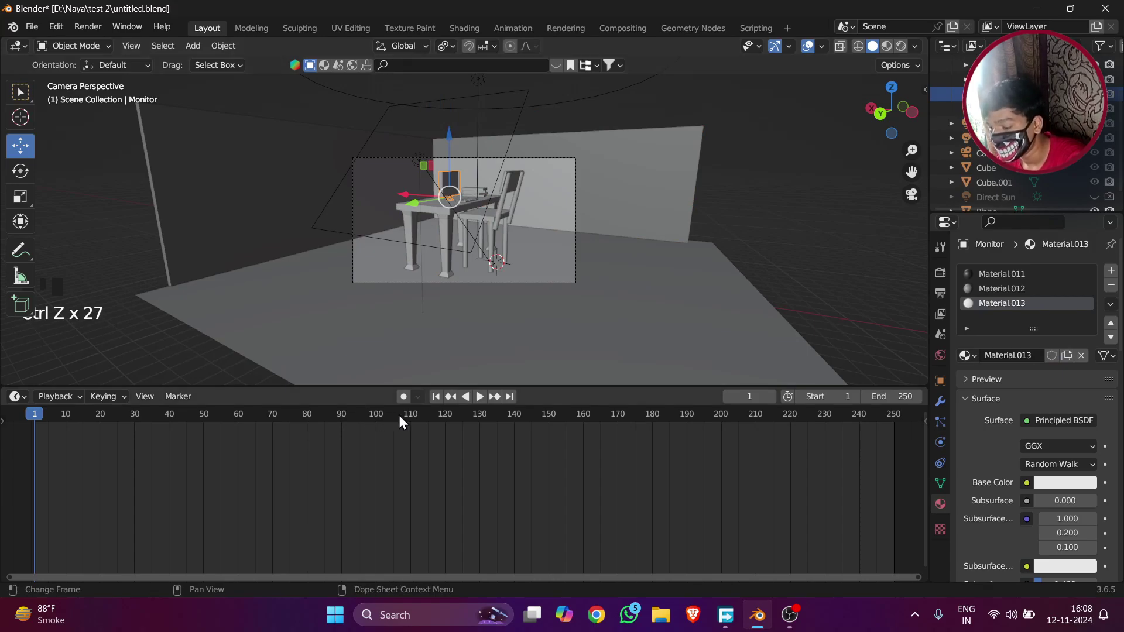
- Move the playhead to frame 120, deselect the monitor and set the animation's end frame to 120
{"action": "left_click", "coordinate": [483, 417]}
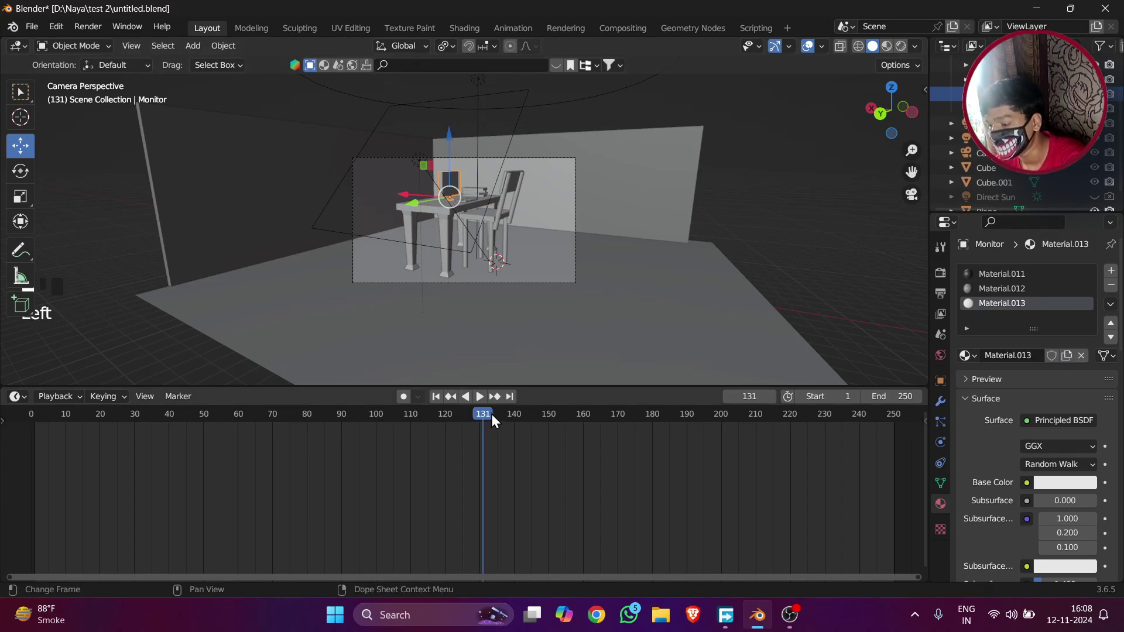
{"action": "left_click", "coordinate": [444, 414]}
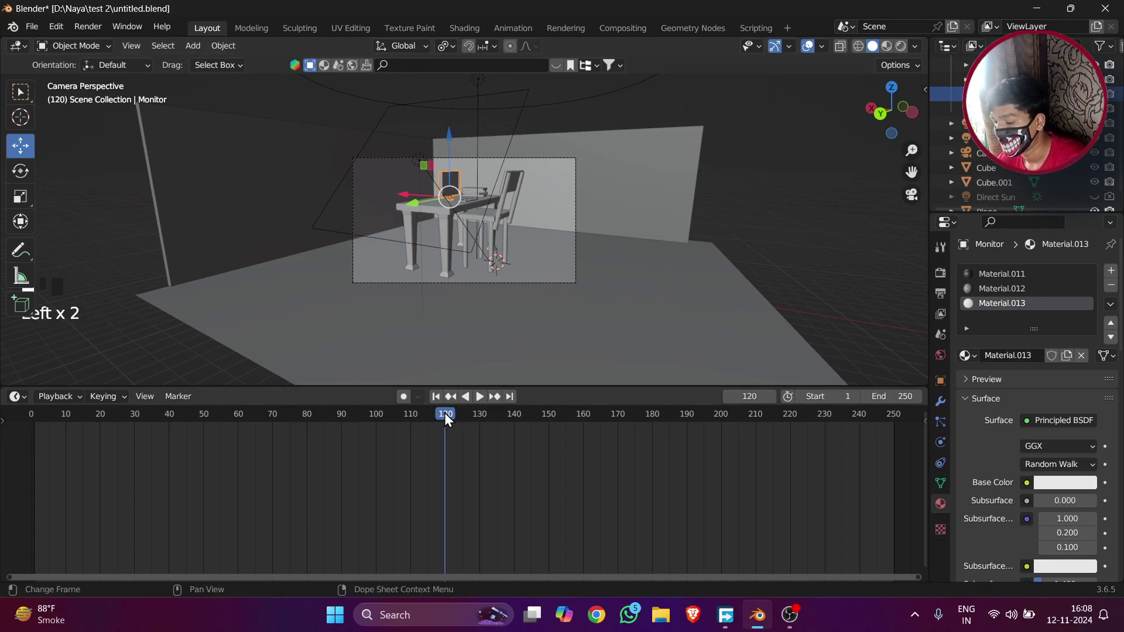
{"action": "scroll", "coordinate": [540, 289], "scroll_direction": "up", "scroll_amount": 3}
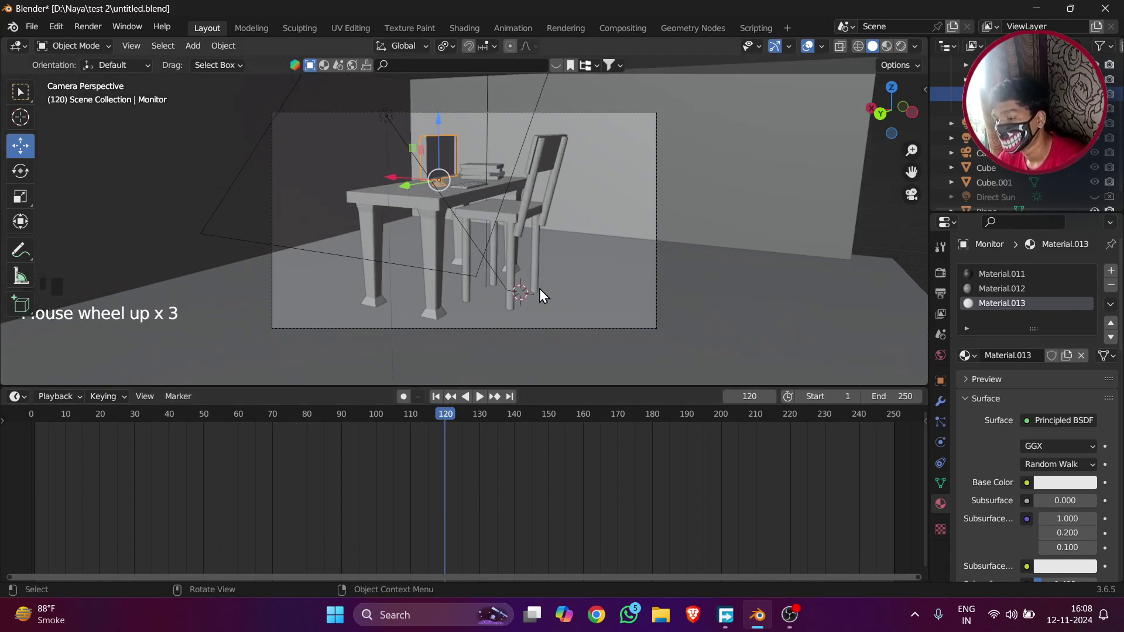
{"action": "scroll", "coordinate": [603, 272], "scroll_direction": "up", "scroll_amount": 1}
{"action": "scroll", "coordinate": [703, 246], "scroll_direction": "down", "scroll_amount": 2}
{"action": "left_click", "coordinate": [827, 219]}
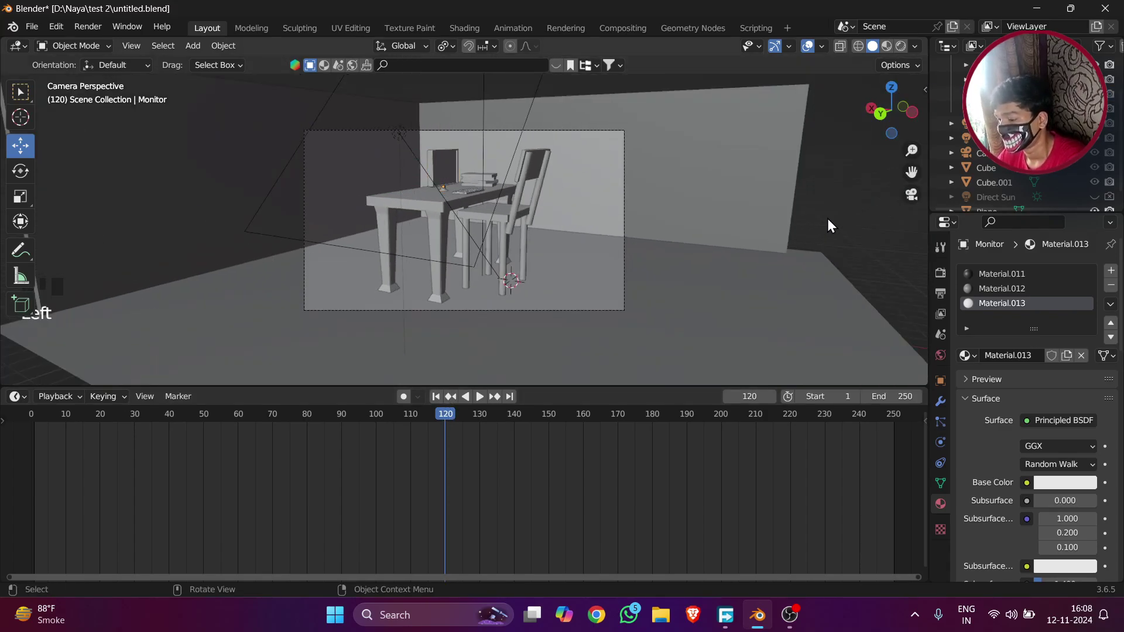
{"action": "scroll", "coordinate": [319, 354], "scroll_direction": "up", "scroll_amount": 2}
{"action": "left_click", "coordinate": [895, 398]}
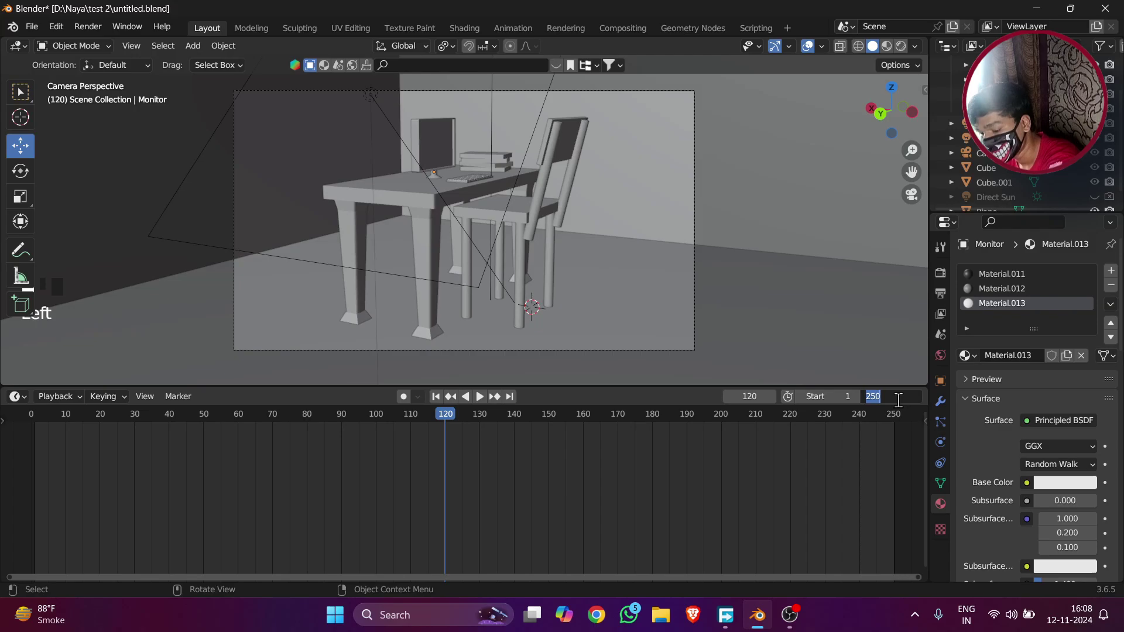
{"action": "type", "text": "120"}
{"action": "key", "text": "Return"}
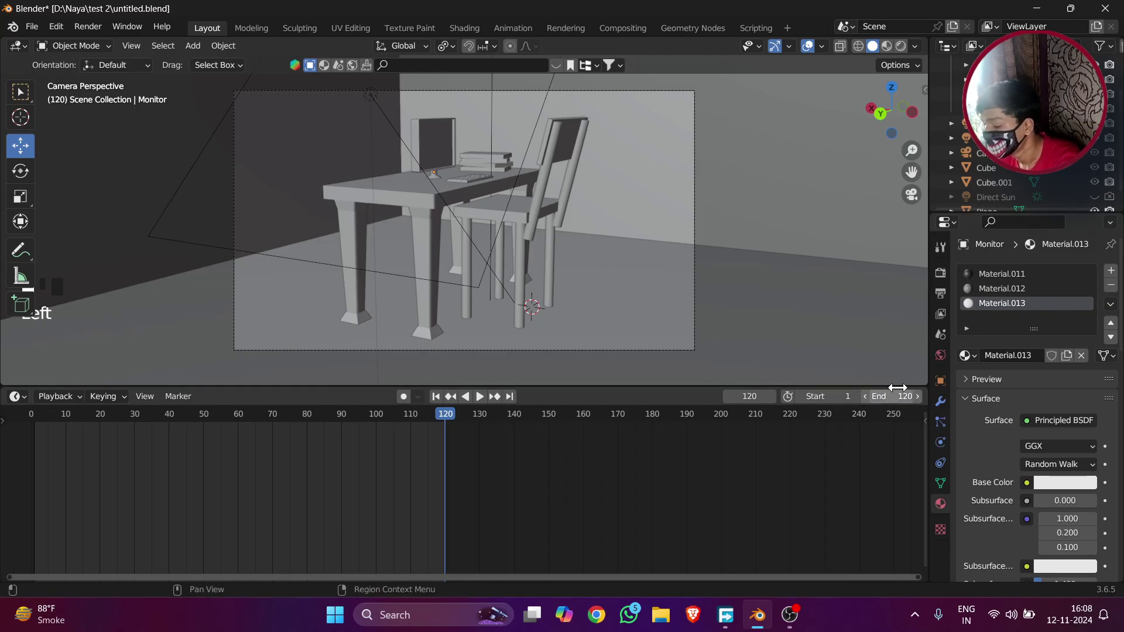
- Select the chair, table, monitor, keyboard and books together and insert a Location, Rotation & Scale keyframe at frame 120
{"action": "scroll", "coordinate": [482, 246], "scroll_direction": "down", "scroll_amount": 1}
{"action": "middle_click_drag", "start_coordinate": [480, 240], "coordinate": [463, 248]}
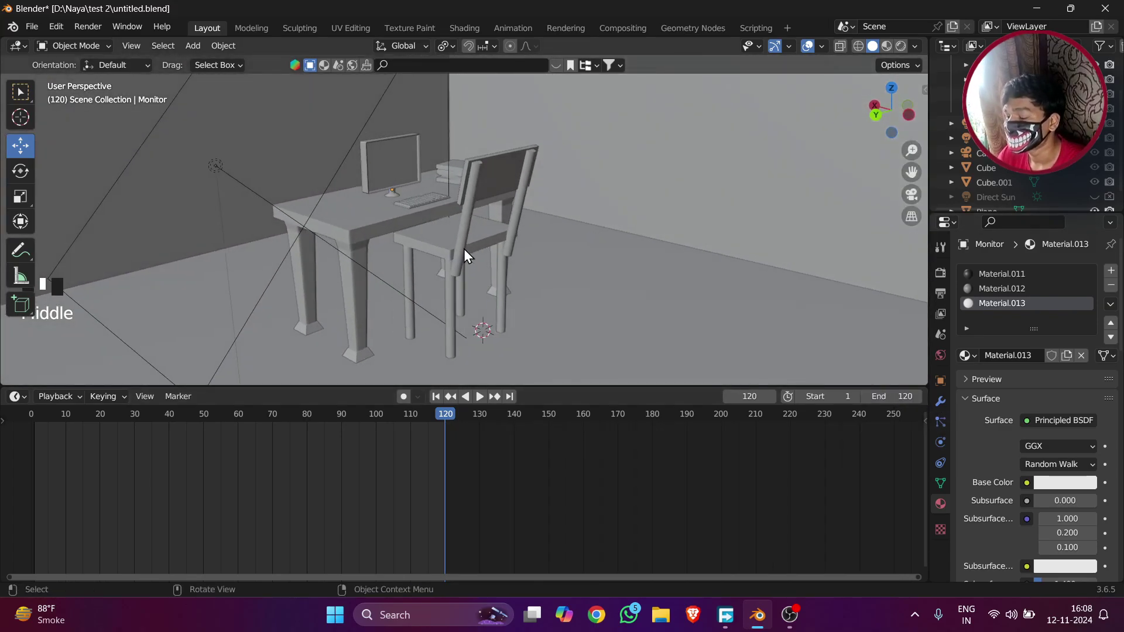
{"action": "left_click", "coordinate": [437, 237]}
{"action": "left_click", "coordinate": [361, 225], "text": "shift"}
{"action": "left_click", "coordinate": [392, 193], "text": "shift"}
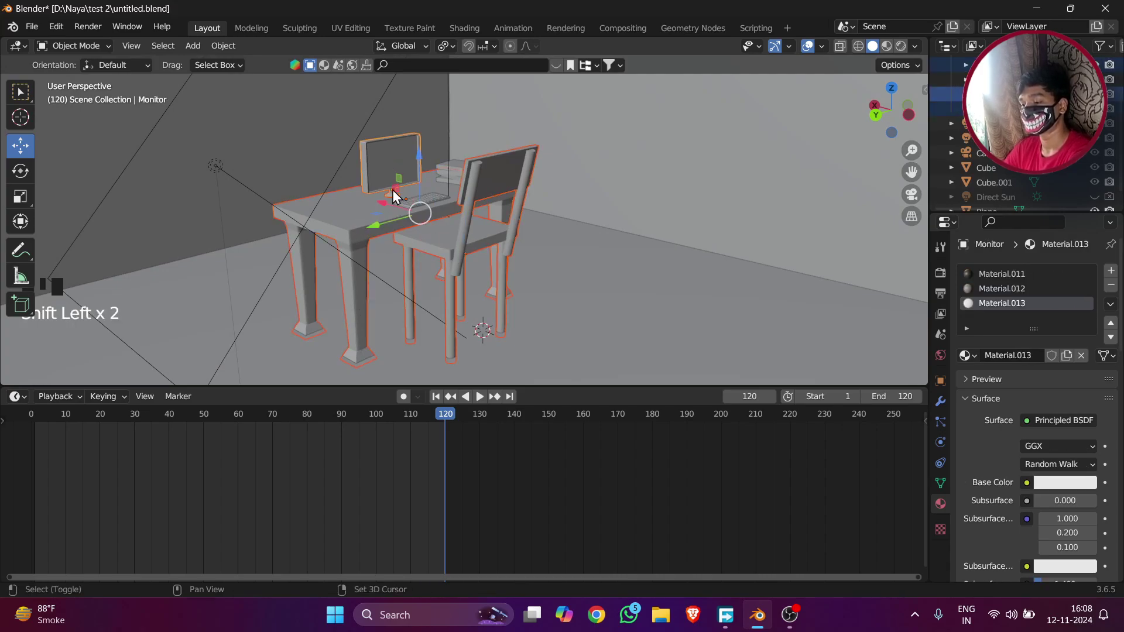
{"action": "left_click", "coordinate": [427, 196], "text": "shift"}
{"action": "middle_click_drag", "start_coordinate": [427, 196], "coordinate": [455, 213]}
{"action": "left_click", "coordinate": [511, 178], "text": "shift"}
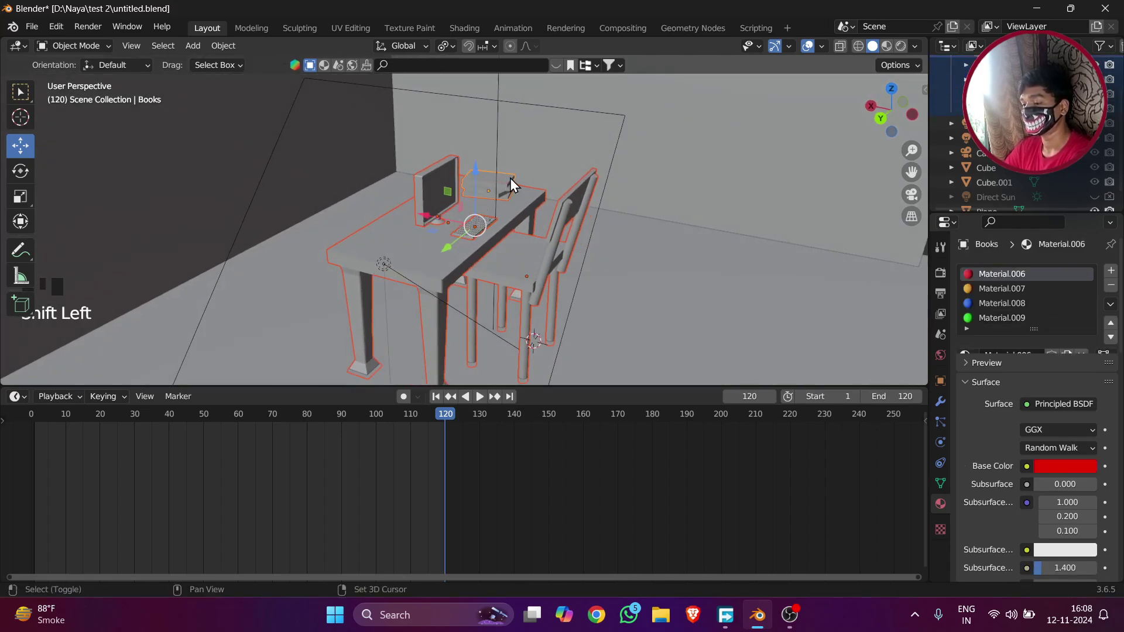
{"action": "middle_click_drag", "start_coordinate": [641, 257], "coordinate": [610, 246]}
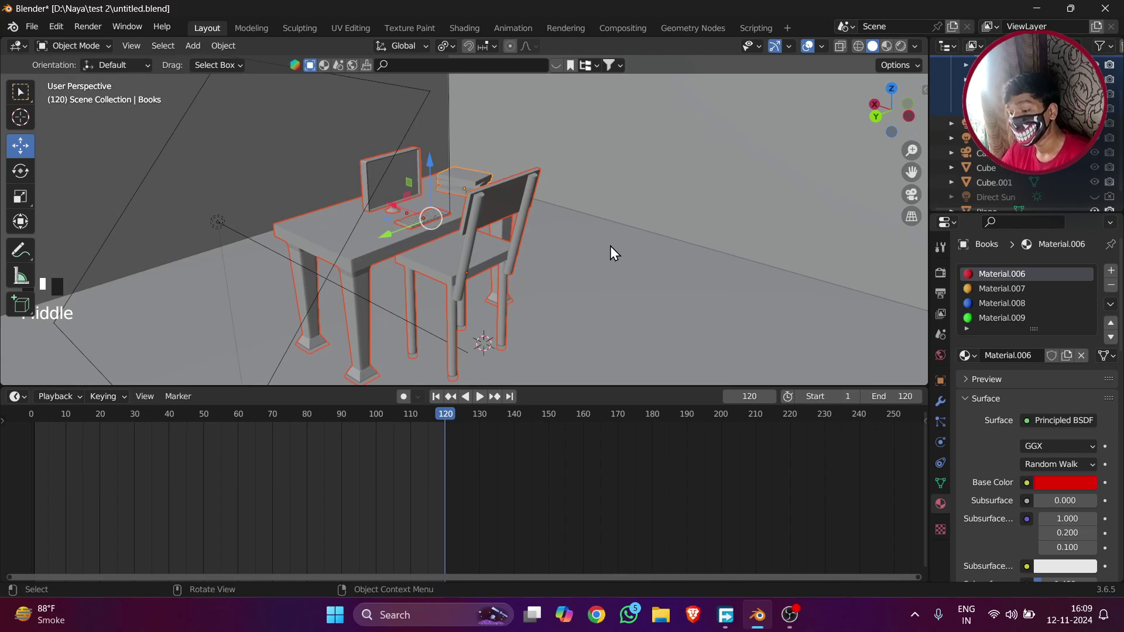
{"action": "key", "text": "i"}
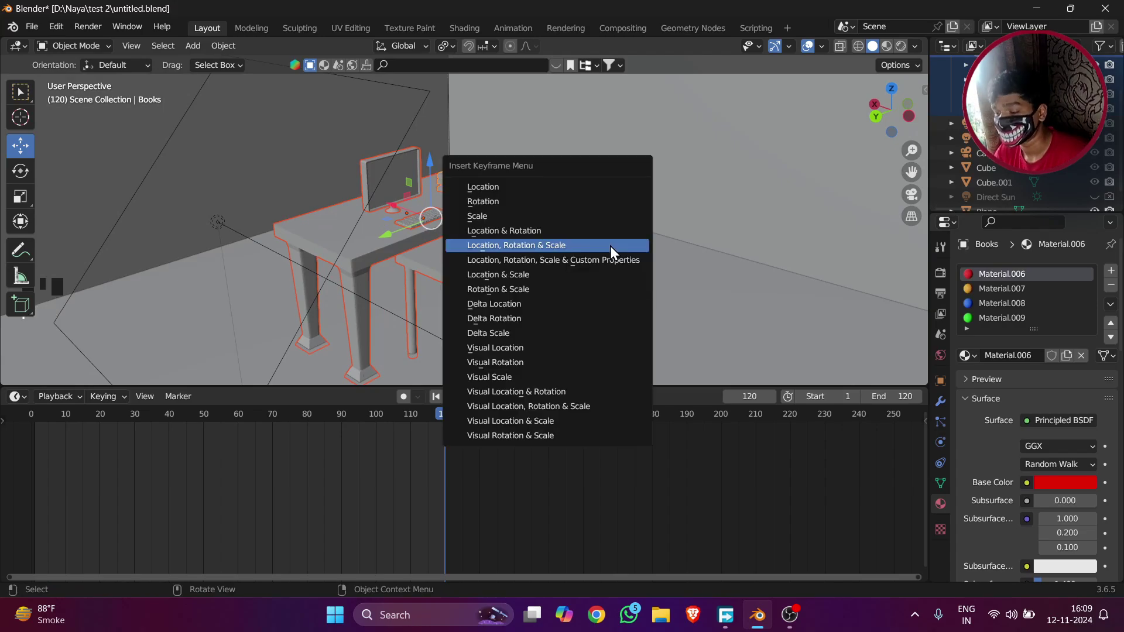
{"action": "left_click", "coordinate": [610, 246]}
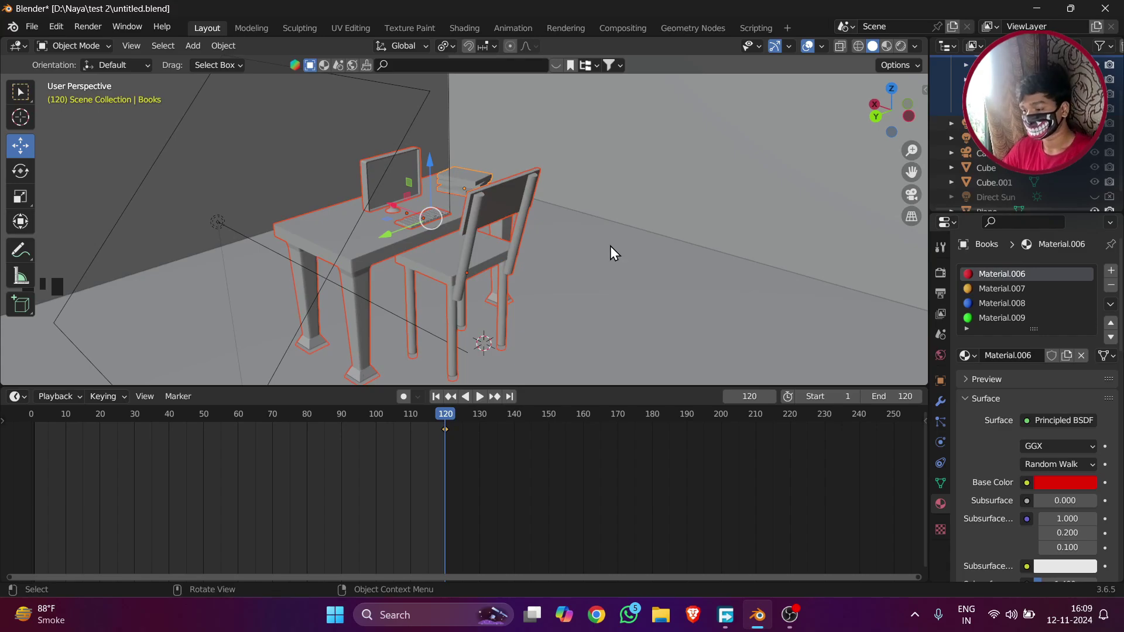
- Deselect the group, select only the table and switch to the camera view
{"action": "scroll", "coordinate": [610, 246], "scroll_direction": "down", "scroll_amount": 4}
{"action": "middle_click_drag", "start_coordinate": [767, 216], "coordinate": [769, 207]}
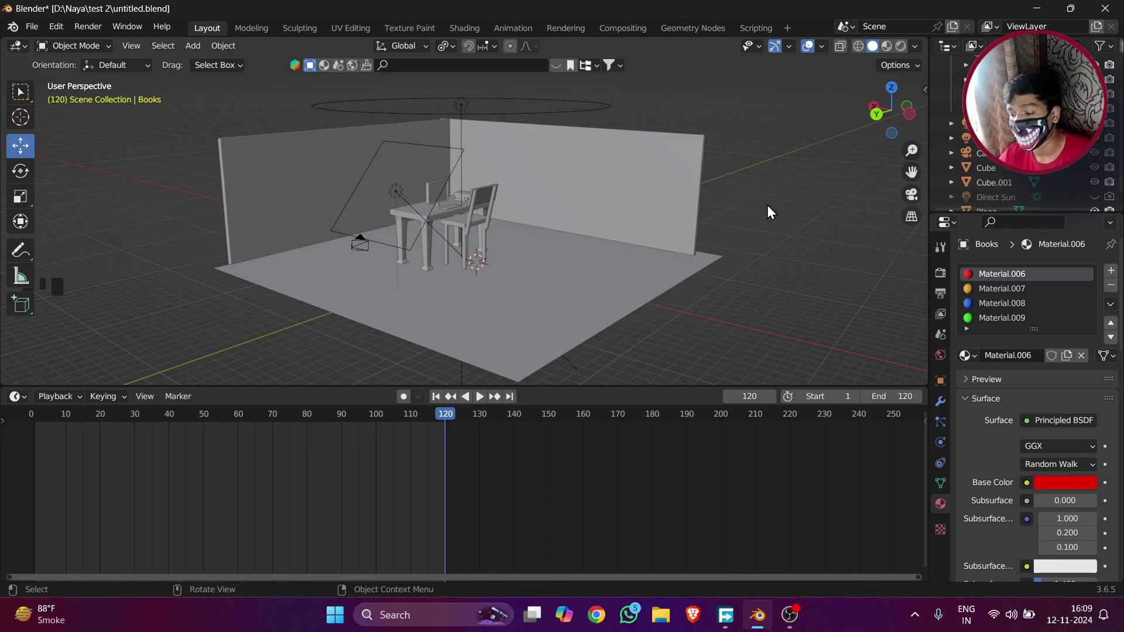
{"action": "scroll", "coordinate": [494, 224], "scroll_direction": "up", "scroll_amount": 3}
{"action": "left_click", "coordinate": [450, 215]}
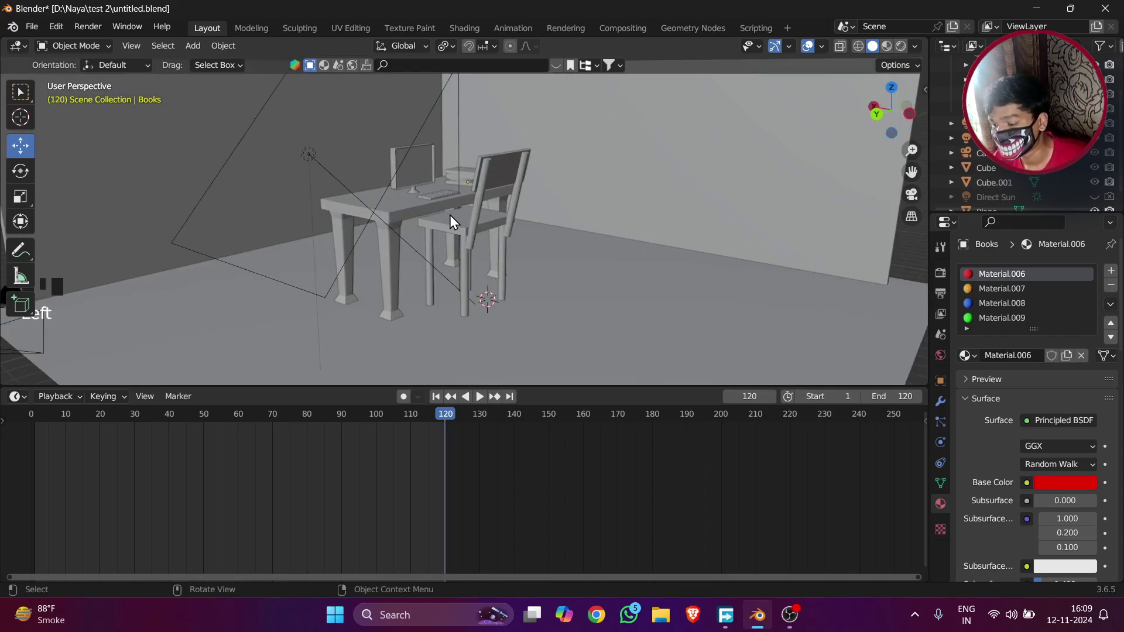
{"action": "left_click", "coordinate": [458, 222]}
{"action": "left_click", "coordinate": [451, 213]}
{"action": "left_click", "coordinate": [412, 173]}
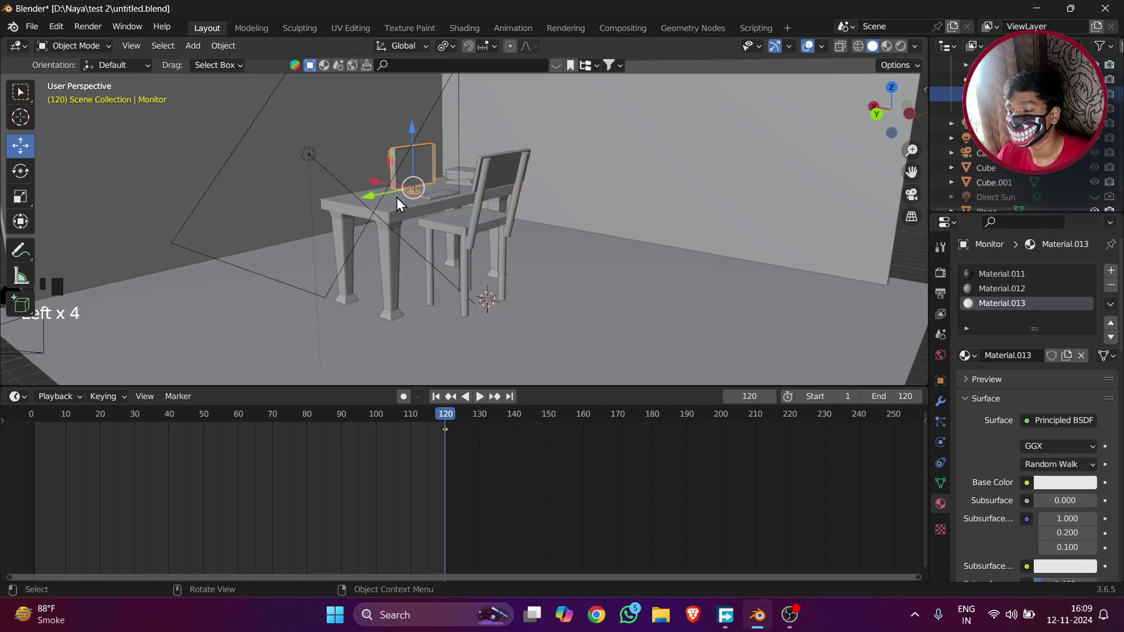
{"action": "left_click", "coordinate": [395, 198]}
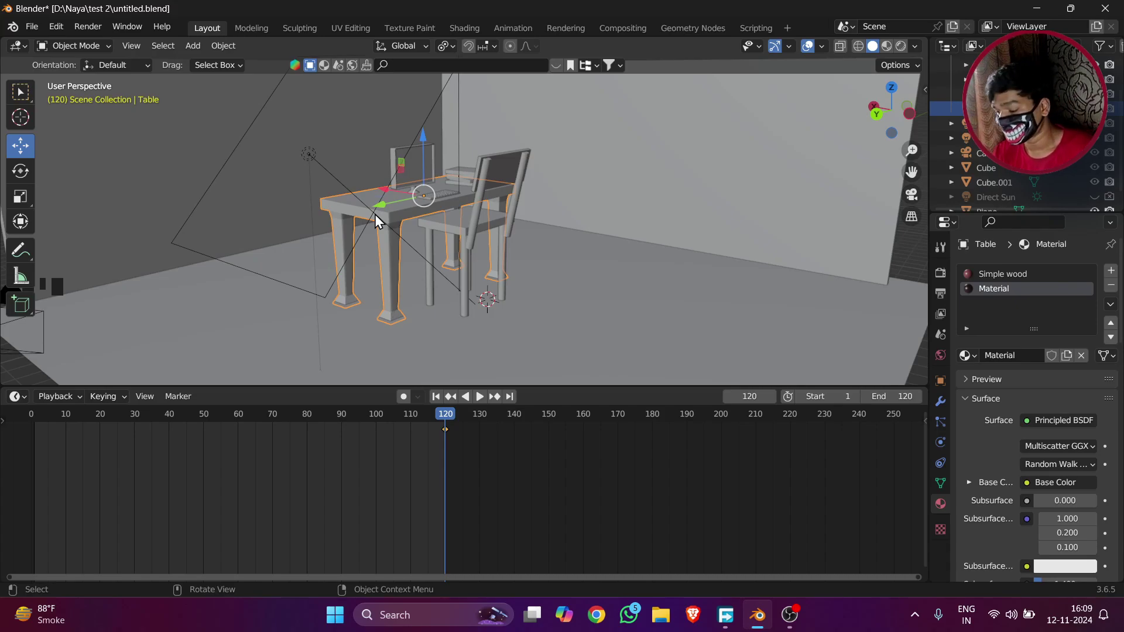
{"action": "key", "text": "KP_0"}
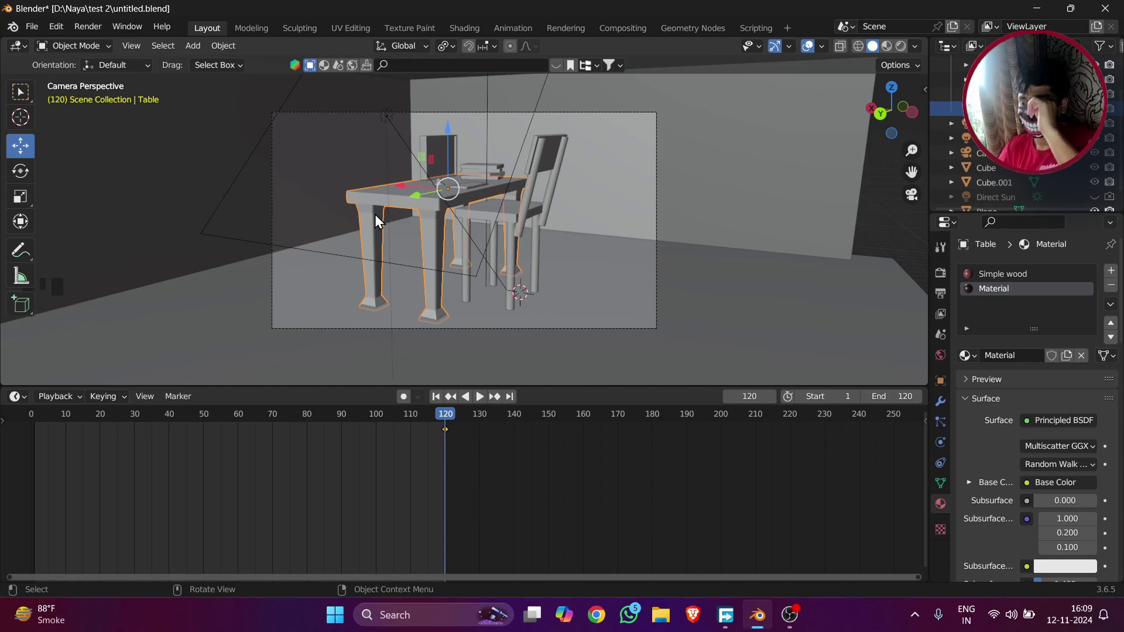
- At frame 1, move the table along the Y axis out of the camera frame and insert a keyframe for it
{"action": "left_click", "coordinate": [35, 417]}
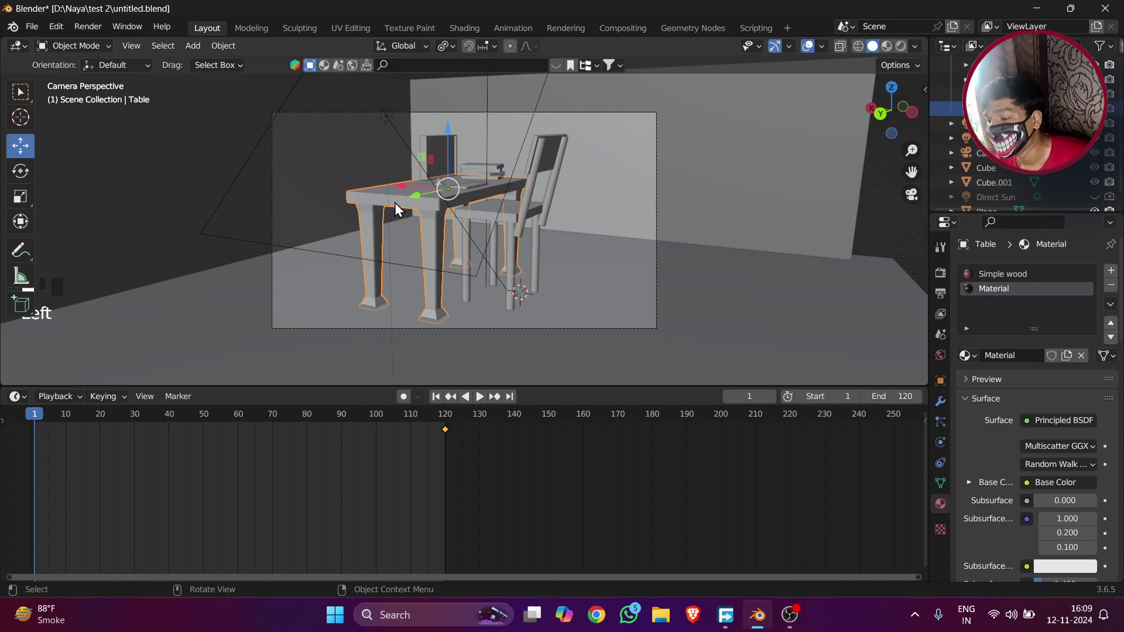
{"action": "left_click_drag", "start_coordinate": [414, 197], "coordinate": [891, 319]}
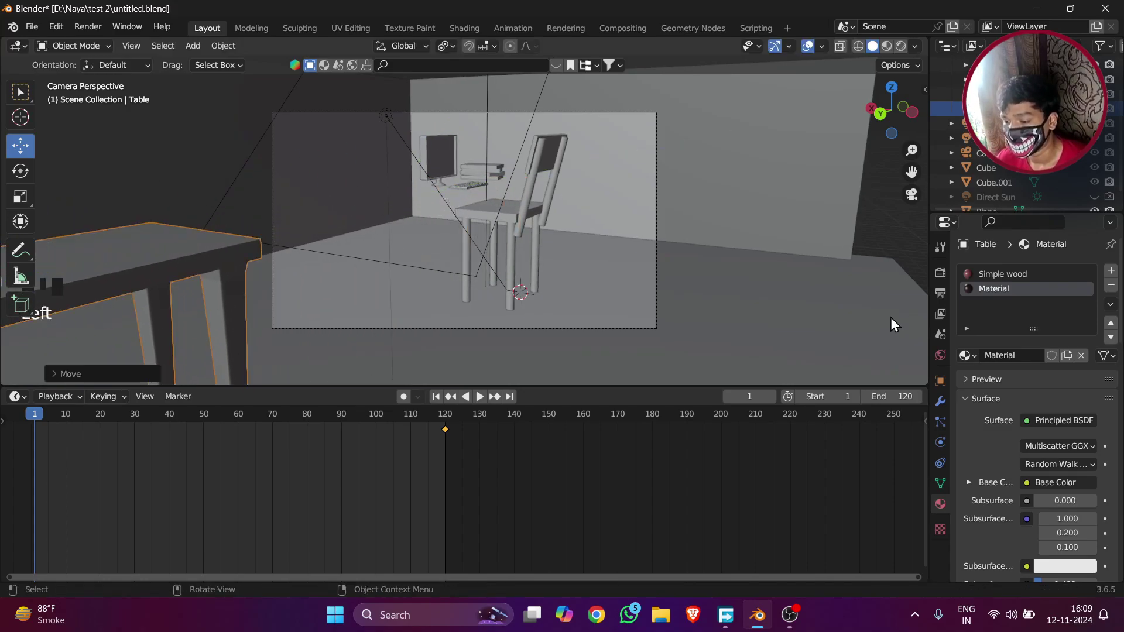
{"action": "key", "text": "i"}
{"action": "left_click", "coordinate": [721, 255]}
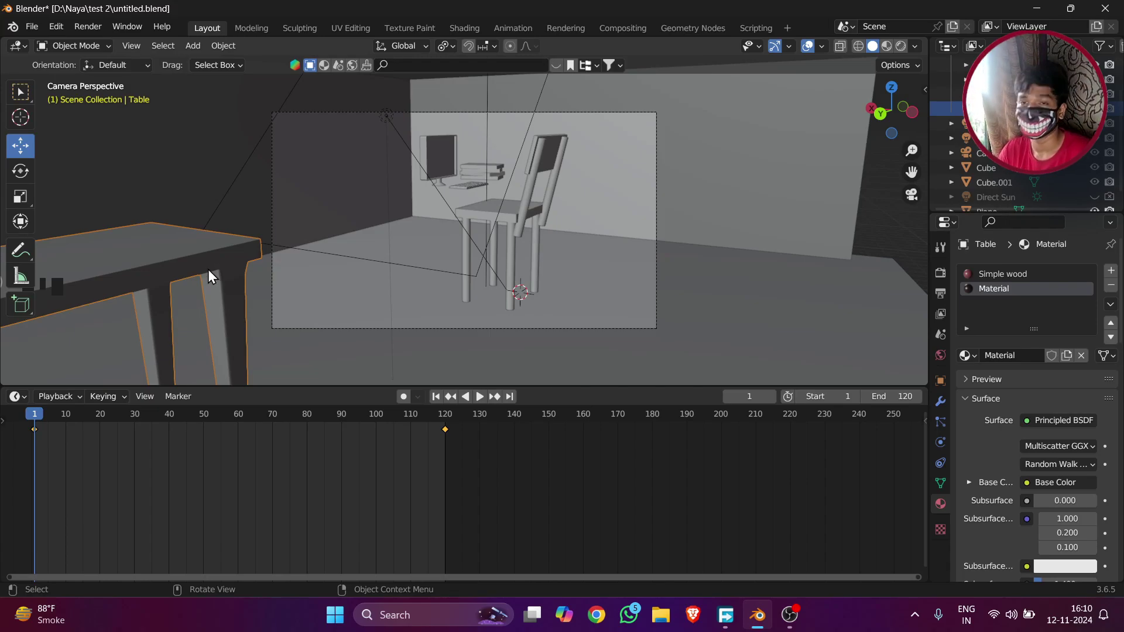
- Play back the table animation, stop it and scrub the playhead to frame 120
{"action": "left_click", "coordinate": [479, 396]}
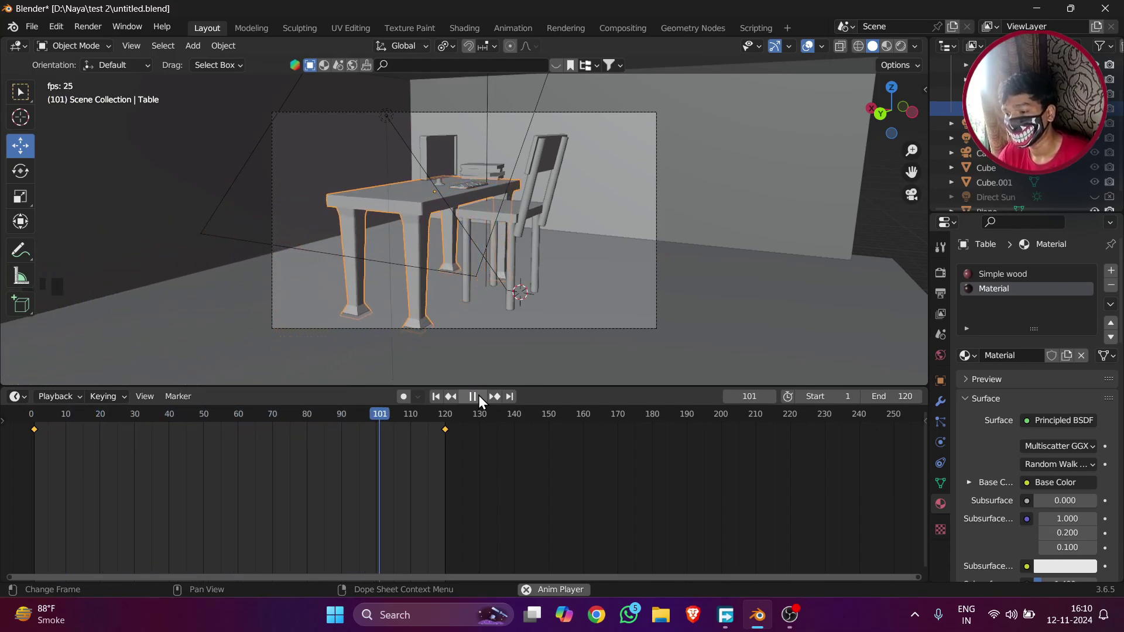
{"action": "left_click", "coordinate": [479, 396]}
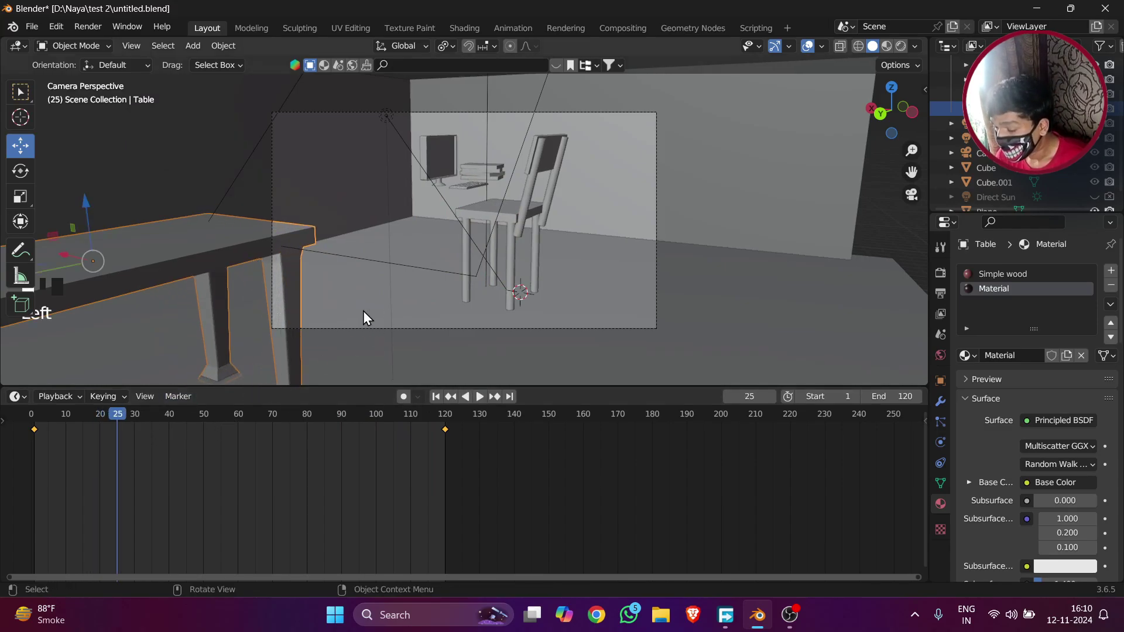
{"action": "key", "text": "space"}
{"action": "left_click", "coordinate": [335, 452]}
{"action": "left_click_drag", "start_coordinate": [335, 460], "coordinate": [443, 479]}
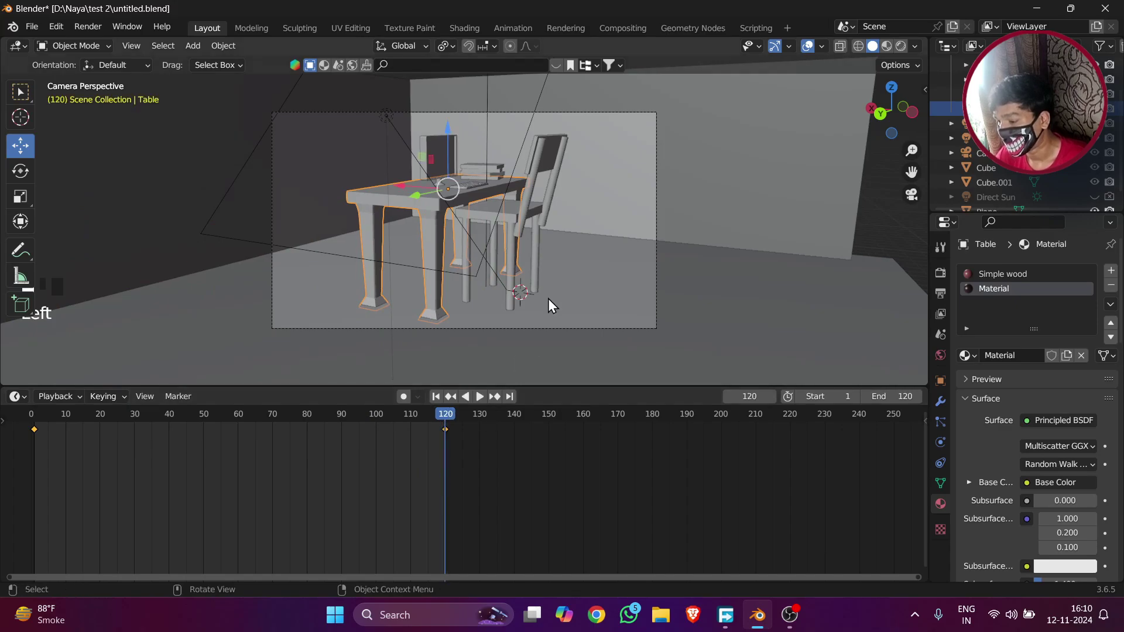
- Select the chair, move it along the X axis out of the camera frame at frame 1 and insert a Location, Rotation & Scale keyframe
{"action": "left_click", "coordinate": [518, 200]}
{"action": "left_click", "coordinate": [517, 202]}
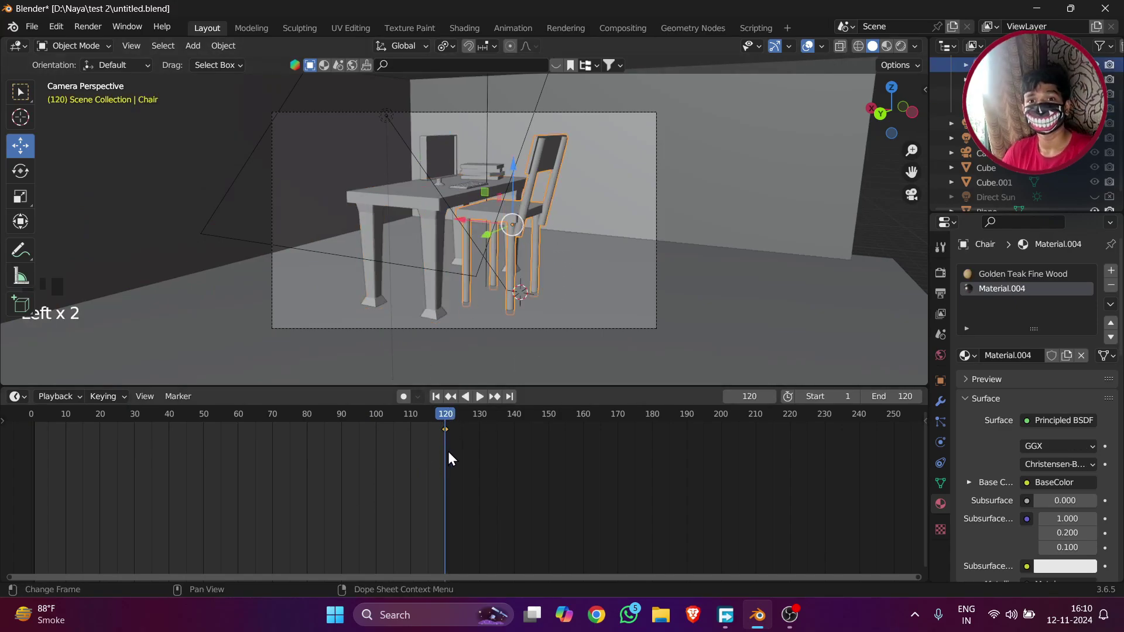
{"action": "left_click_drag", "start_coordinate": [441, 421], "coordinate": [32, 487]}
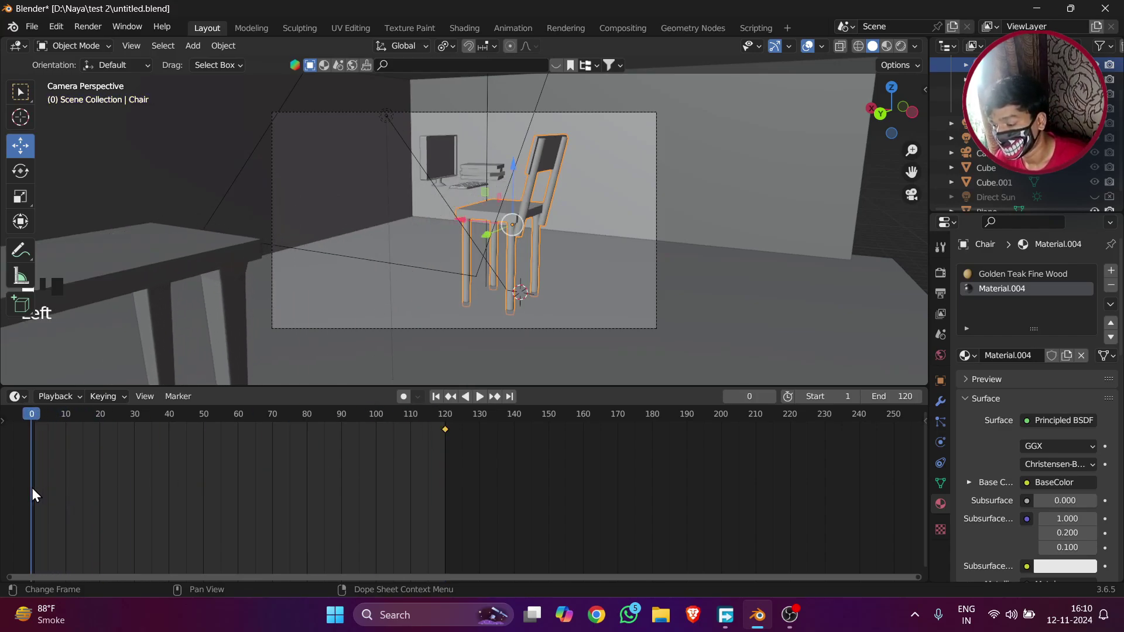
{"action": "key", "text": "Right"}
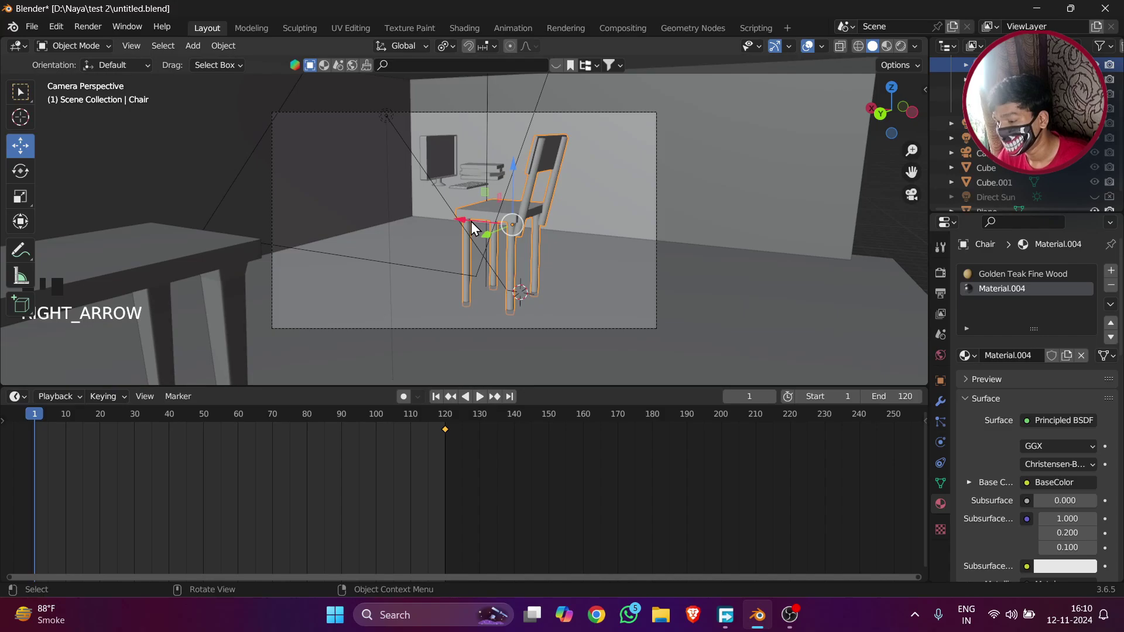
{"action": "left_click_drag", "start_coordinate": [469, 220], "coordinate": [690, 307]}
{"action": "key", "text": "i"}
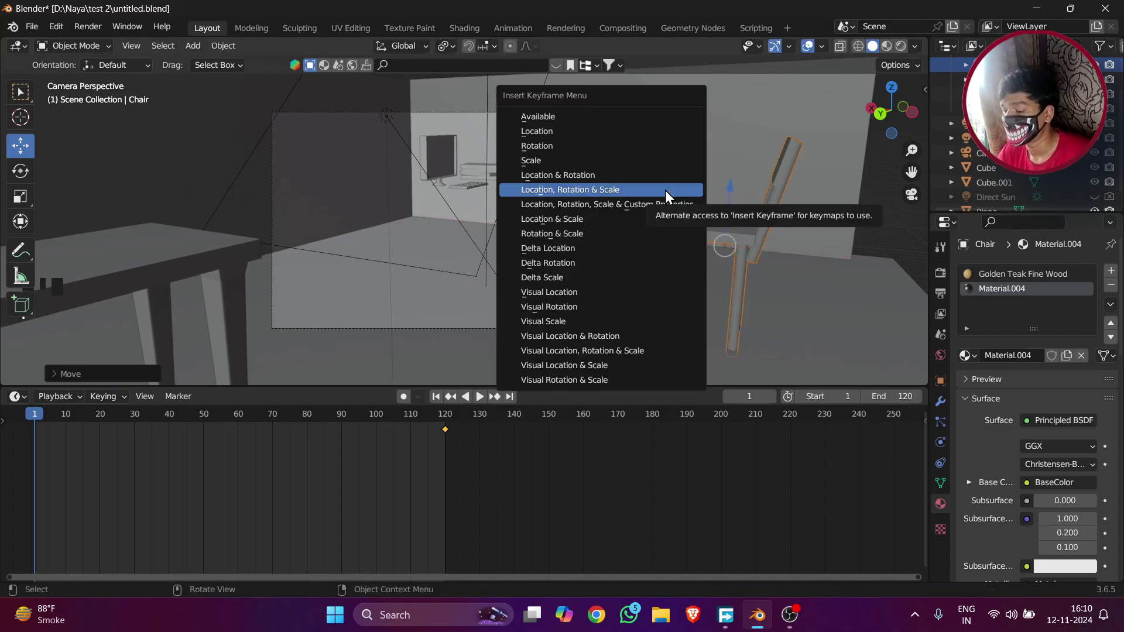
{"action": "left_click", "coordinate": [665, 191]}
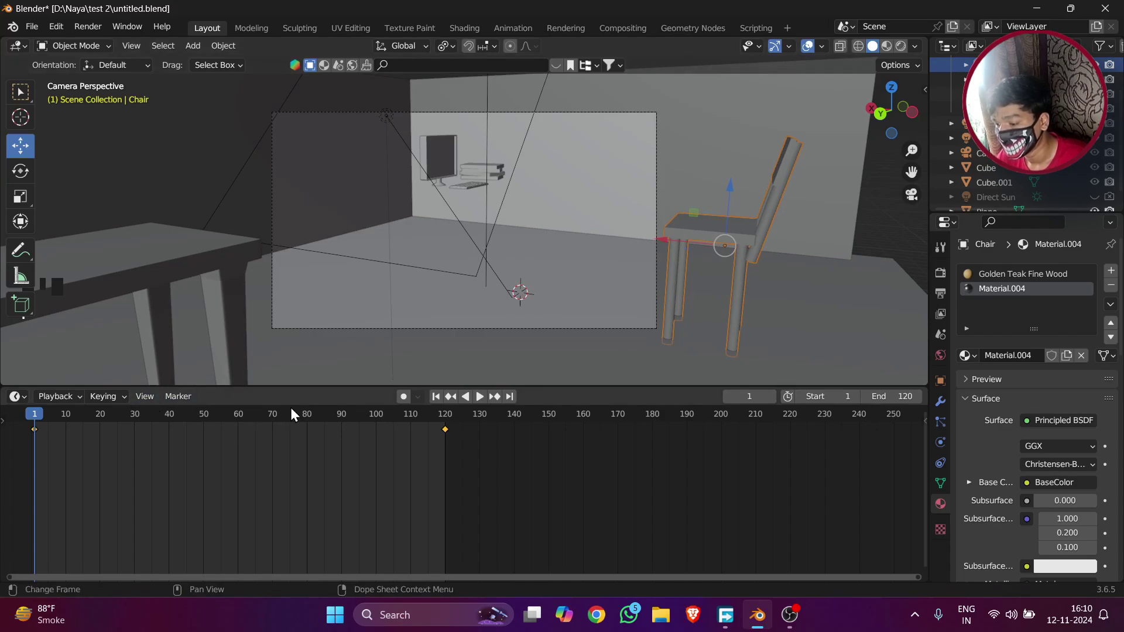
- Select the monitor, raise it above the camera frame at frame 1 and insert a Location, Rotation & Scale keyframe
{"action": "left_click", "coordinate": [445, 416]}
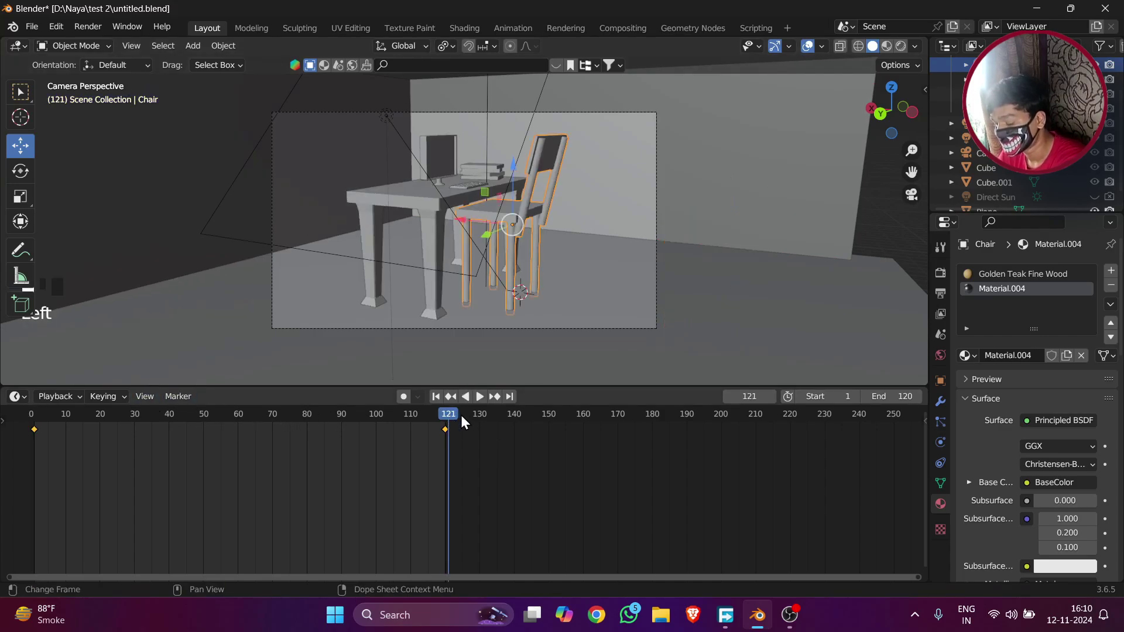
{"action": "key", "text": "Left"}
{"action": "left_click", "coordinate": [439, 153]}
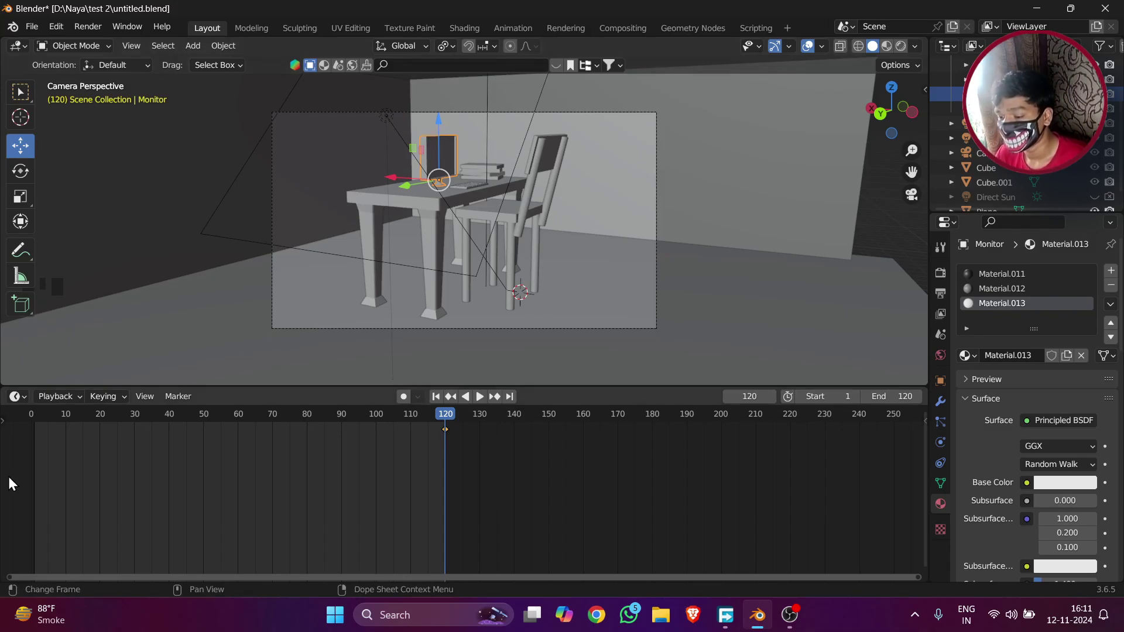
{"action": "left_click", "coordinate": [31, 409]}
{"action": "key", "text": "Right"}
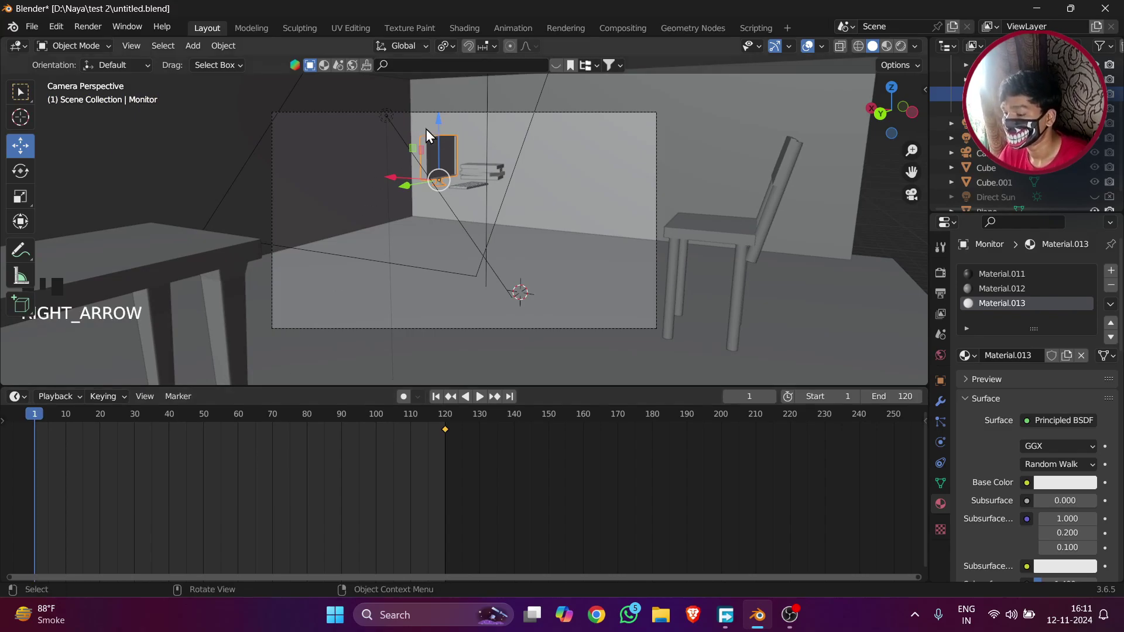
{"action": "left_click_drag", "start_coordinate": [427, 129], "coordinate": [426, 36]}
{"action": "key", "text": "i"}
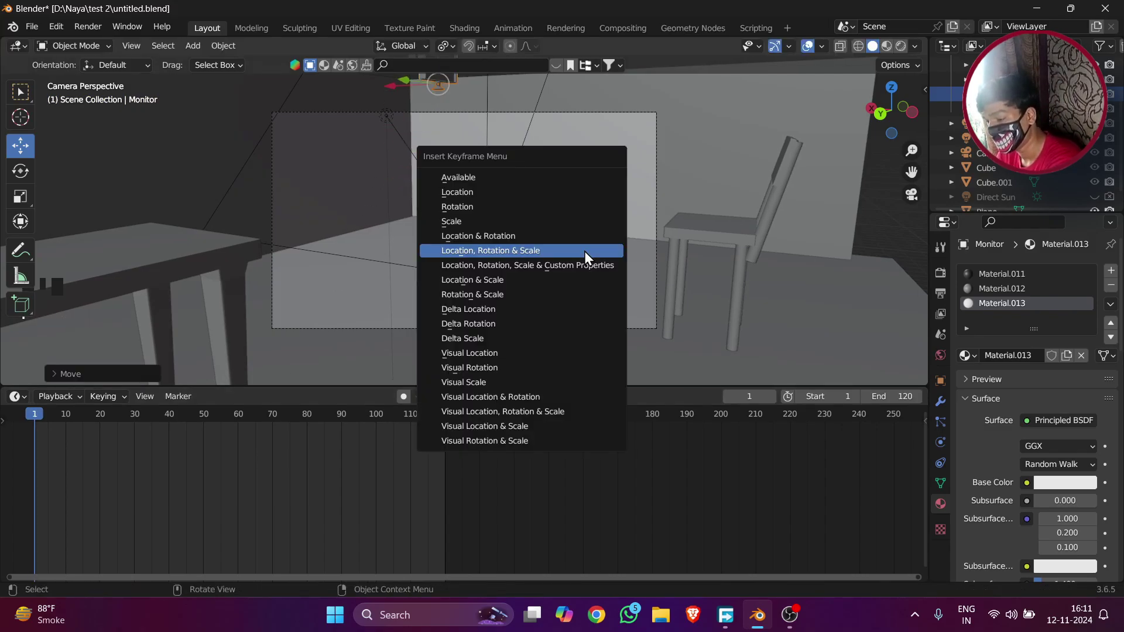
{"action": "left_click", "coordinate": [584, 251]}
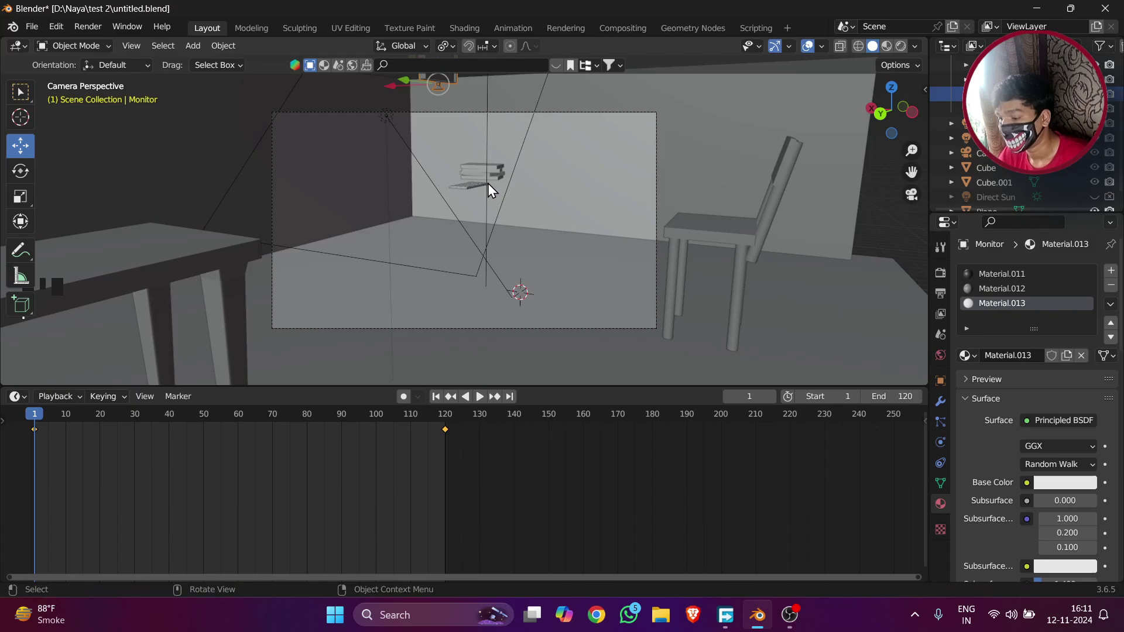
- Raise the keyboard above the camera frame at frame 1 and insert a Location, Rotation & Scale keyframe
{"action": "left_click", "coordinate": [471, 188]}
{"action": "left_click_drag", "start_coordinate": [473, 138], "coordinate": [488, 343]}
{"action": "key", "text": "i"}
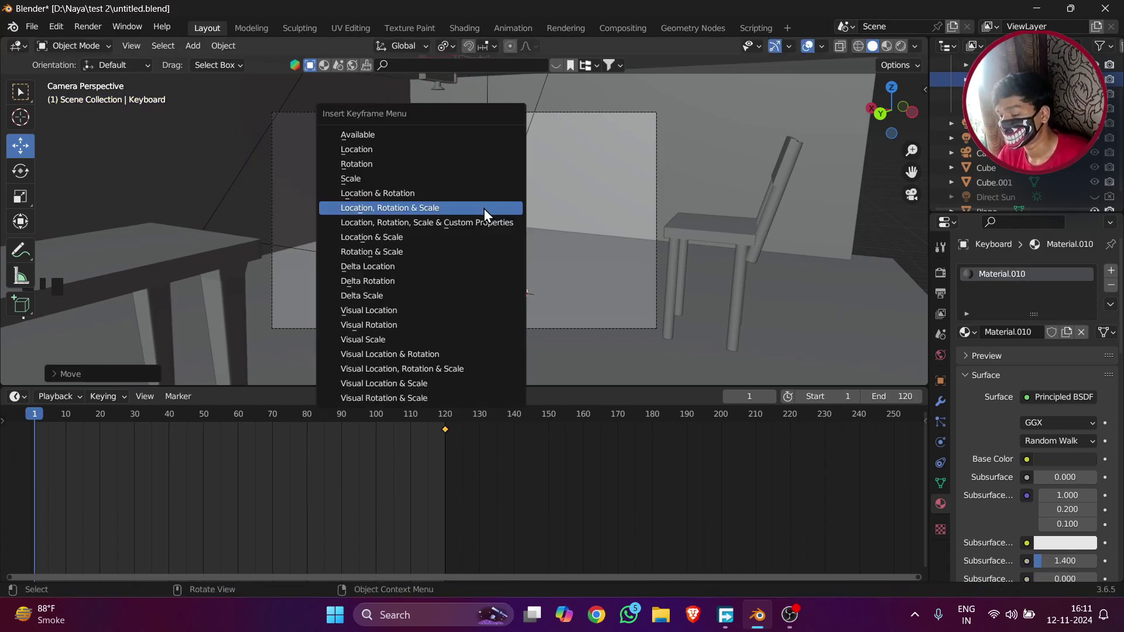
{"action": "left_click", "coordinate": [484, 208]}
- Raise the books above the camera frame at frame 1 and insert a keyframe for them
{"action": "left_click", "coordinate": [502, 160]}
{"action": "scroll", "coordinate": [477, 139], "scroll_direction": "down", "scroll_amount": 3}
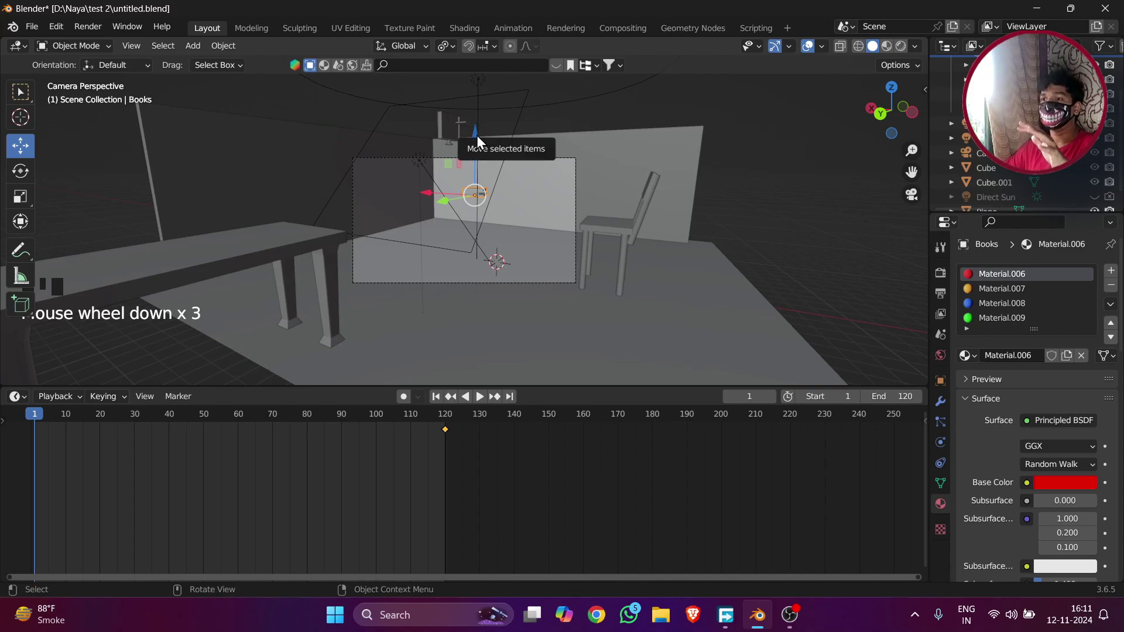
{"action": "left_click_drag", "start_coordinate": [477, 135], "coordinate": [501, 81]}
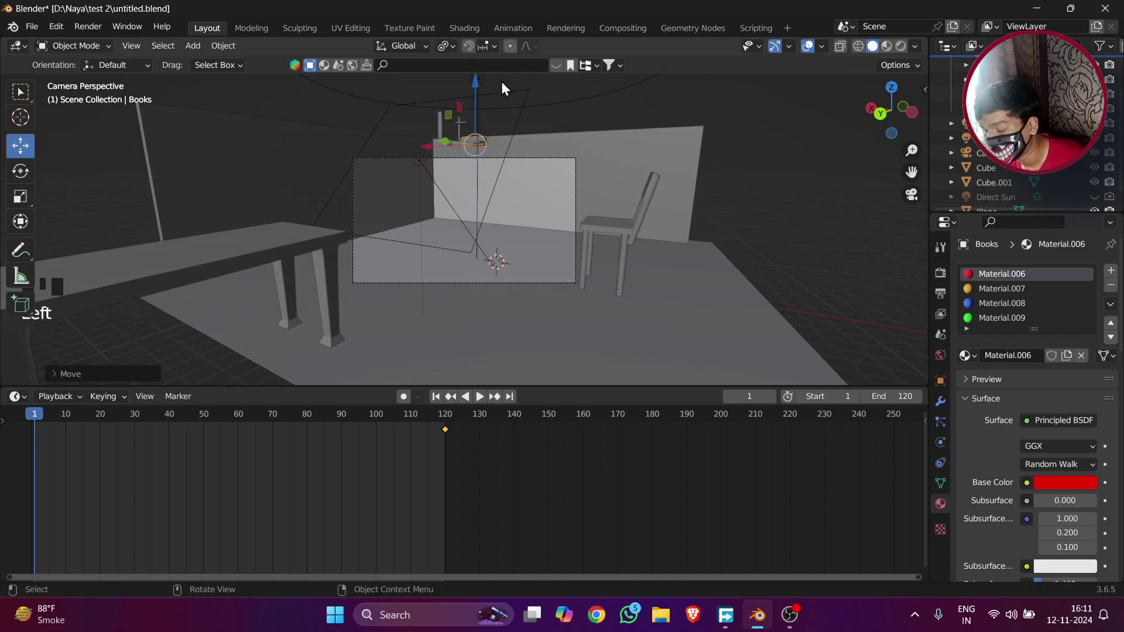
{"action": "key", "text": "i"}
{"action": "left_click", "coordinate": [523, 232]}
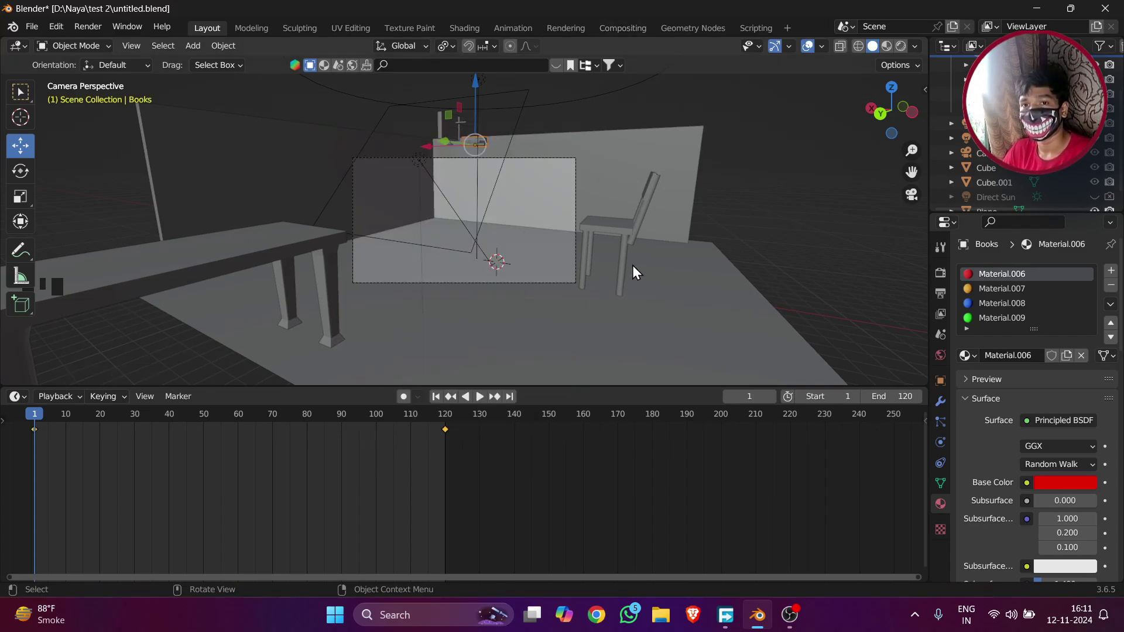
- Deselect the books and play back the complete desk animation through the camera
{"action": "scroll", "coordinate": [522, 249], "scroll_direction": "up", "scroll_amount": 1}
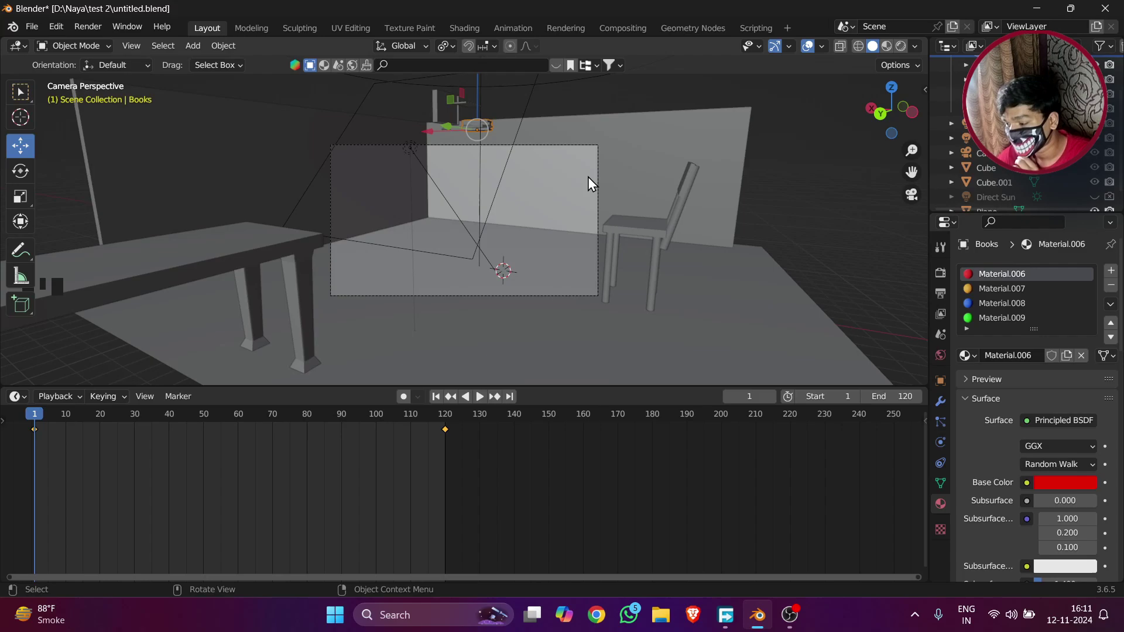
{"action": "left_click", "coordinate": [840, 202]}
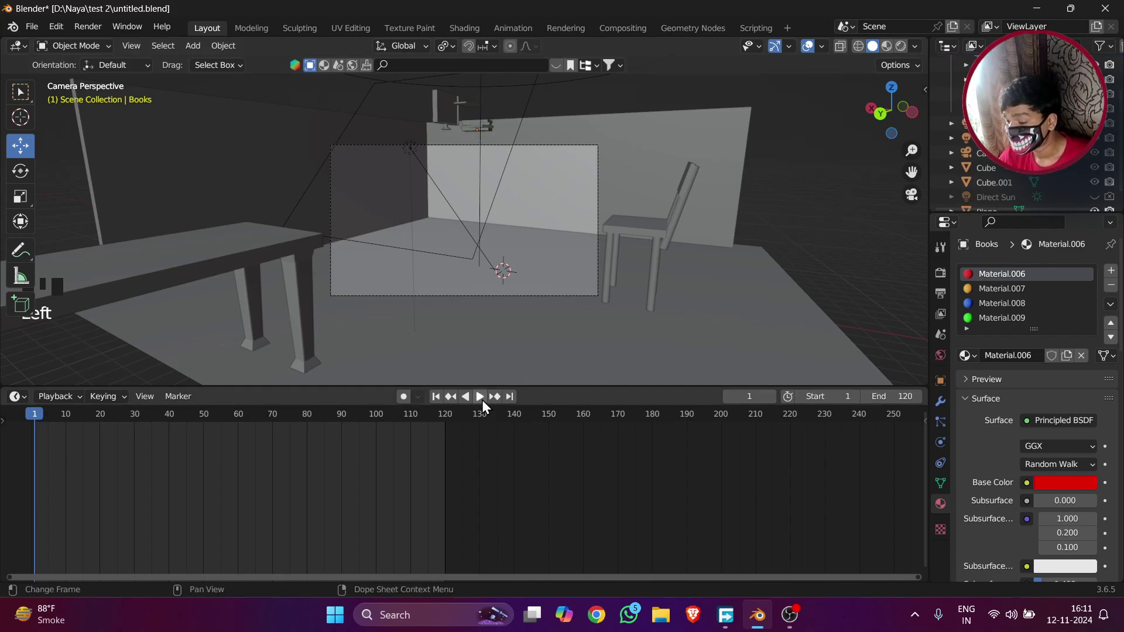
{"action": "scroll", "coordinate": [589, 226], "scroll_direction": "up", "scroll_amount": 4}
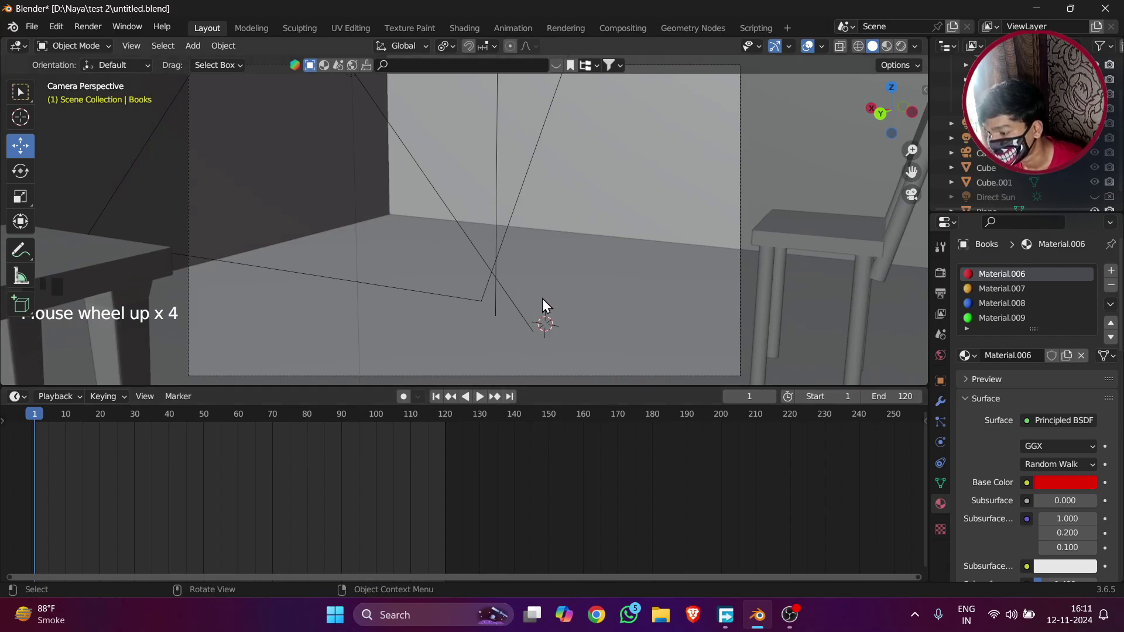
{"action": "left_click", "coordinate": [479, 397]}
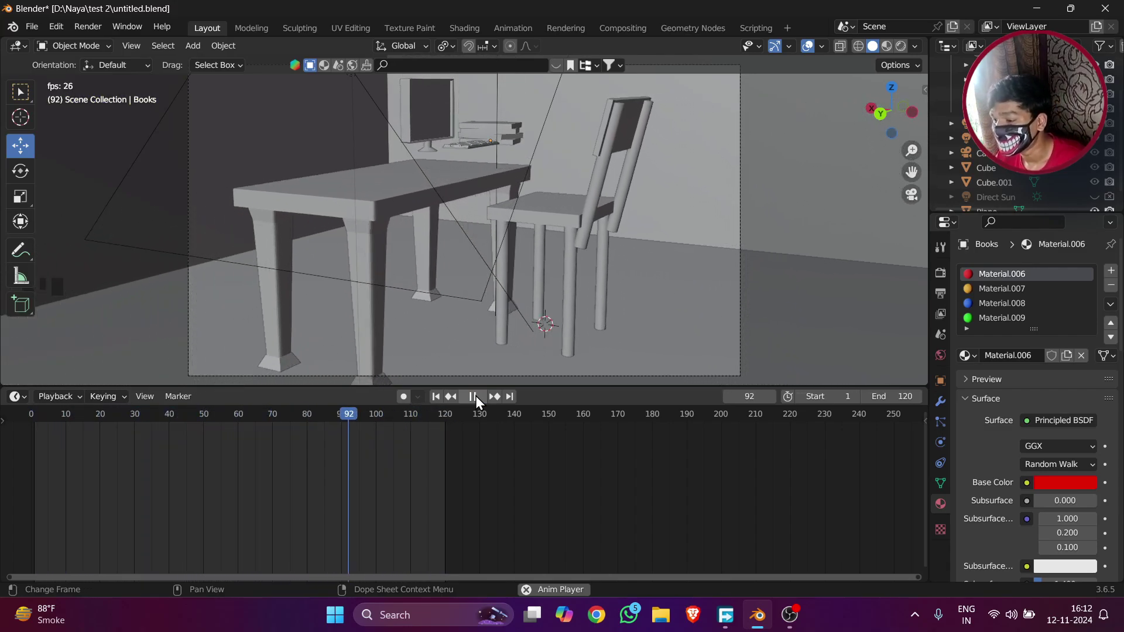
{"action": "left_click", "coordinate": [473, 396]}
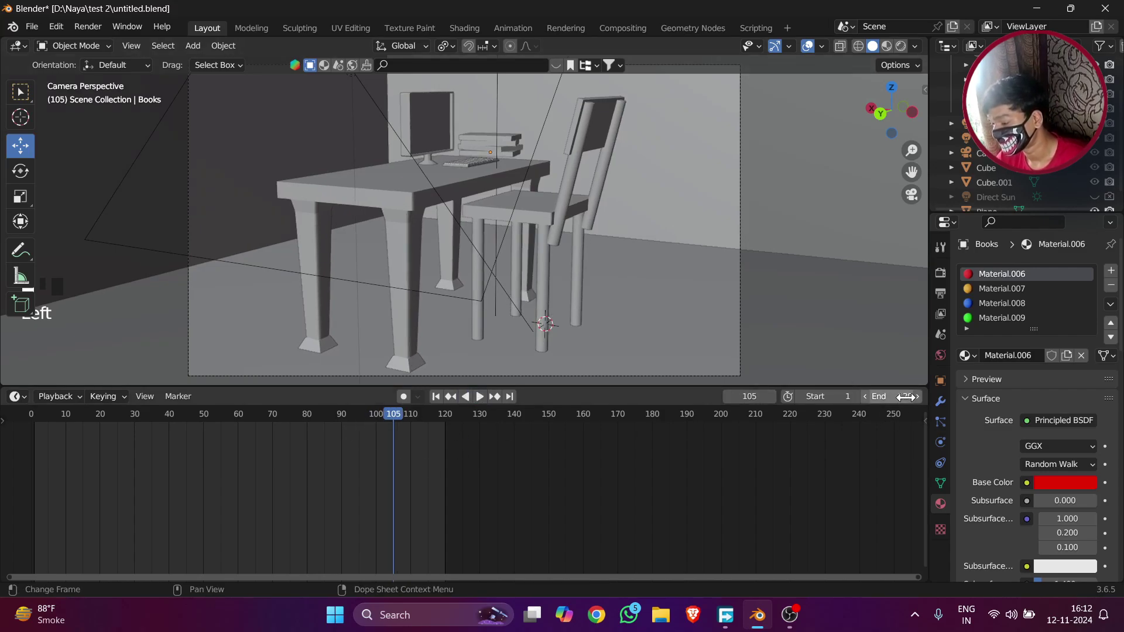
- Set the animation's end frame to 150
{"action": "left_click_drag", "start_coordinate": [898, 396], "coordinate": [951, 397]}
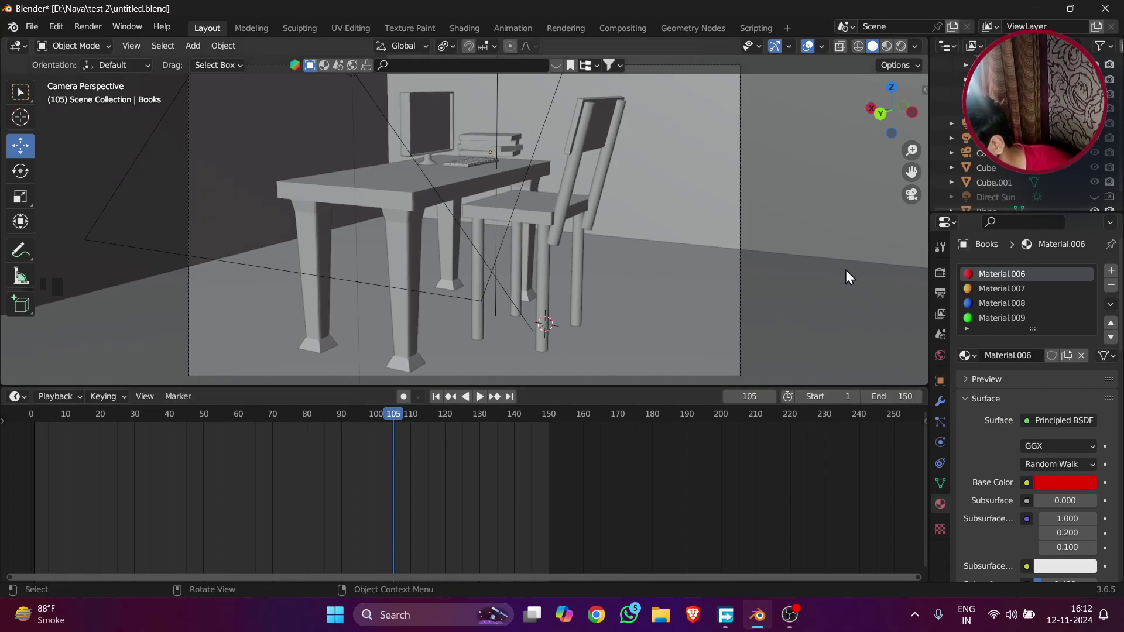
{"action": "scroll", "coordinate": [845, 269], "scroll_direction": "up", "scroll_amount": 2}
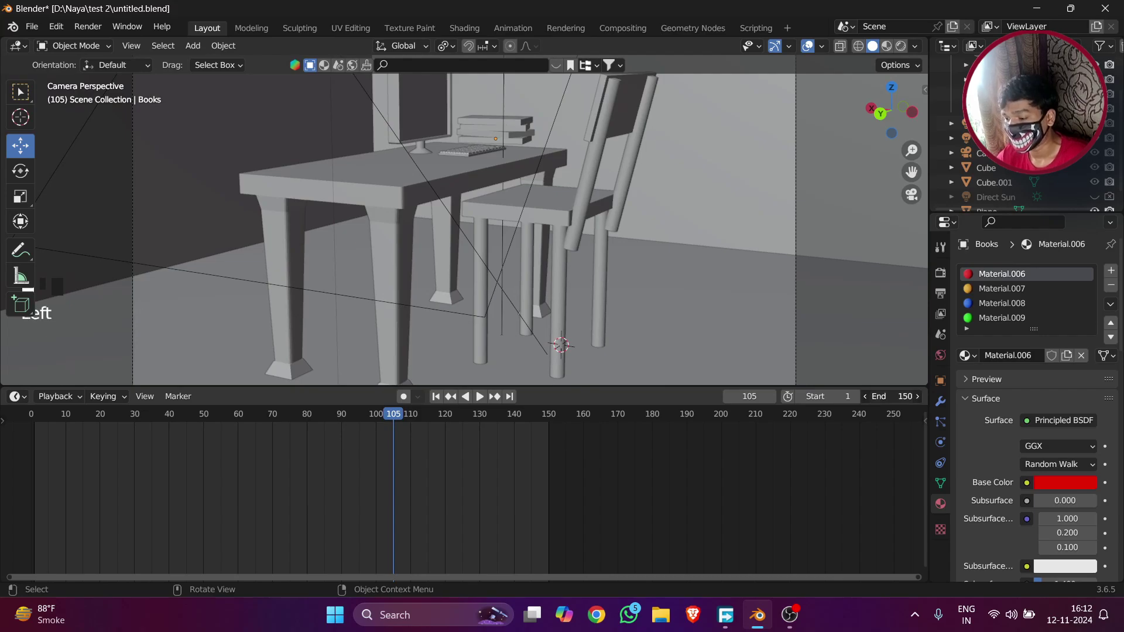
{"action": "left_click_drag", "start_coordinate": [893, 397], "coordinate": [892, 396]}
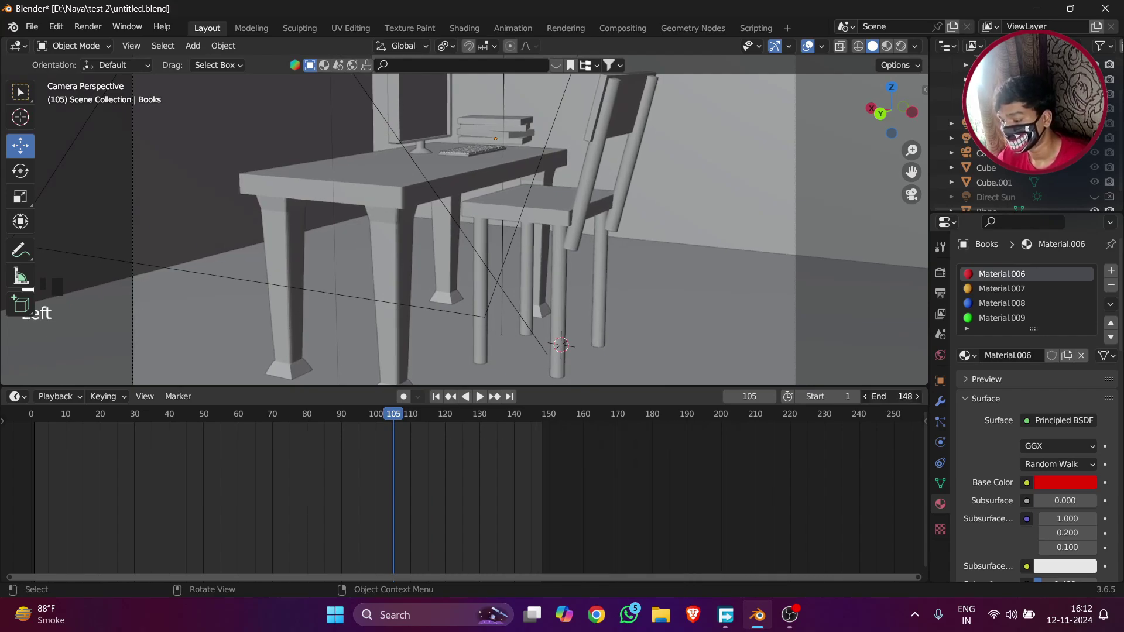
{"action": "left_click", "coordinate": [890, 397]}
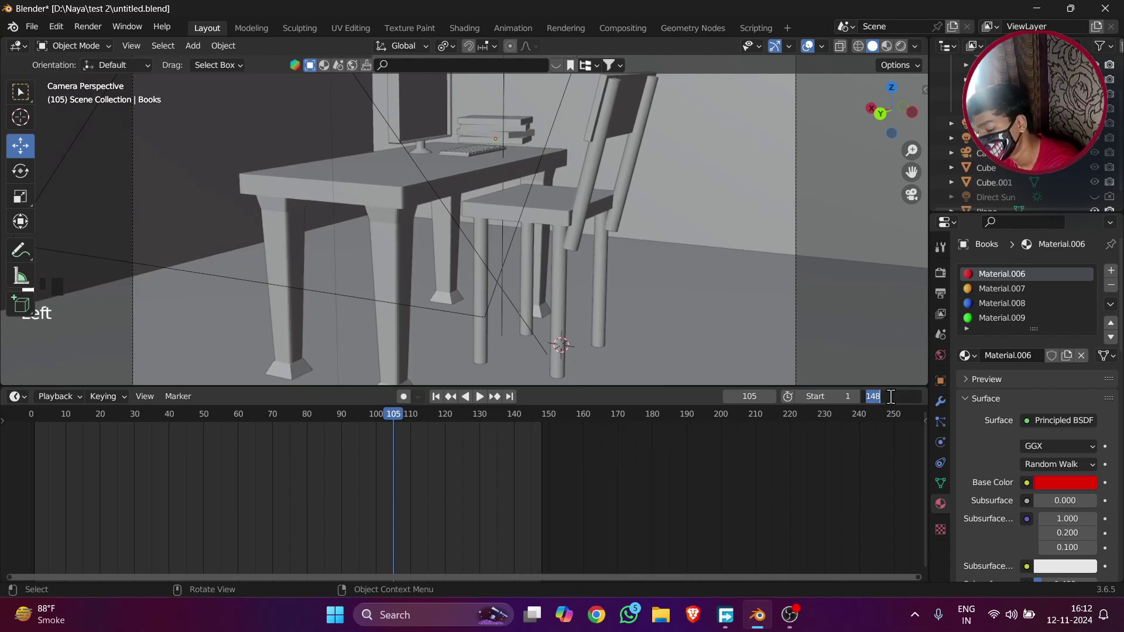
{"action": "type", "text": "150"}
{"action": "key", "text": "Return"}
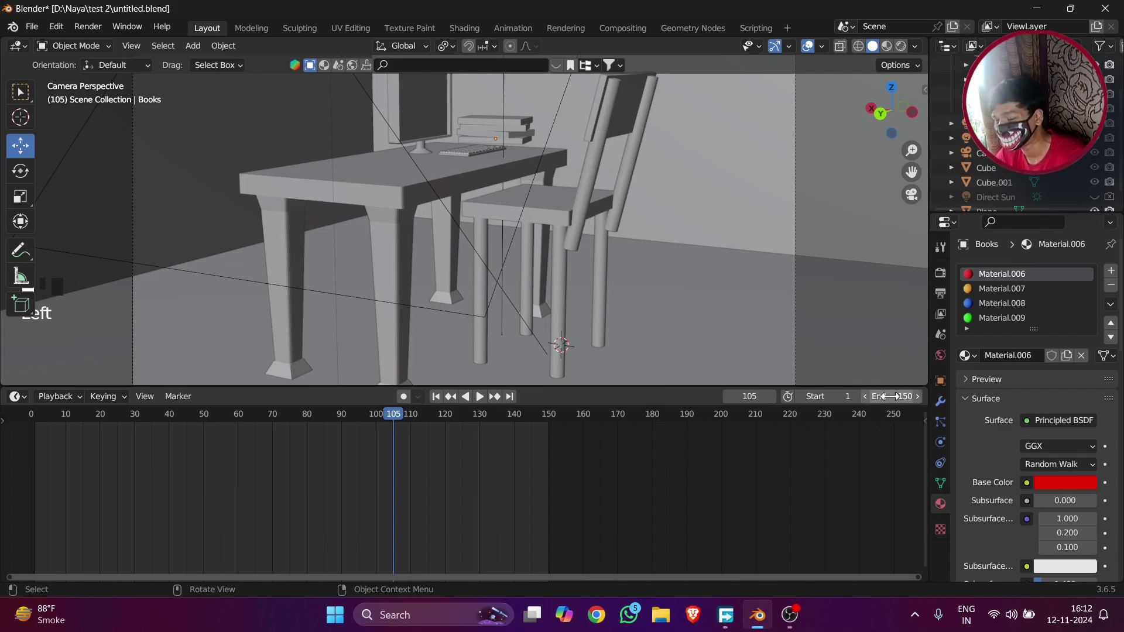
- Set the scene's output frame rate to 60 fps
{"action": "scroll", "coordinate": [480, 258], "scroll_direction": "down", "scroll_amount": 6}
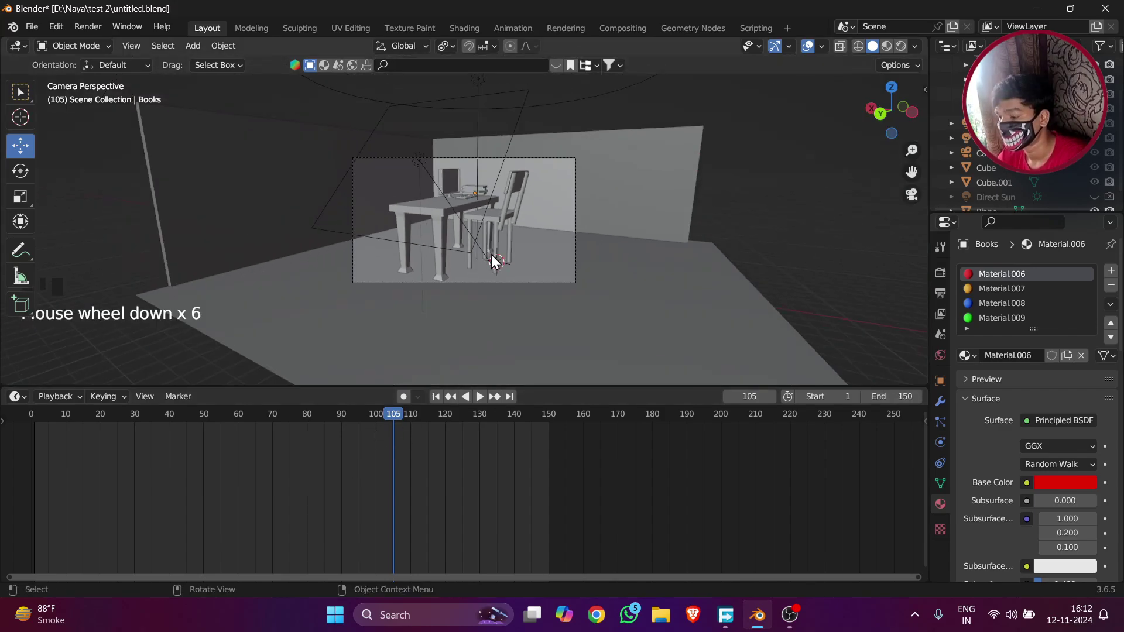
{"action": "scroll", "coordinate": [505, 264], "scroll_direction": "up", "scroll_amount": 2}
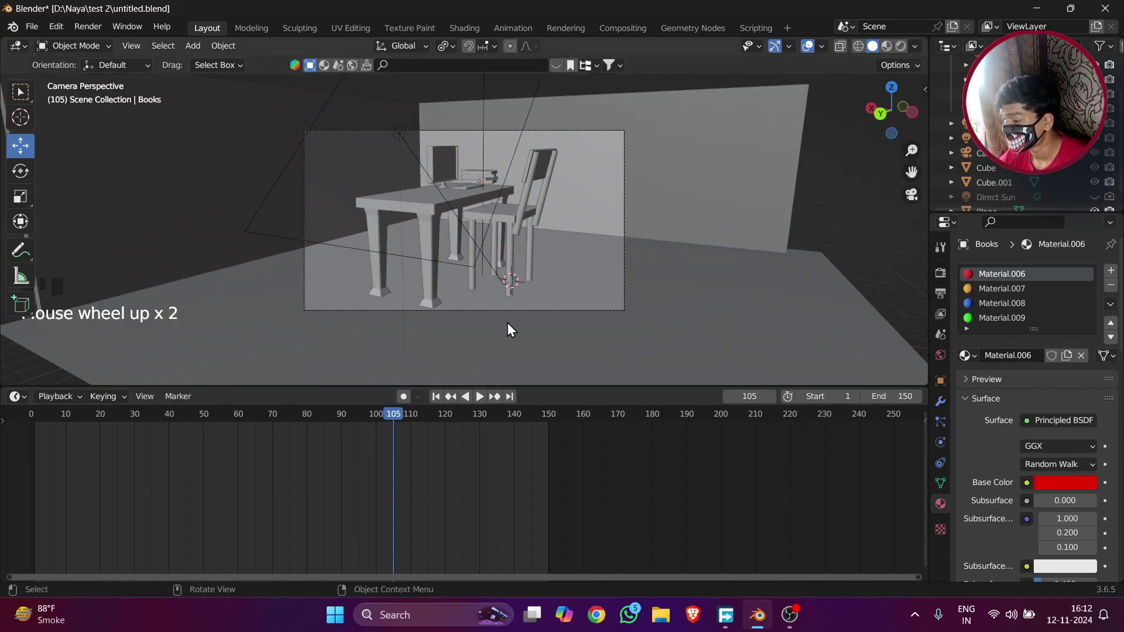
{"action": "left_click_drag", "start_coordinate": [393, 425], "coordinate": [158, 446]}
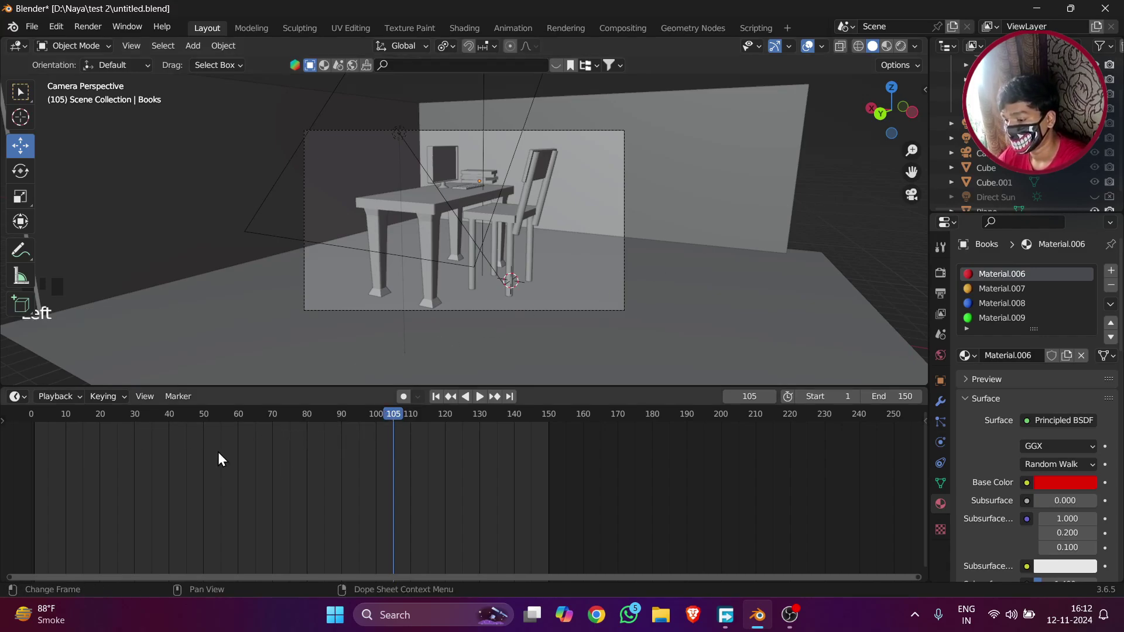
{"action": "left_click", "coordinate": [940, 294]}
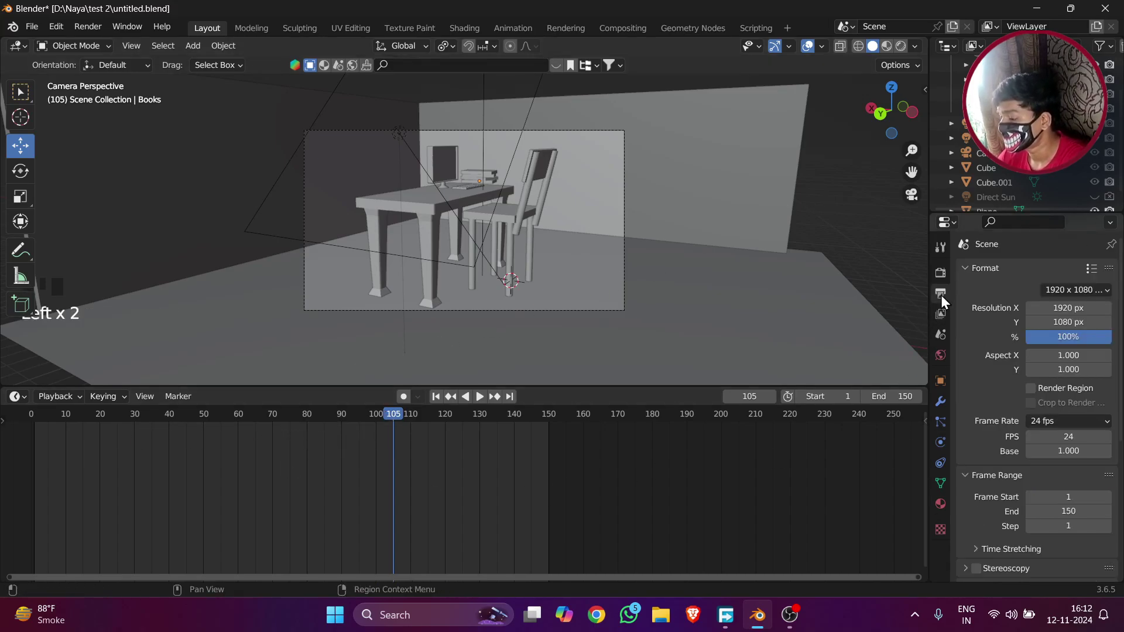
{"action": "left_click", "coordinate": [1066, 420]}
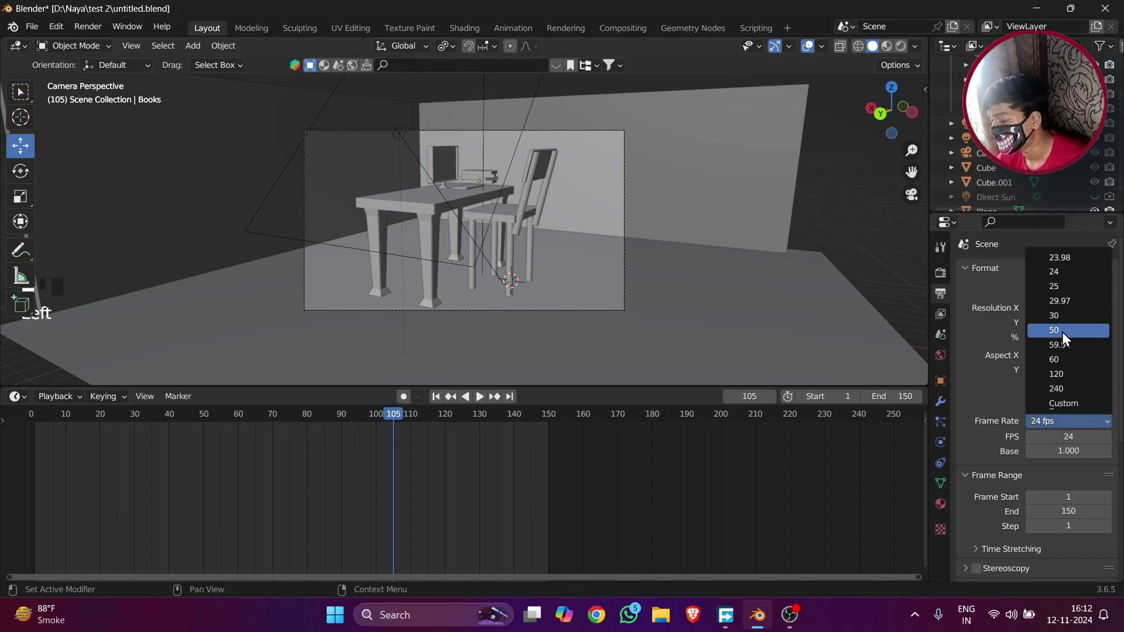
{"action": "left_click", "coordinate": [1066, 358]}
- Play back the desk animation through the camera from frame 0 at the new frame rate
{"action": "left_click_drag", "start_coordinate": [391, 417], "coordinate": [29, 451]}
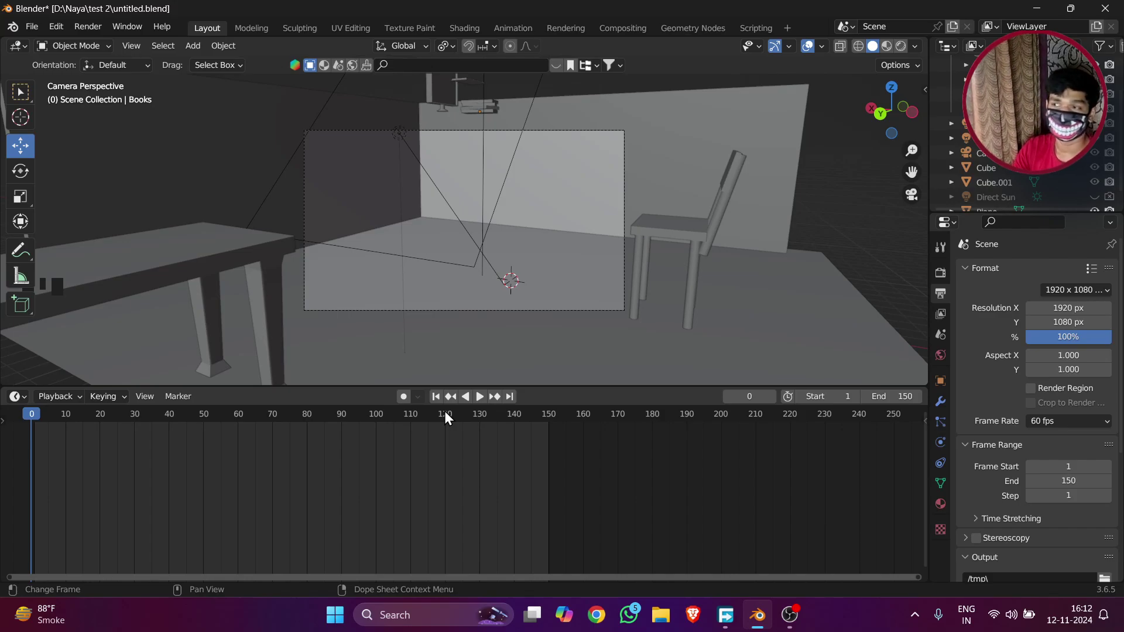
{"action": "key", "text": "space"}
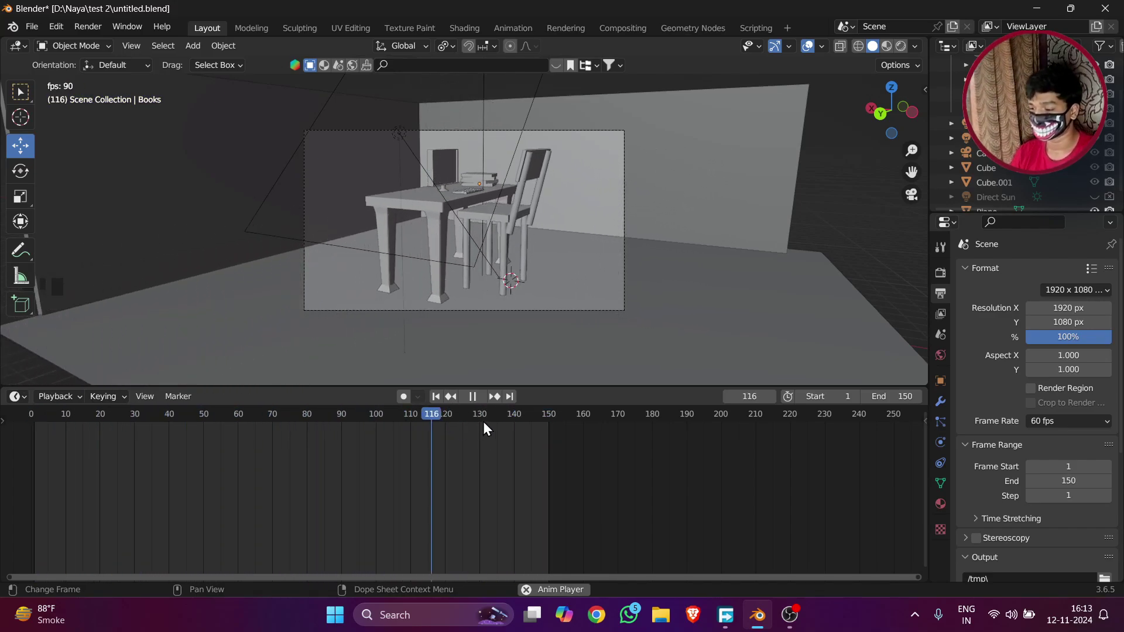
{"action": "key", "text": "space"}
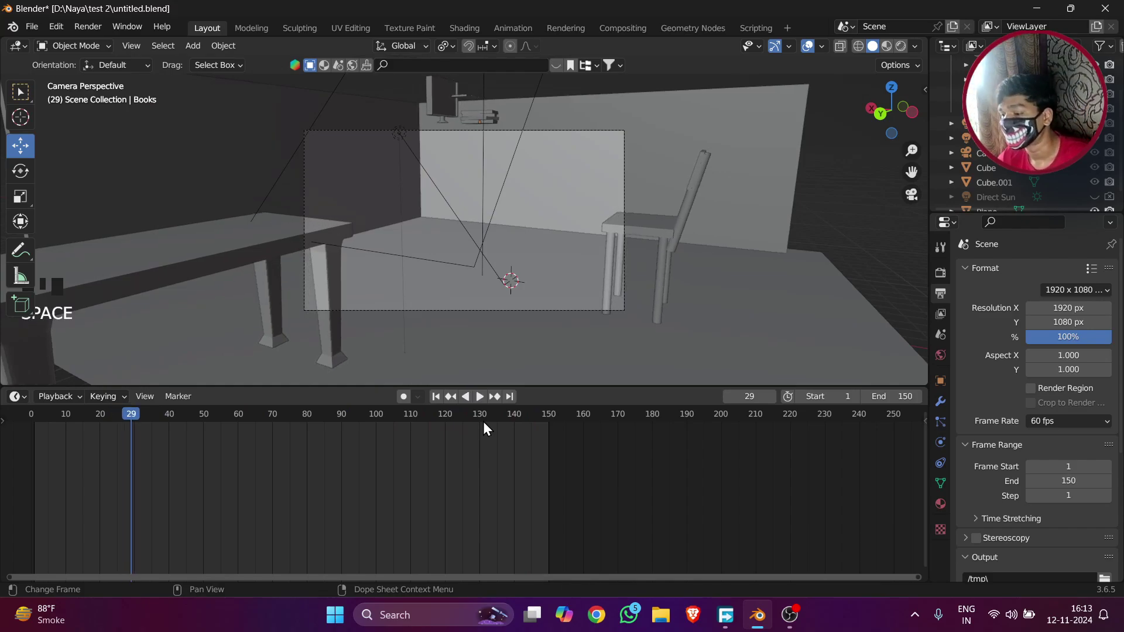
- Select the table, shift its keyframes 90 frames forward on the timeline, and undo the shift
{"action": "left_click", "coordinate": [111, 247]}
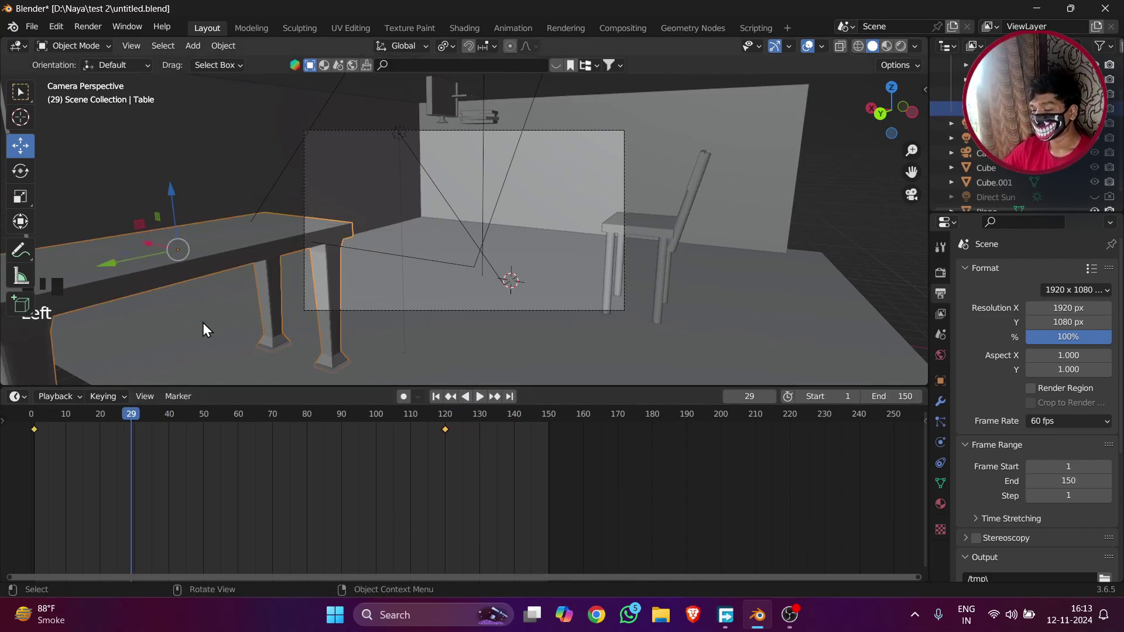
{"action": "left_click_drag", "start_coordinate": [124, 422], "coordinate": [26, 412]}
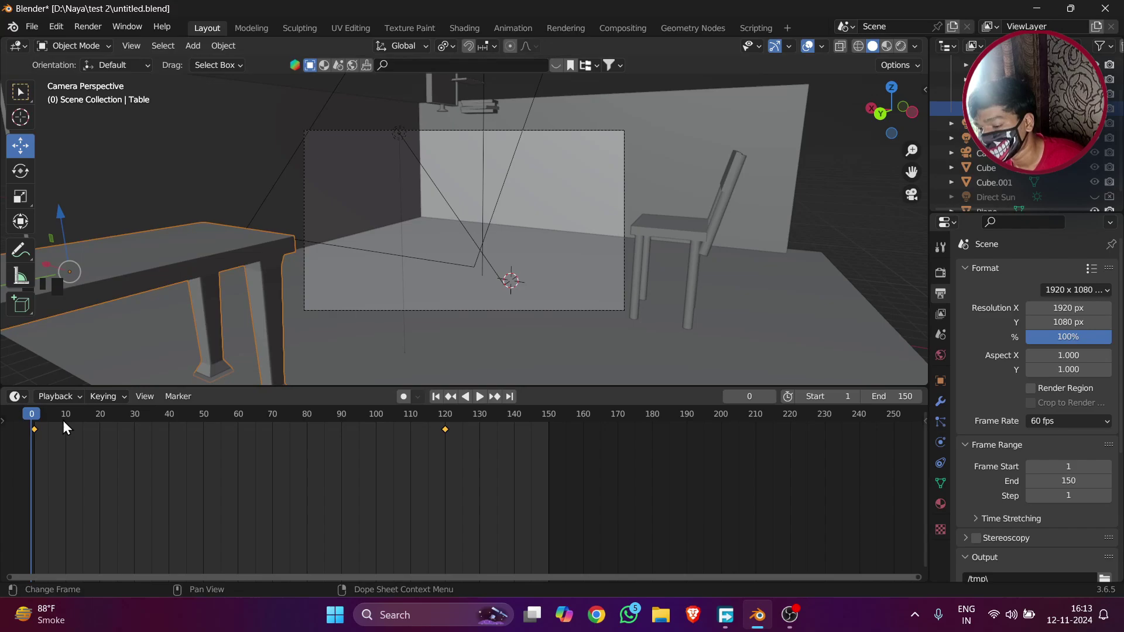
{"action": "left_click_drag", "start_coordinate": [31, 428], "coordinate": [340, 494]}
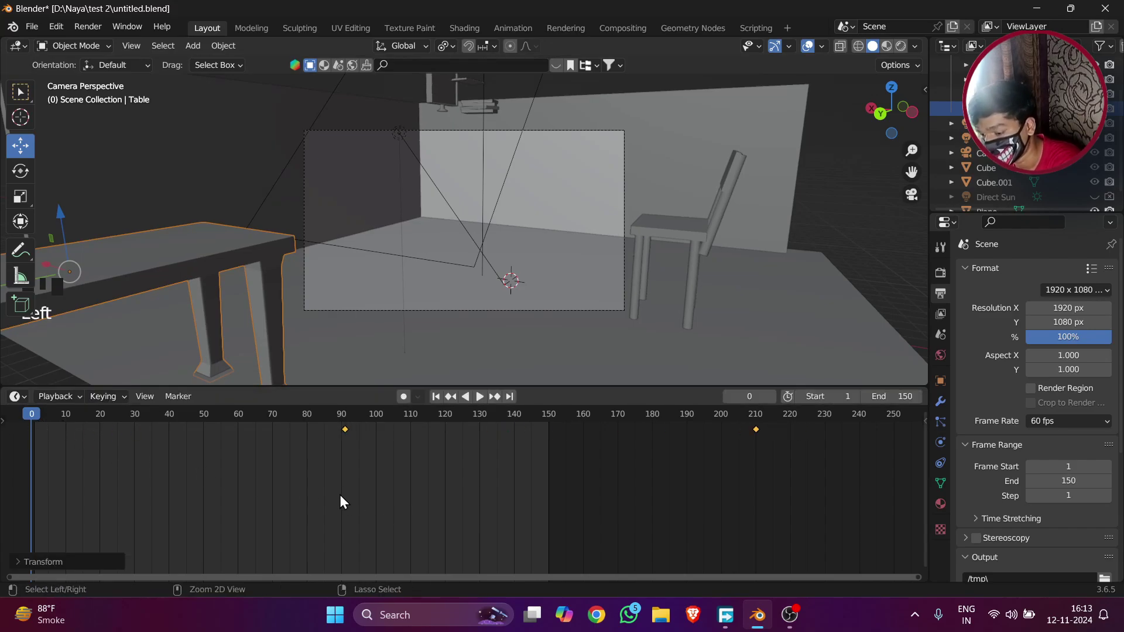
{"action": "key", "text": "ctrl+z"}
- Examine the table's keyframes on the timeline by scrubbing between its start and frame 120
{"action": "left_click", "coordinate": [443, 425]}
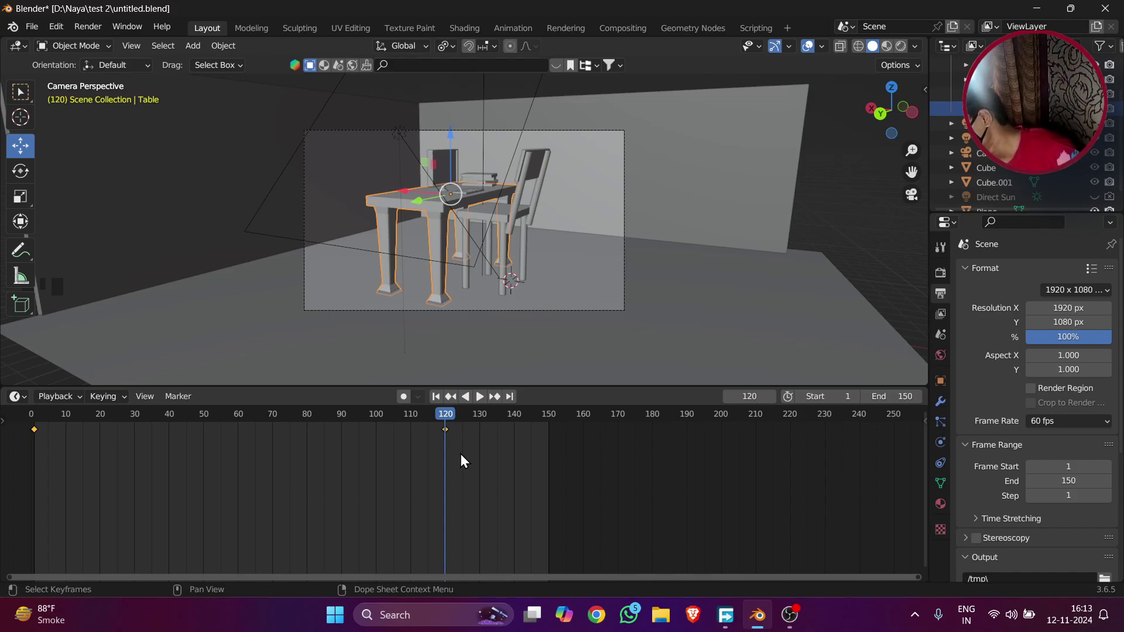
{"action": "scroll", "coordinate": [803, 465], "scroll_direction": "down", "scroll_amount": 3}
{"action": "scroll", "coordinate": [774, 484], "scroll_direction": "up", "scroll_amount": 6}
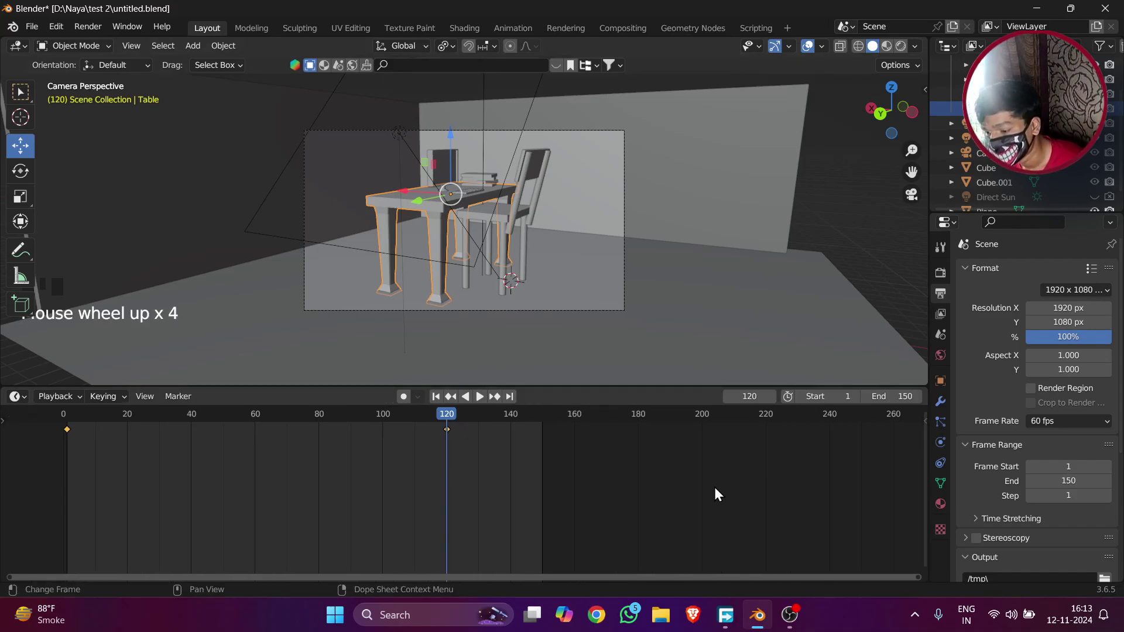
{"action": "left_click_drag", "start_coordinate": [438, 412], "coordinate": [1, 418]}
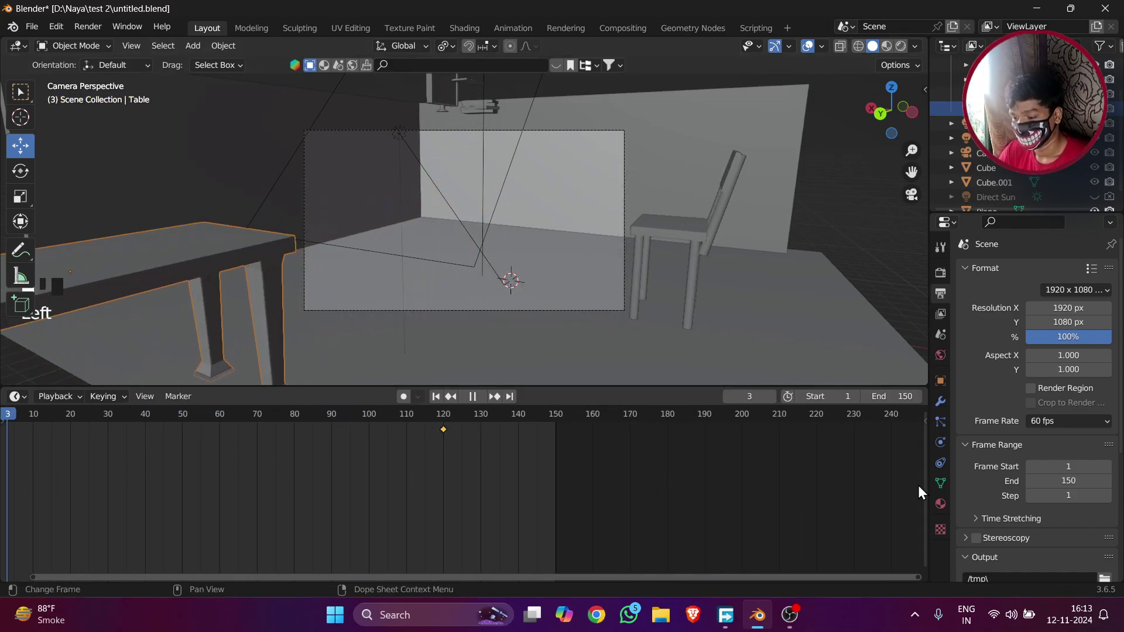
{"action": "scroll", "coordinate": [769, 489], "scroll_direction": "down", "scroll_amount": 2}
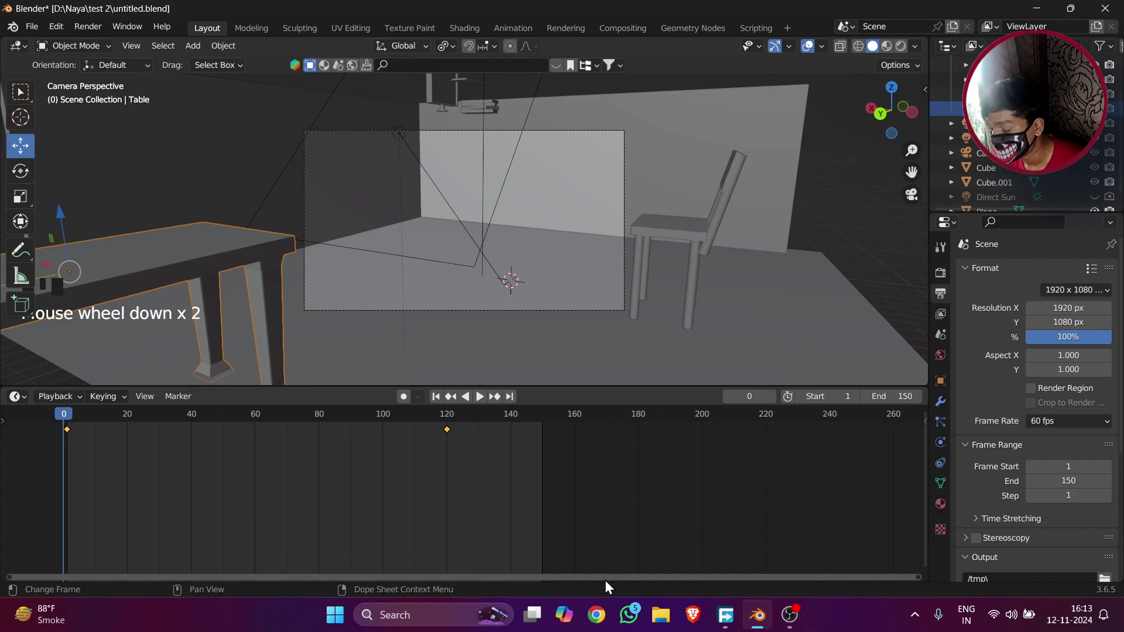
{"action": "scroll", "coordinate": [581, 578], "scroll_direction": "left", "scroll_amount": 2}
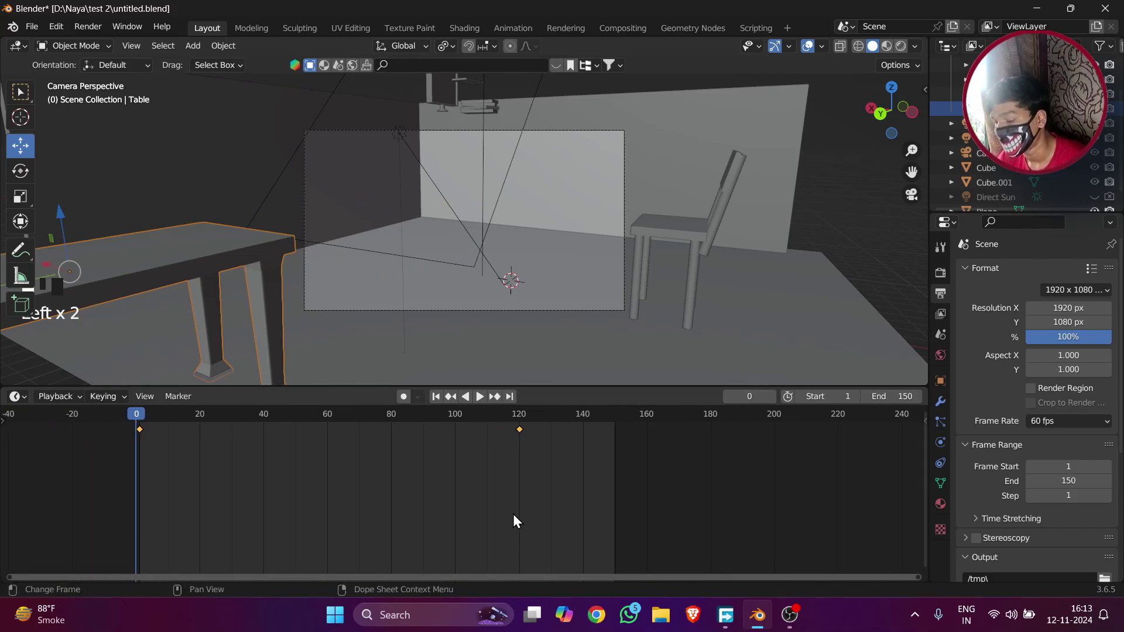
{"action": "scroll", "coordinate": [507, 518], "scroll_direction": "up", "scroll_amount": 4}
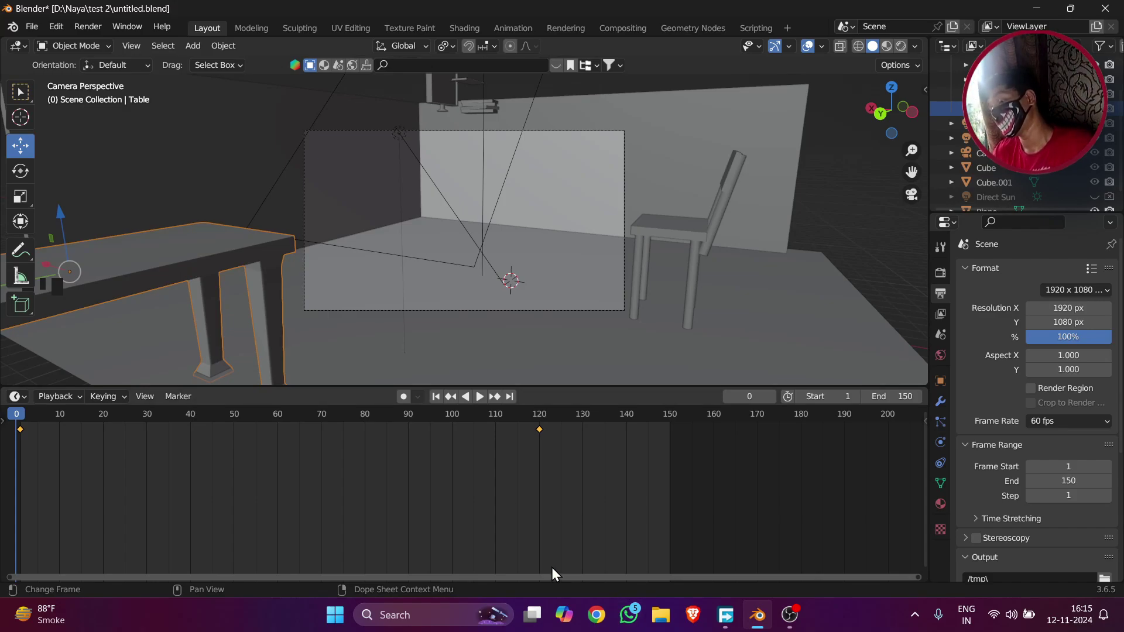
{"action": "scroll", "coordinate": [492, 489], "scroll_direction": "down", "scroll_amount": 2}
{"action": "scroll", "coordinate": [346, 539], "scroll_direction": "left", "scroll_amount": 5}
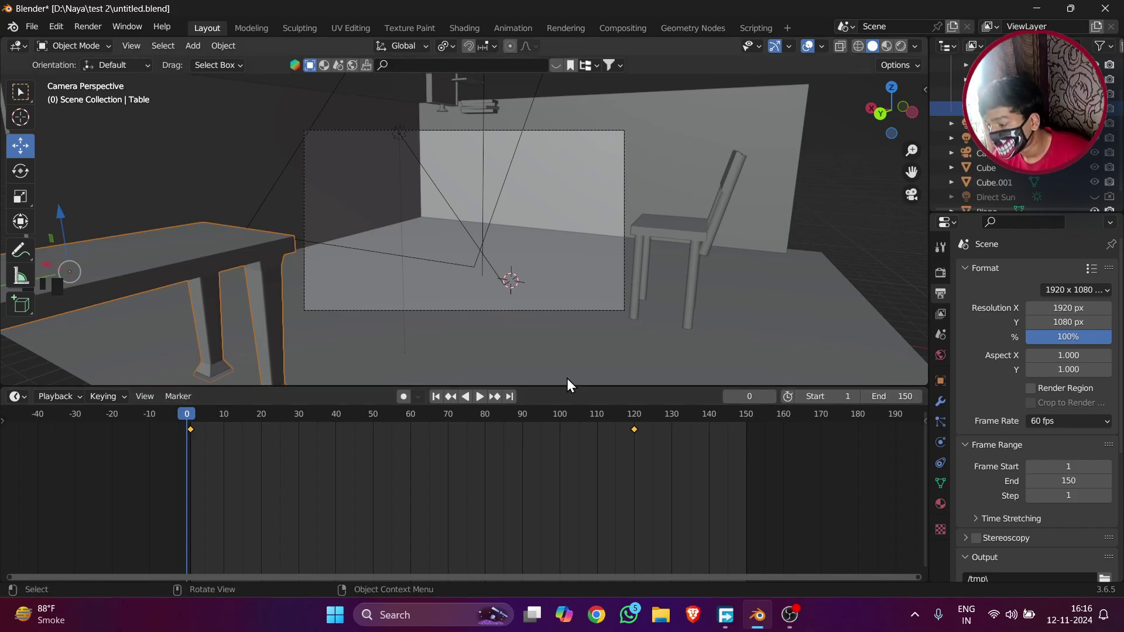
- Show the render properties and widen their editor to about half of the window
{"action": "left_click", "coordinate": [942, 273]}
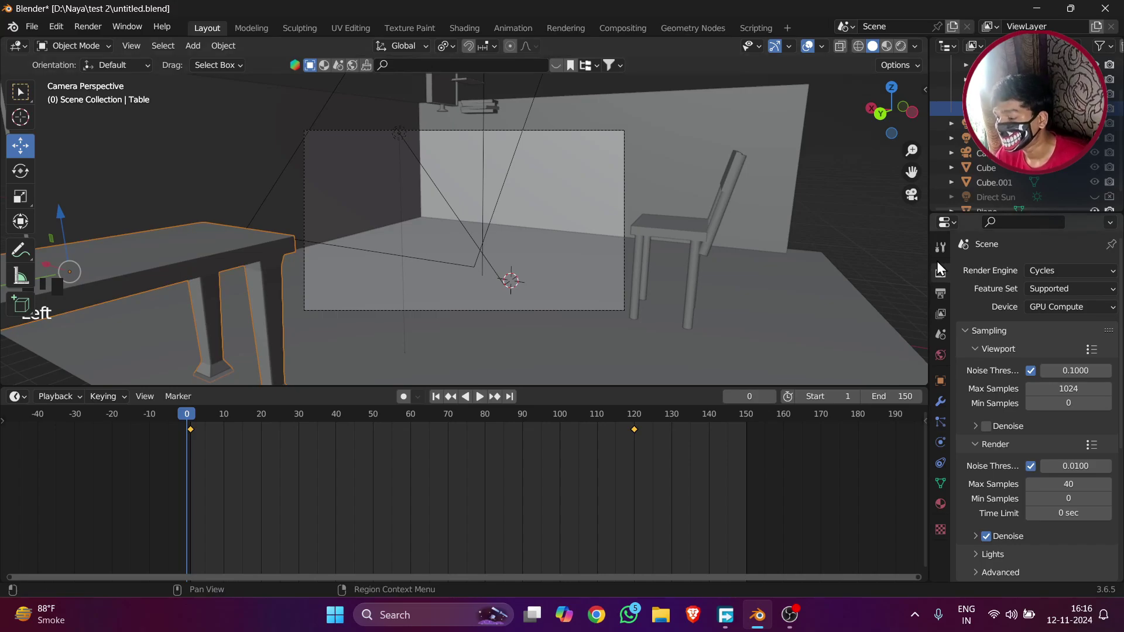
{"action": "left_click_drag", "start_coordinate": [931, 258], "coordinate": [556, 284]}
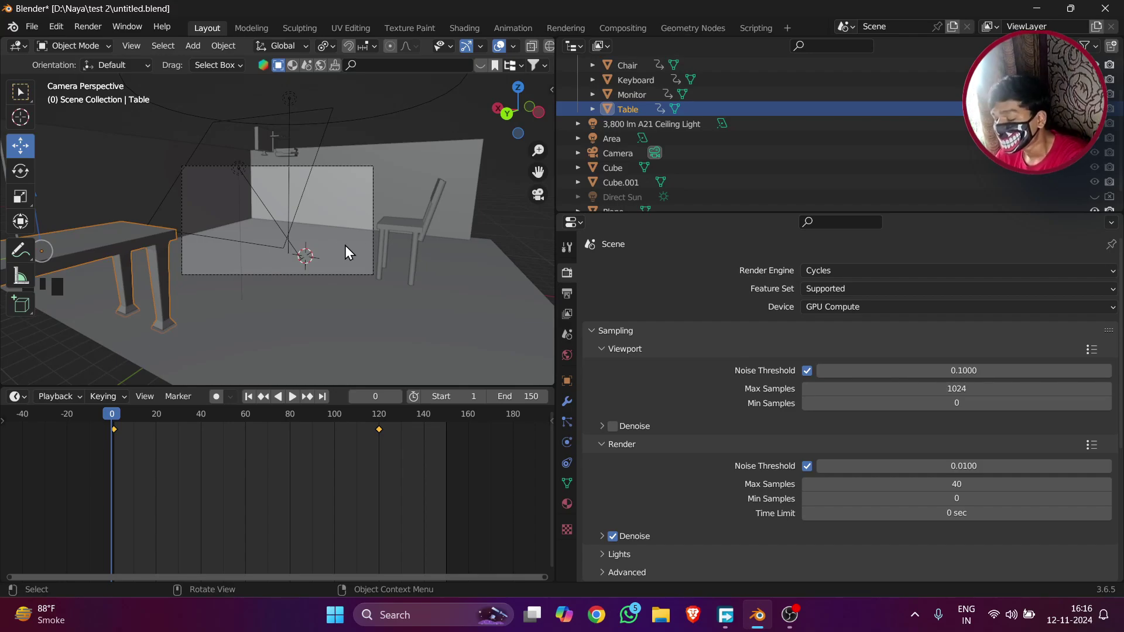
{"action": "scroll", "coordinate": [399, 269], "scroll_direction": "up", "scroll_amount": 2}
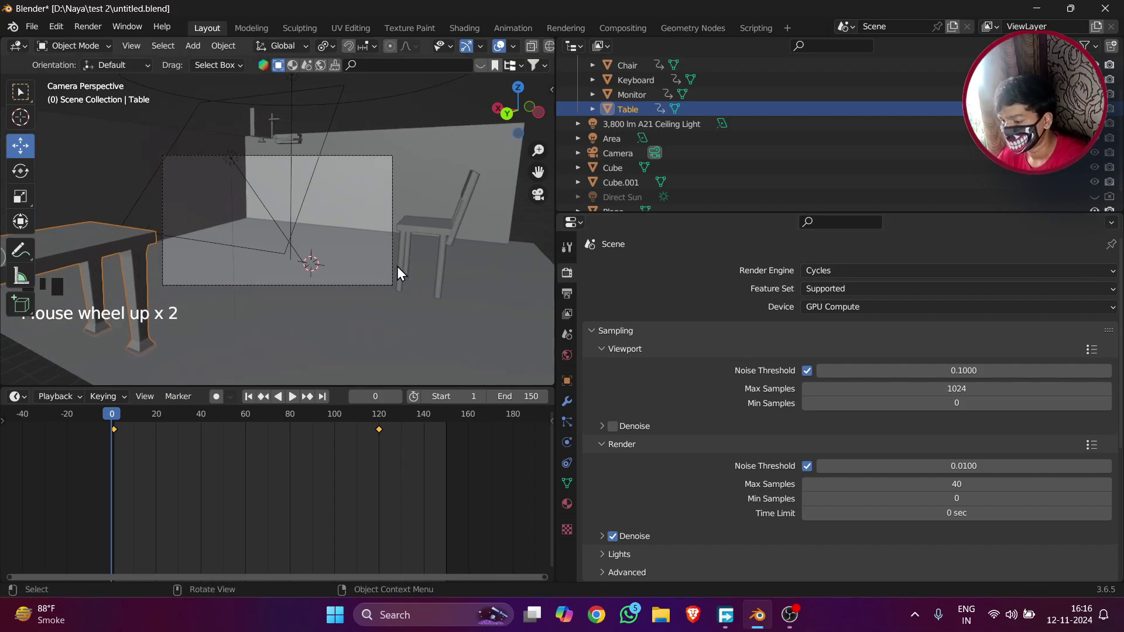
{"action": "scroll", "coordinate": [399, 269], "scroll_direction": "up", "scroll_amount": 1}
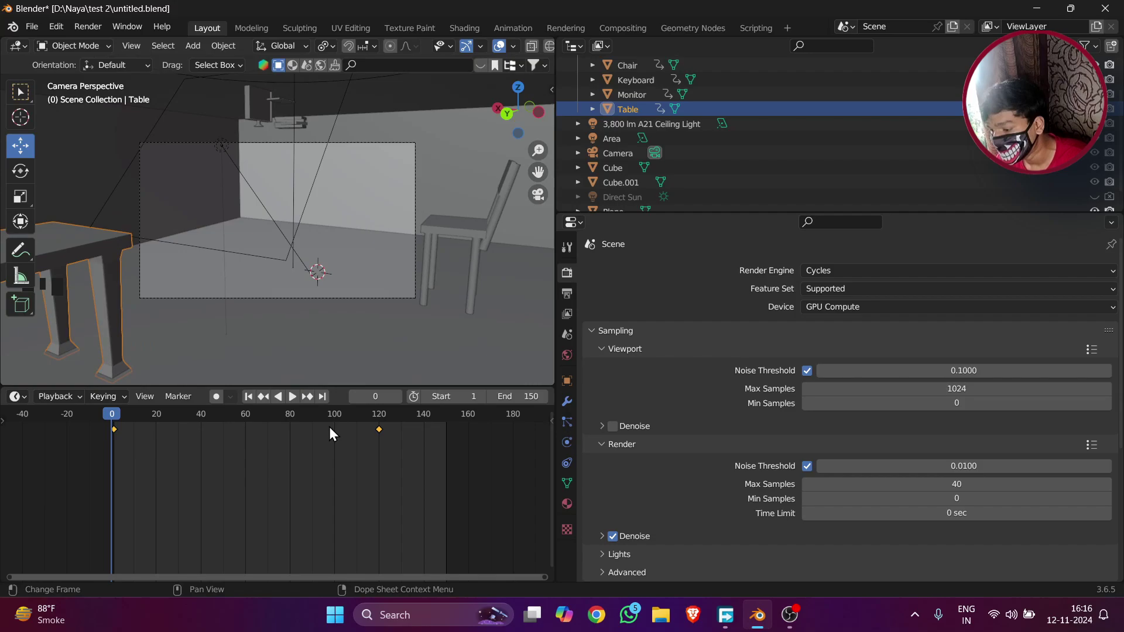
- Go to frame 120 and set the render engine to Eevee
{"action": "left_click", "coordinate": [339, 413]}
{"action": "left_click_drag", "start_coordinate": [339, 413], "coordinate": [381, 446]}
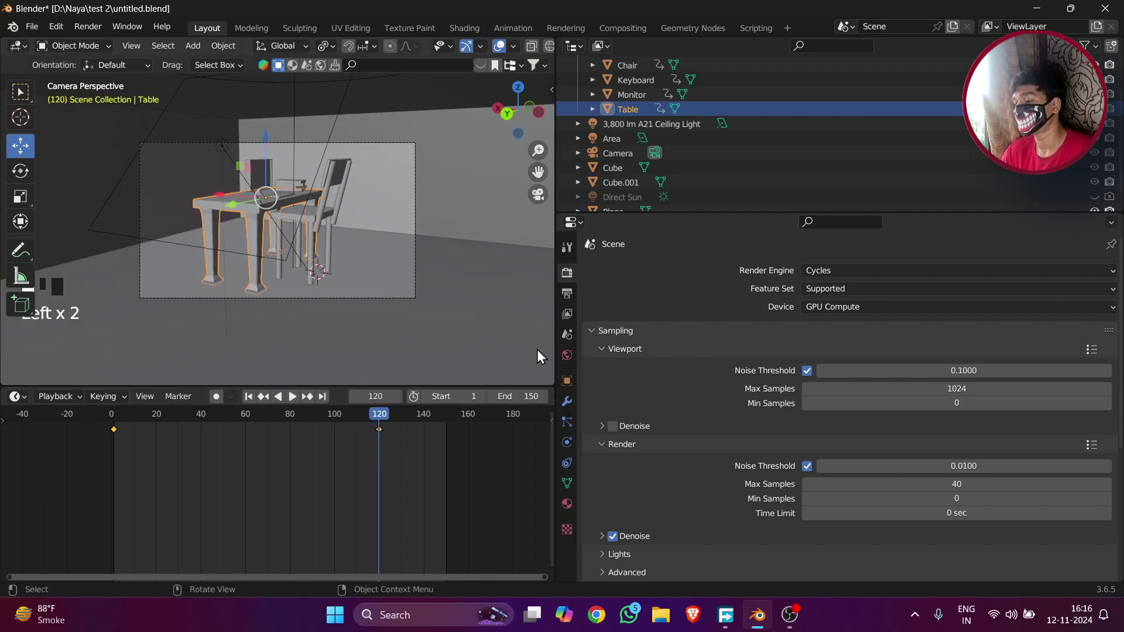
{"action": "left_click", "coordinate": [806, 270]}
{"action": "left_click", "coordinate": [817, 288]}
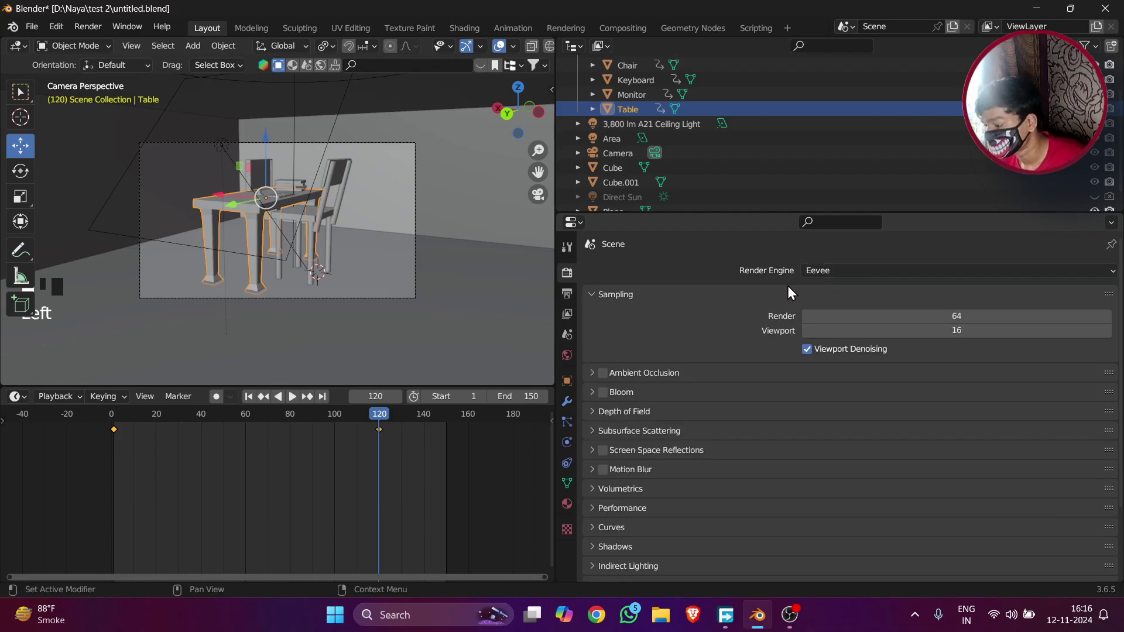
- Render frame 120 as a still image and inspect the rendered desk scene
{"action": "left_click", "coordinate": [88, 27]}
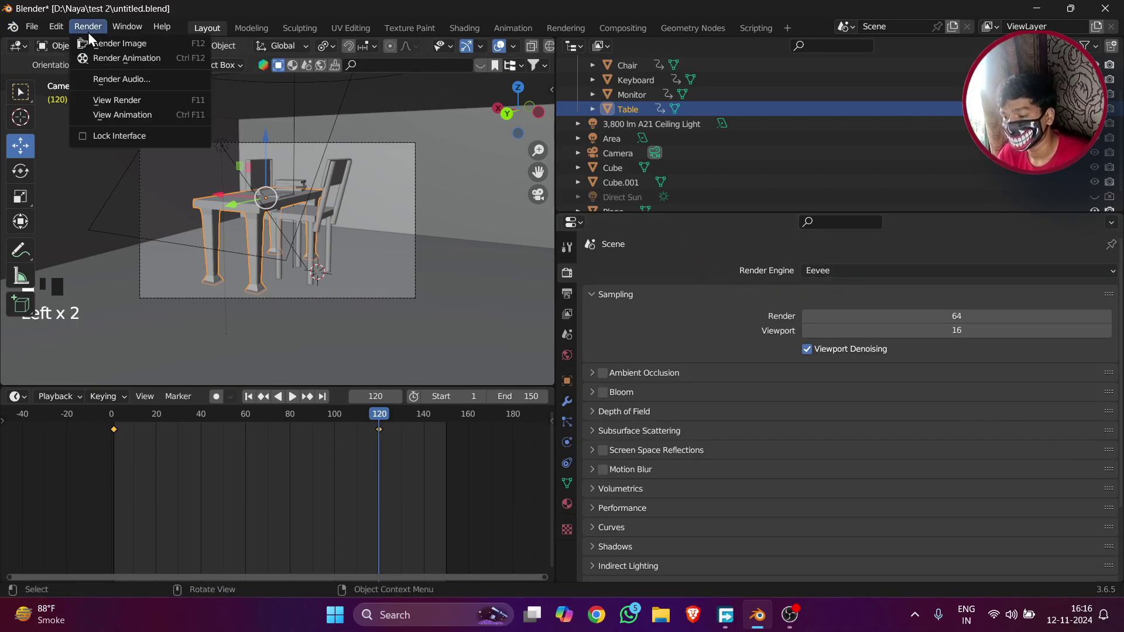
{"action": "left_click", "coordinate": [98, 43]}
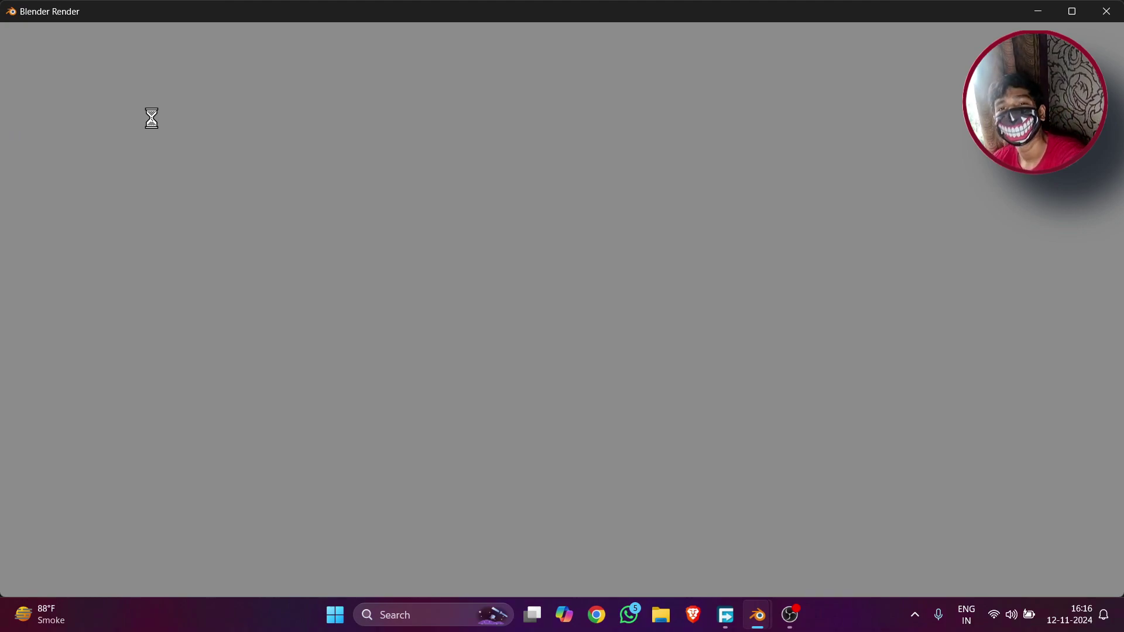
{"action": "scroll", "coordinate": [176, 140], "scroll_direction": "down", "scroll_amount": 4}
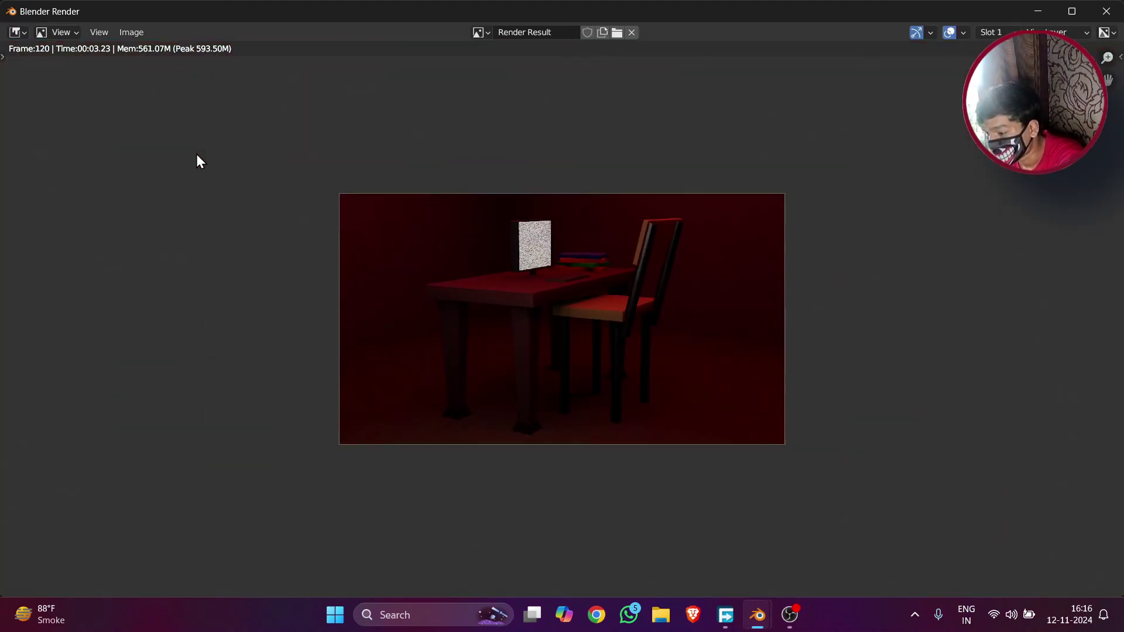
{"action": "scroll", "coordinate": [198, 160], "scroll_direction": "up", "scroll_amount": 7}
{"action": "scroll", "coordinate": [455, 291], "scroll_direction": "down", "scroll_amount": 5}
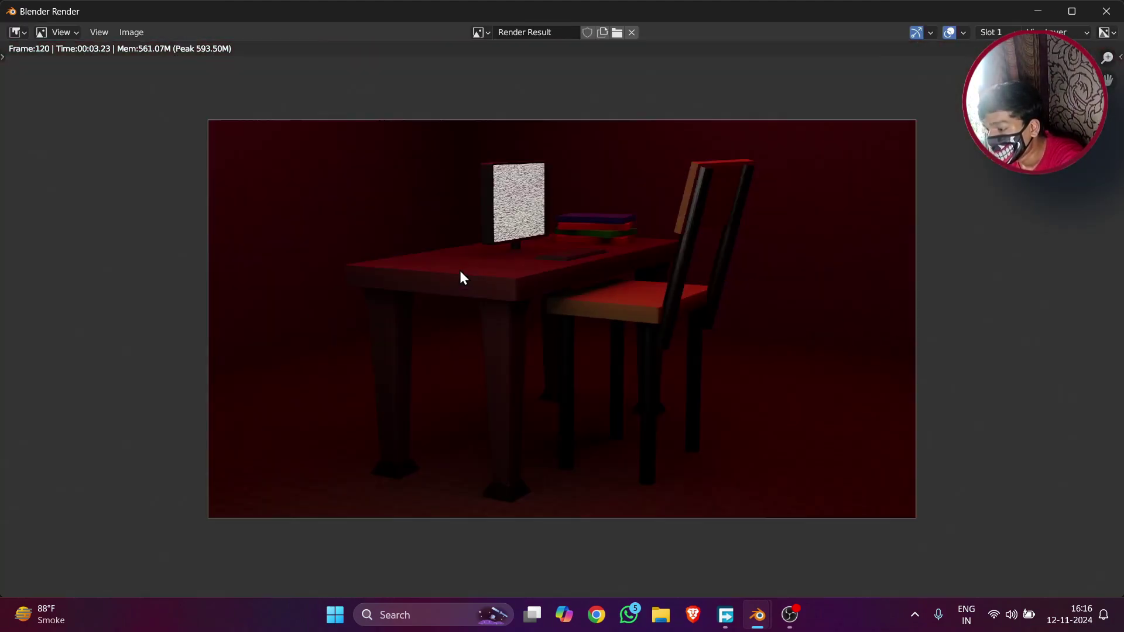
{"action": "scroll", "coordinate": [461, 278], "scroll_direction": "up", "scroll_amount": 3}
{"action": "scroll", "coordinate": [462, 271], "scroll_direction": "down", "scroll_amount": 1}
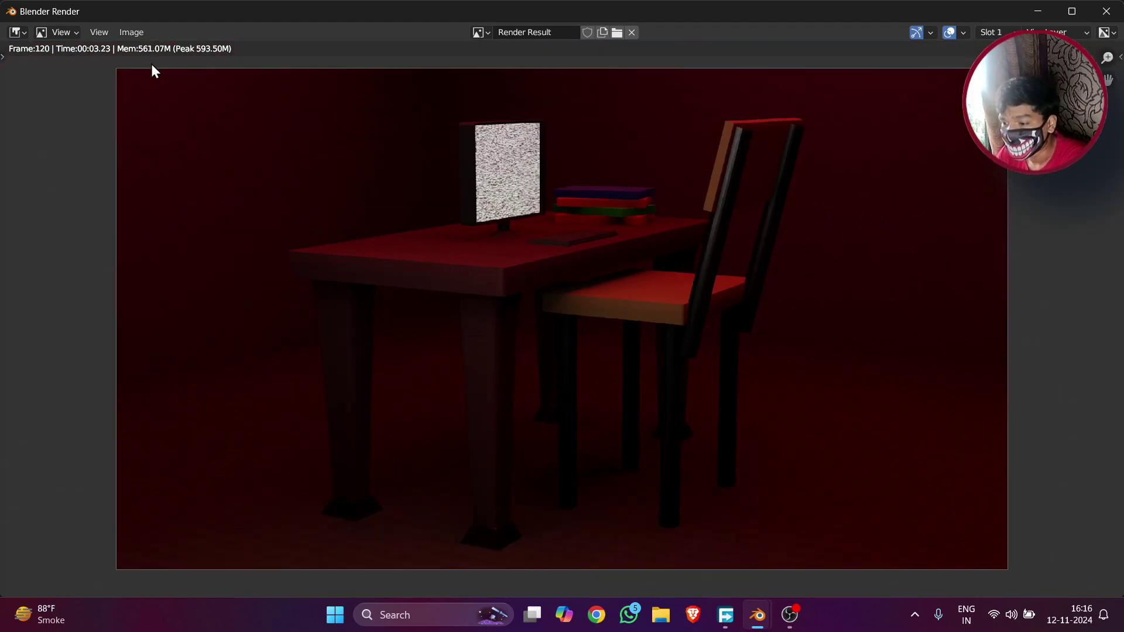
- Save the Eevee render as untitled.png in D:\Naya\Blender tuts\VDB and close the render window
{"action": "left_click", "coordinate": [132, 32]}
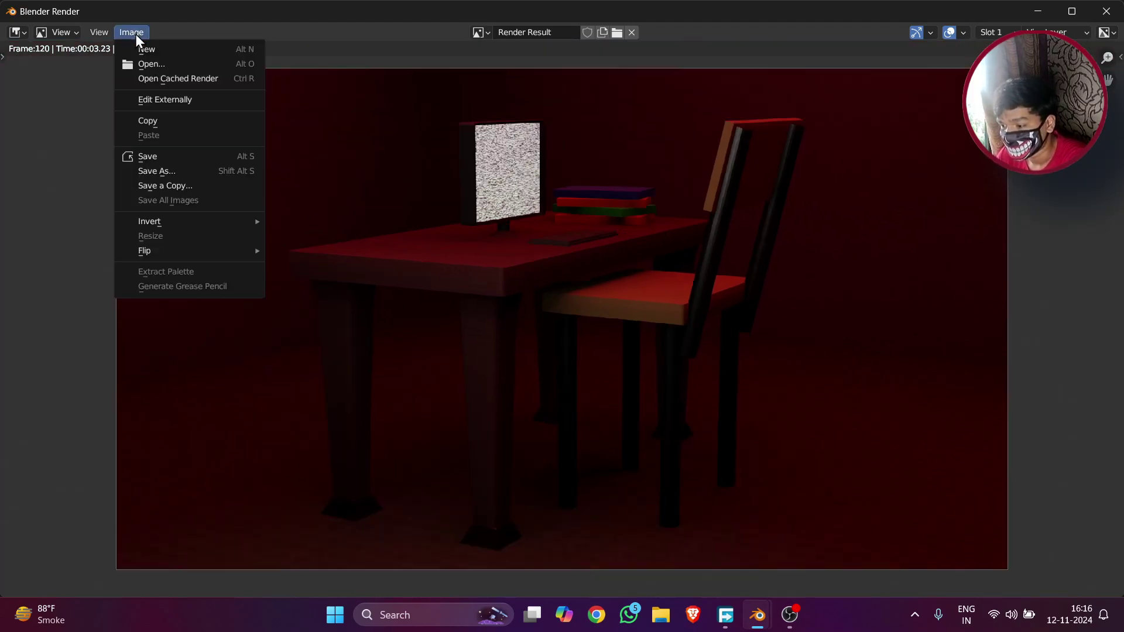
{"action": "left_click", "coordinate": [159, 161]}
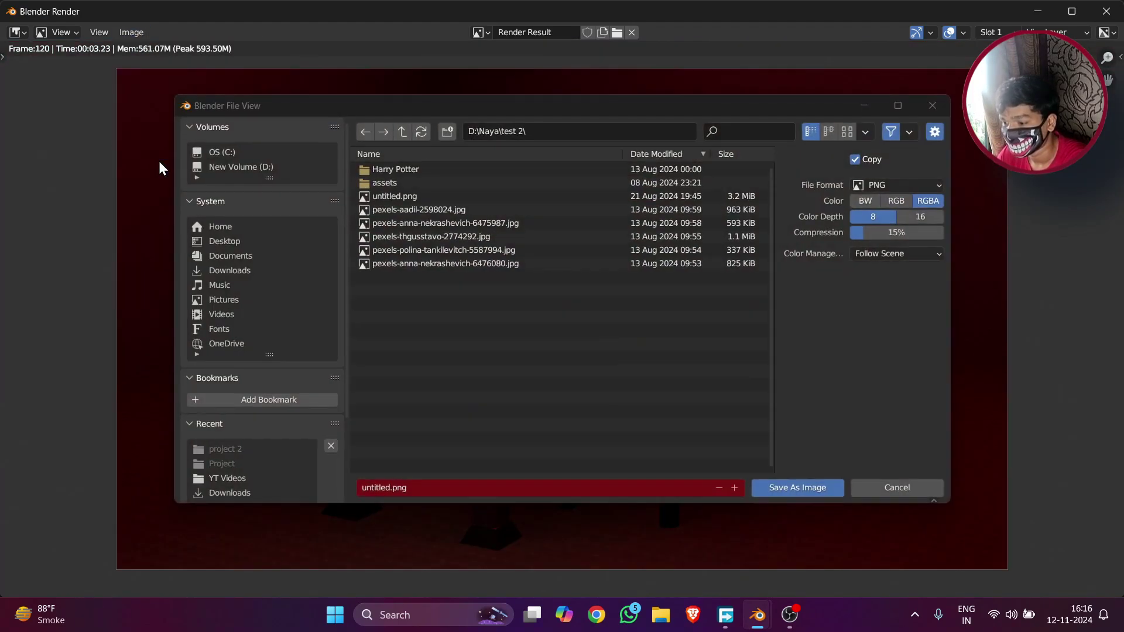
{"action": "left_click", "coordinate": [237, 482]}
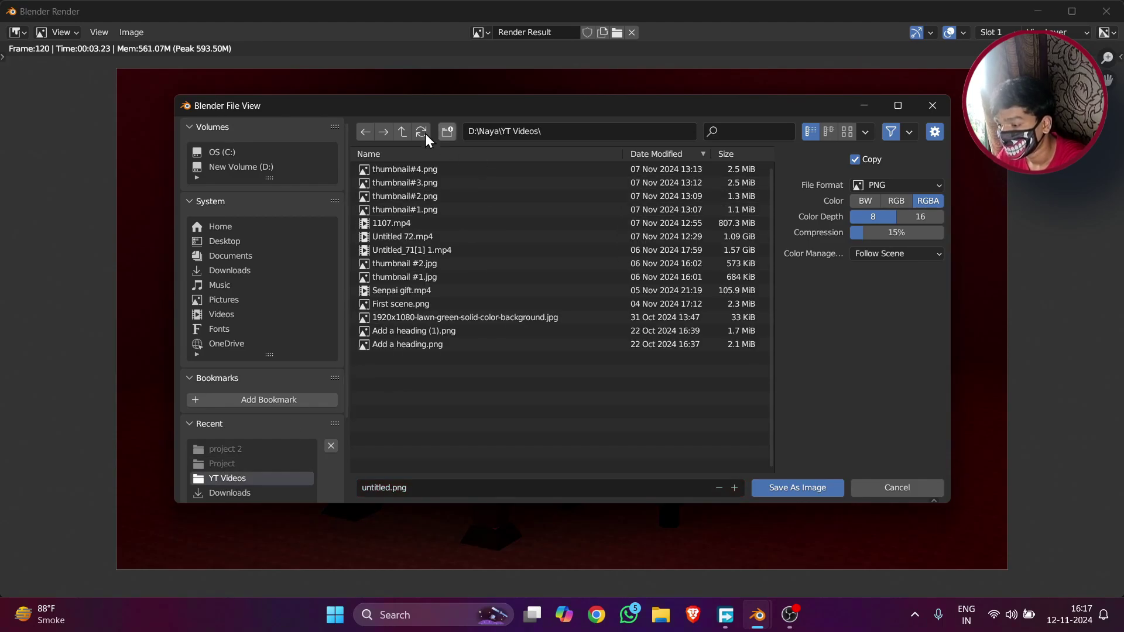
{"action": "left_click", "coordinate": [401, 129]}
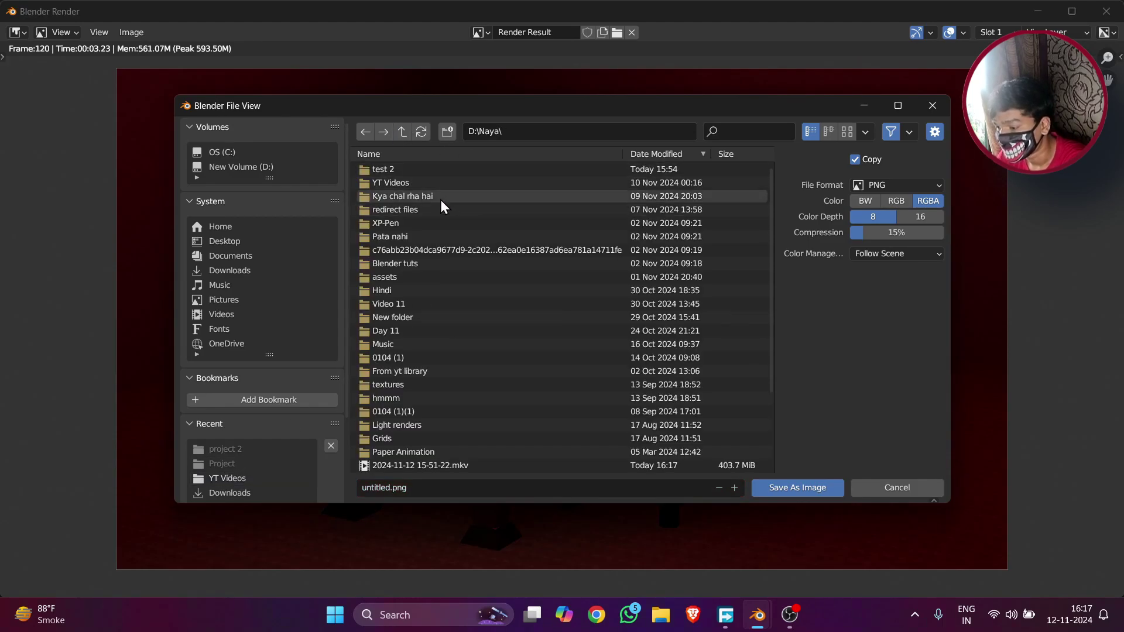
{"action": "double_click", "coordinate": [420, 264]}
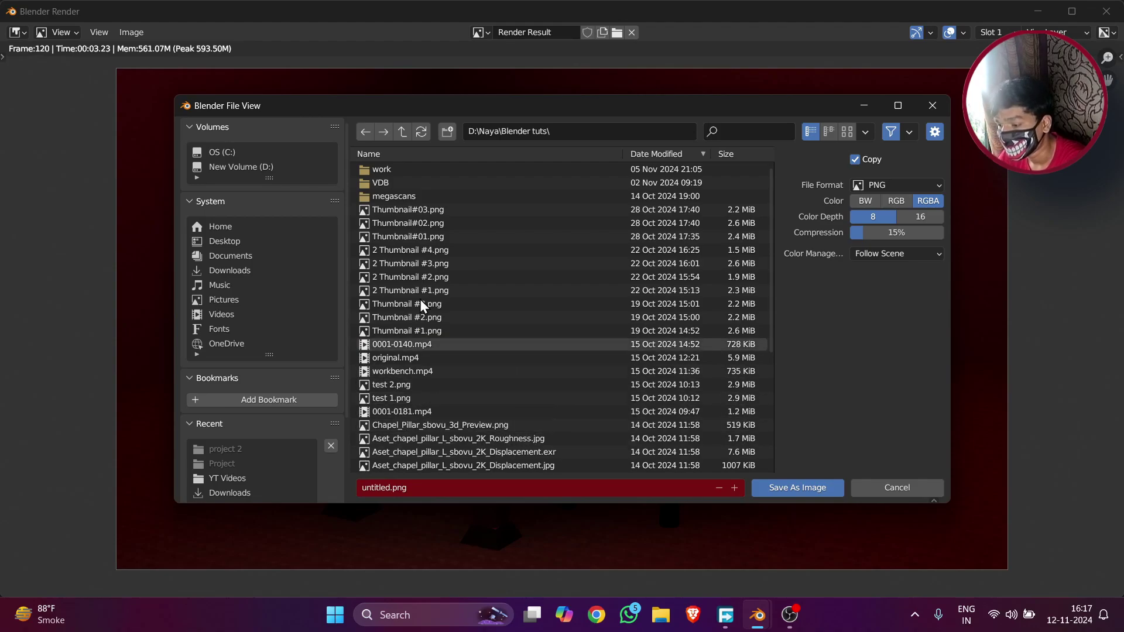
{"action": "double_click", "coordinate": [398, 184]}
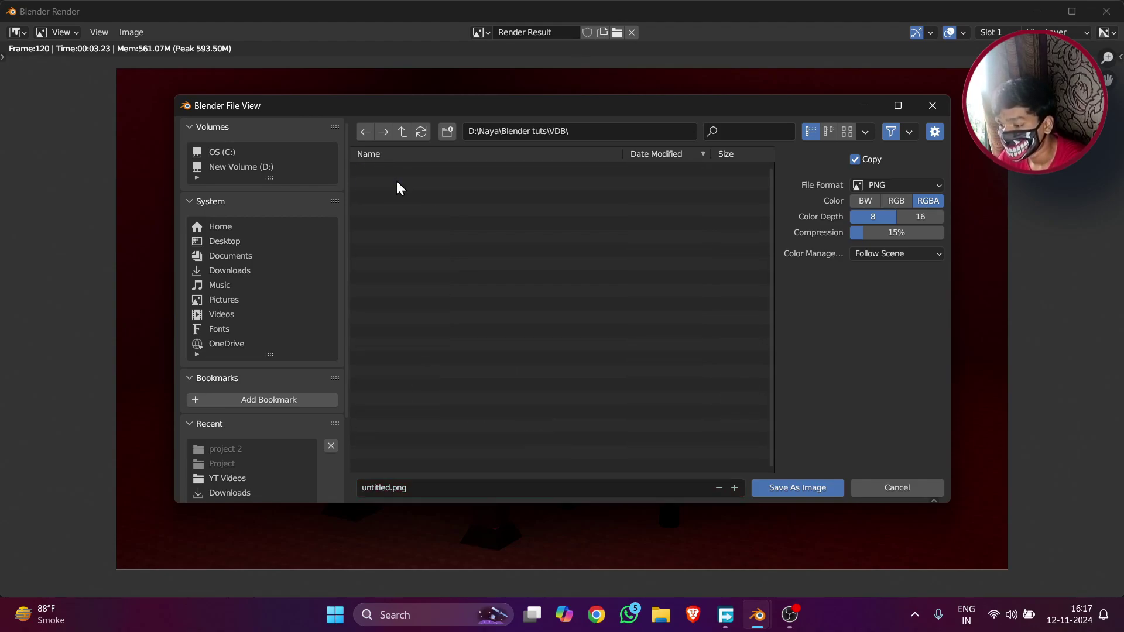
{"action": "left_click", "coordinate": [785, 490]}
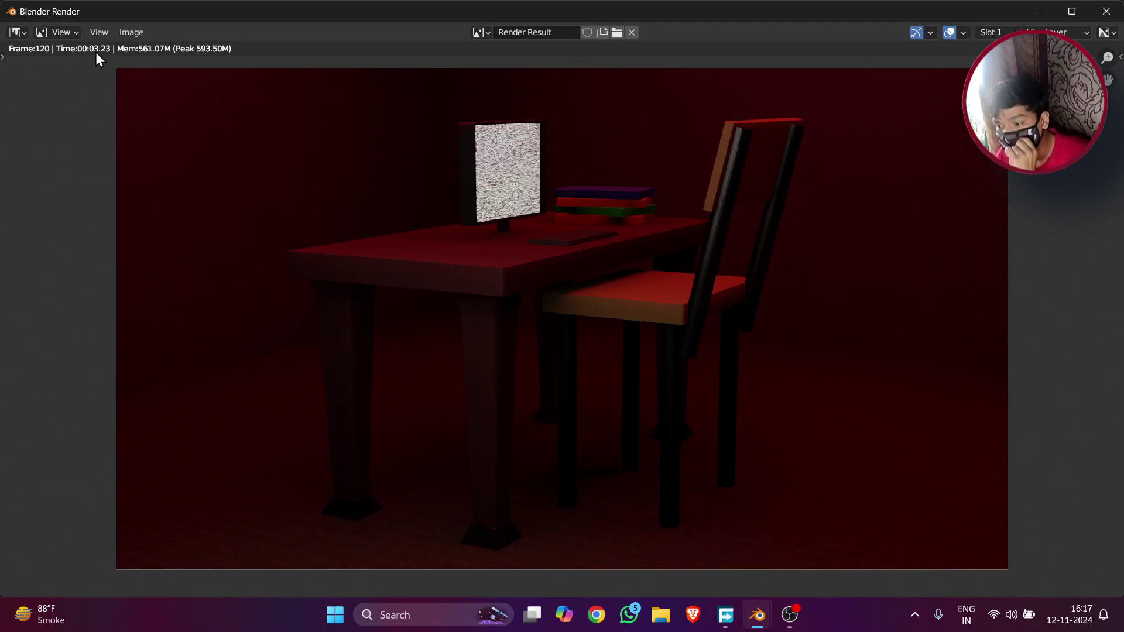
{"action": "left_click", "coordinate": [1106, 11]}
- Switch the render engine to Cycles and back to Eevee to compare their sampling settings
{"action": "left_click", "coordinate": [913, 275]}
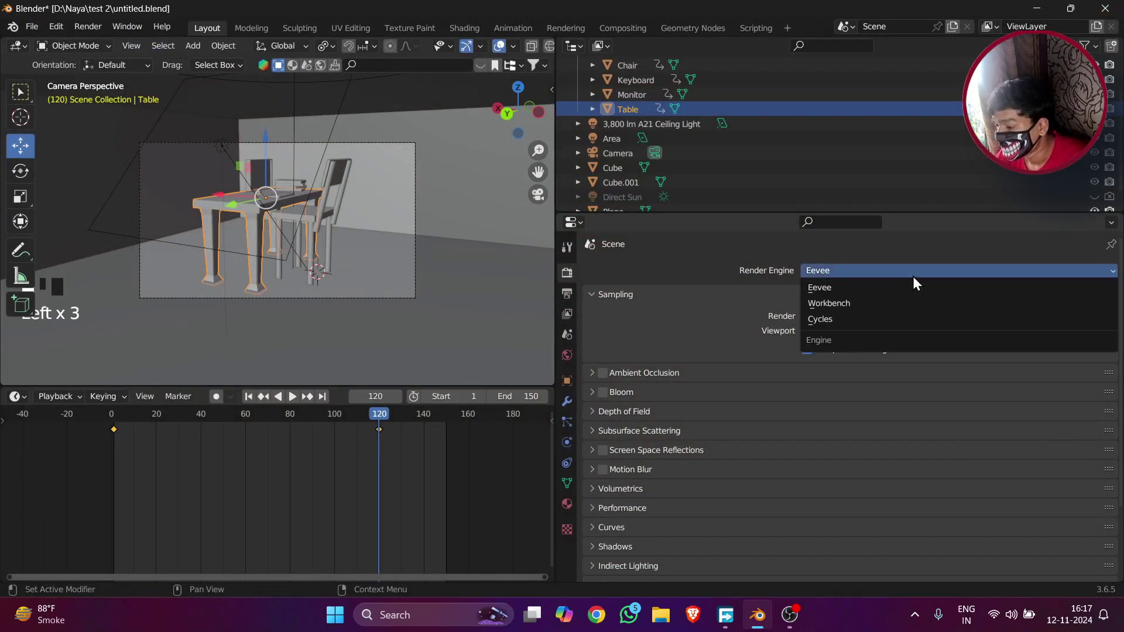
{"action": "left_click", "coordinate": [911, 321]}
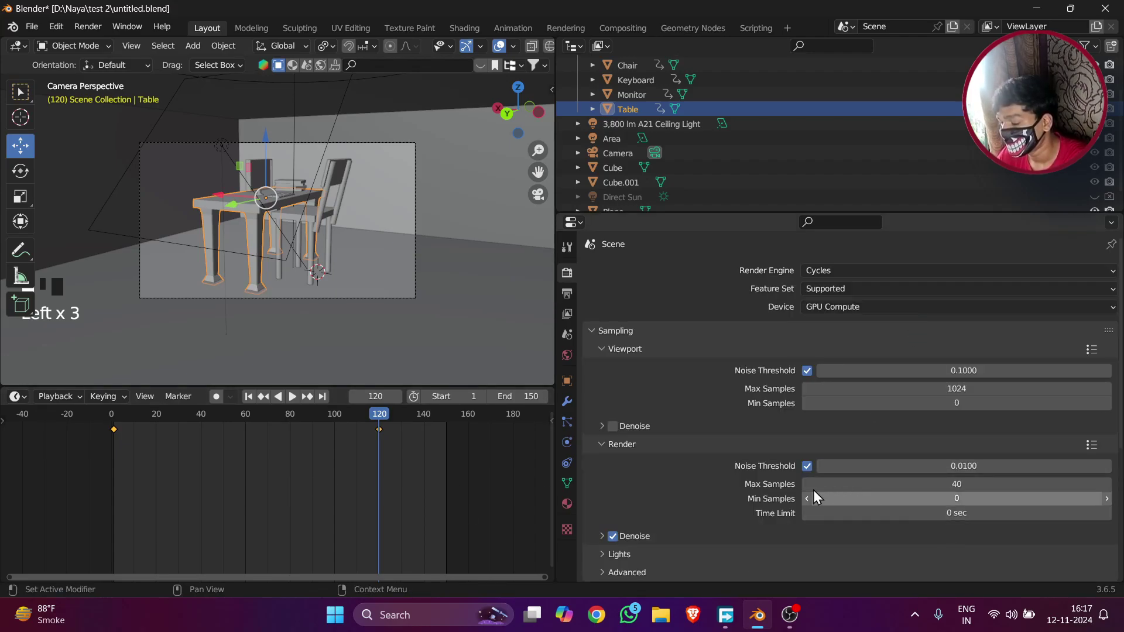
{"action": "left_click", "coordinate": [871, 275]}
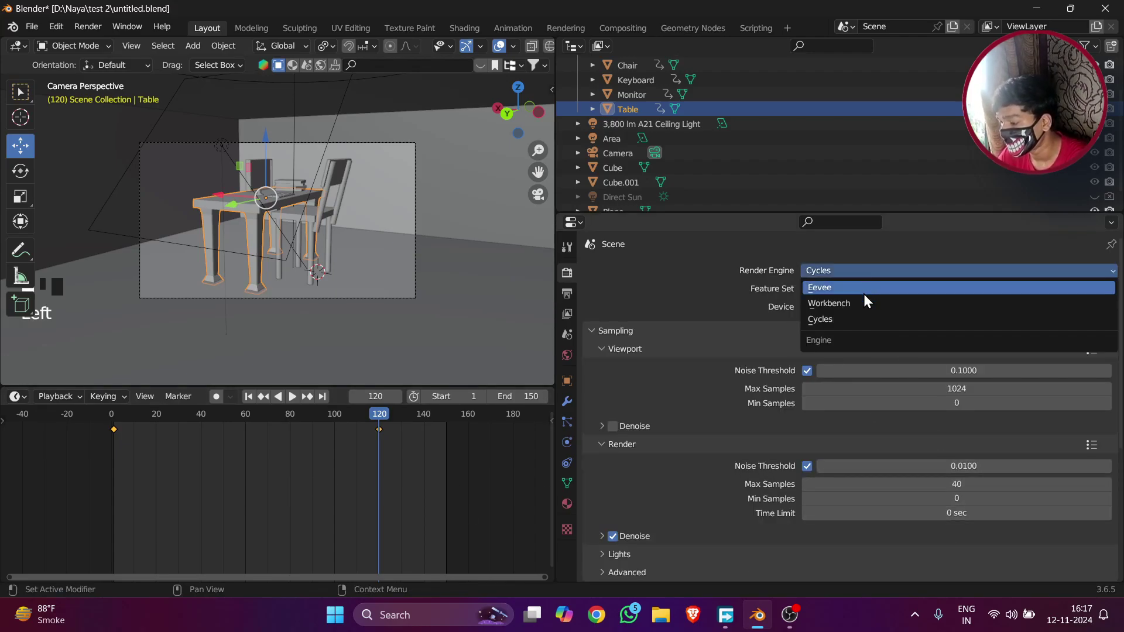
{"action": "left_click", "coordinate": [867, 293]}
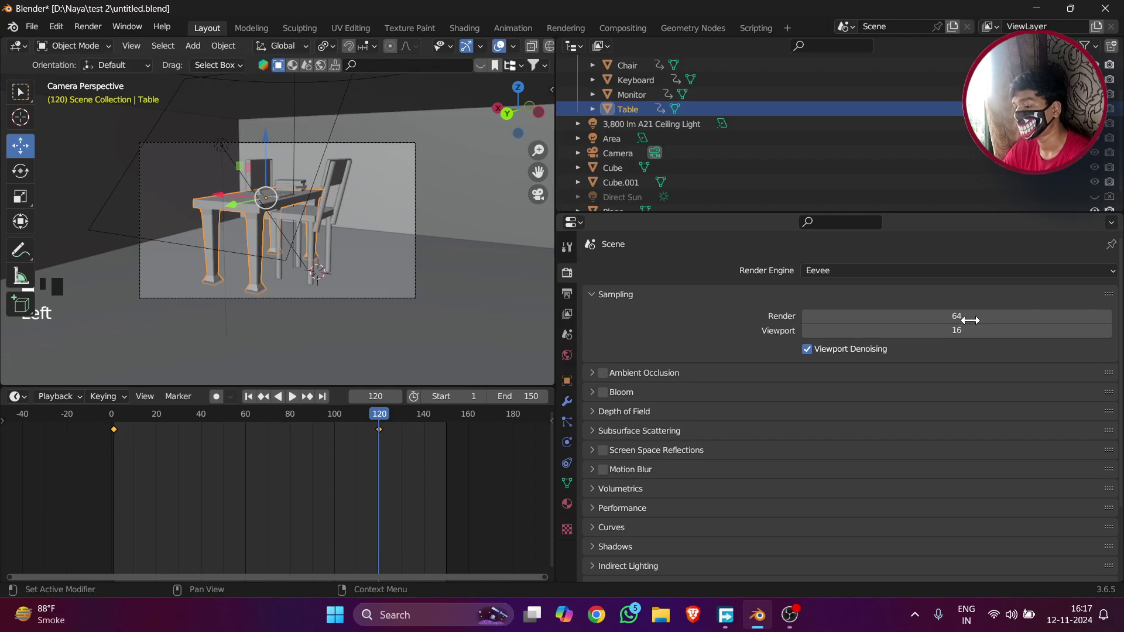
- Set the render engine to Cycles and render frame 120 as a still image
{"action": "left_click", "coordinate": [973, 270]}
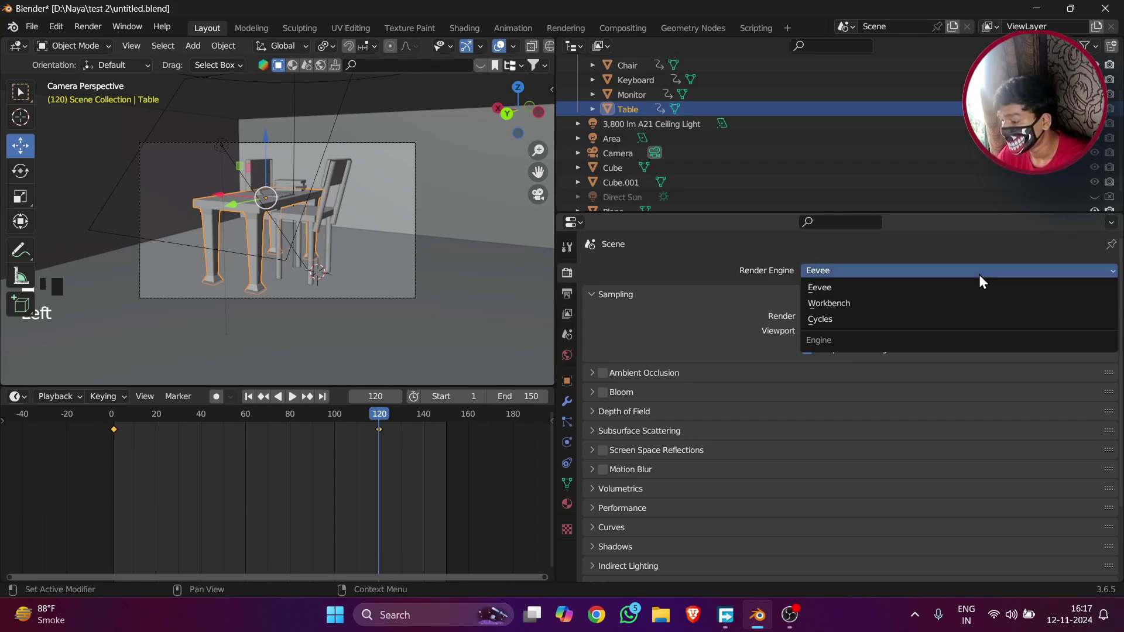
{"action": "left_click", "coordinate": [978, 320]}
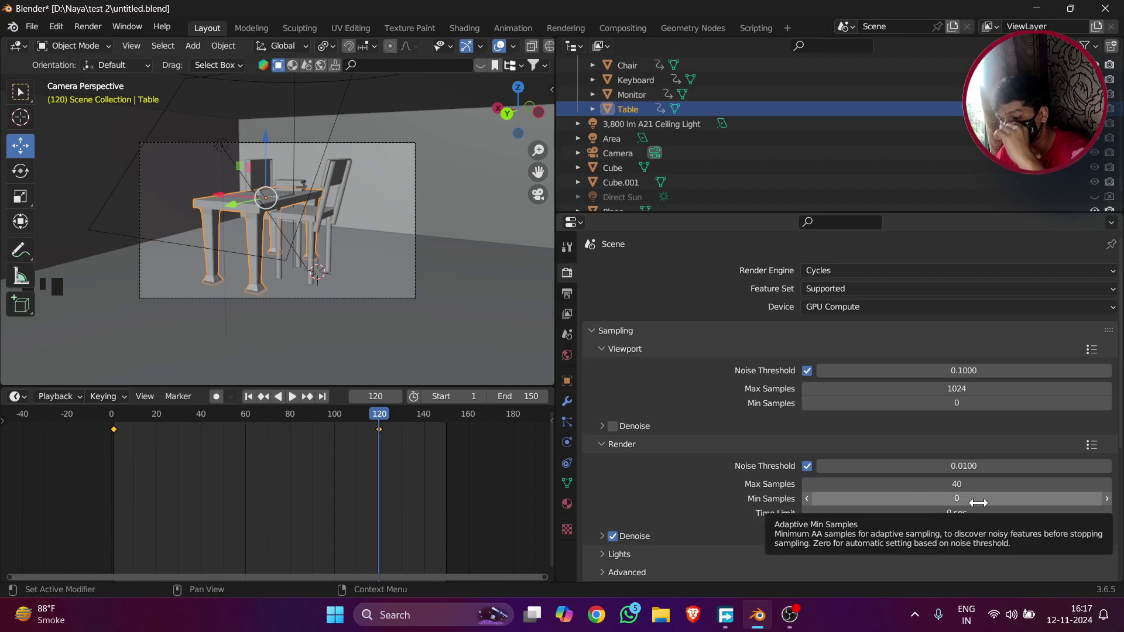
{"action": "left_click", "coordinate": [93, 26]}
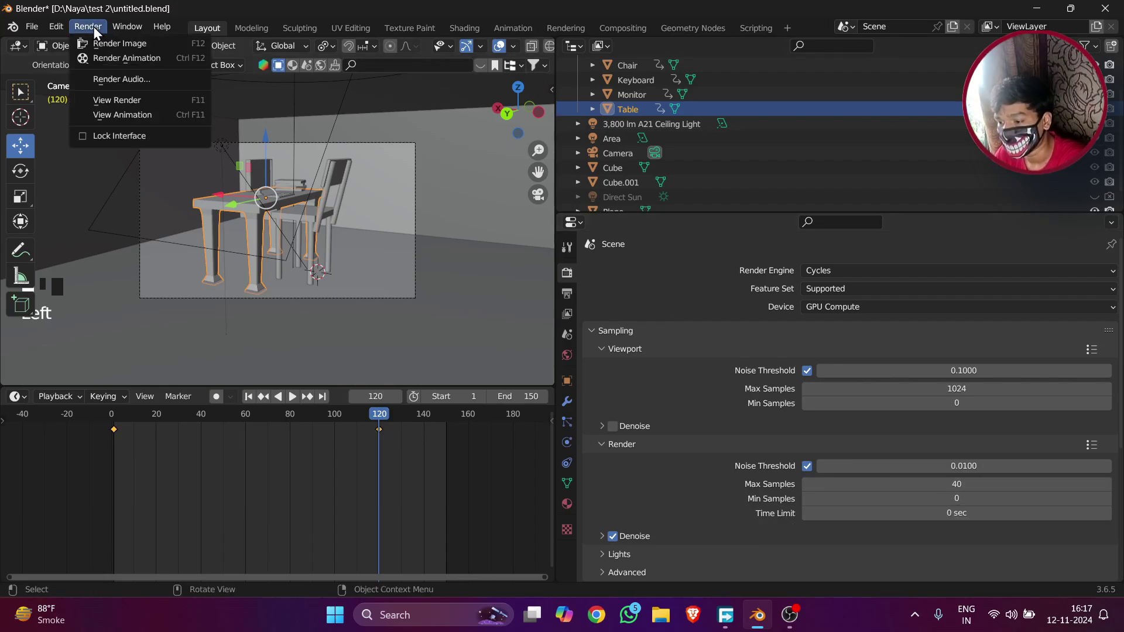
{"action": "left_click", "coordinate": [111, 44]}
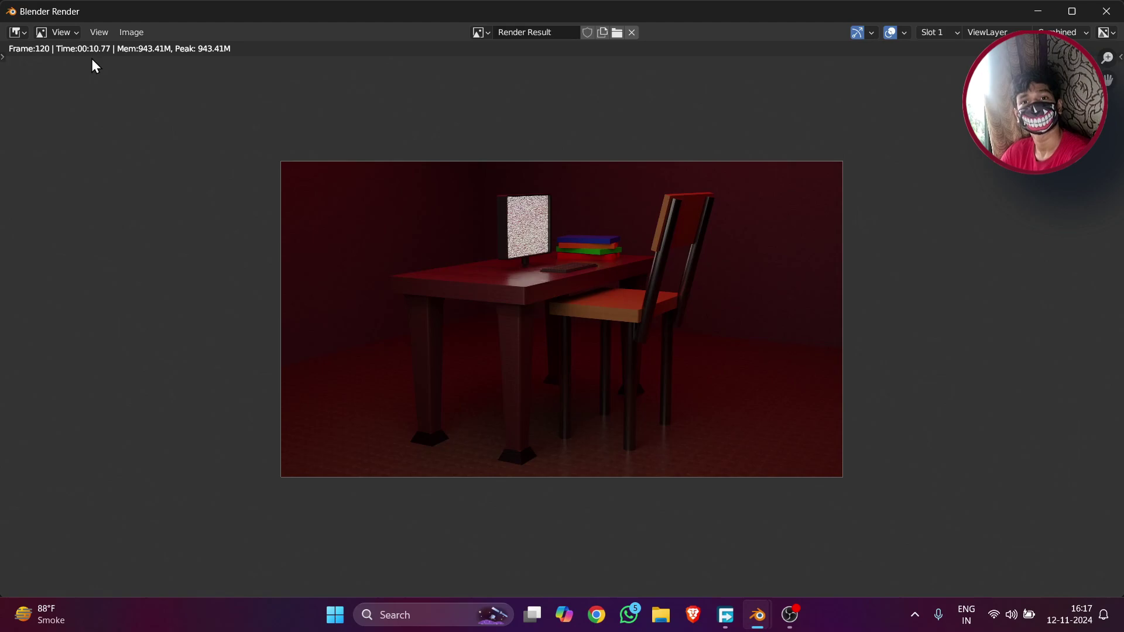
- Save the Cycles render as untitled 2.png in the VDB folder
{"action": "left_click", "coordinate": [124, 33]}
{"action": "left_click", "coordinate": [145, 158]}
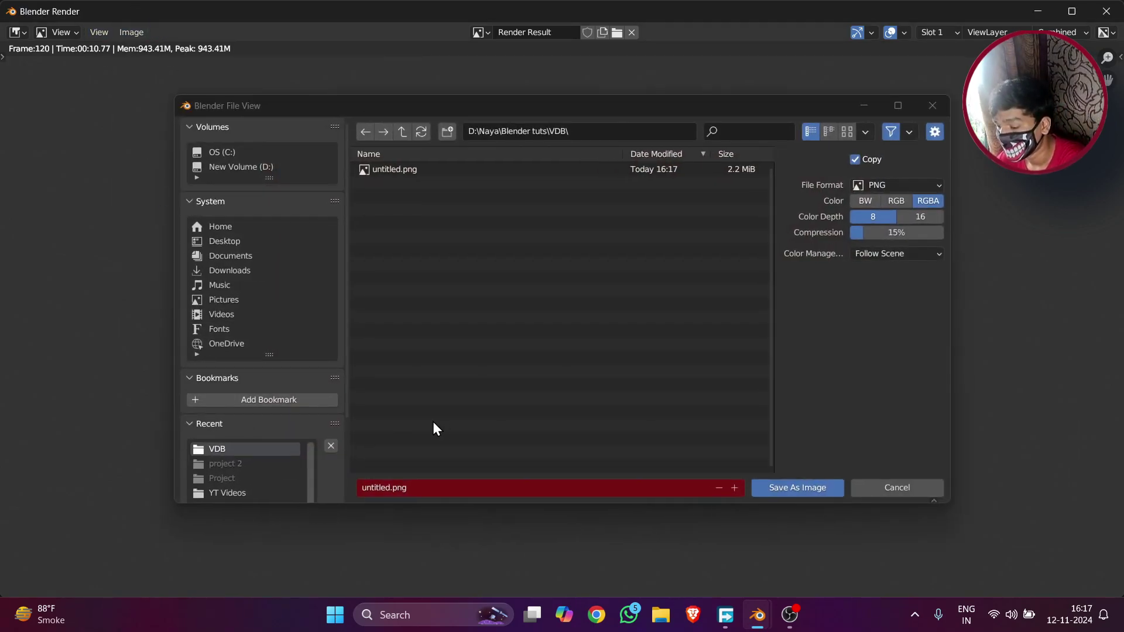
{"action": "left_click", "coordinate": [390, 487]}
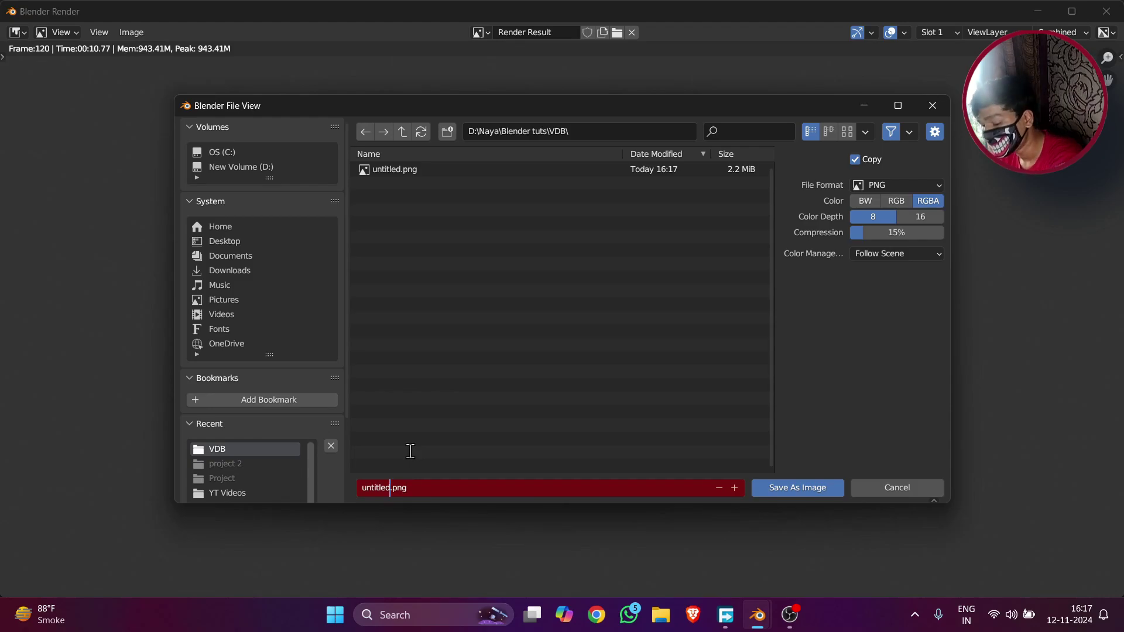
{"action": "key", "text": "Return"}
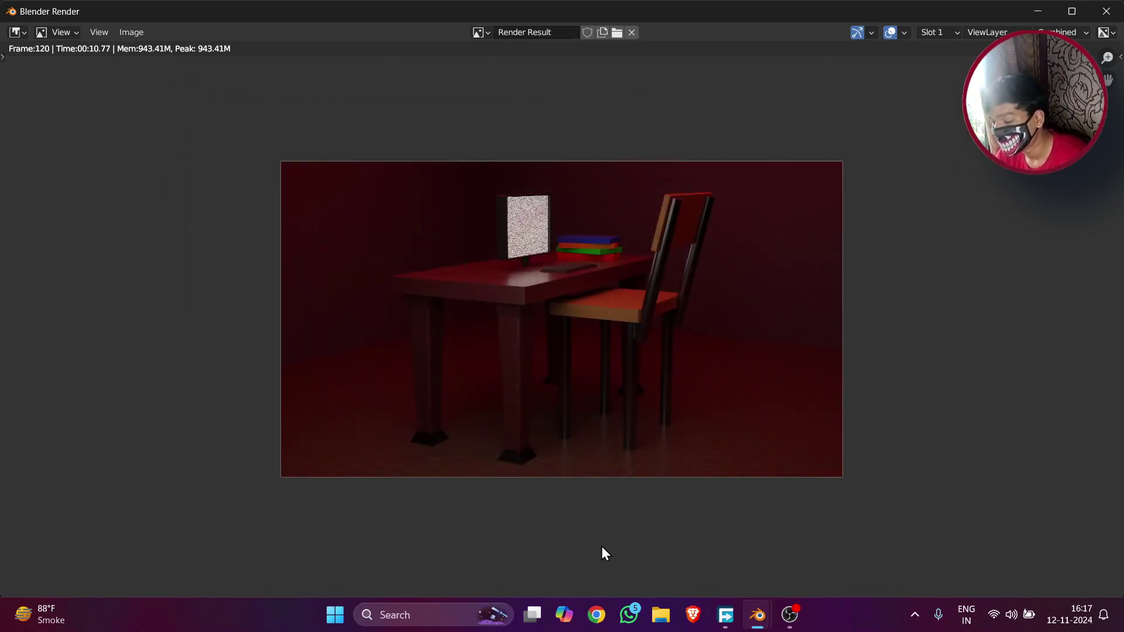
- Switch to File Explorer, go to Naya\Blender tuts\VDB and view untitled 2.png in a maximized Photos window
{"action": "left_click", "coordinate": [662, 615]}
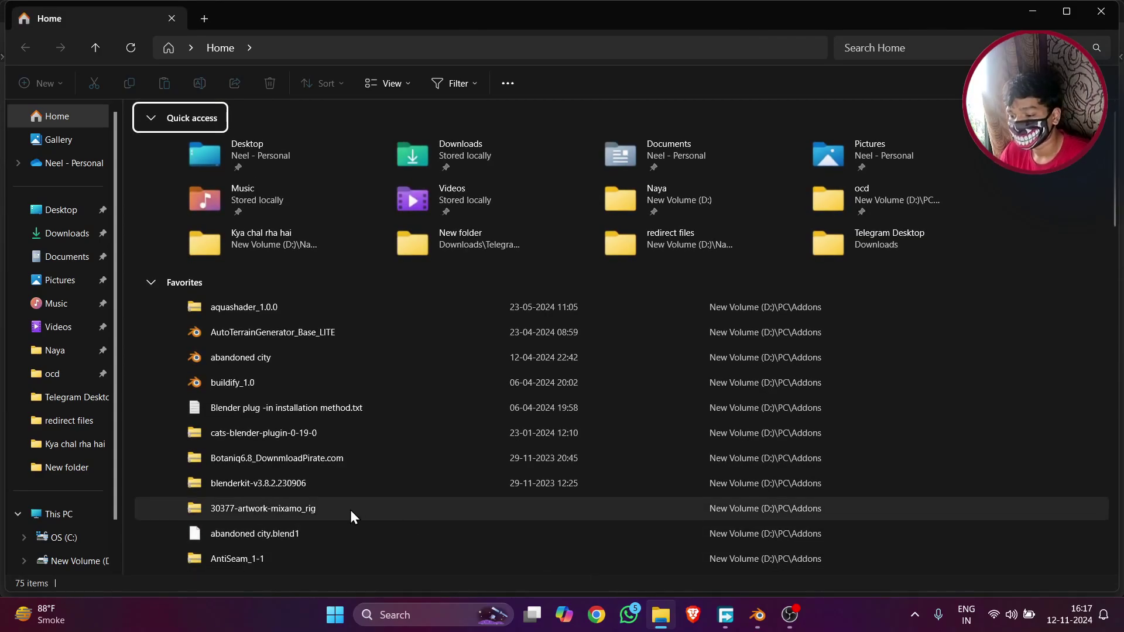
{"action": "left_click", "coordinate": [56, 352]}
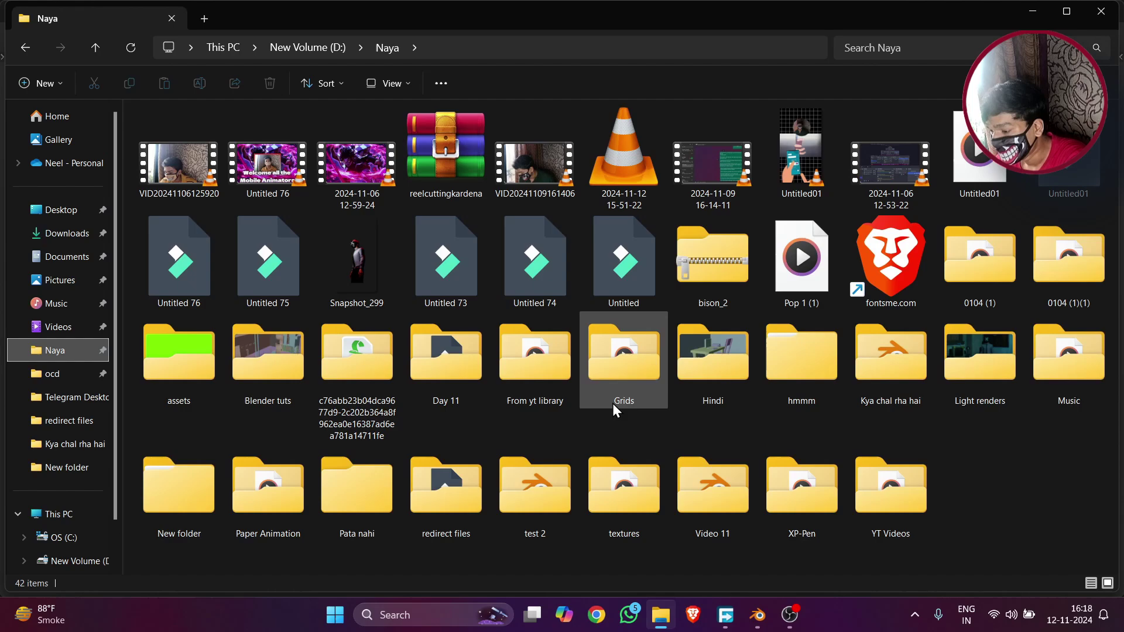
{"action": "double_click", "coordinate": [251, 386]}
{"action": "double_click", "coordinate": [216, 153]}
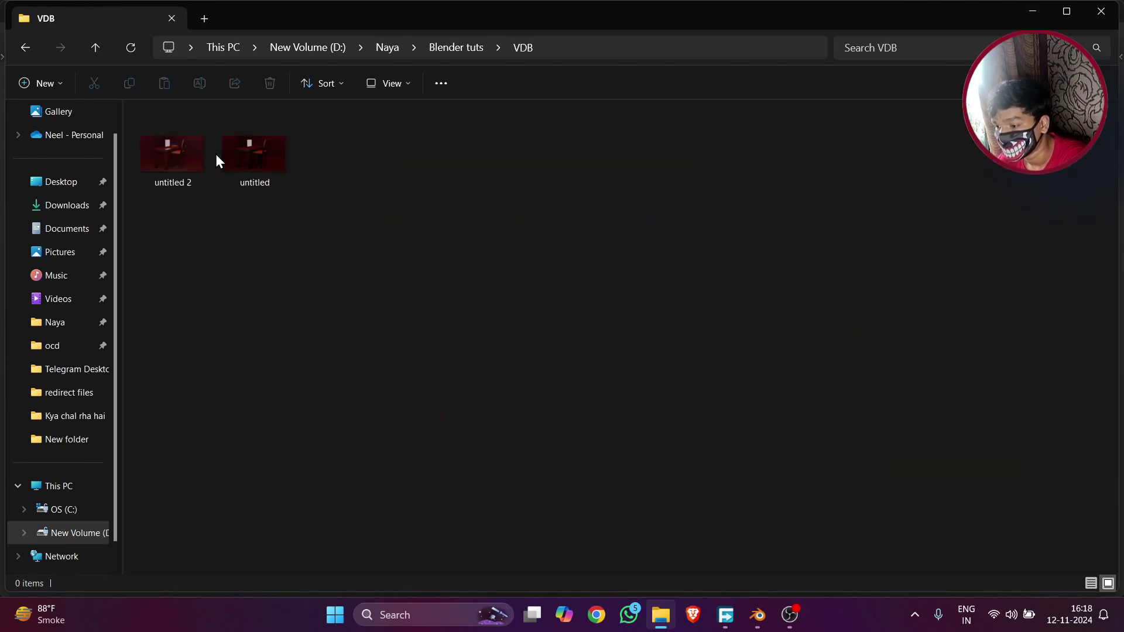
{"action": "left_click", "coordinate": [192, 163]}
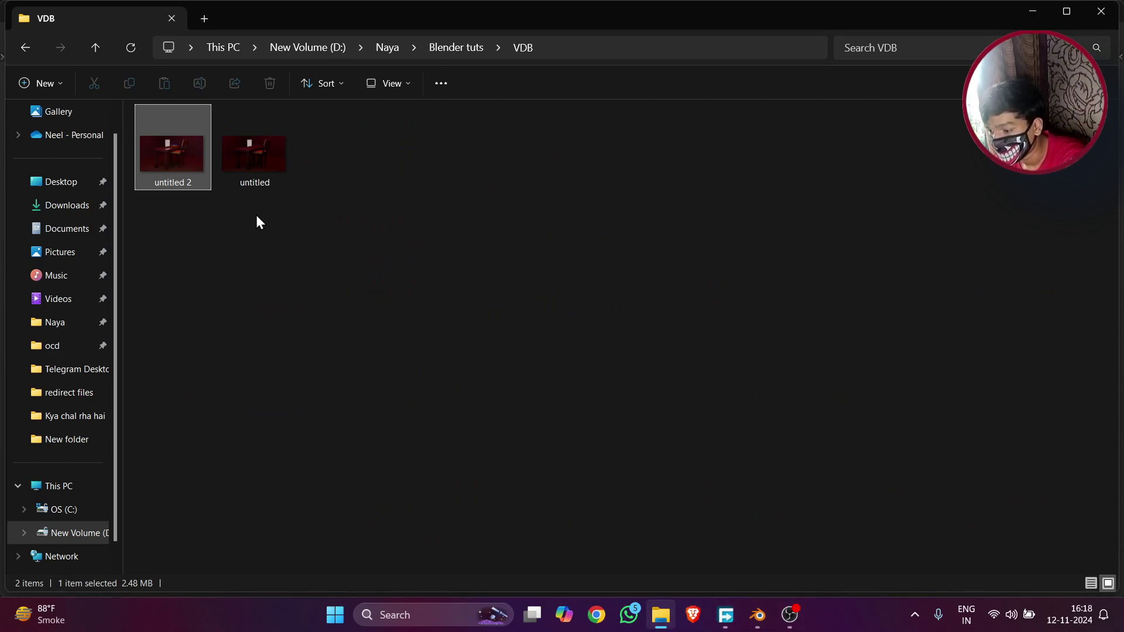
{"action": "left_click", "coordinate": [292, 207]}
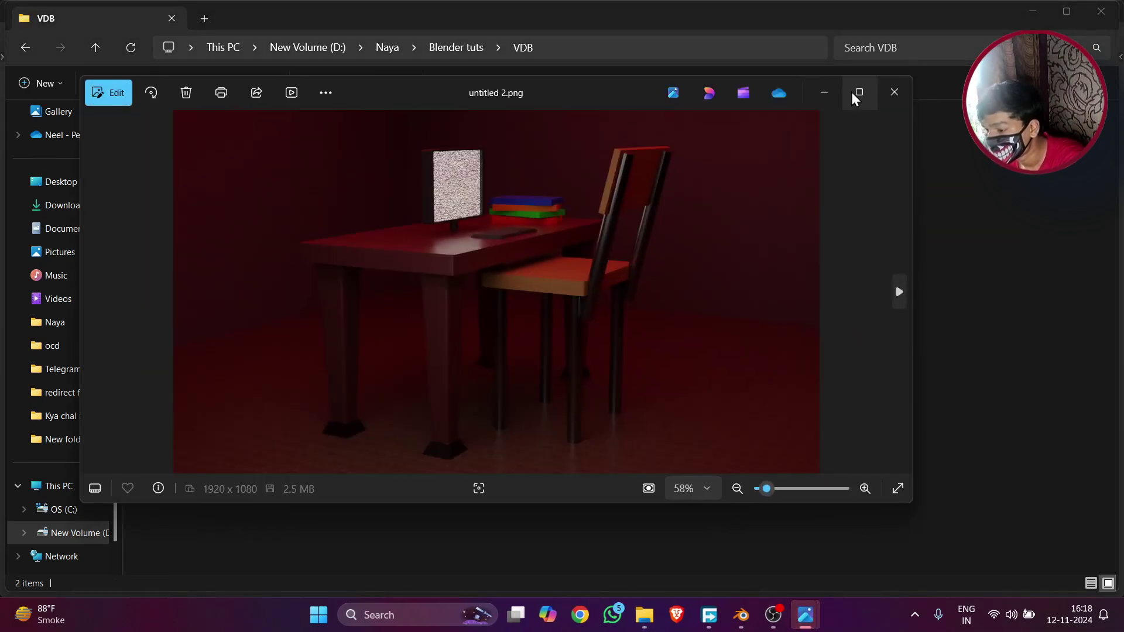
{"action": "left_click", "coordinate": [859, 92]}
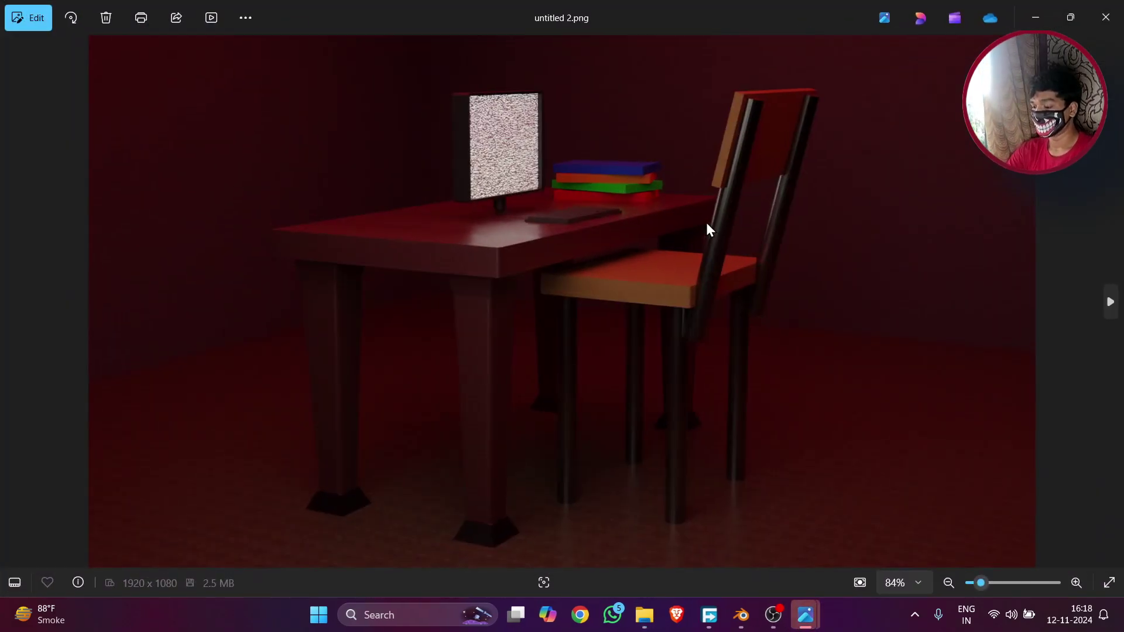
- Compare the lighting and reflections of untitled.png and untitled 2.png by alternating between the two renders
{"action": "key", "text": "Left"}
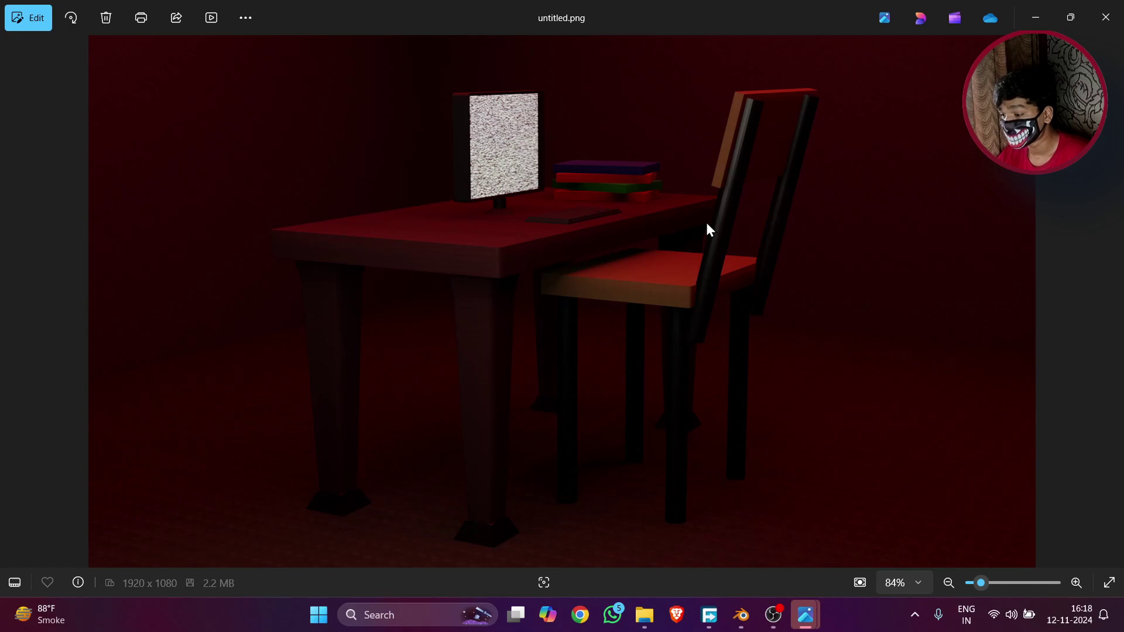
{"action": "key", "text": "Right"}
{"action": "key", "text": "Left"}
{"action": "key", "text": "Right"}
{"action": "key", "text": "Left"}
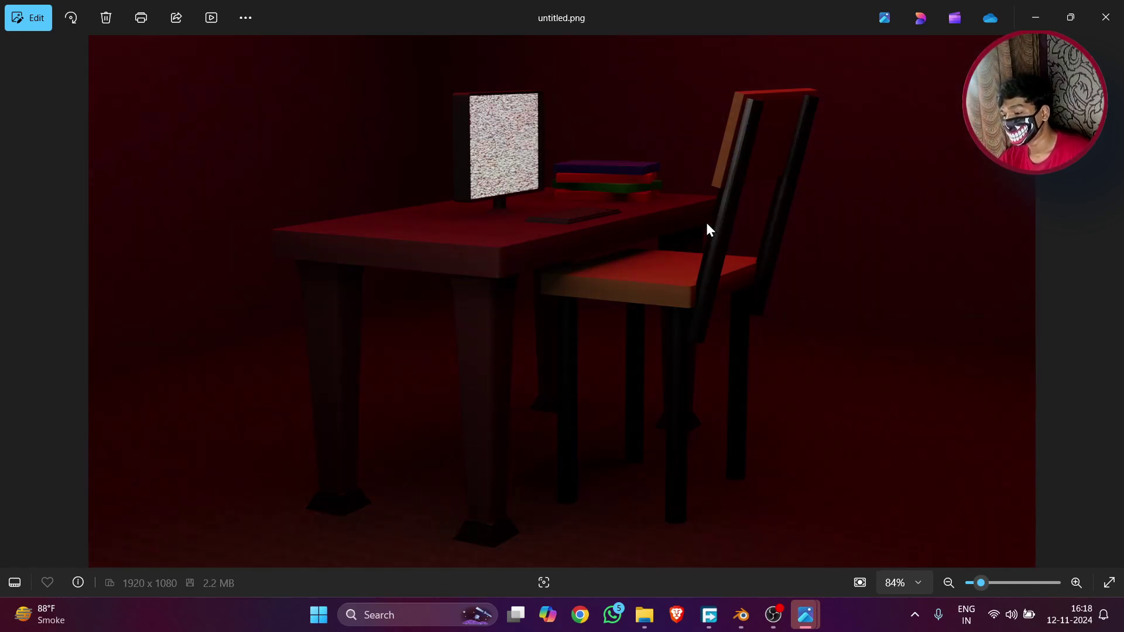
{"action": "key", "text": "Right"}
{"action": "key", "text": "Left"}
{"action": "key", "text": "Right"}
{"action": "key", "text": "Left"}
{"action": "key", "text": "Right"}
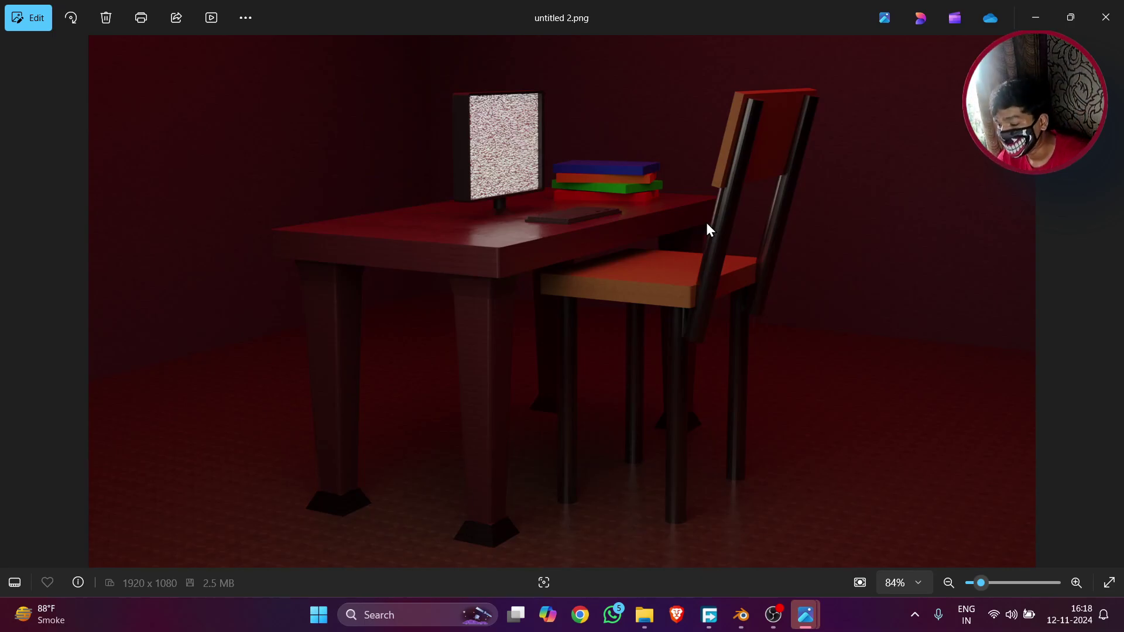
- Switch back to Blender and select the Area light to examine its placement relative to the desk
{"action": "mouse_move", "coordinate": [741, 615]}
{"action": "left_click", "coordinate": [676, 547]}
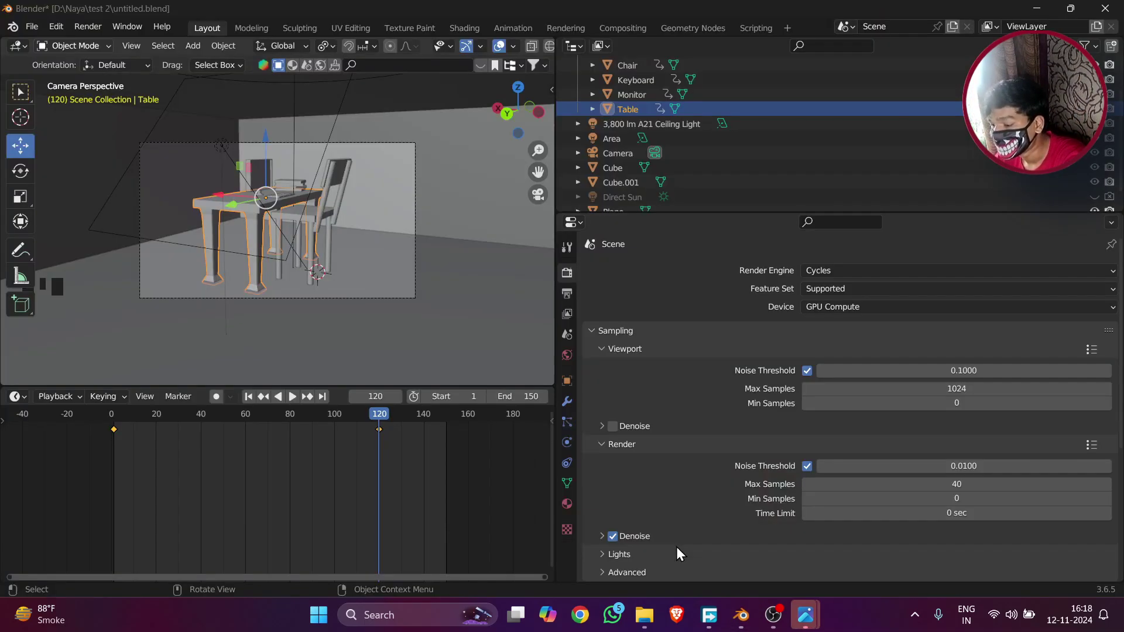
{"action": "scroll", "coordinate": [247, 234], "scroll_direction": "down", "scroll_amount": 3}
{"action": "left_click", "coordinate": [243, 208]}
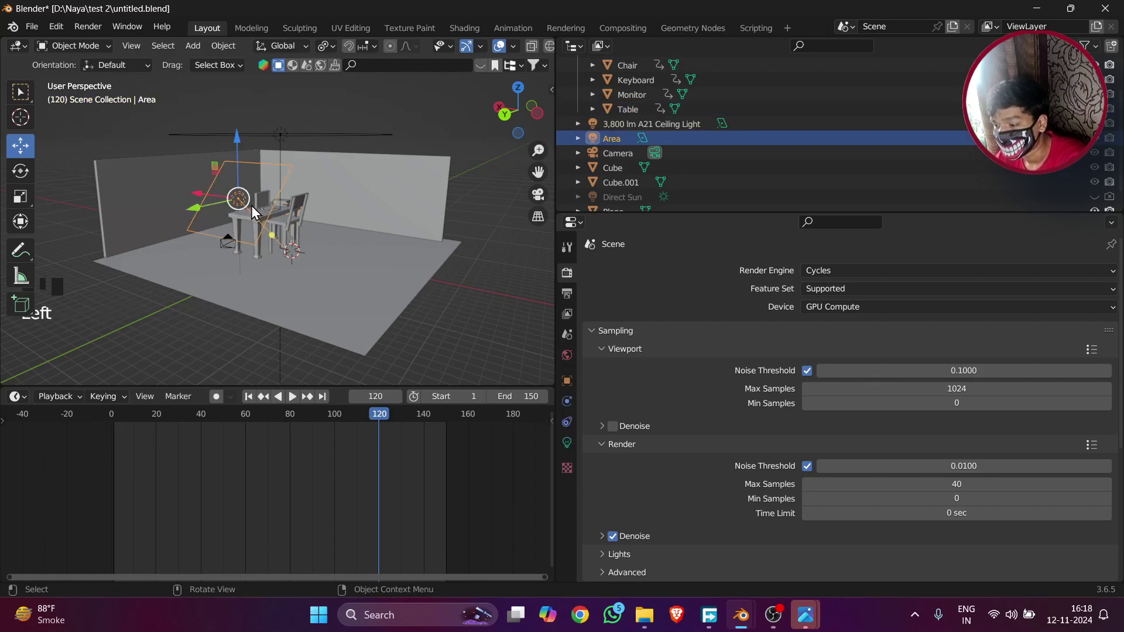
{"action": "middle_click_drag", "start_coordinate": [243, 208], "coordinate": [163, 234]}
{"action": "scroll", "coordinate": [170, 235], "scroll_direction": "up", "scroll_amount": 2}
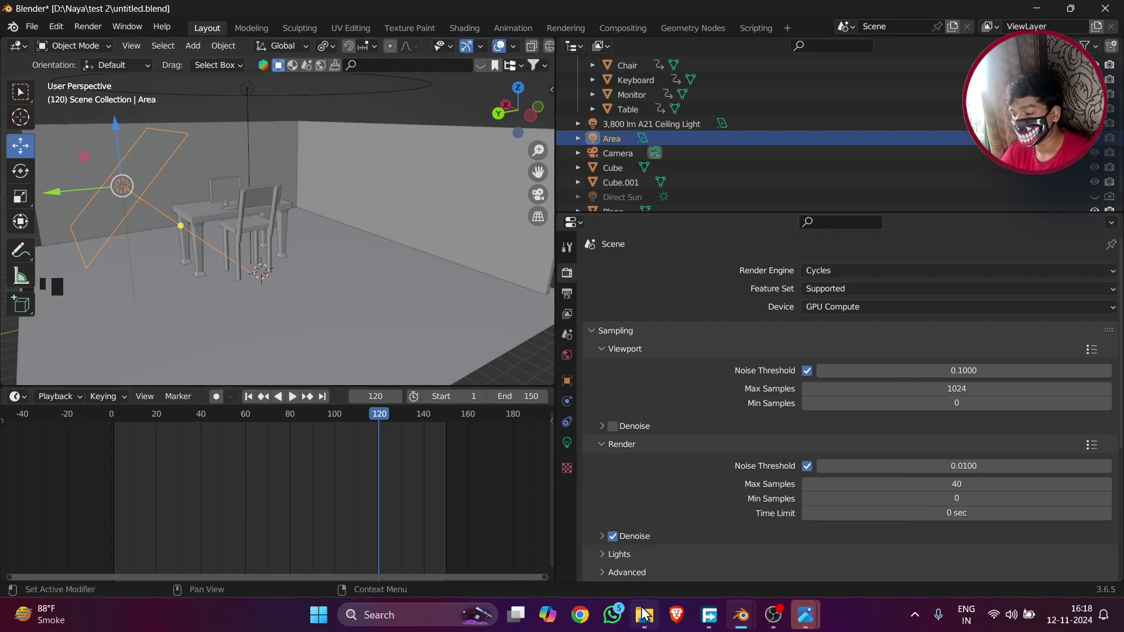
- Inspect untitled 2.png again in a maximized Photos window, then close the image and return to Blender
{"action": "mouse_move", "coordinate": [644, 613]}
{"action": "mouse_move", "coordinate": [688, 545]}
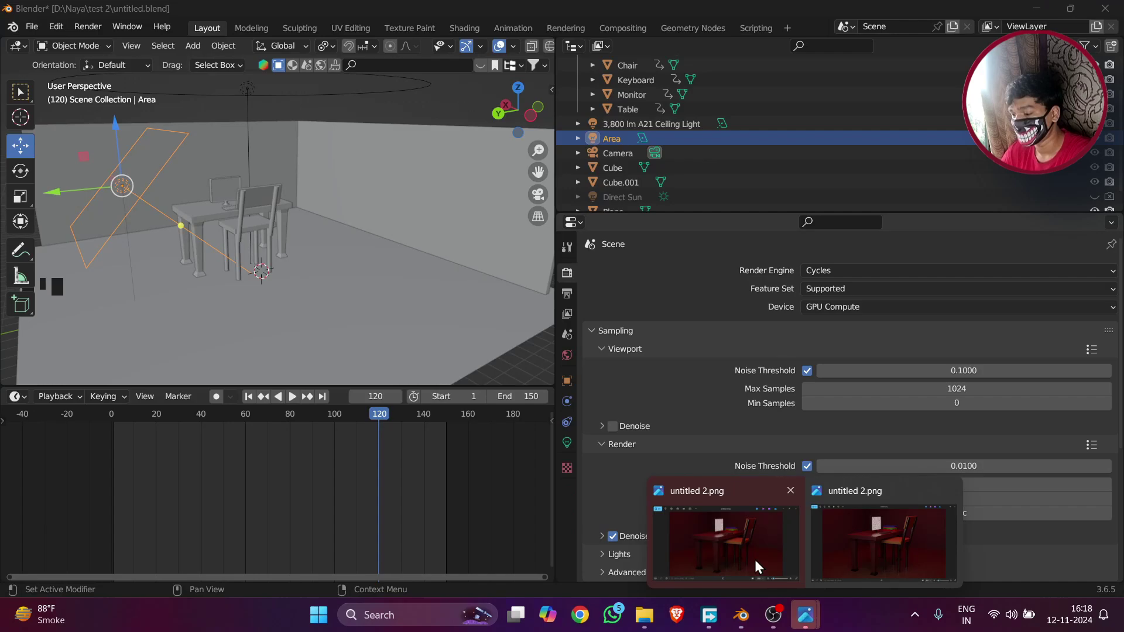
{"action": "left_click", "coordinate": [753, 557]}
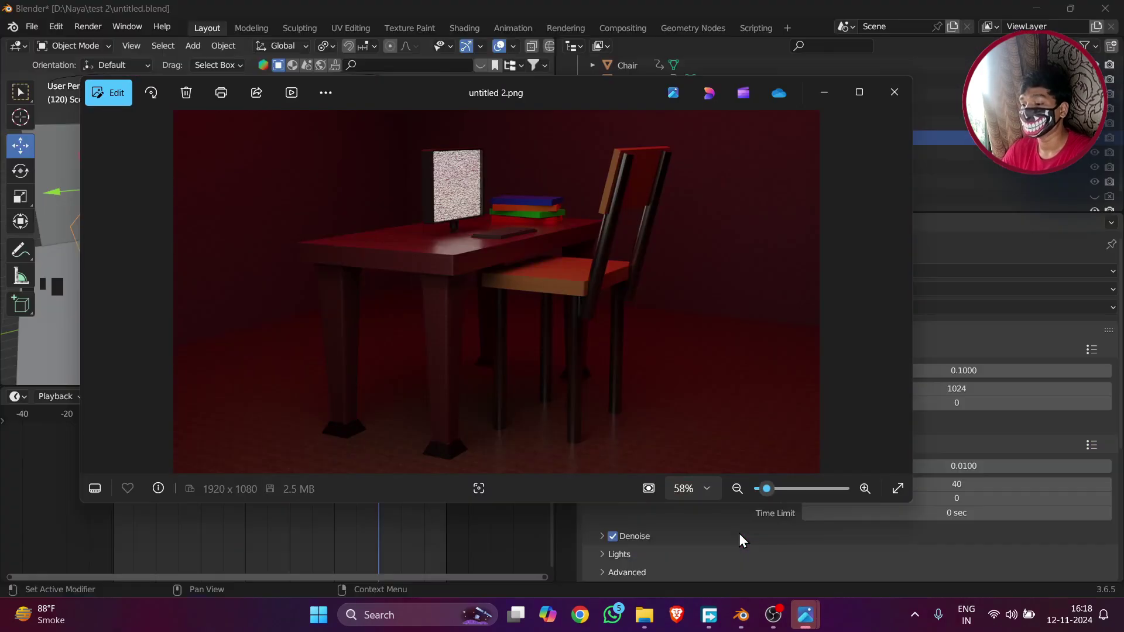
{"action": "left_click", "coordinate": [861, 95]}
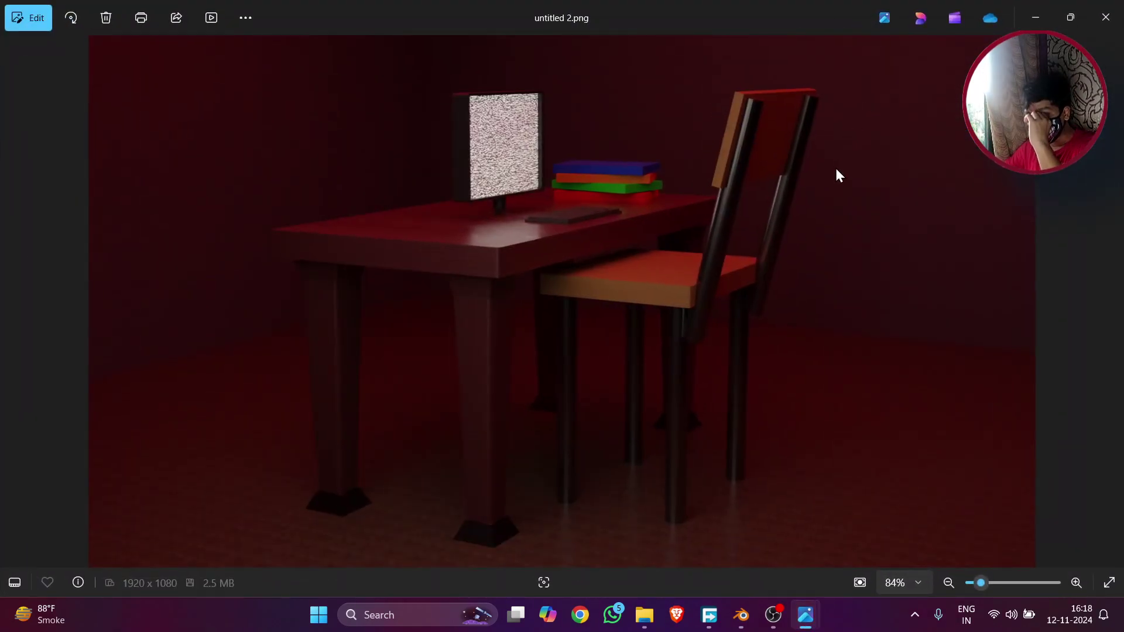
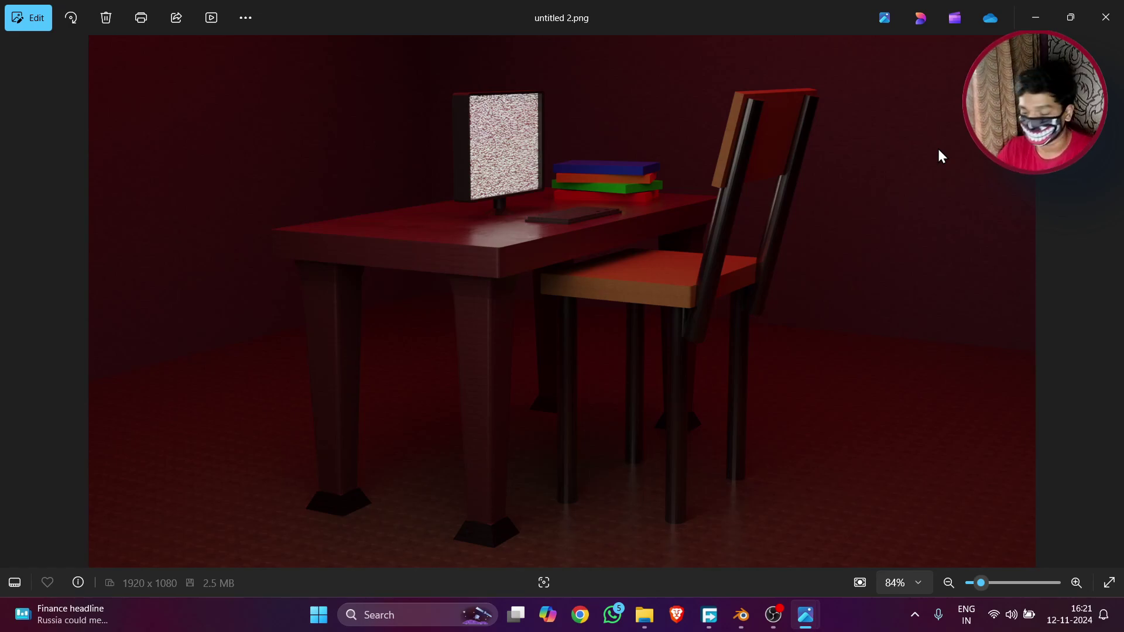
{"action": "left_click", "coordinate": [1120, 8]}
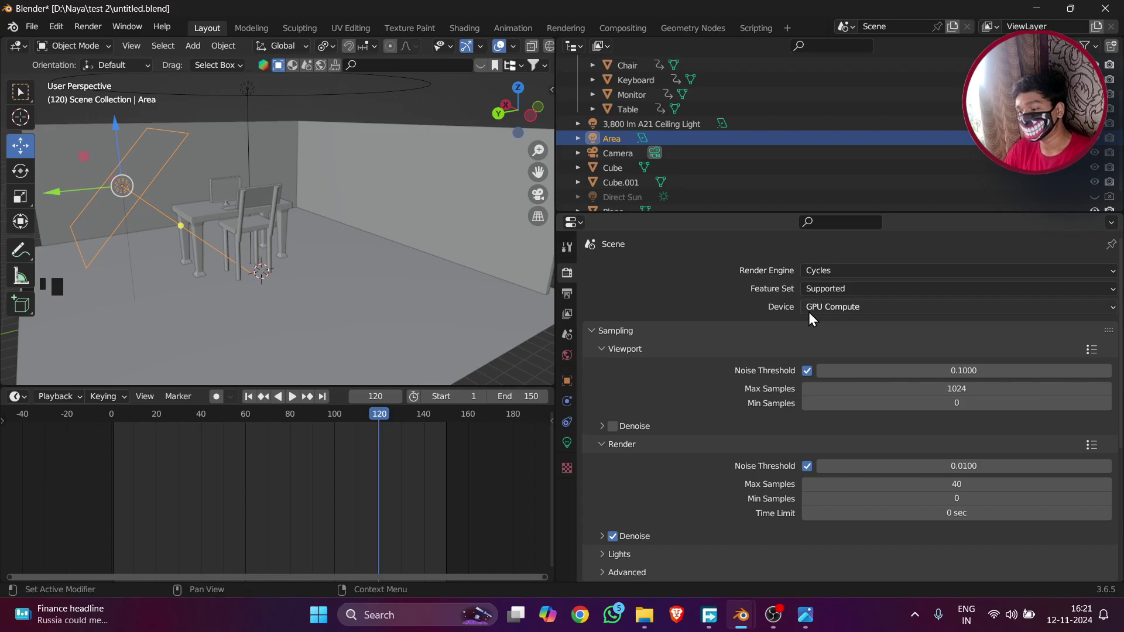
- Switch the Cycles render device to CPU and back to GPU Compute
{"action": "left_click", "coordinate": [823, 309]}
{"action": "left_click", "coordinate": [828, 325]}
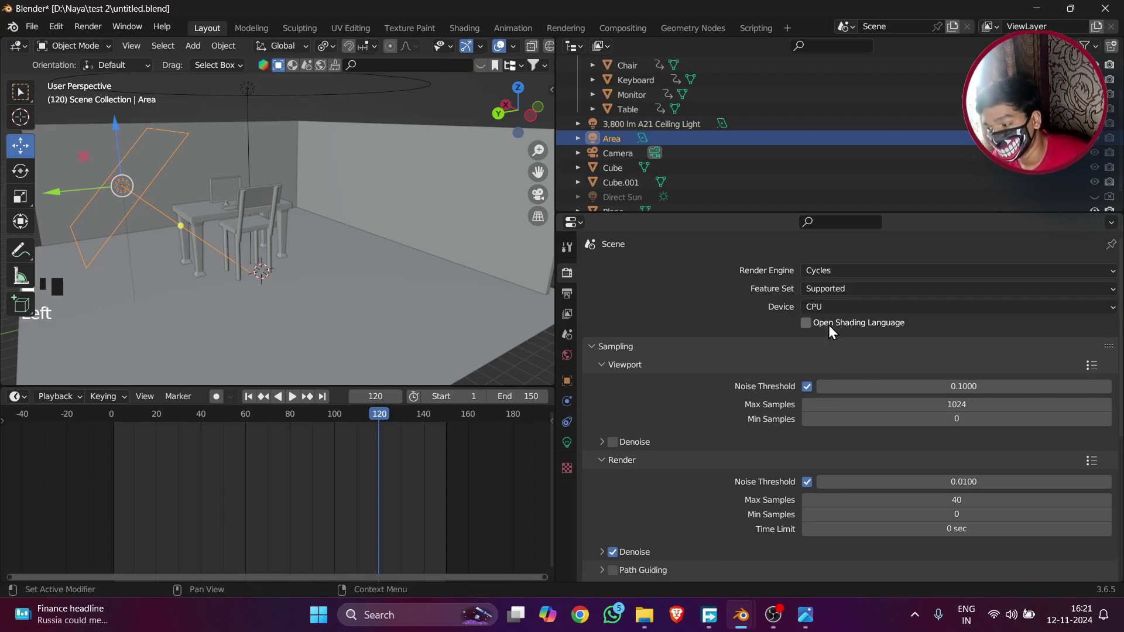
{"action": "left_click", "coordinate": [831, 306]}
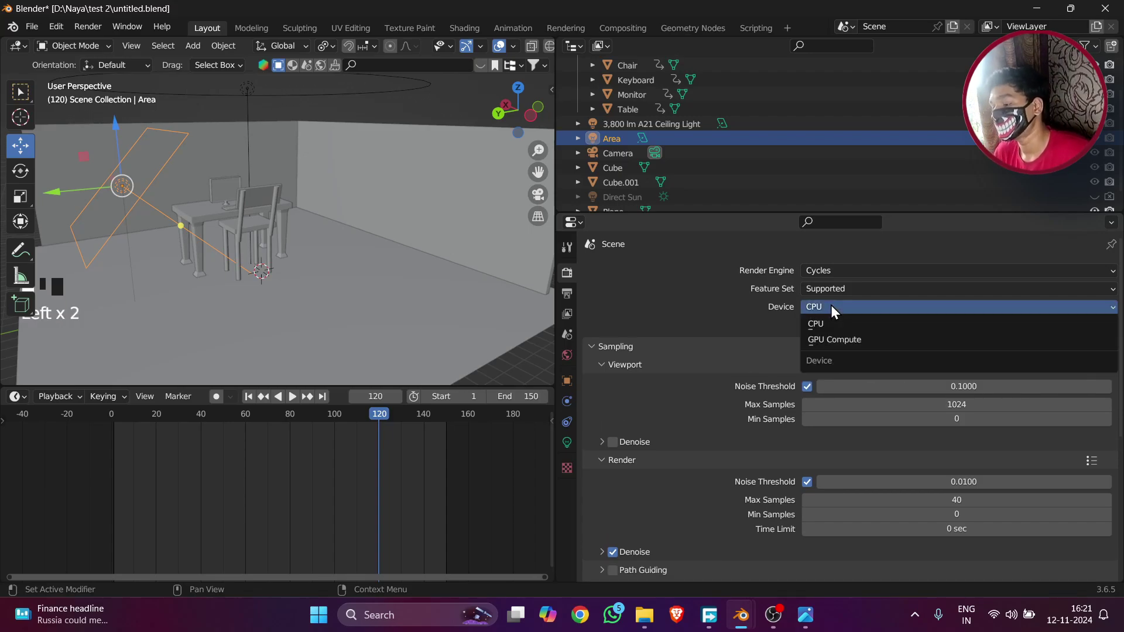
{"action": "left_click", "coordinate": [854, 345]}
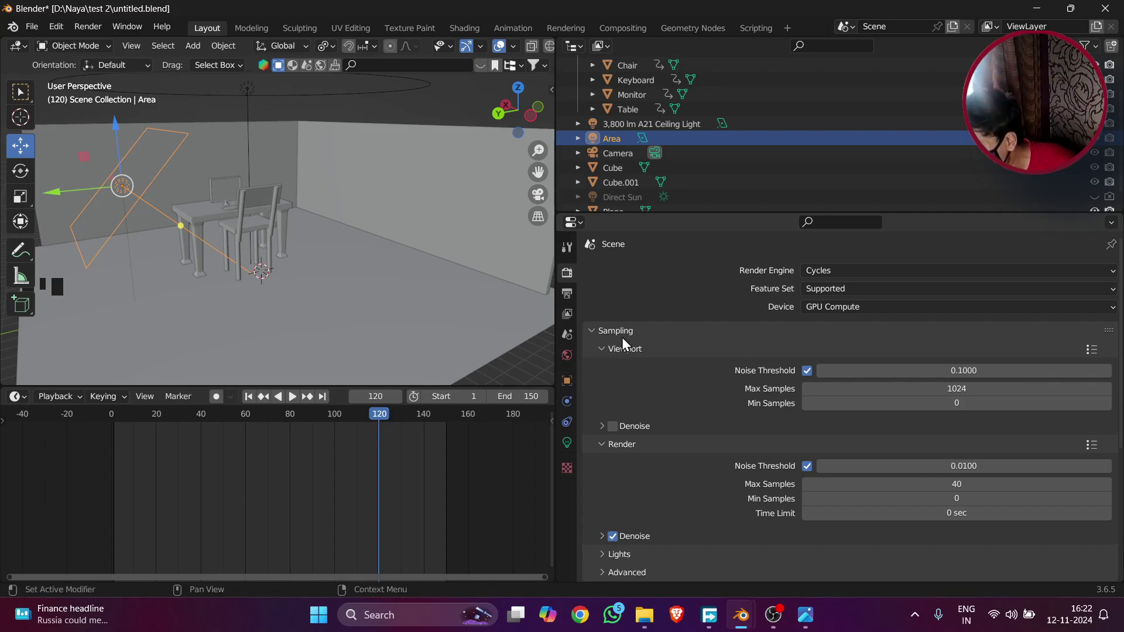
- Expand the render Denoise settings and examine the remaining Cycles render options, including Curves
{"action": "scroll", "coordinate": [655, 381], "scroll_direction": "down", "scroll_amount": 4}
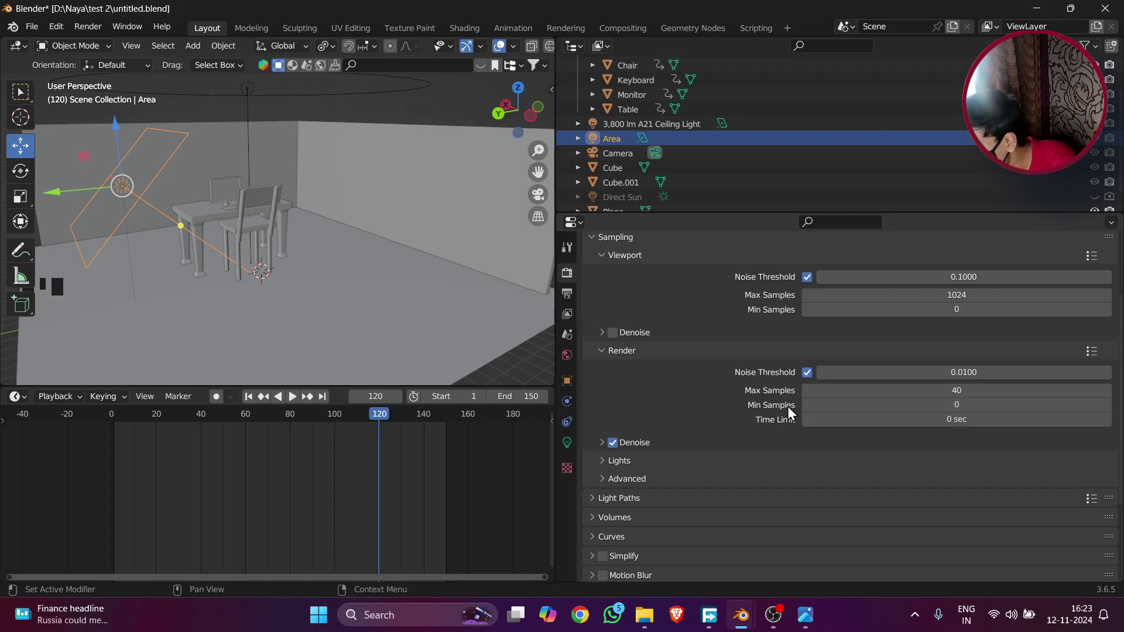
{"action": "left_click", "coordinate": [626, 444]}
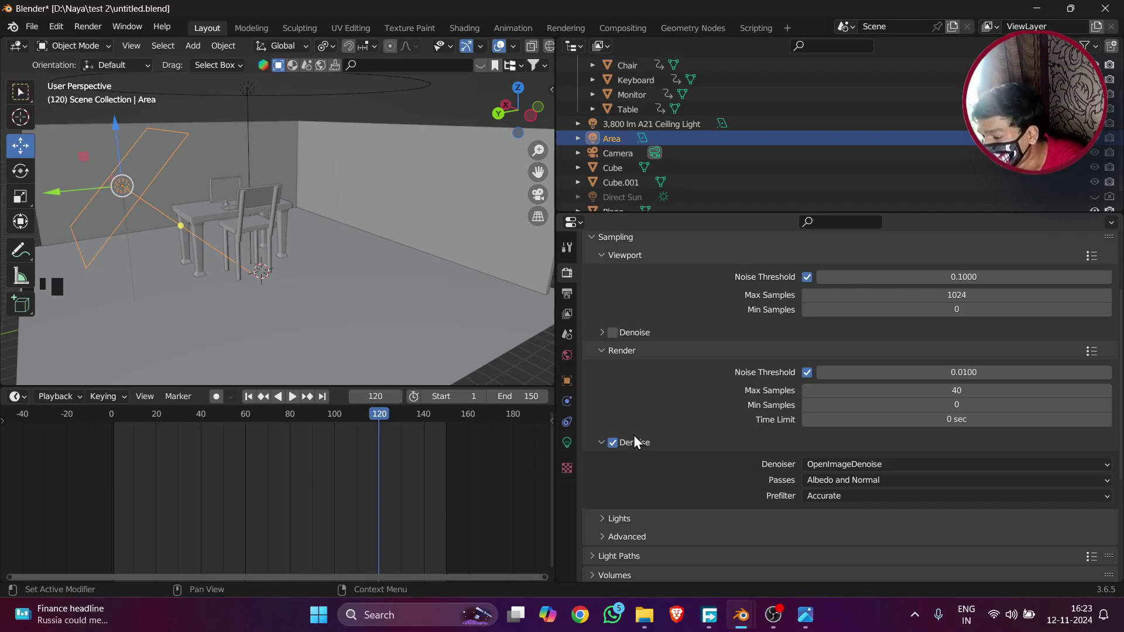
{"action": "scroll", "coordinate": [659, 413], "scroll_direction": "down", "scroll_amount": 6}
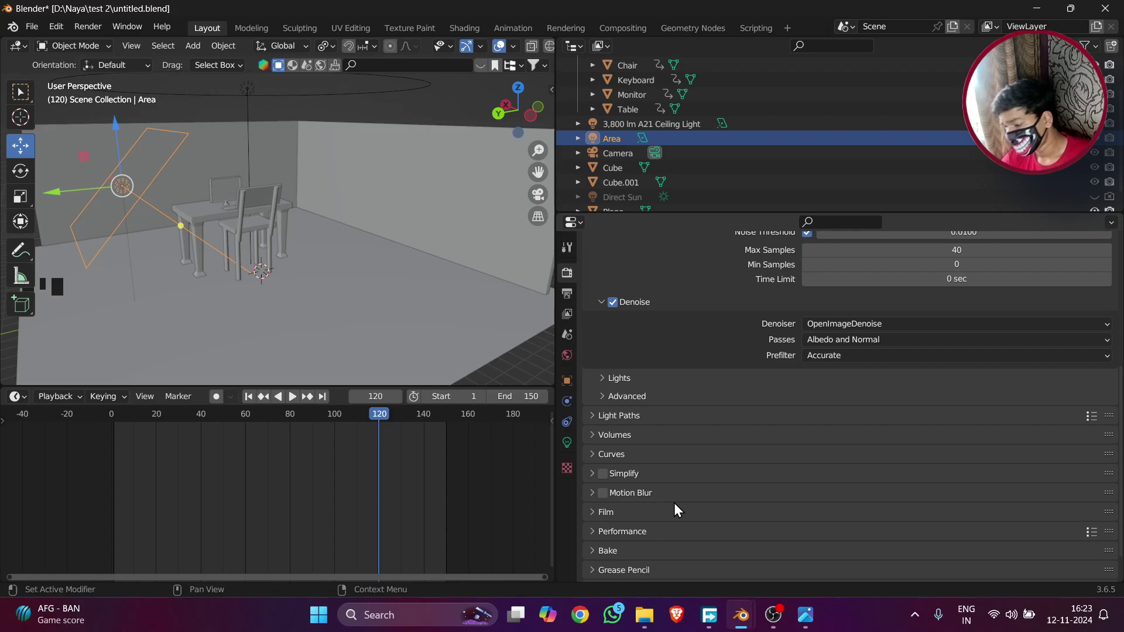
{"action": "scroll", "coordinate": [705, 468], "scroll_direction": "down", "scroll_amount": 4}
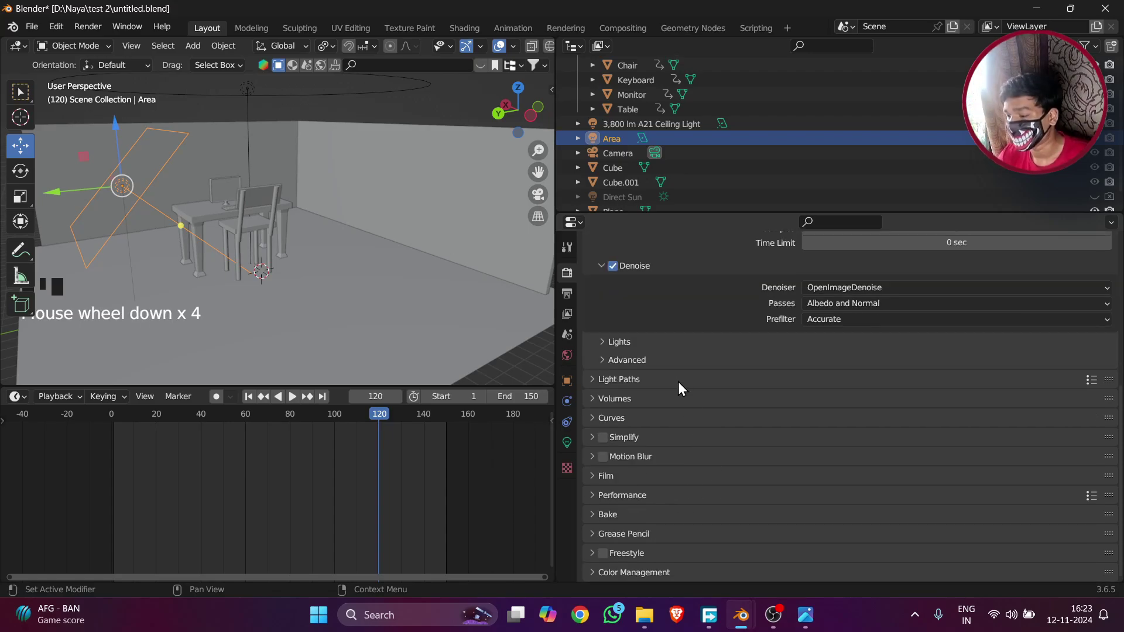
{"action": "left_click", "coordinate": [653, 416]}
{"action": "left_click", "coordinate": [654, 414]}
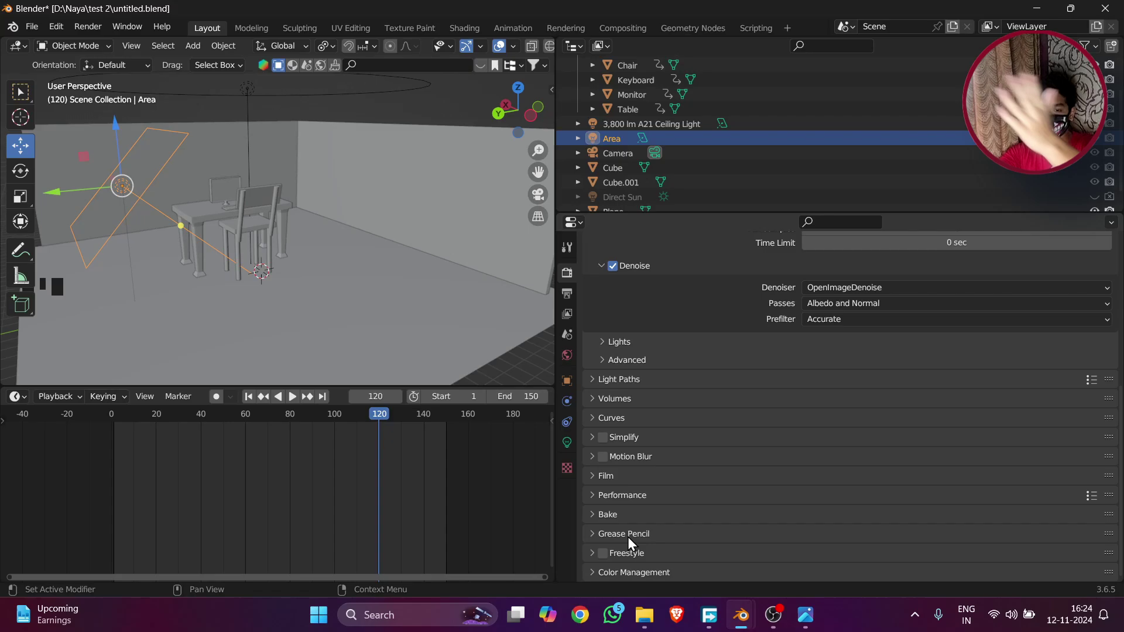
{"action": "scroll", "coordinate": [688, 357], "scroll_direction": "up", "scroll_amount": 16}
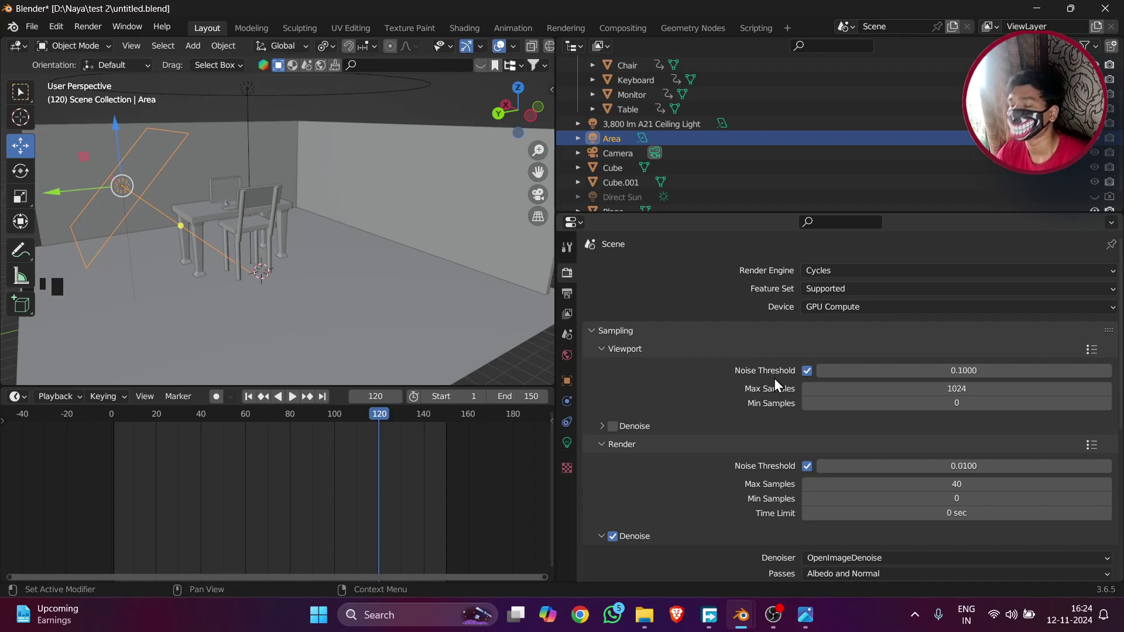
- Preview the room in Rendered viewport shading, then return the viewport to Solid shading
{"action": "key", "text": "z"}
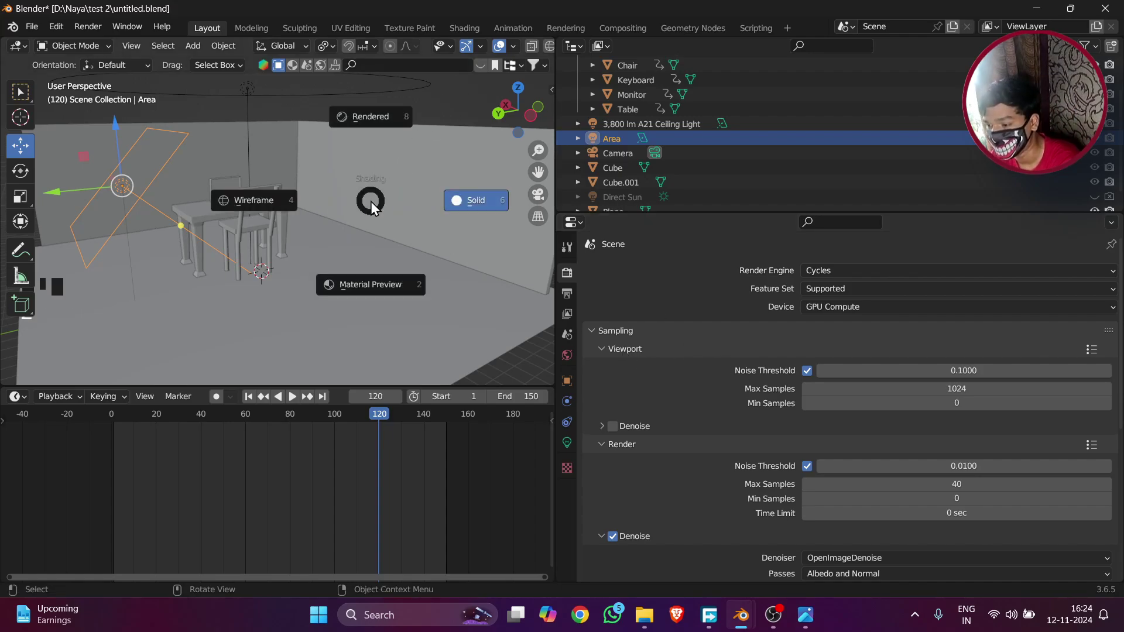
{"action": "left_click", "coordinate": [368, 120]}
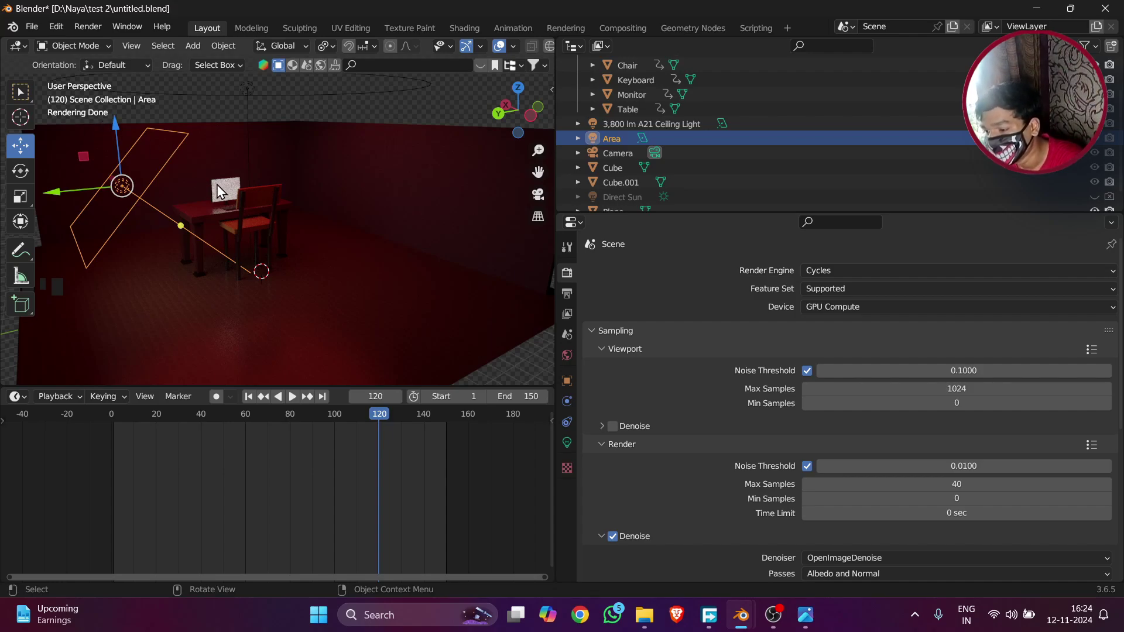
{"action": "key", "text": "z"}
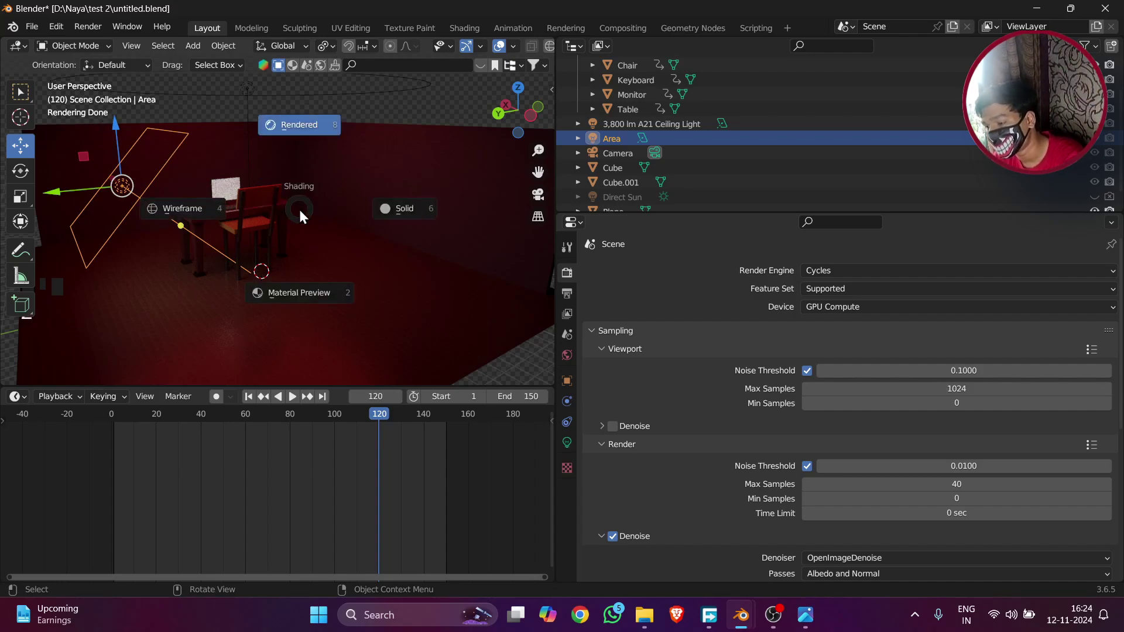
{"action": "left_click", "coordinate": [390, 214]}
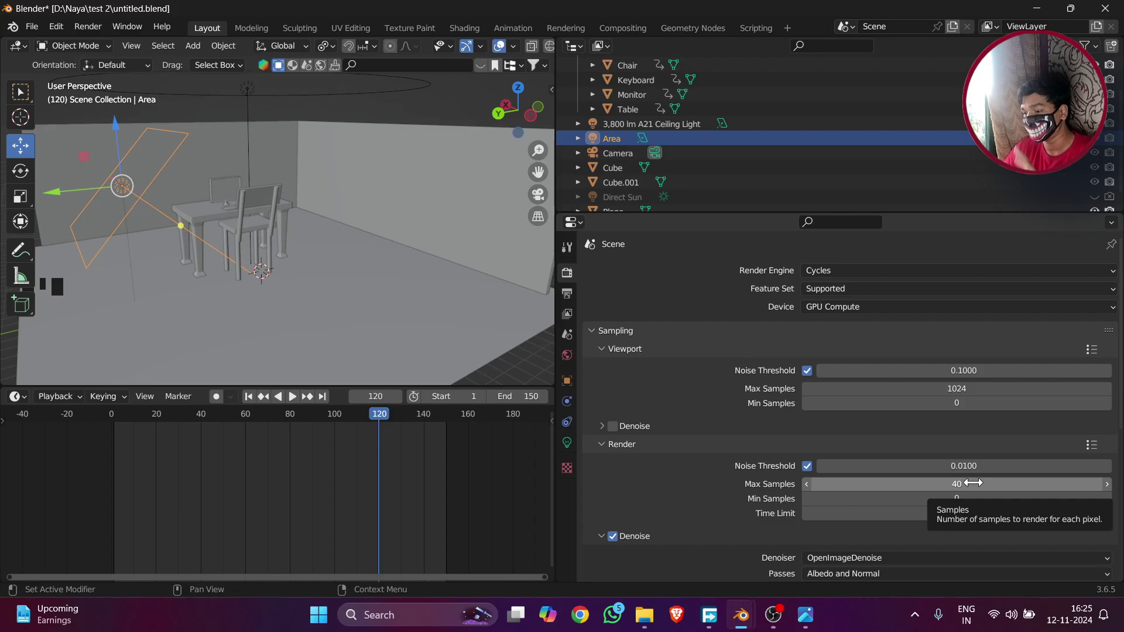
- Show the output properties, then inspect the Camera Size Presets add-on in the preferences, filtering add-ons by "res", and close the preferences
{"action": "left_click", "coordinate": [566, 292]}
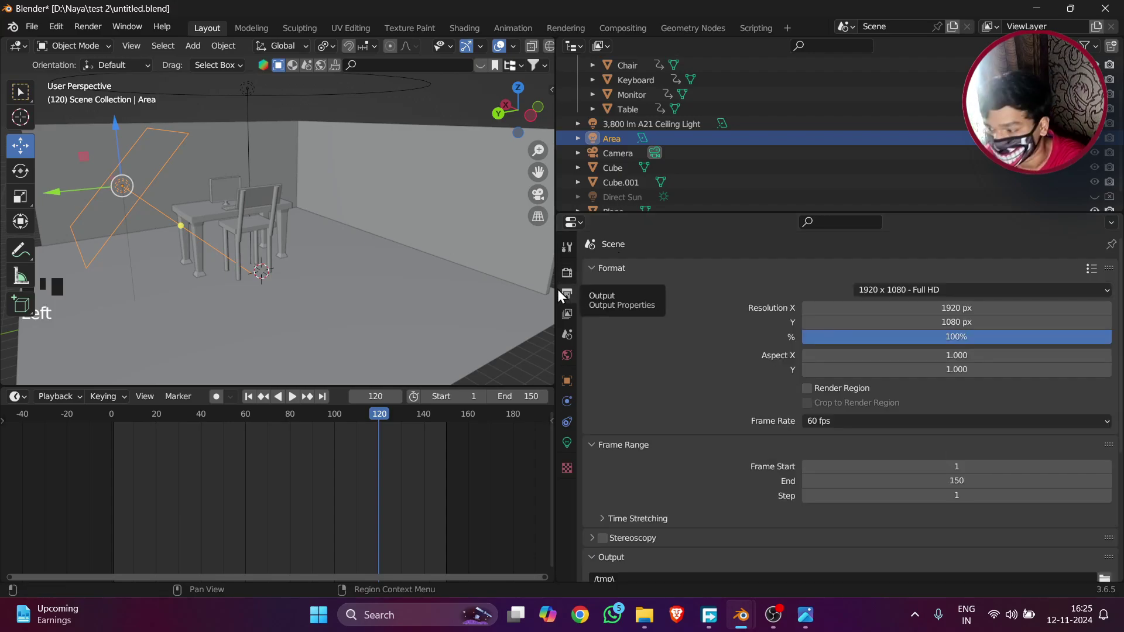
{"action": "key", "text": "ctrl+comma"}
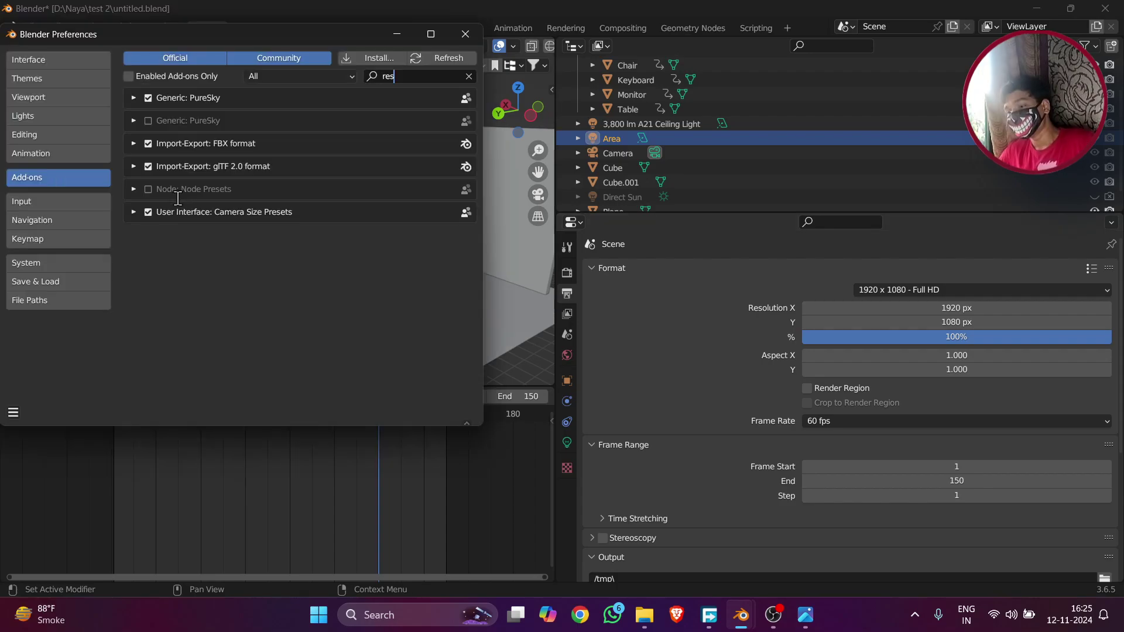
{"action": "key", "text": "Return"}
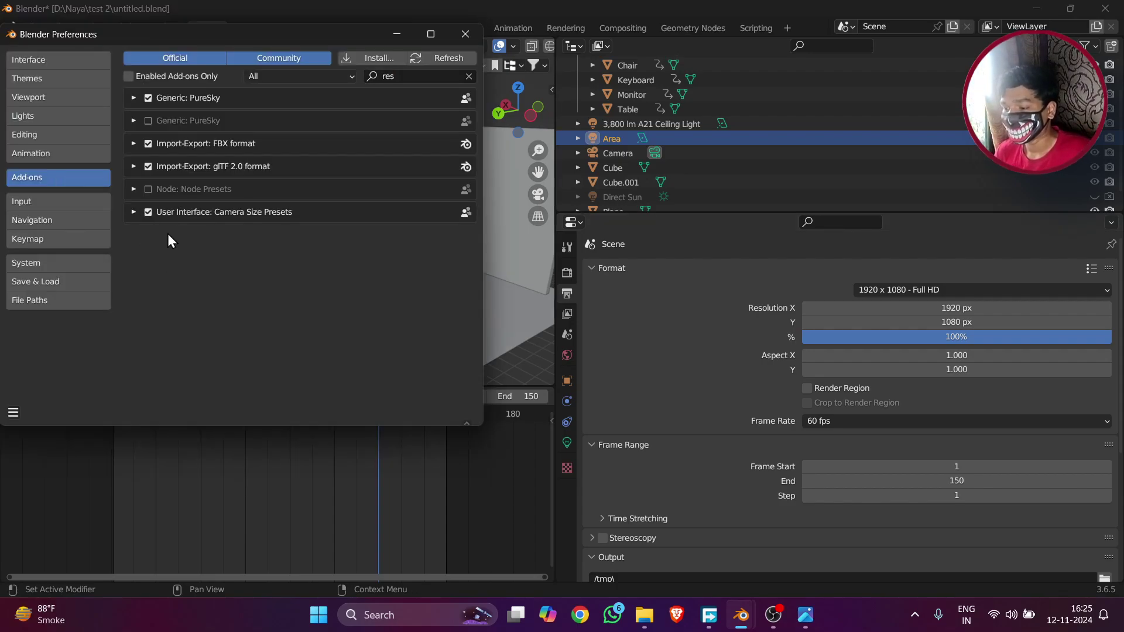
{"action": "left_click", "coordinate": [133, 212]}
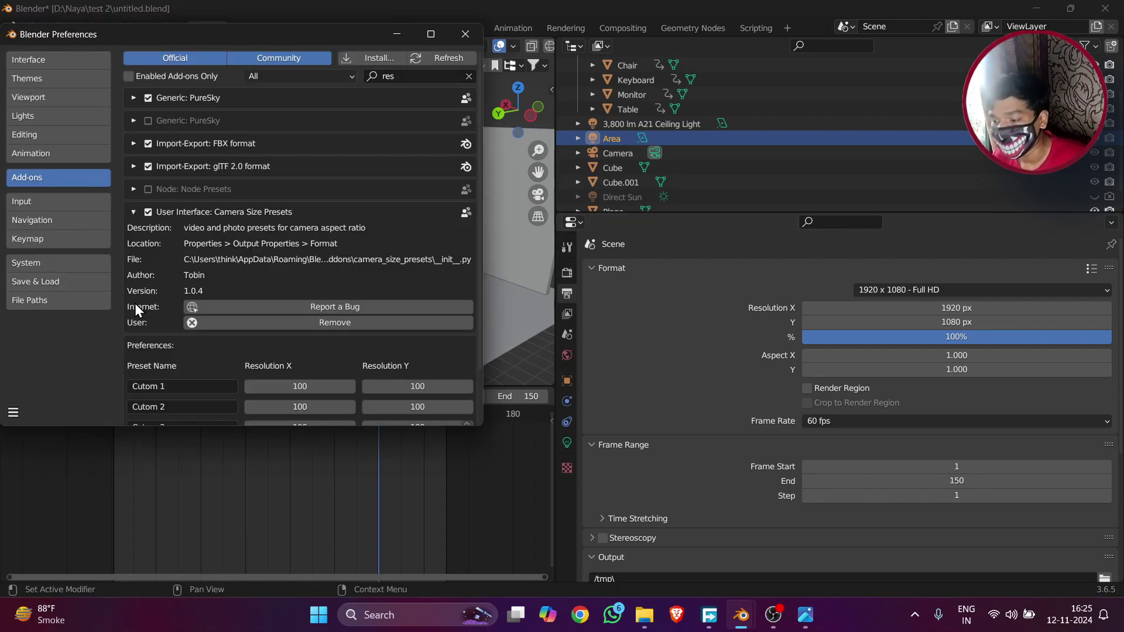
{"action": "scroll", "coordinate": [150, 285], "scroll_direction": "down", "scroll_amount": 3}
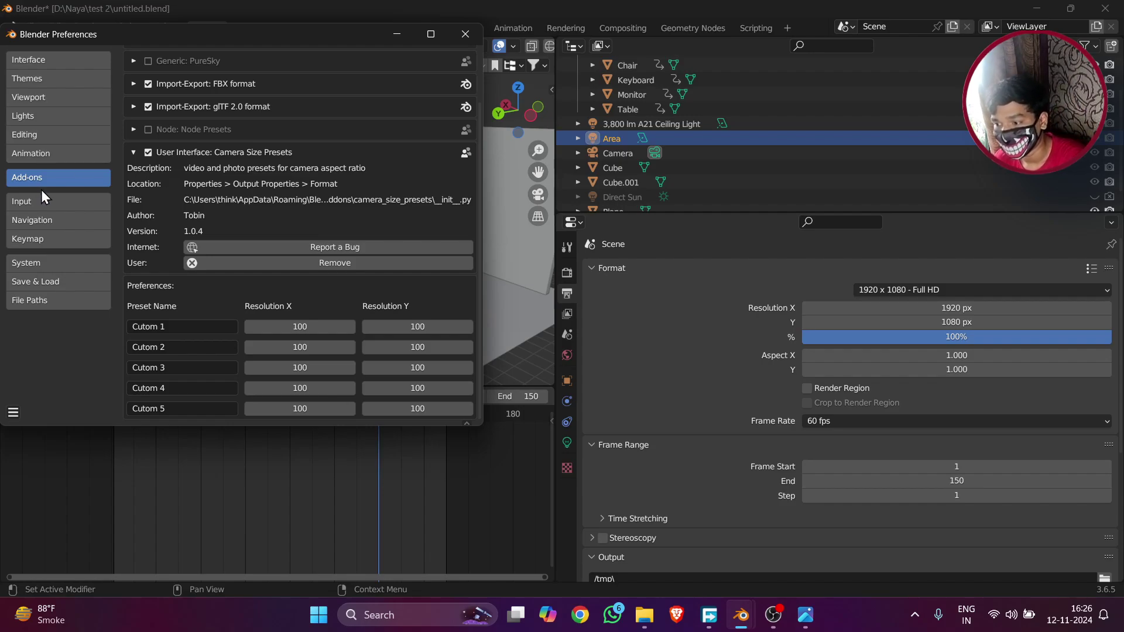
{"action": "scroll", "coordinate": [375, 56], "scroll_direction": "up", "scroll_amount": 3}
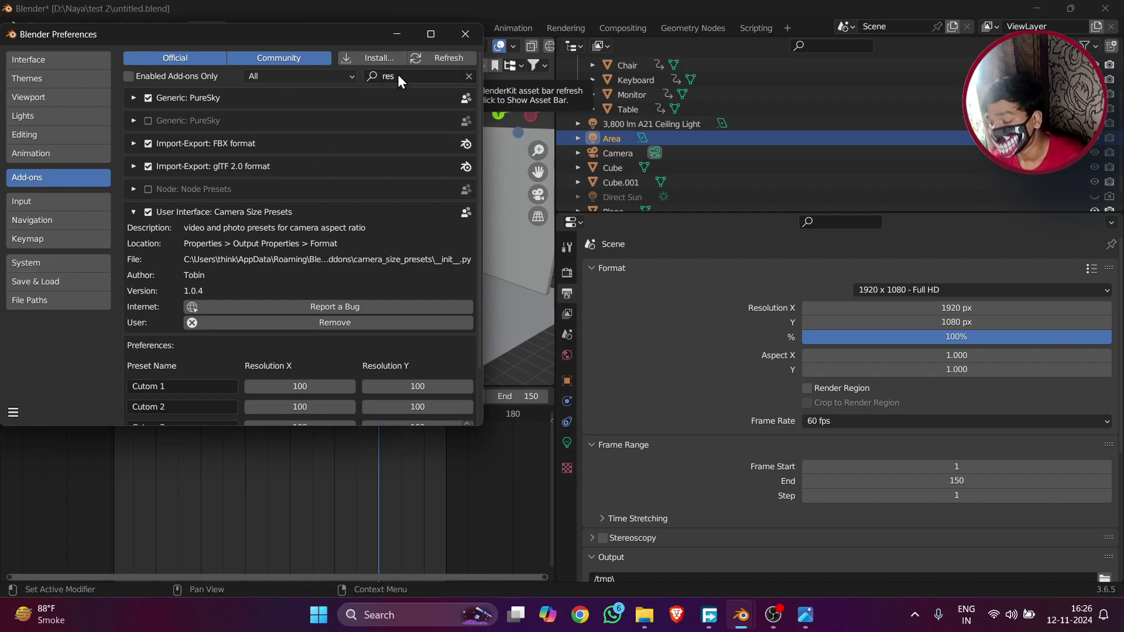
{"action": "left_click", "coordinate": [463, 34]}
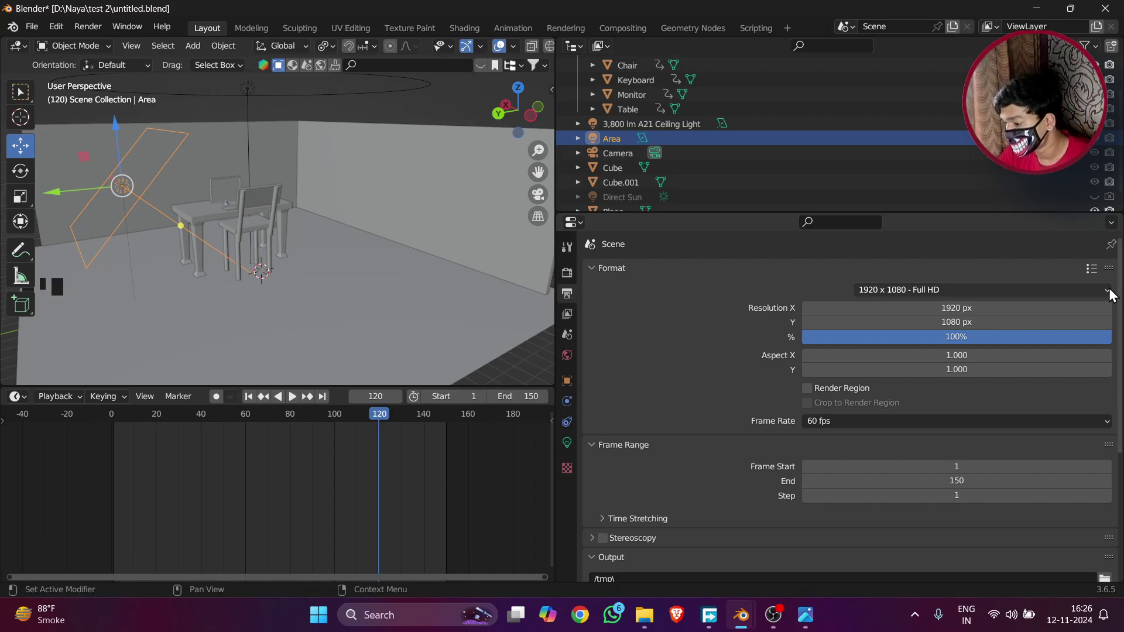
- Examine the resolution preset choices and the format and frame range settings in the output properties
{"action": "left_click", "coordinate": [1110, 295]}
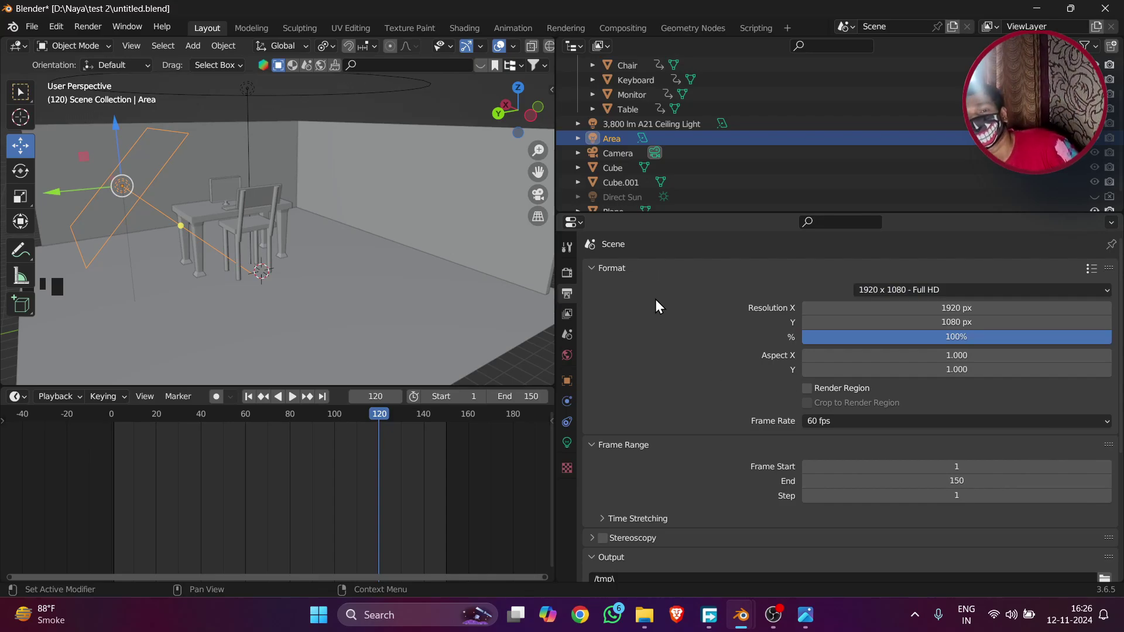
{"action": "left_click", "coordinate": [836, 338]}
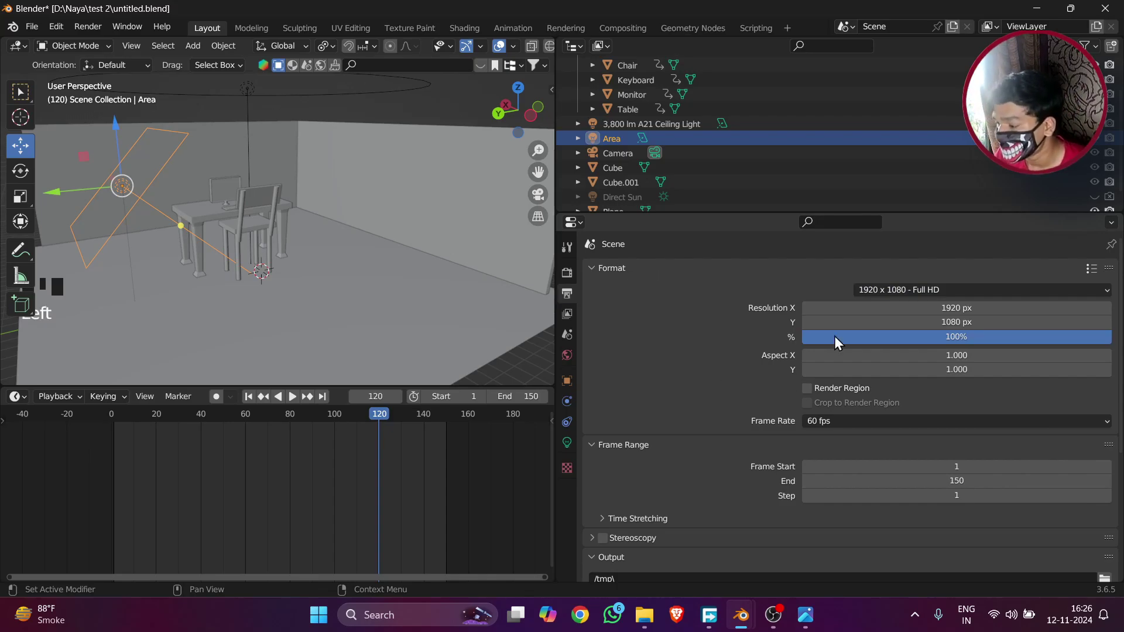
{"action": "left_click", "coordinate": [991, 289]}
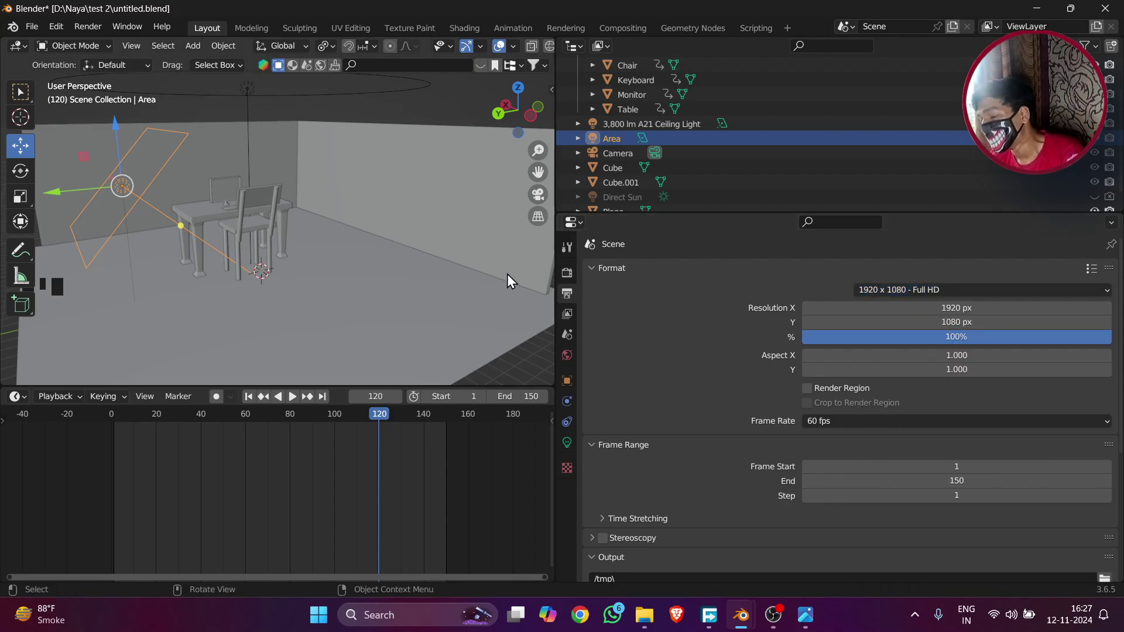
{"action": "left_click", "coordinate": [877, 291]}
{"action": "left_click", "coordinate": [876, 291]}
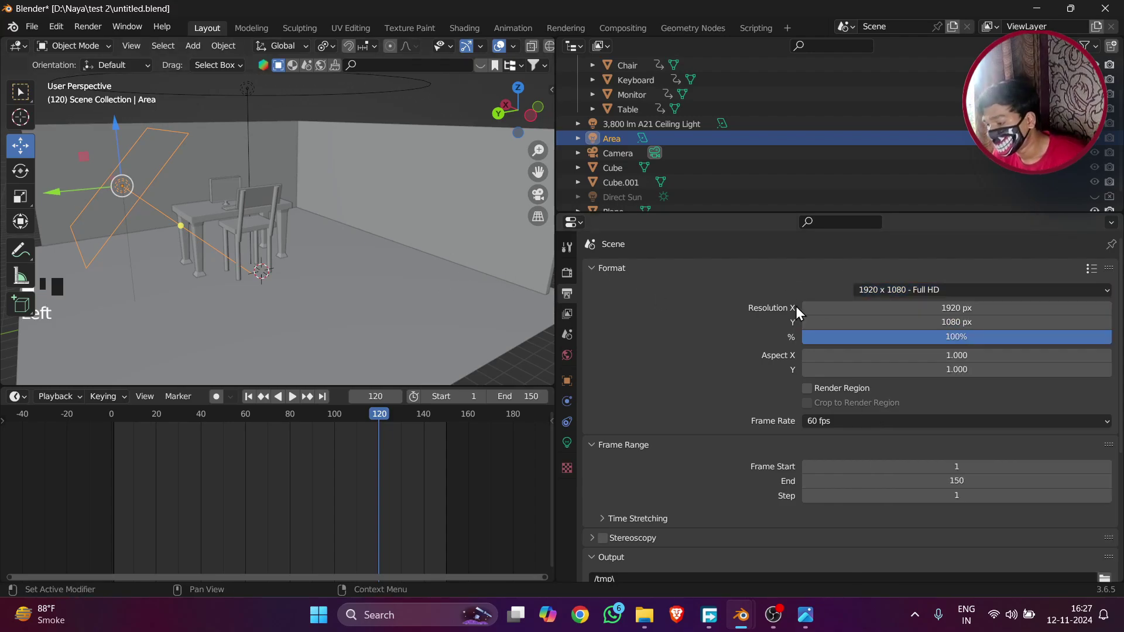
{"action": "scroll", "coordinate": [707, 331], "scroll_direction": "down", "scroll_amount": 1}
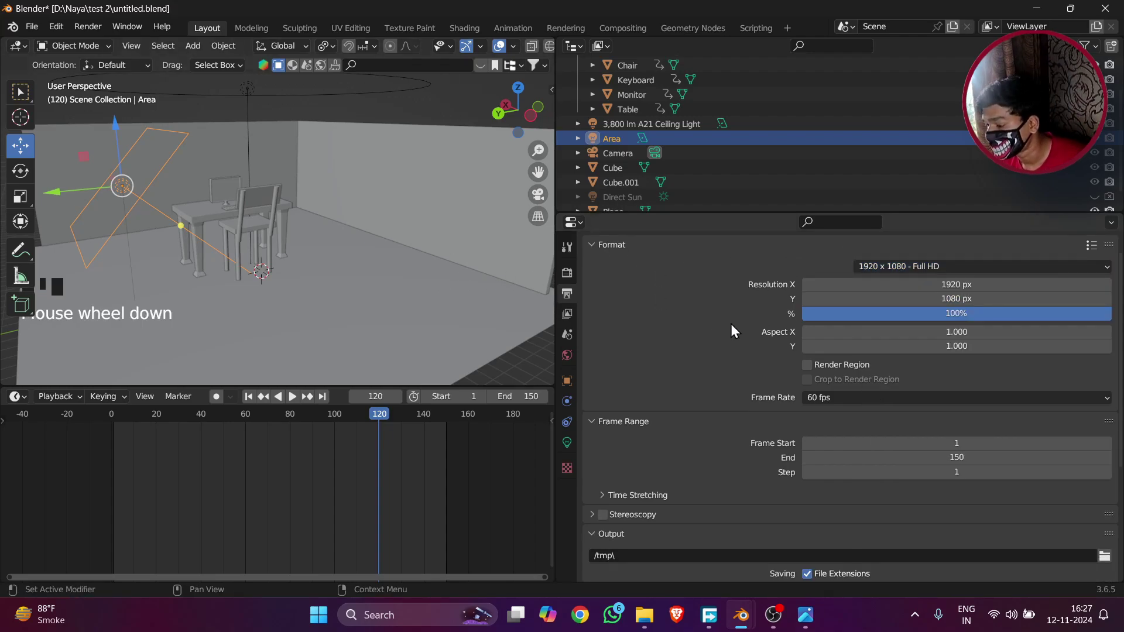
{"action": "scroll", "coordinate": [675, 359], "scroll_direction": "down", "scroll_amount": 5}
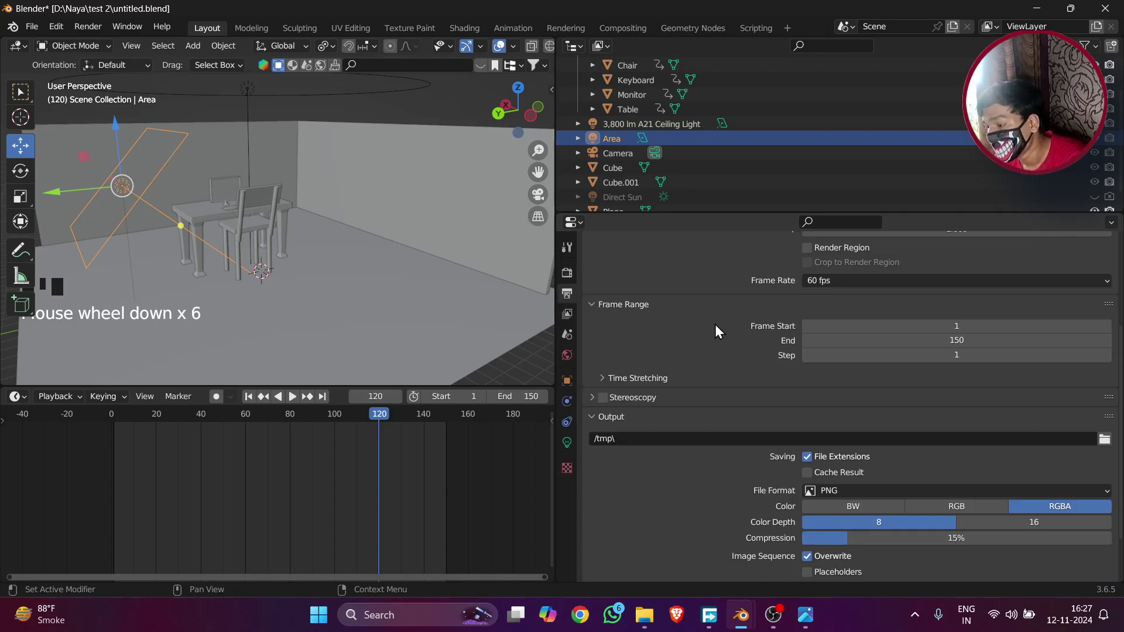
- View the scene through the camera and review the output file settings with Color Management expanded
{"action": "key", "text": "KP_0"}
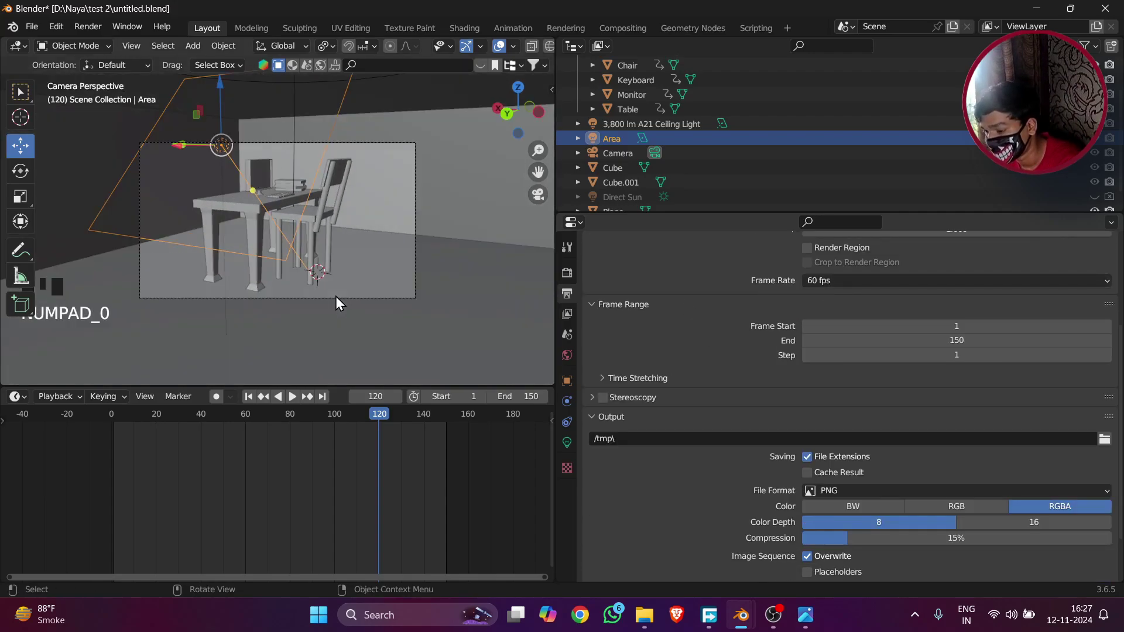
{"action": "scroll", "coordinate": [680, 278], "scroll_direction": "down", "scroll_amount": 3}
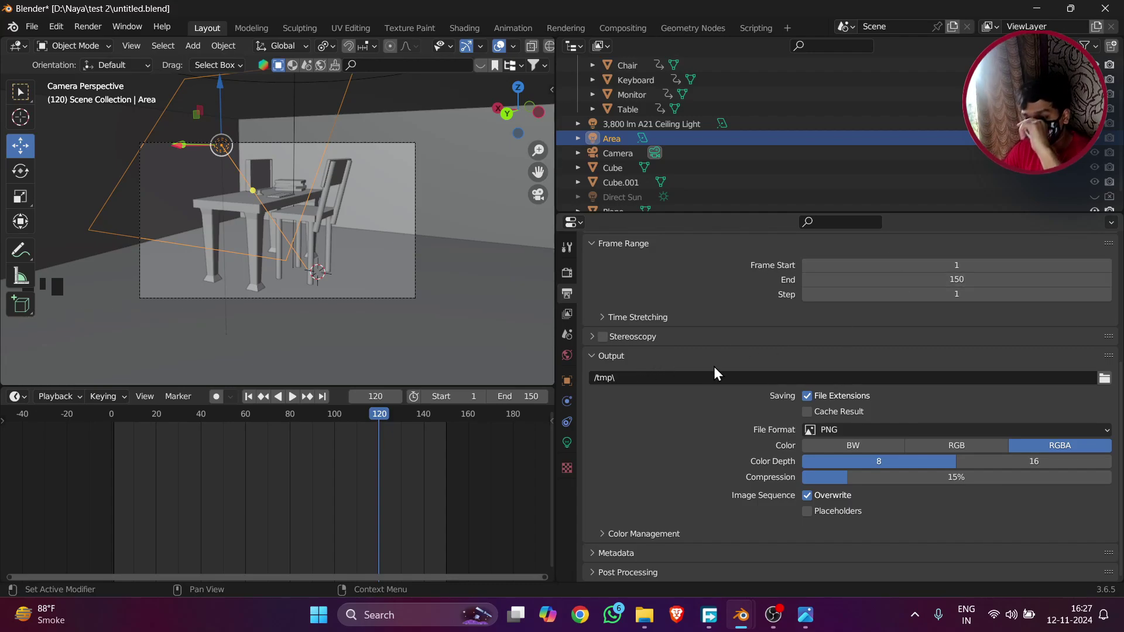
{"action": "scroll", "coordinate": [901, 455], "scroll_direction": "down", "scroll_amount": 4}
{"action": "left_click", "coordinate": [630, 540]}
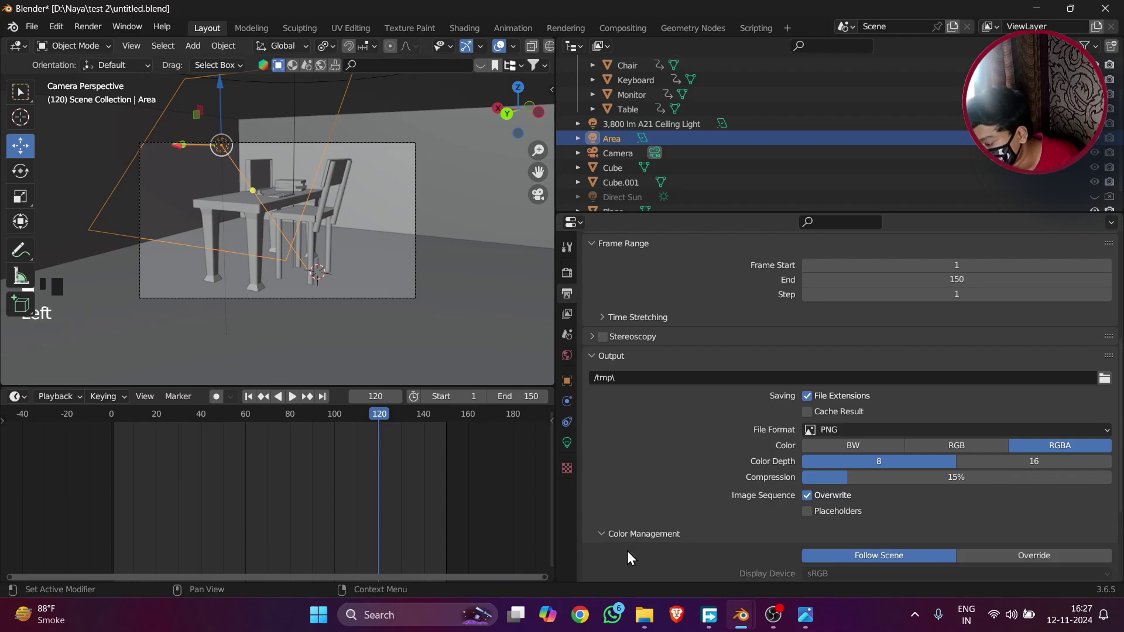
{"action": "scroll", "coordinate": [627, 550], "scroll_direction": "down", "scroll_amount": 5}
{"action": "scroll", "coordinate": [627, 530], "scroll_direction": "up", "scroll_amount": 6}
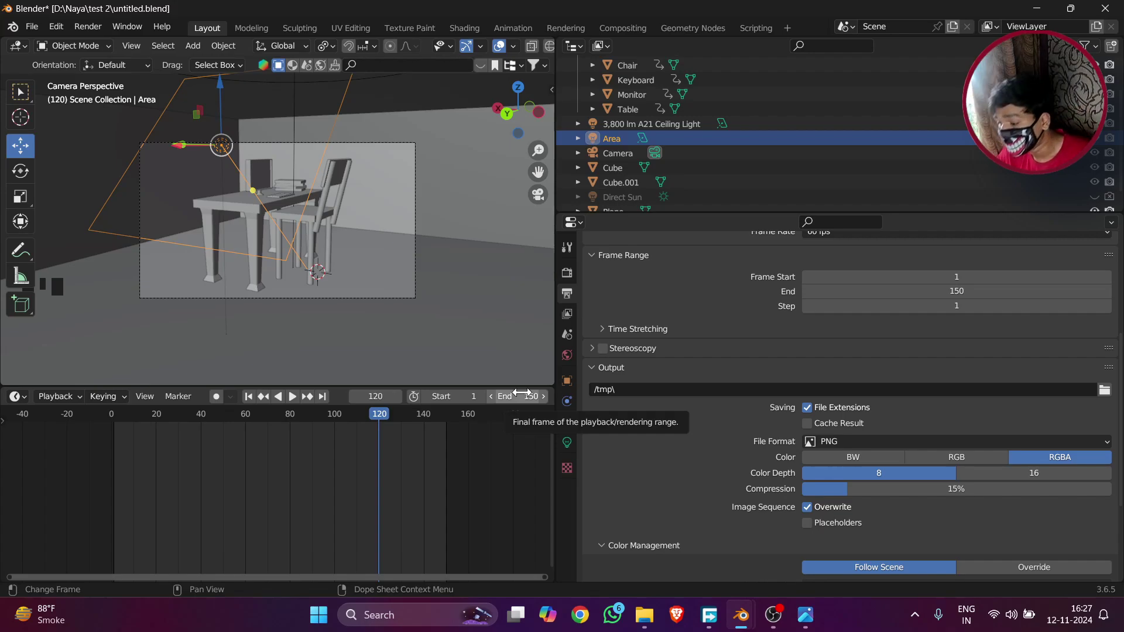
- Set the output file format to FFmpeg Video and the output folder to D:\Naya\Blender tuts\VDB
{"action": "left_click", "coordinate": [823, 445]}
{"action": "left_click", "coordinate": [1056, 513]}
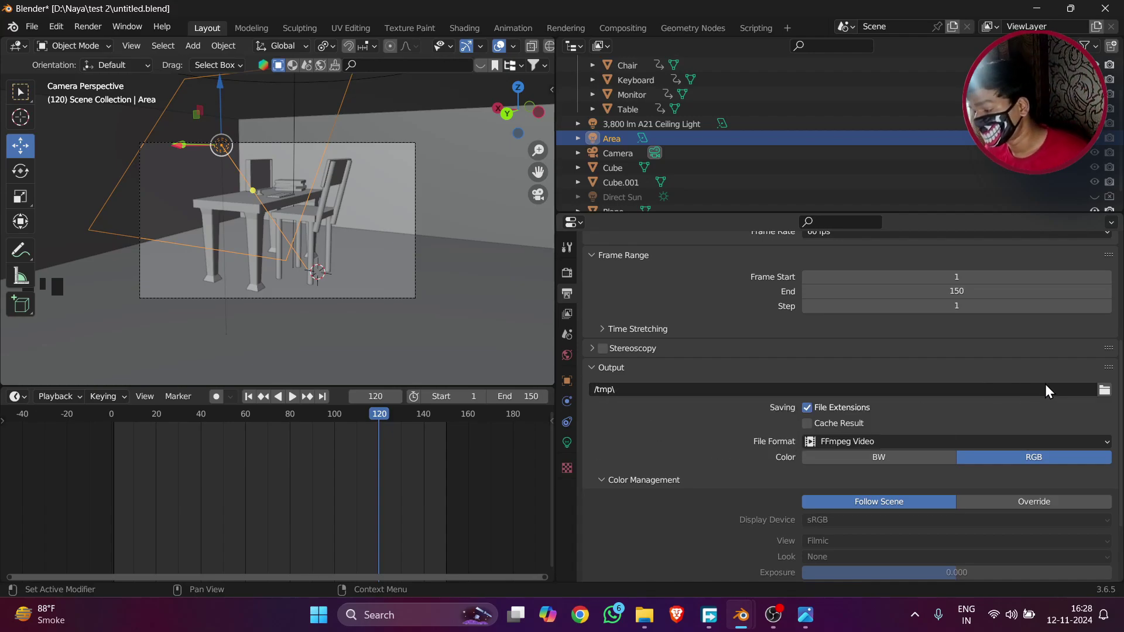
{"action": "left_click", "coordinate": [1104, 389]}
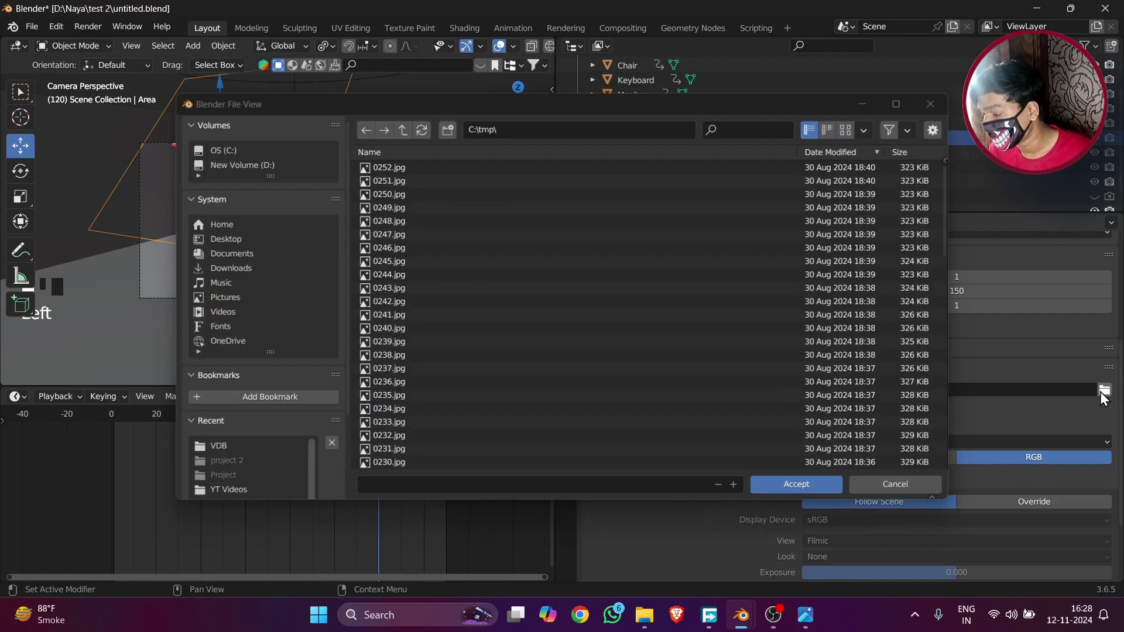
{"action": "left_click", "coordinate": [259, 447]}
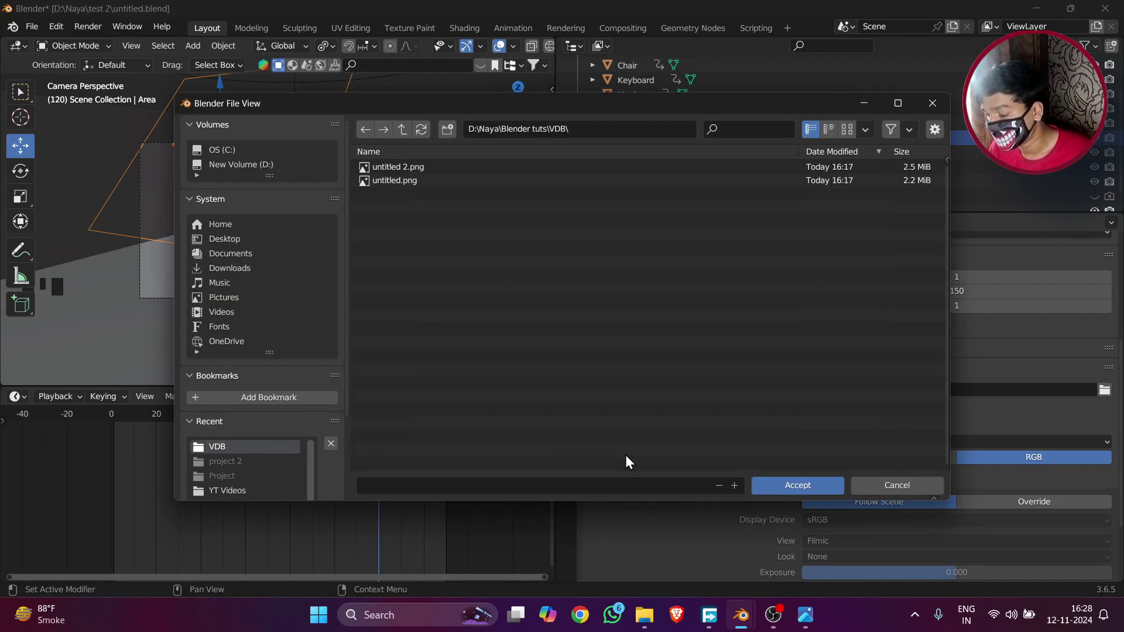
{"action": "left_click", "coordinate": [813, 485]}
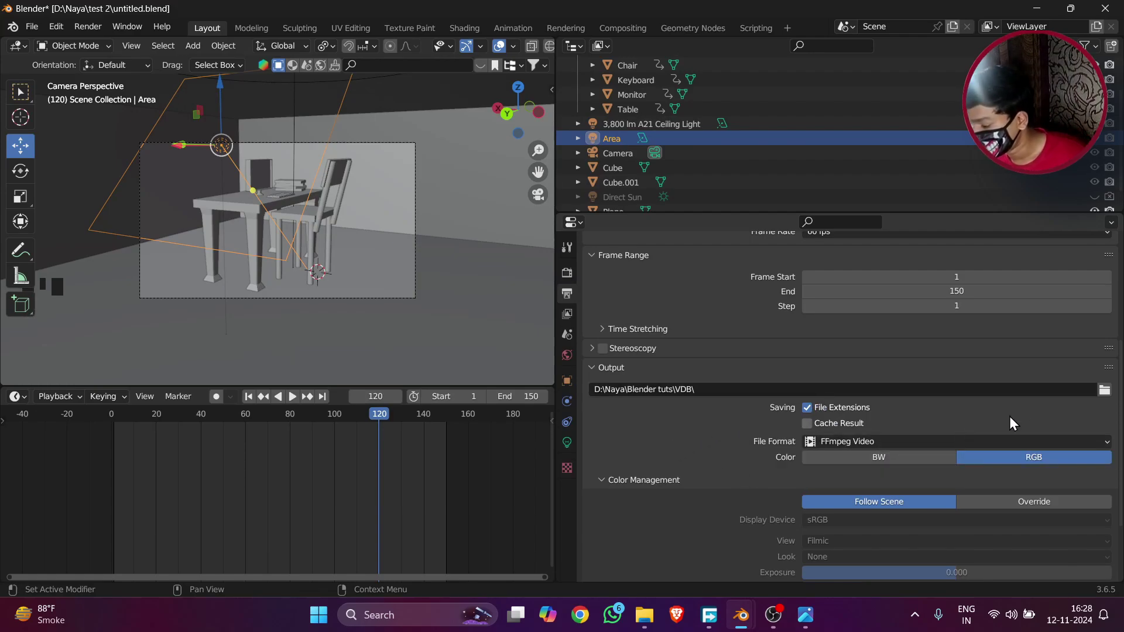
{"action": "scroll", "coordinate": [996, 419], "scroll_direction": "down", "scroll_amount": 1}
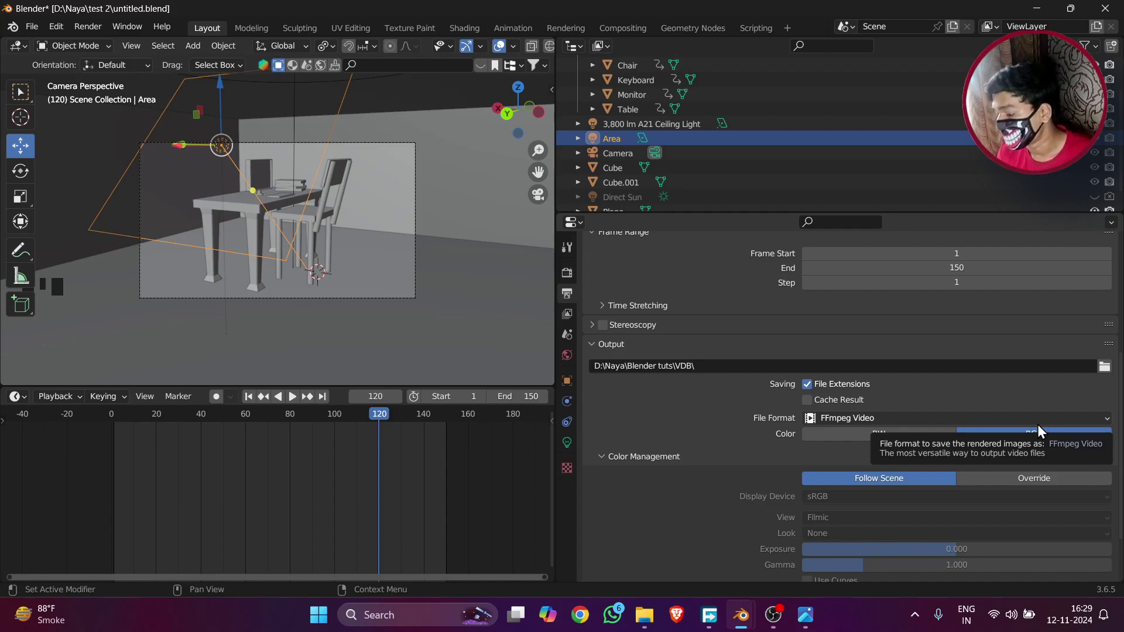
- Collapse the output's Color Management settings, expand Encoding, and set the video container to MPEG-4
{"action": "scroll", "coordinate": [718, 465], "scroll_direction": "down", "scroll_amount": 3}
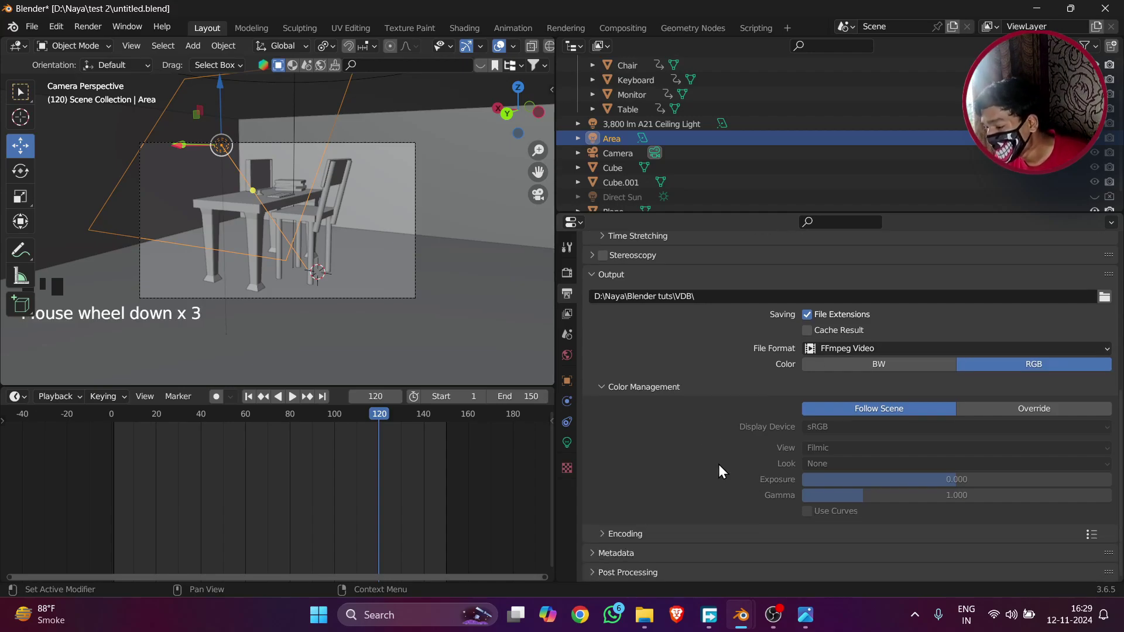
{"action": "scroll", "coordinate": [717, 451], "scroll_direction": "down", "scroll_amount": 4}
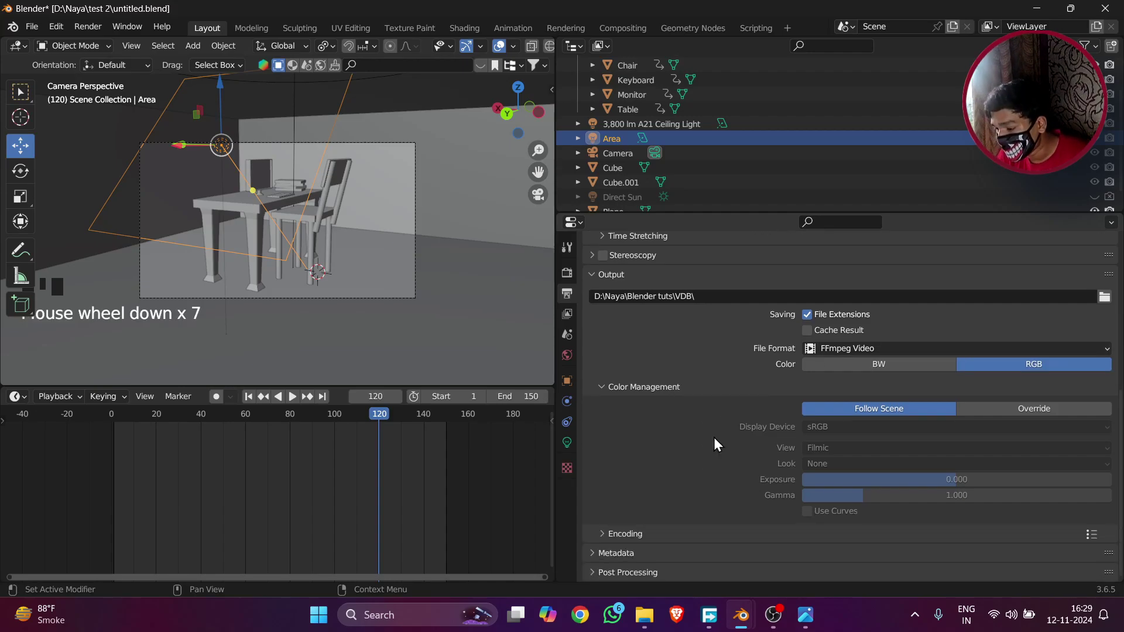
{"action": "left_click", "coordinate": [683, 387]}
{"action": "left_click", "coordinate": [635, 531]}
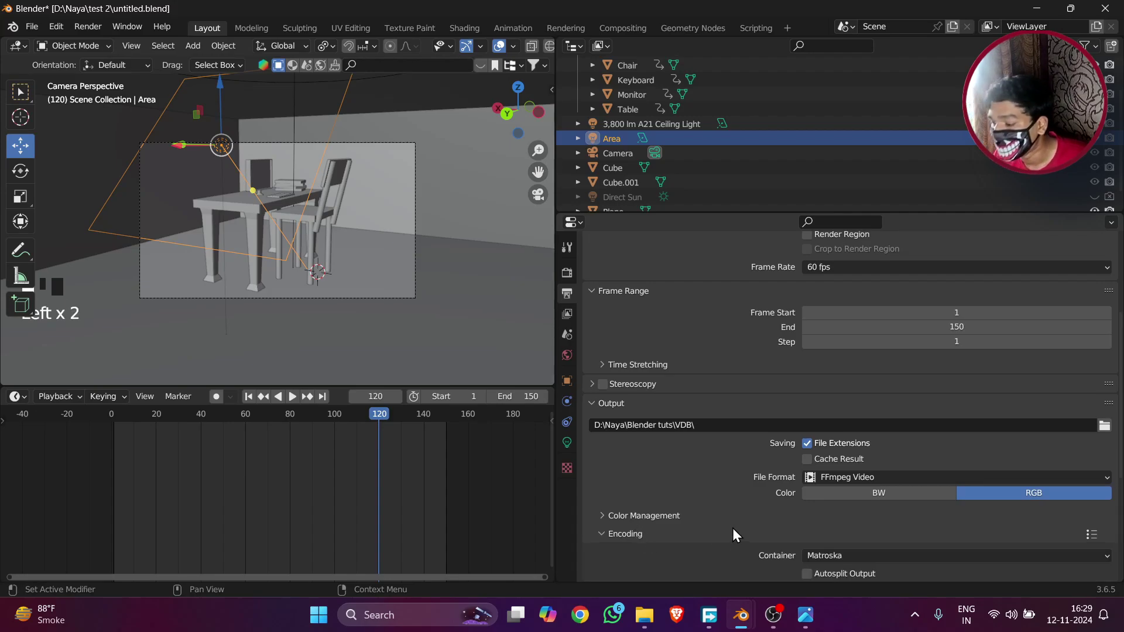
{"action": "scroll", "coordinate": [733, 528], "scroll_direction": "down", "scroll_amount": 4}
{"action": "left_click", "coordinate": [849, 466]}
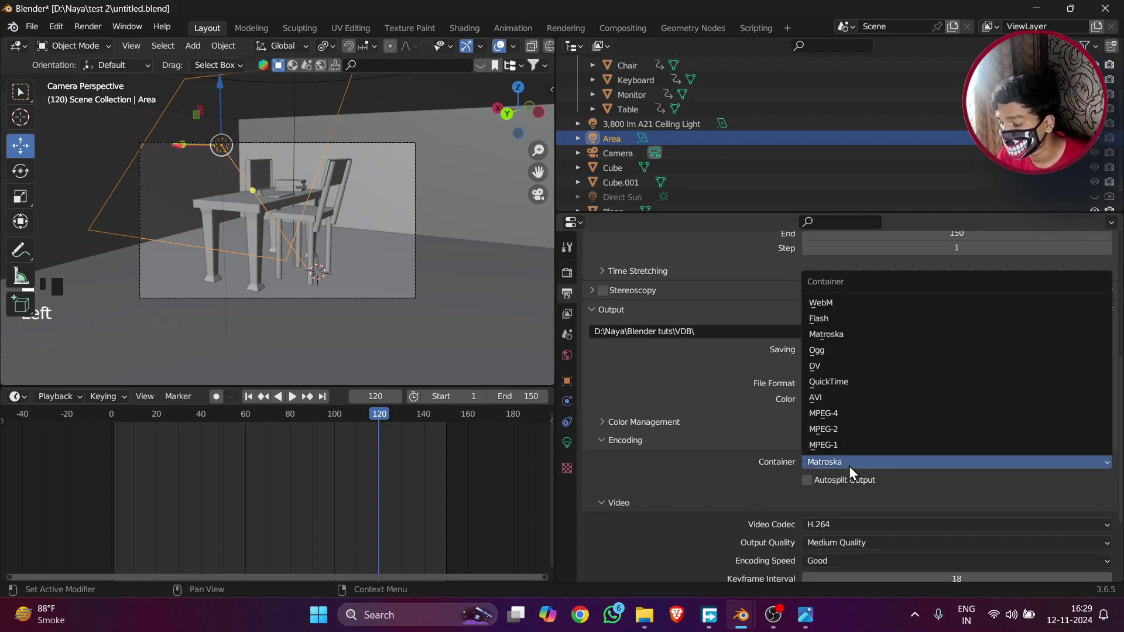
{"action": "left_click", "coordinate": [881, 413]}
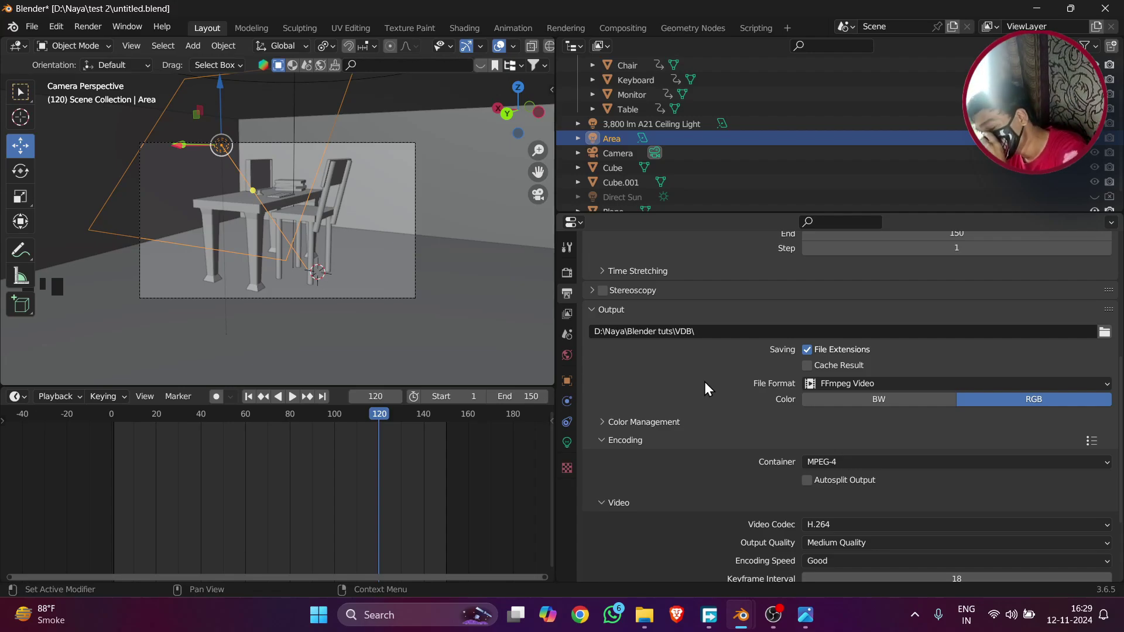
- Check the output quality choices for the video encoding and choose Medium Quality
{"action": "scroll", "coordinate": [761, 454], "scroll_direction": "down", "scroll_amount": 4}
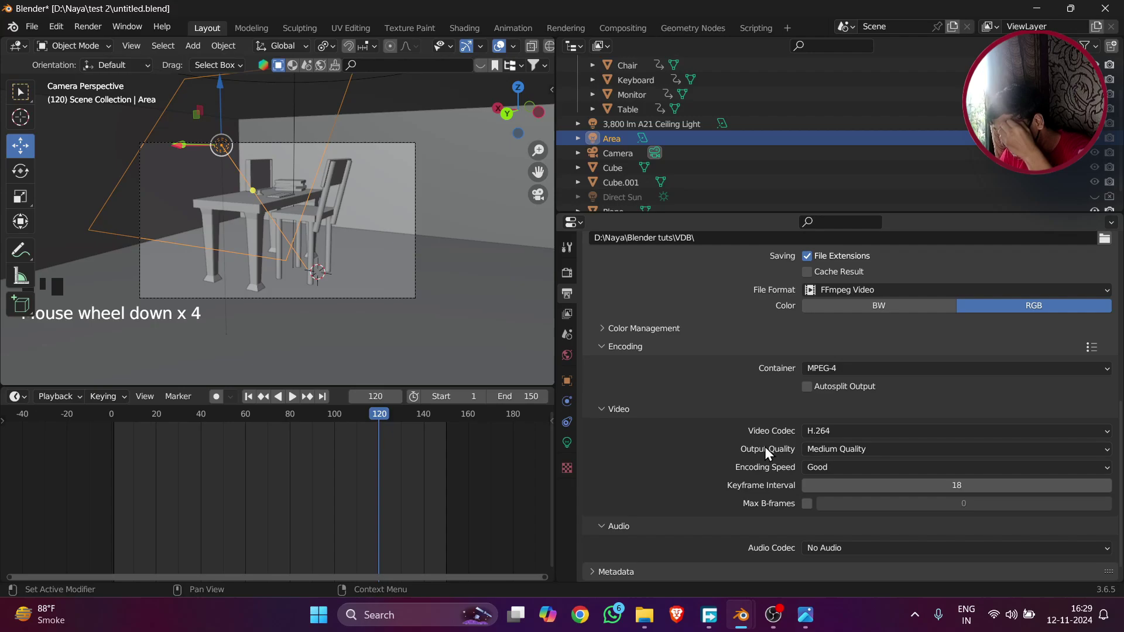
{"action": "left_click", "coordinate": [842, 449]}
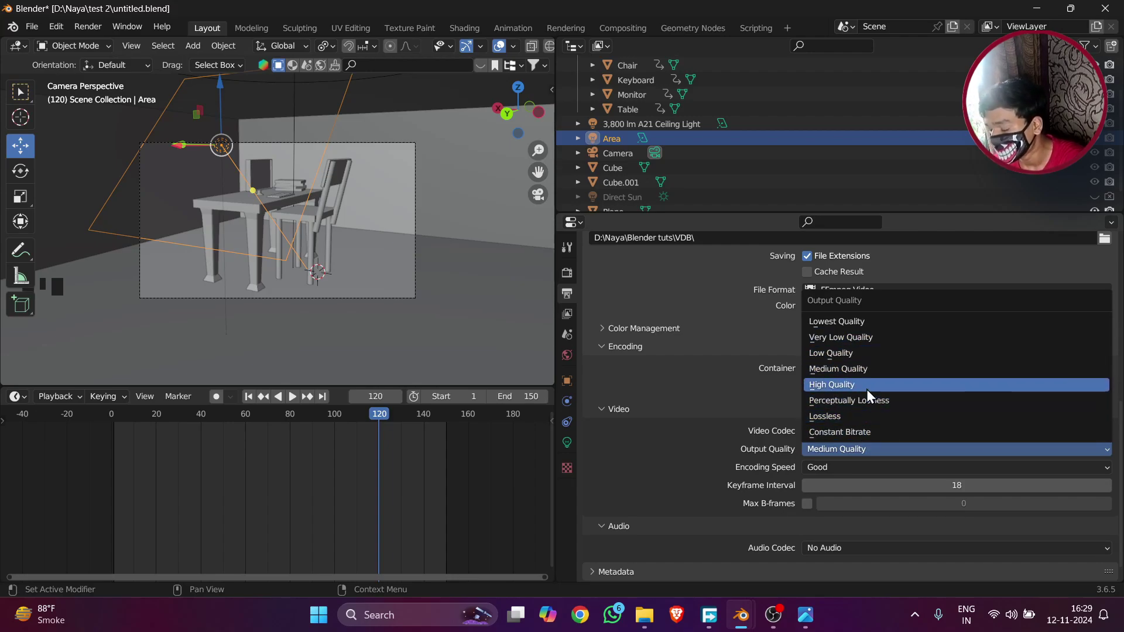
{"action": "left_click", "coordinate": [859, 370]}
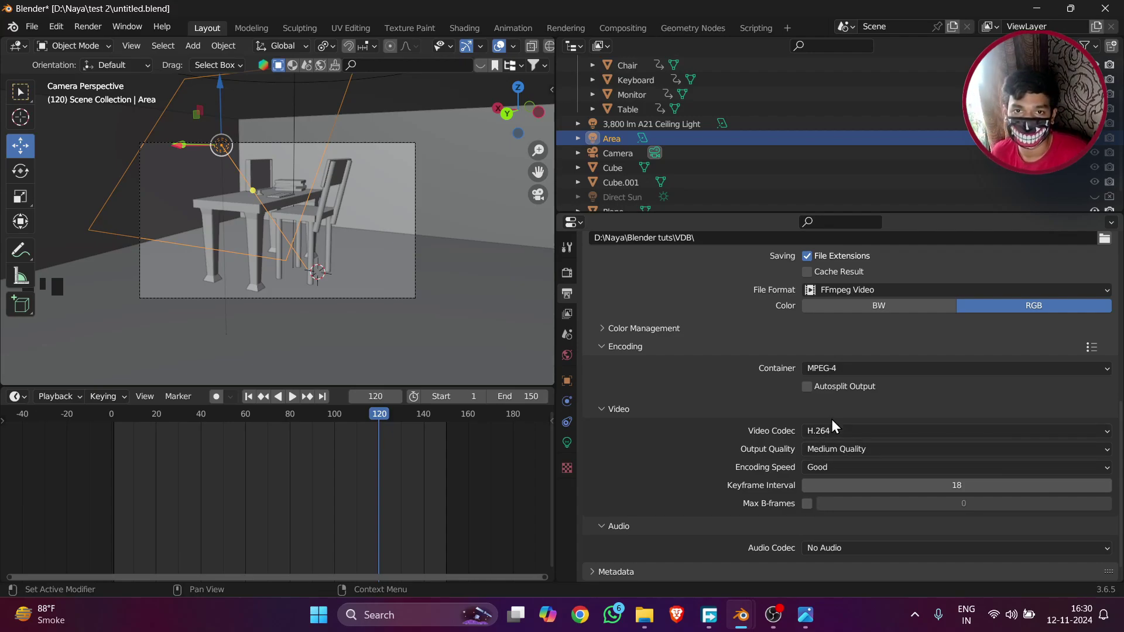
- Try the 1080 x 1920 - Story resolution preset and inspect the resulting camera frame in the viewport
{"action": "scroll", "coordinate": [834, 425], "scroll_direction": "up", "scroll_amount": 16}
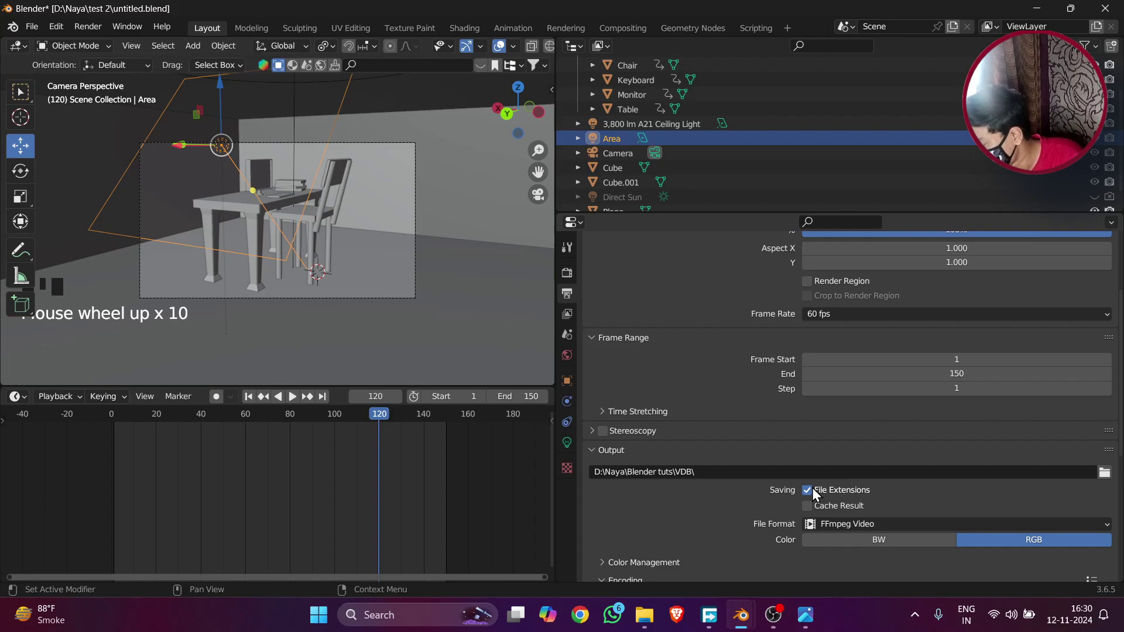
{"action": "scroll", "coordinate": [813, 499], "scroll_direction": "up", "scroll_amount": 6}
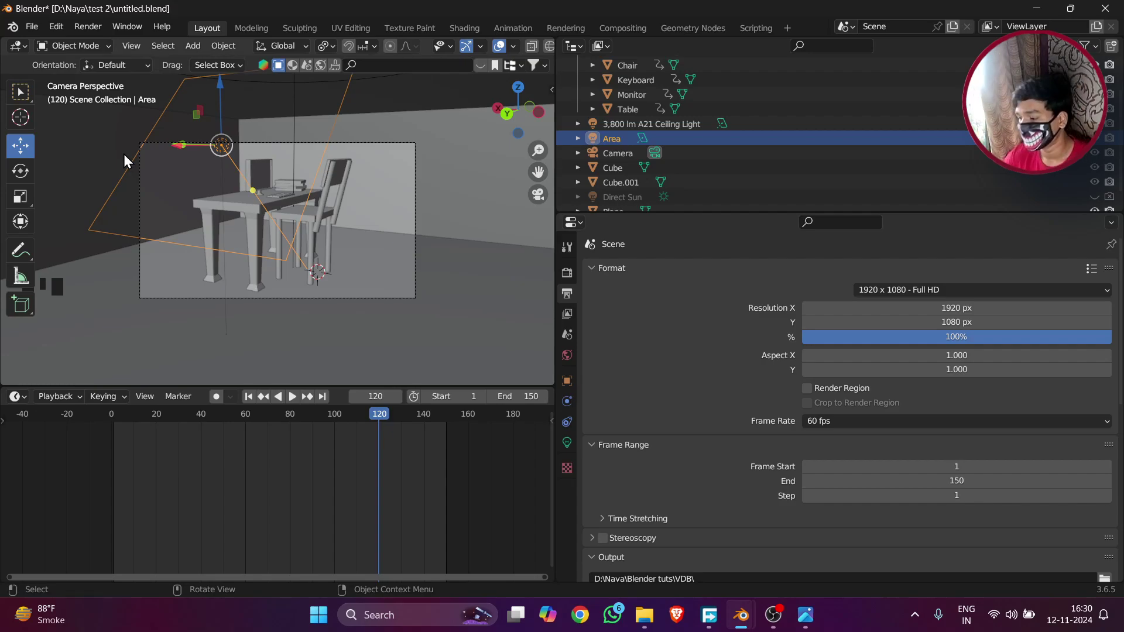
{"action": "left_click", "coordinate": [954, 292]}
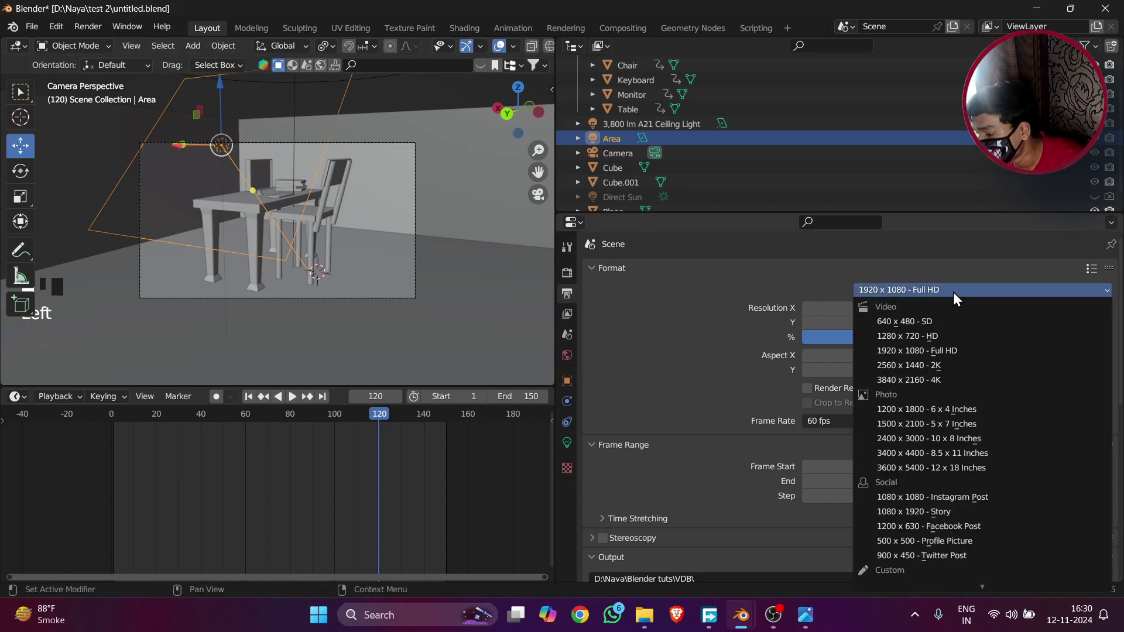
{"action": "left_click", "coordinate": [979, 511]}
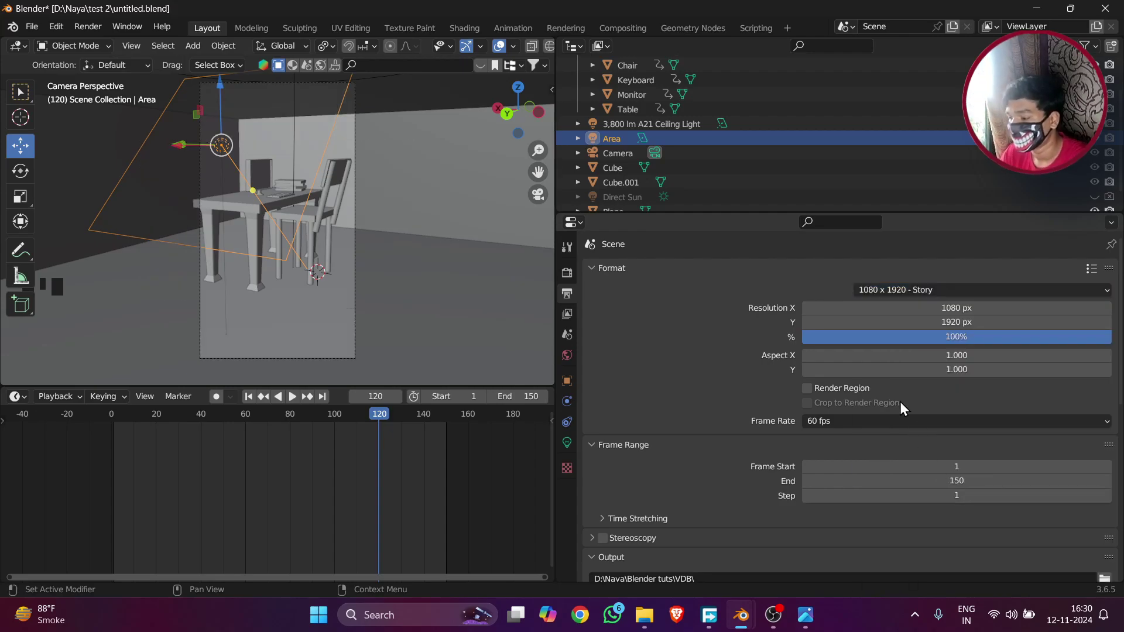
{"action": "scroll", "coordinate": [317, 160], "scroll_direction": "down", "scroll_amount": 2}
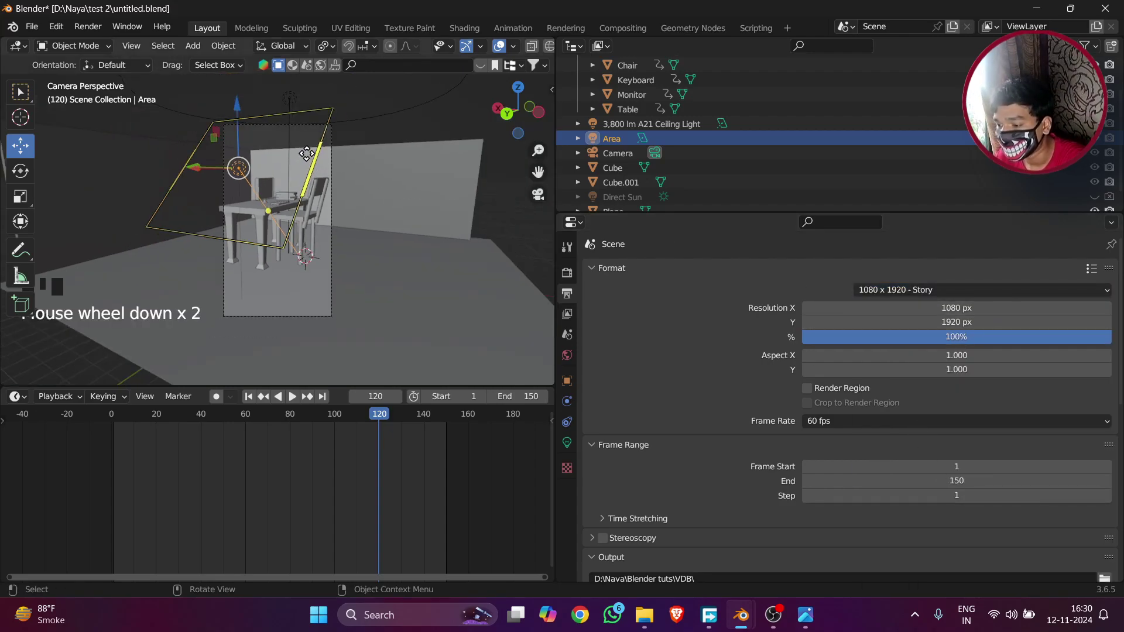
{"action": "scroll", "coordinate": [327, 160], "scroll_direction": "up", "scroll_amount": 3}
{"action": "scroll", "coordinate": [328, 164], "scroll_direction": "down", "scroll_amount": 2}
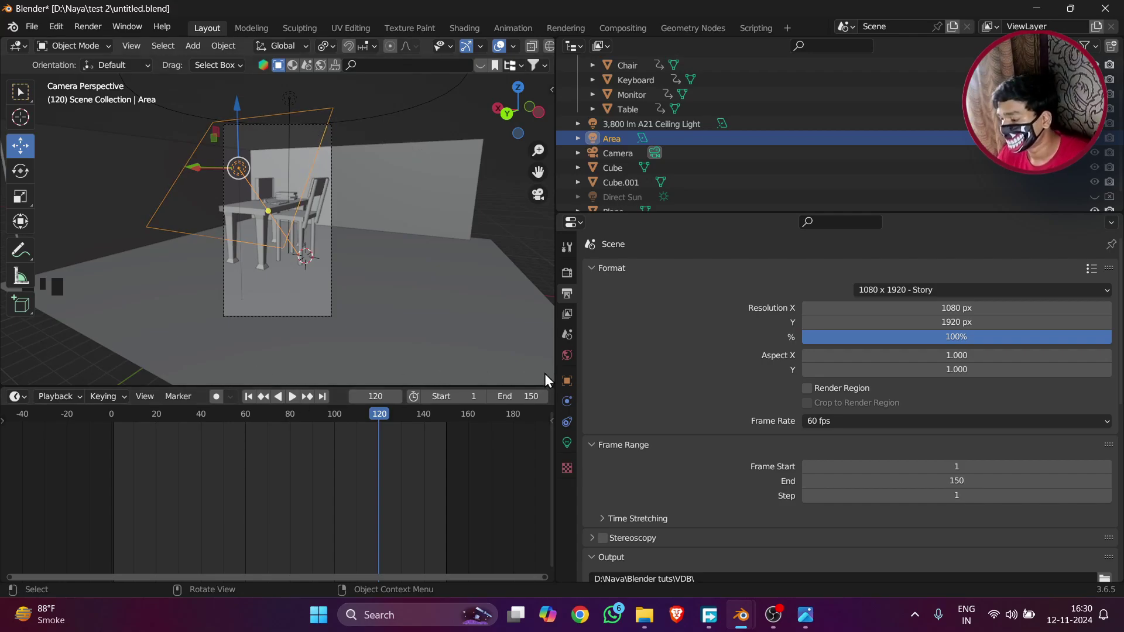
- Restore the 1920 x 1080 - Full HD preset and try a resolution scale of 82% before returning it to 100%
{"action": "left_click", "coordinate": [920, 290]}
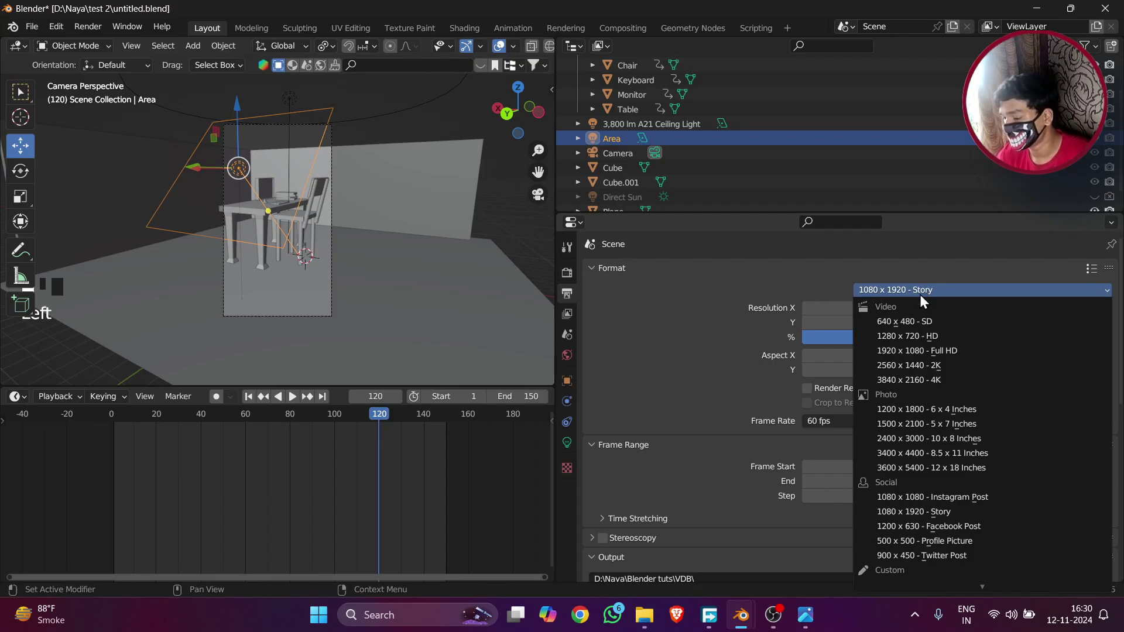
{"action": "left_click", "coordinate": [966, 352]}
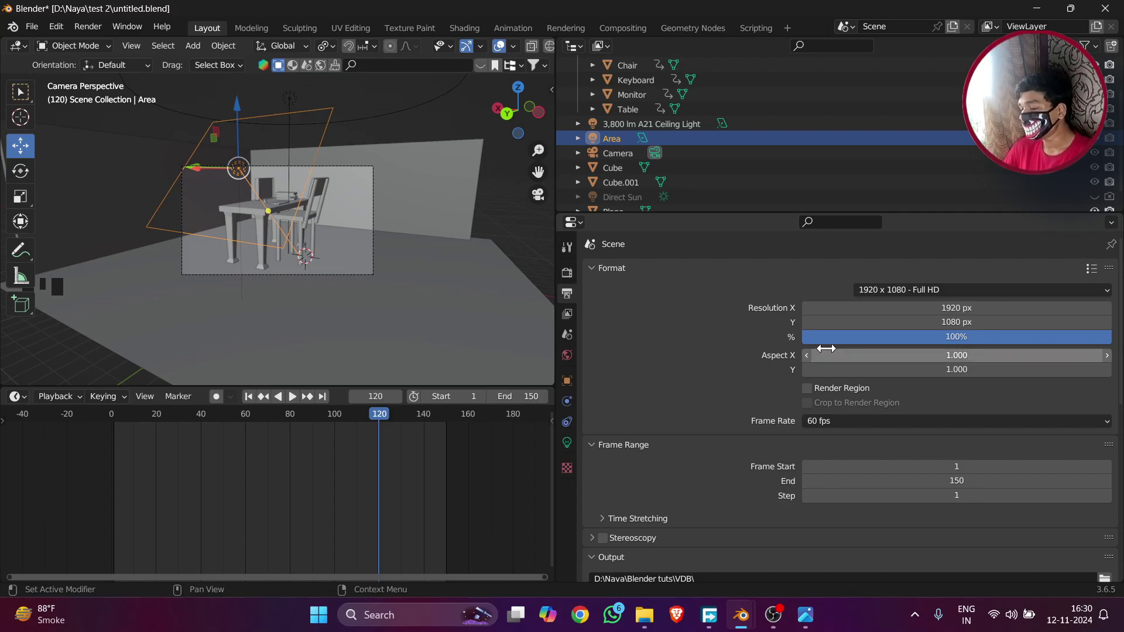
{"action": "left_click_drag", "start_coordinate": [1067, 339], "coordinate": [1012, 340]}
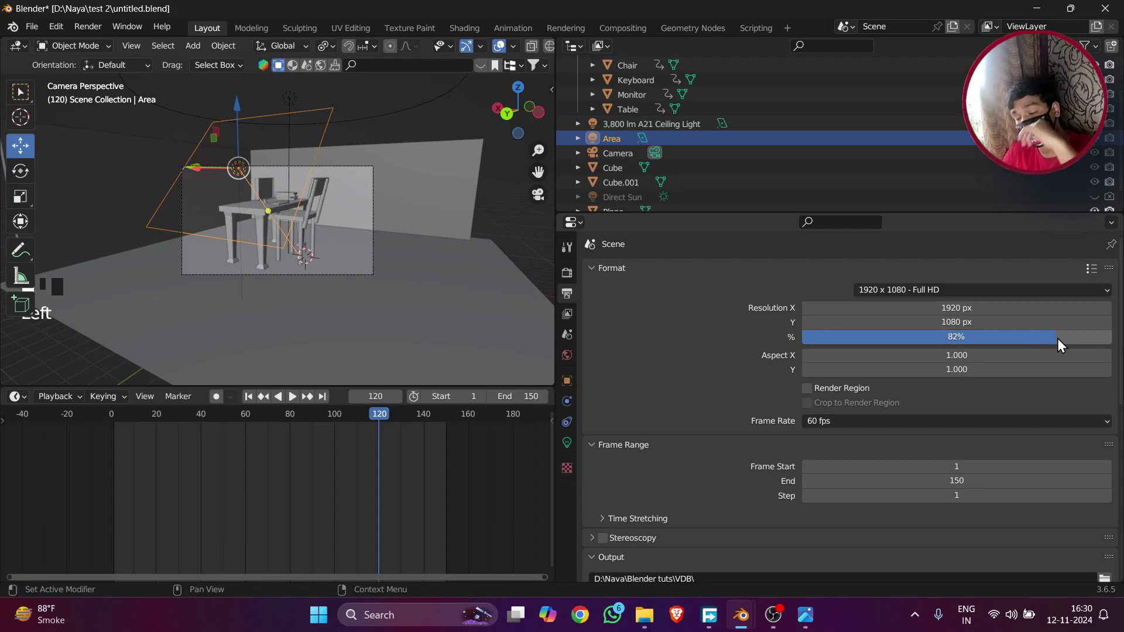
{"action": "left_click_drag", "start_coordinate": [1059, 345], "coordinate": [1108, 339]}
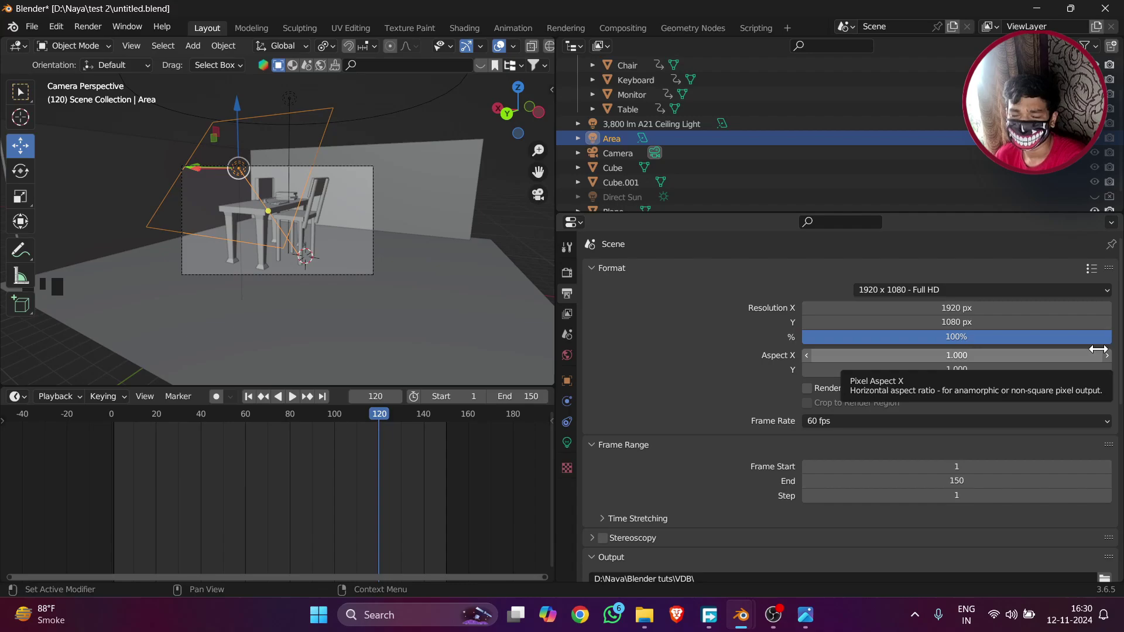
- Review the format, frame range, file output and encoding settings for the video
{"action": "scroll", "coordinate": [995, 352], "scroll_direction": "down", "scroll_amount": 1}
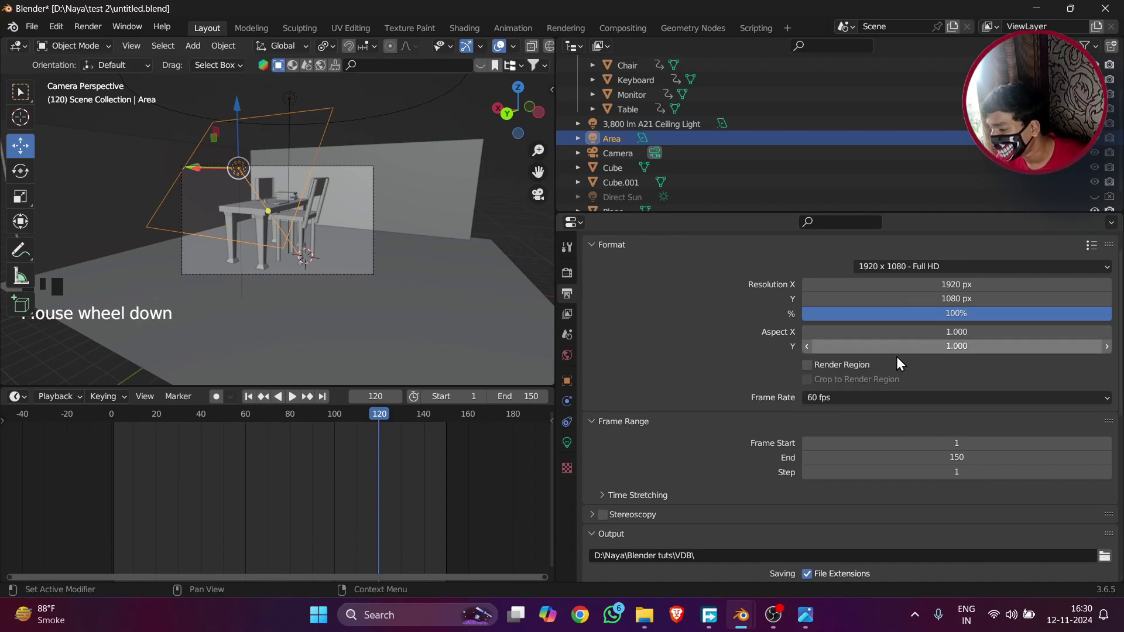
{"action": "scroll", "coordinate": [896, 355], "scroll_direction": "down", "scroll_amount": 4}
{"action": "scroll", "coordinate": [896, 355], "scroll_direction": "down", "scroll_amount": 3}
{"action": "scroll", "coordinate": [887, 363], "scroll_direction": "down", "scroll_amount": 3}
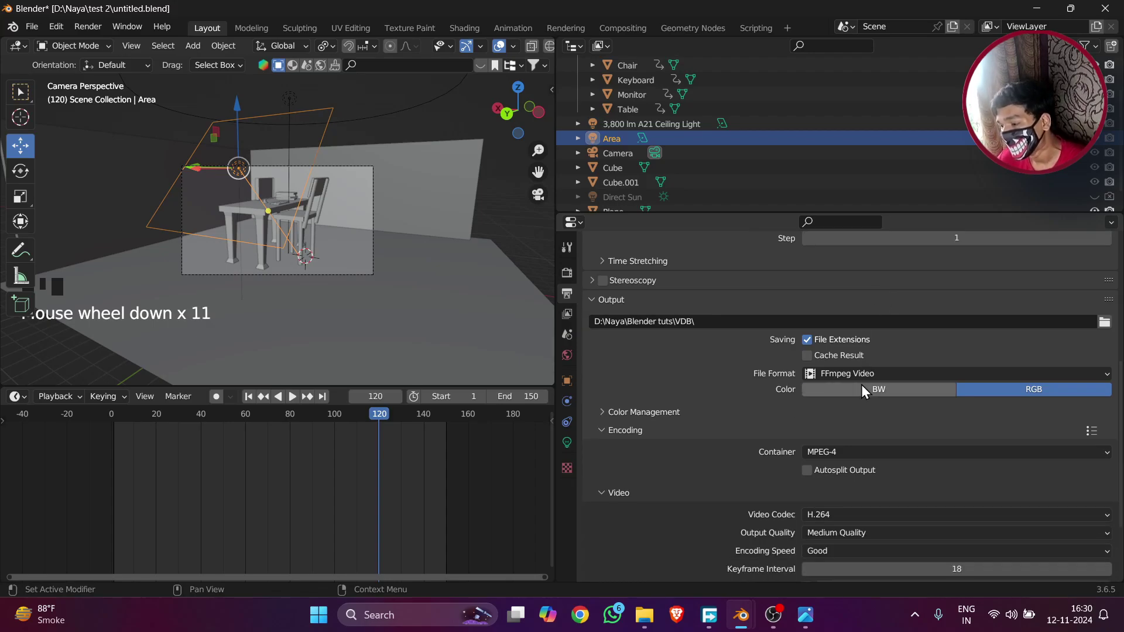
{"action": "scroll", "coordinate": [862, 385], "scroll_direction": "up", "scroll_amount": 4}
{"action": "scroll", "coordinate": [827, 369], "scroll_direction": "up", "scroll_amount": 3}
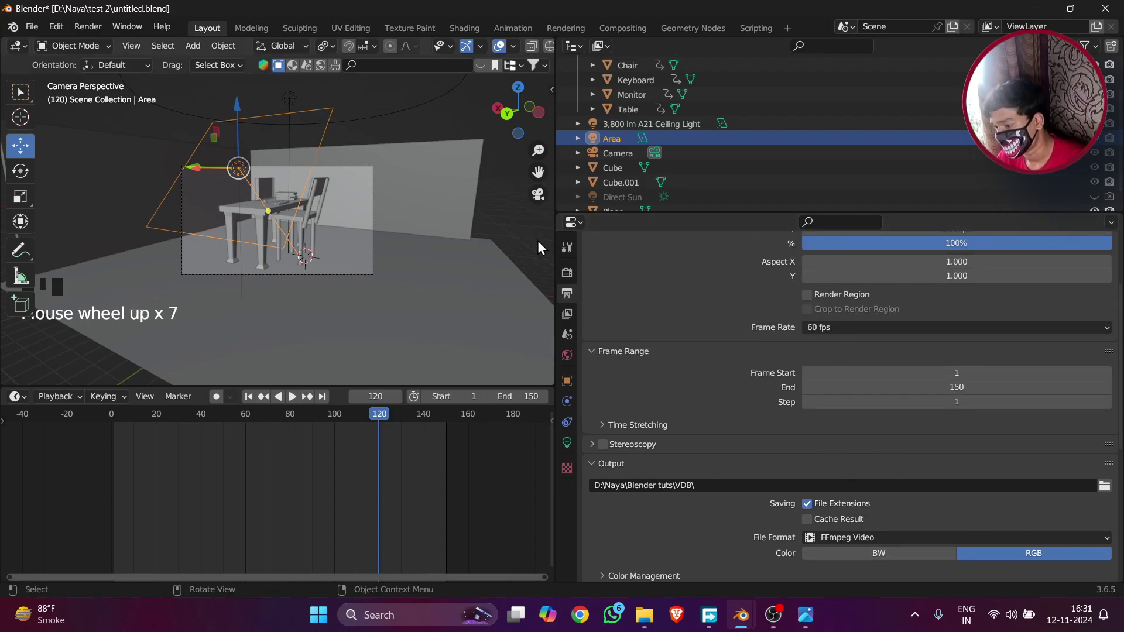
- Check the Cycles render engine and sampling settings, and start rendering the animation
{"action": "left_click", "coordinate": [567, 272]}
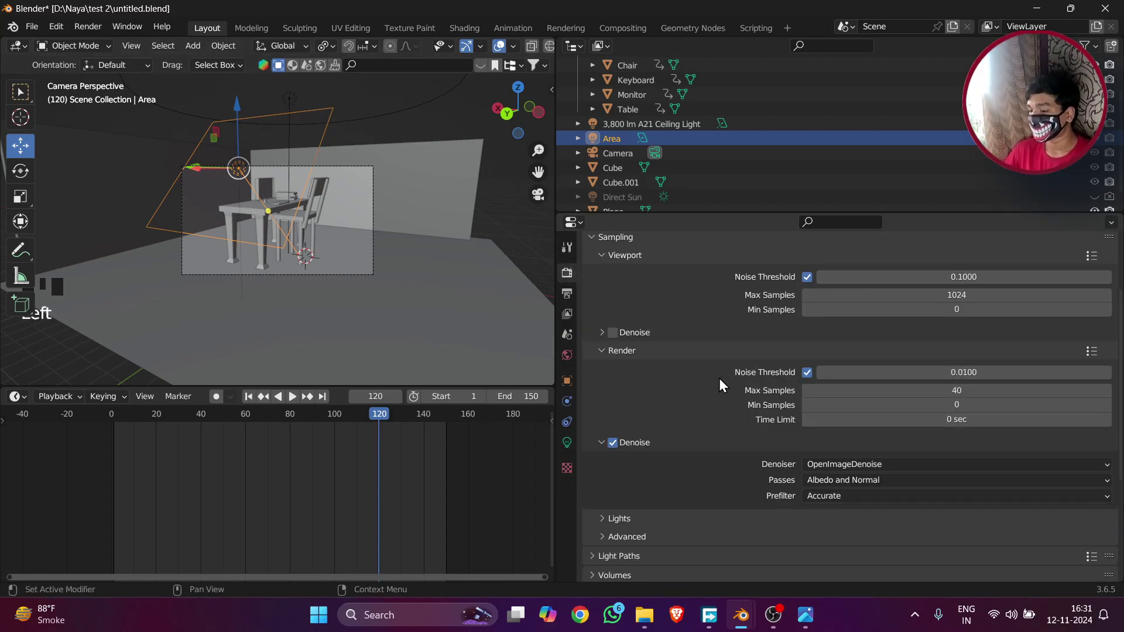
{"action": "scroll", "coordinate": [711, 380], "scroll_direction": "up", "scroll_amount": 10}
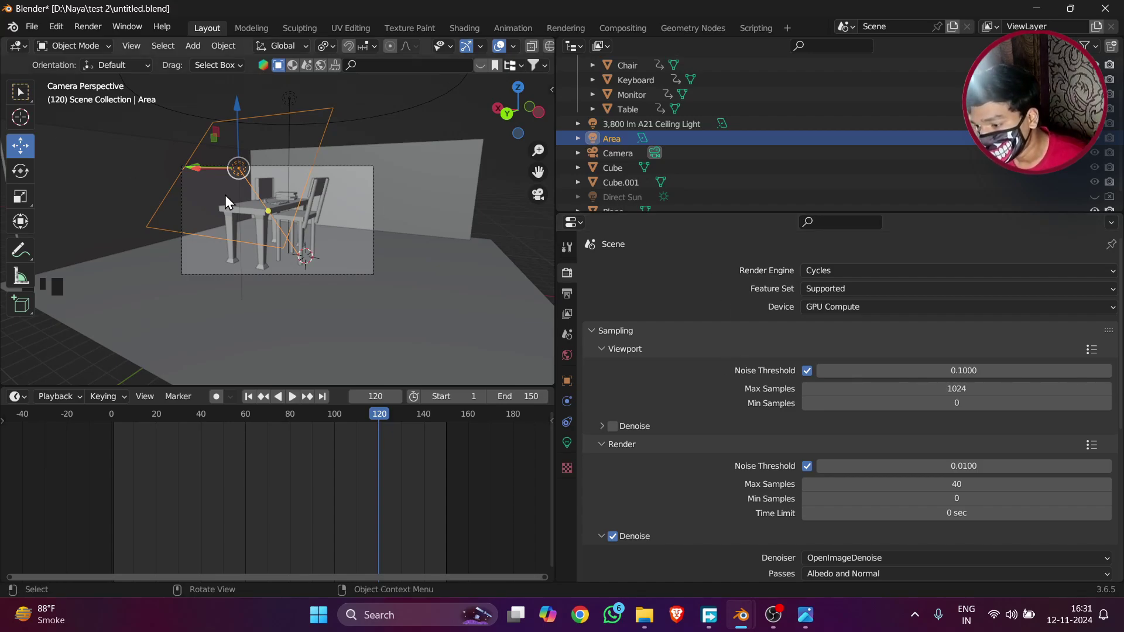
{"action": "left_click", "coordinate": [82, 30]}
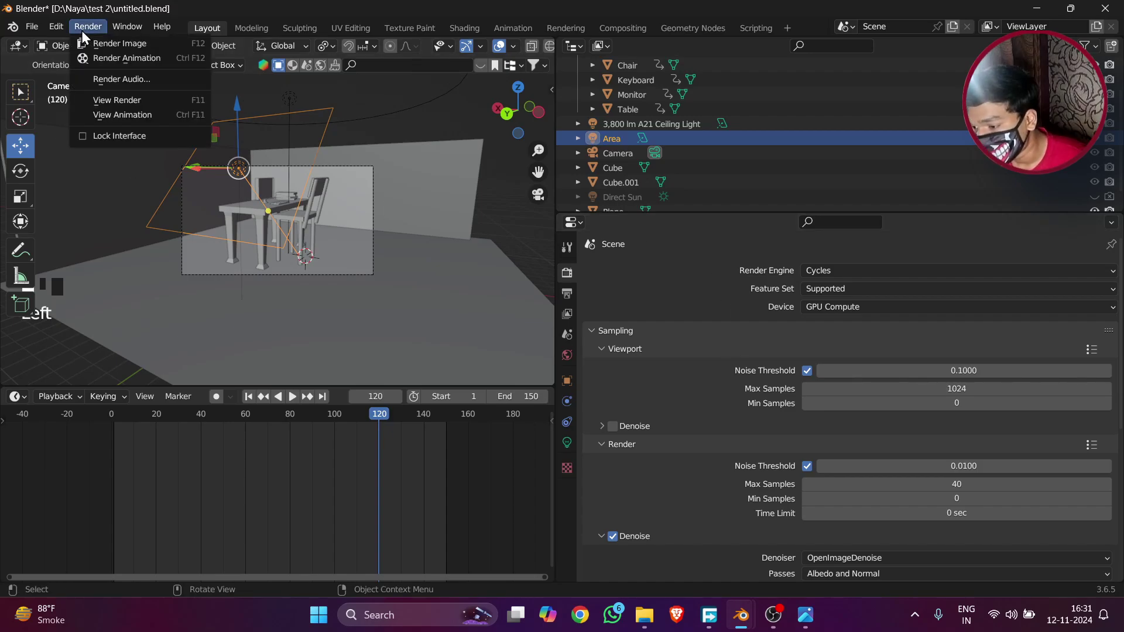
{"action": "left_click", "coordinate": [101, 57]}
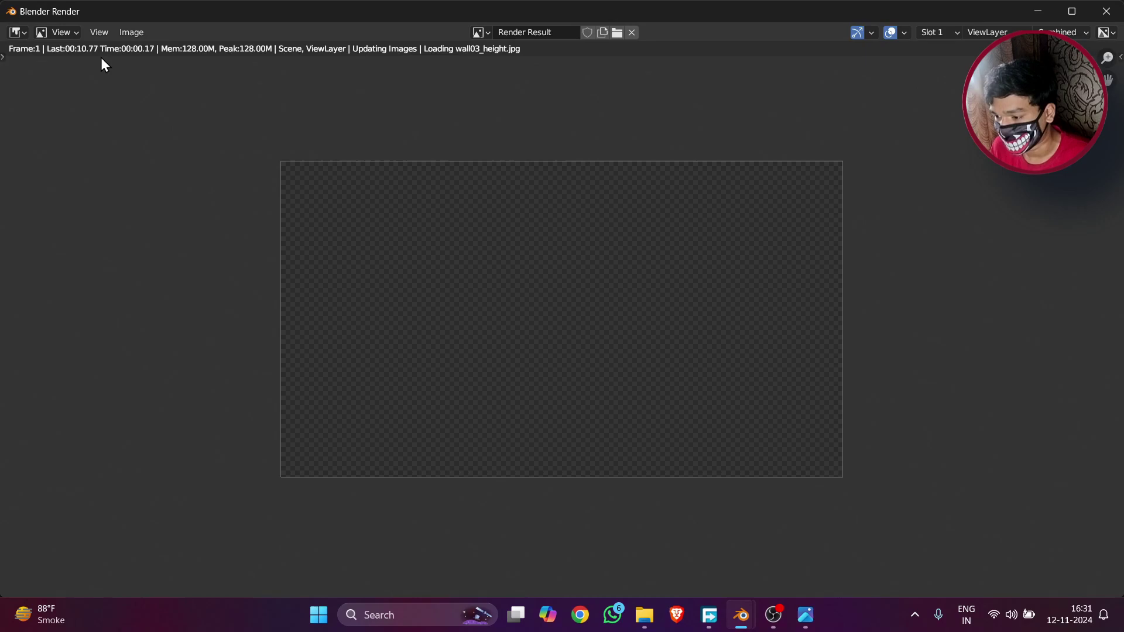